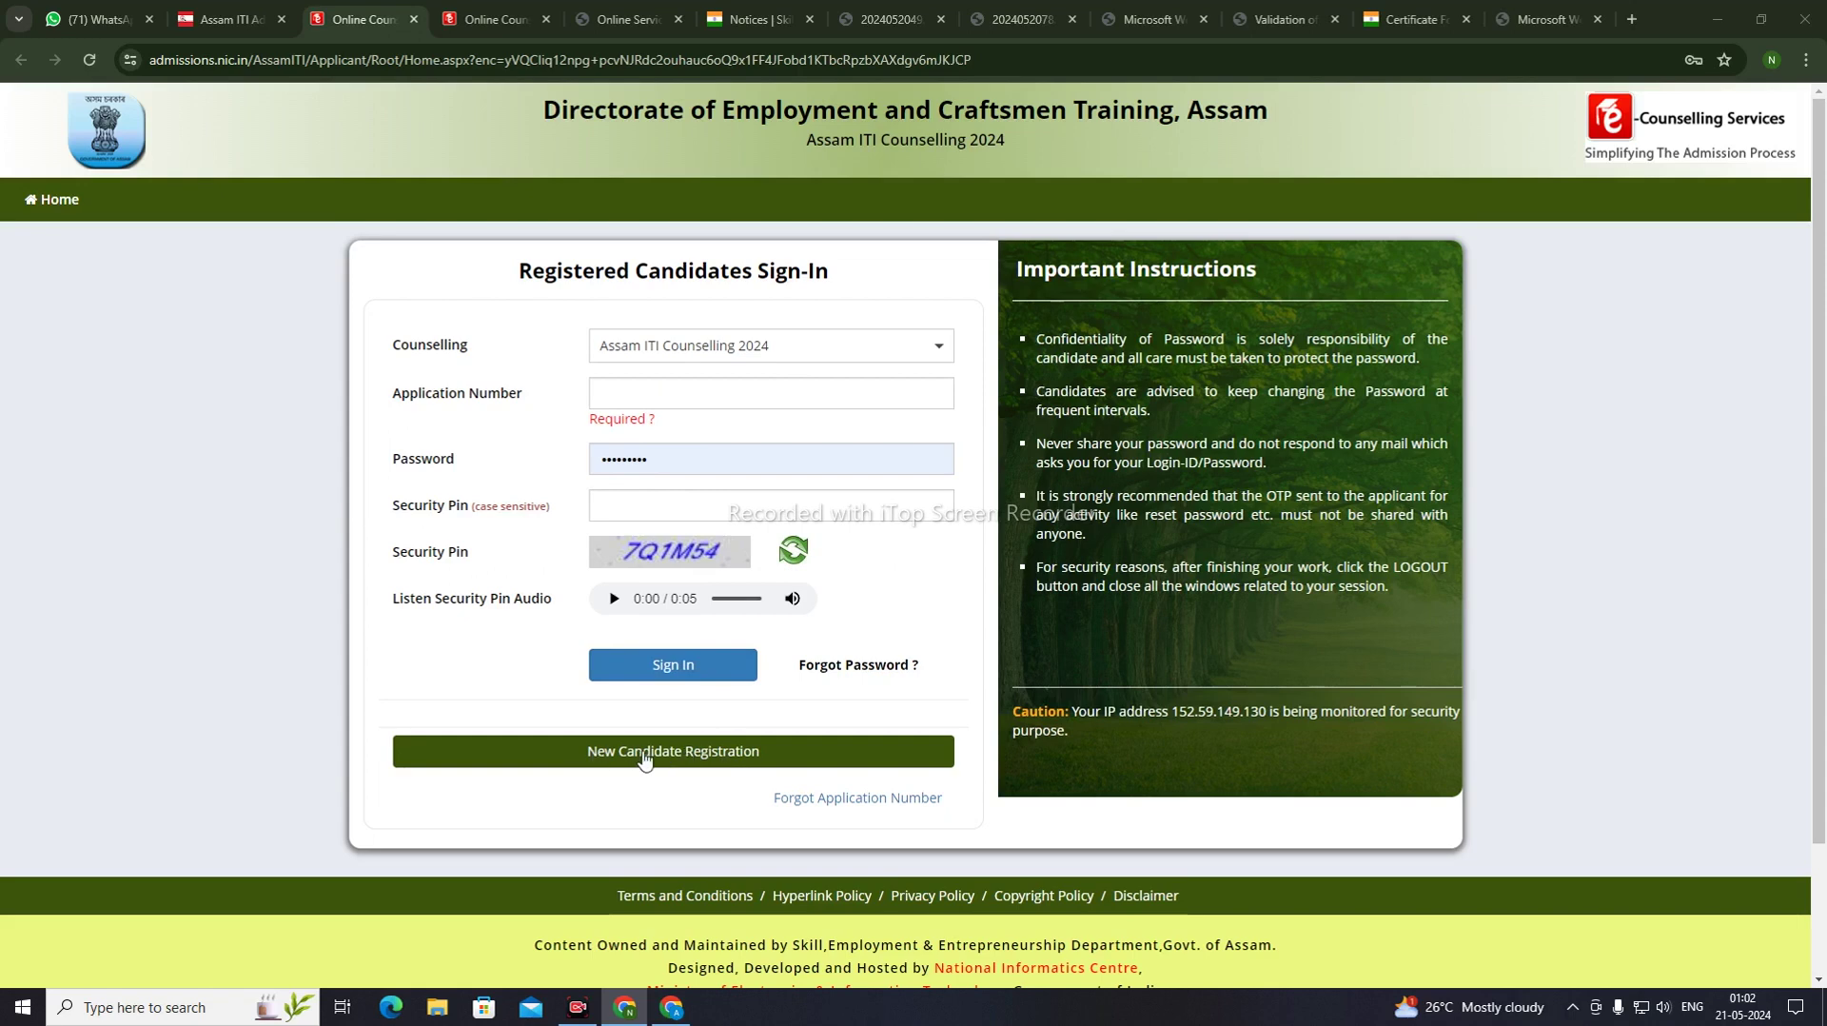
Start a new candidate registration and agree to the counselling terms and conditions
click(694, 755)
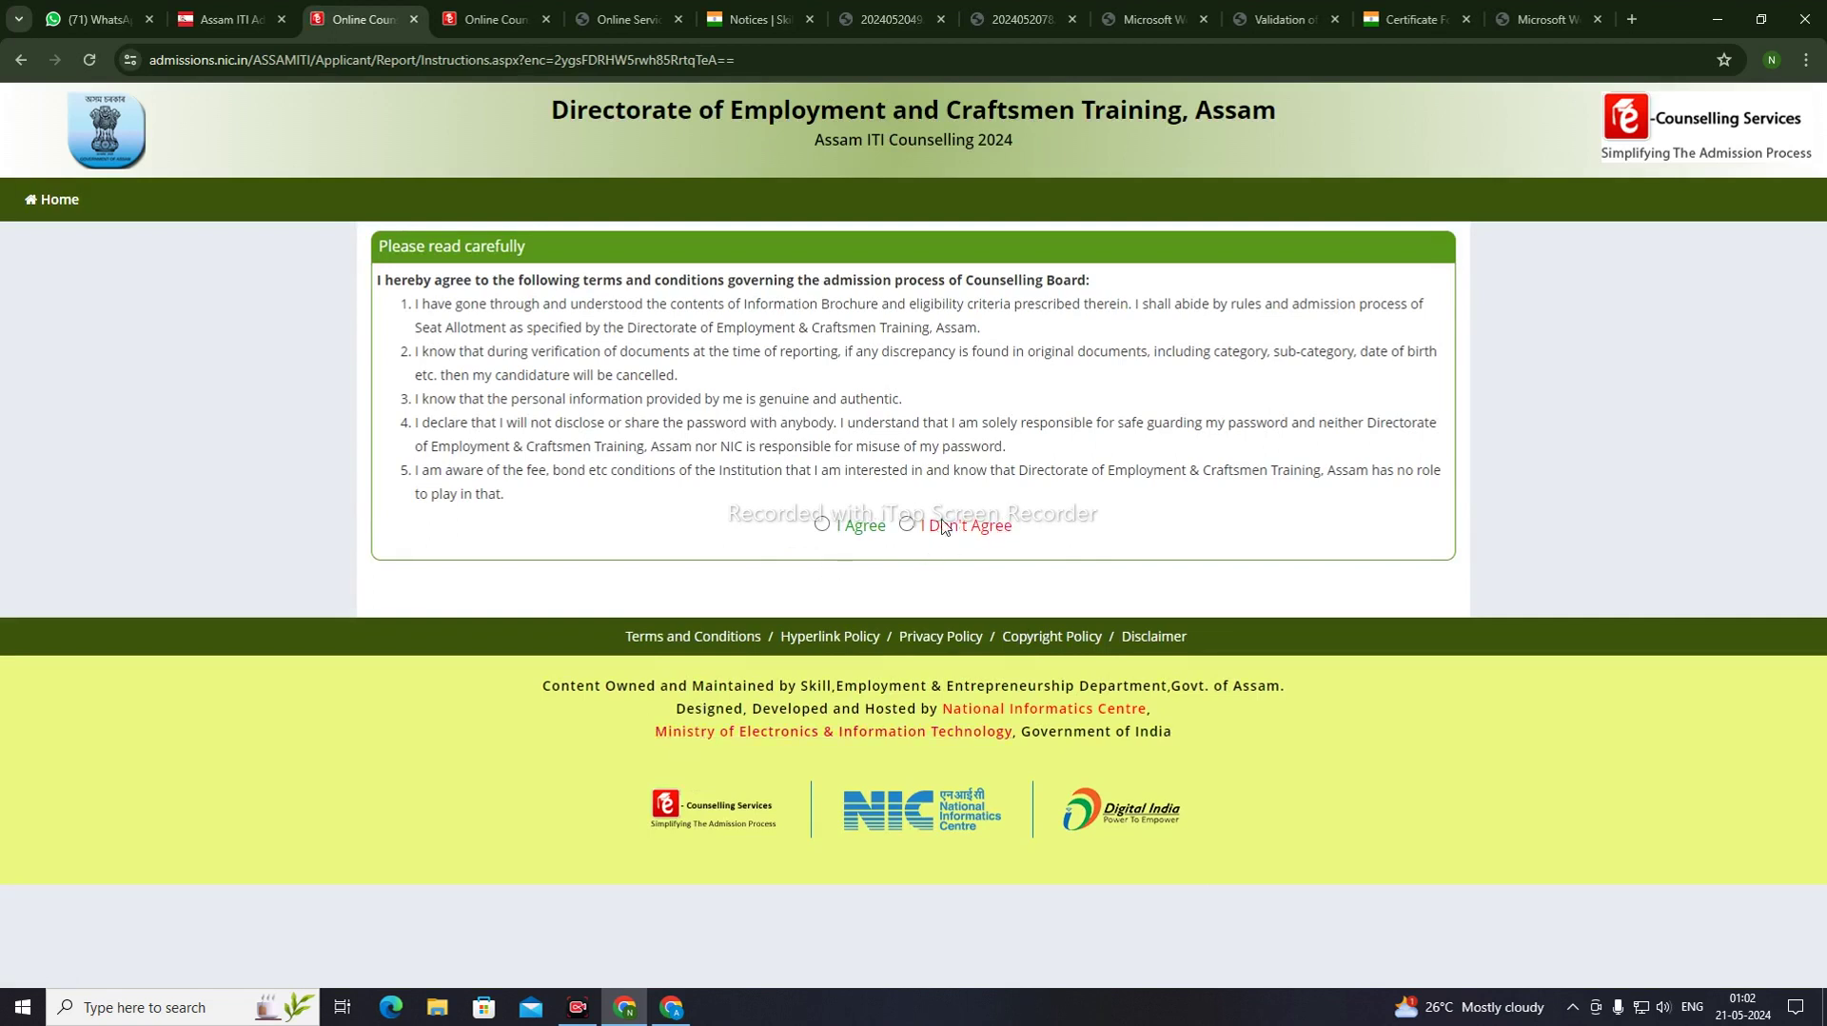
click(824, 525)
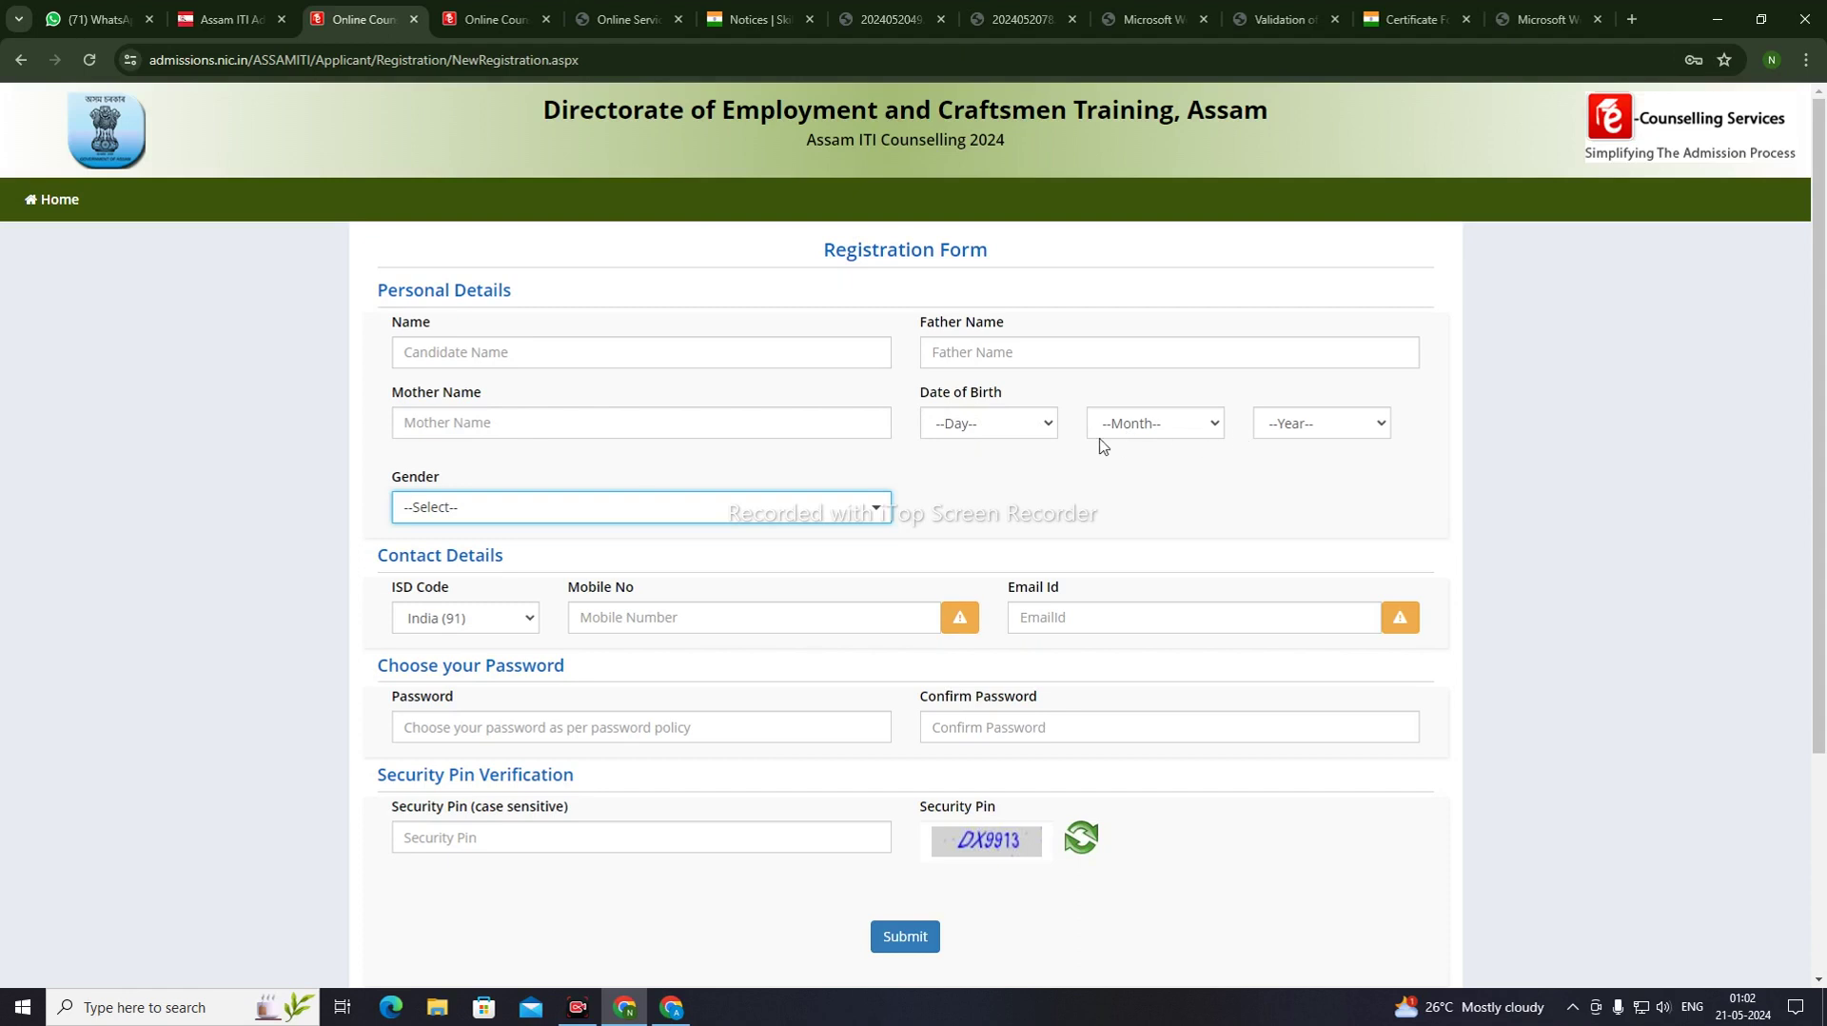
Fill in the candidate's date of birth and set the gender to Male in the registration form
click(1014, 433)
click(1009, 505)
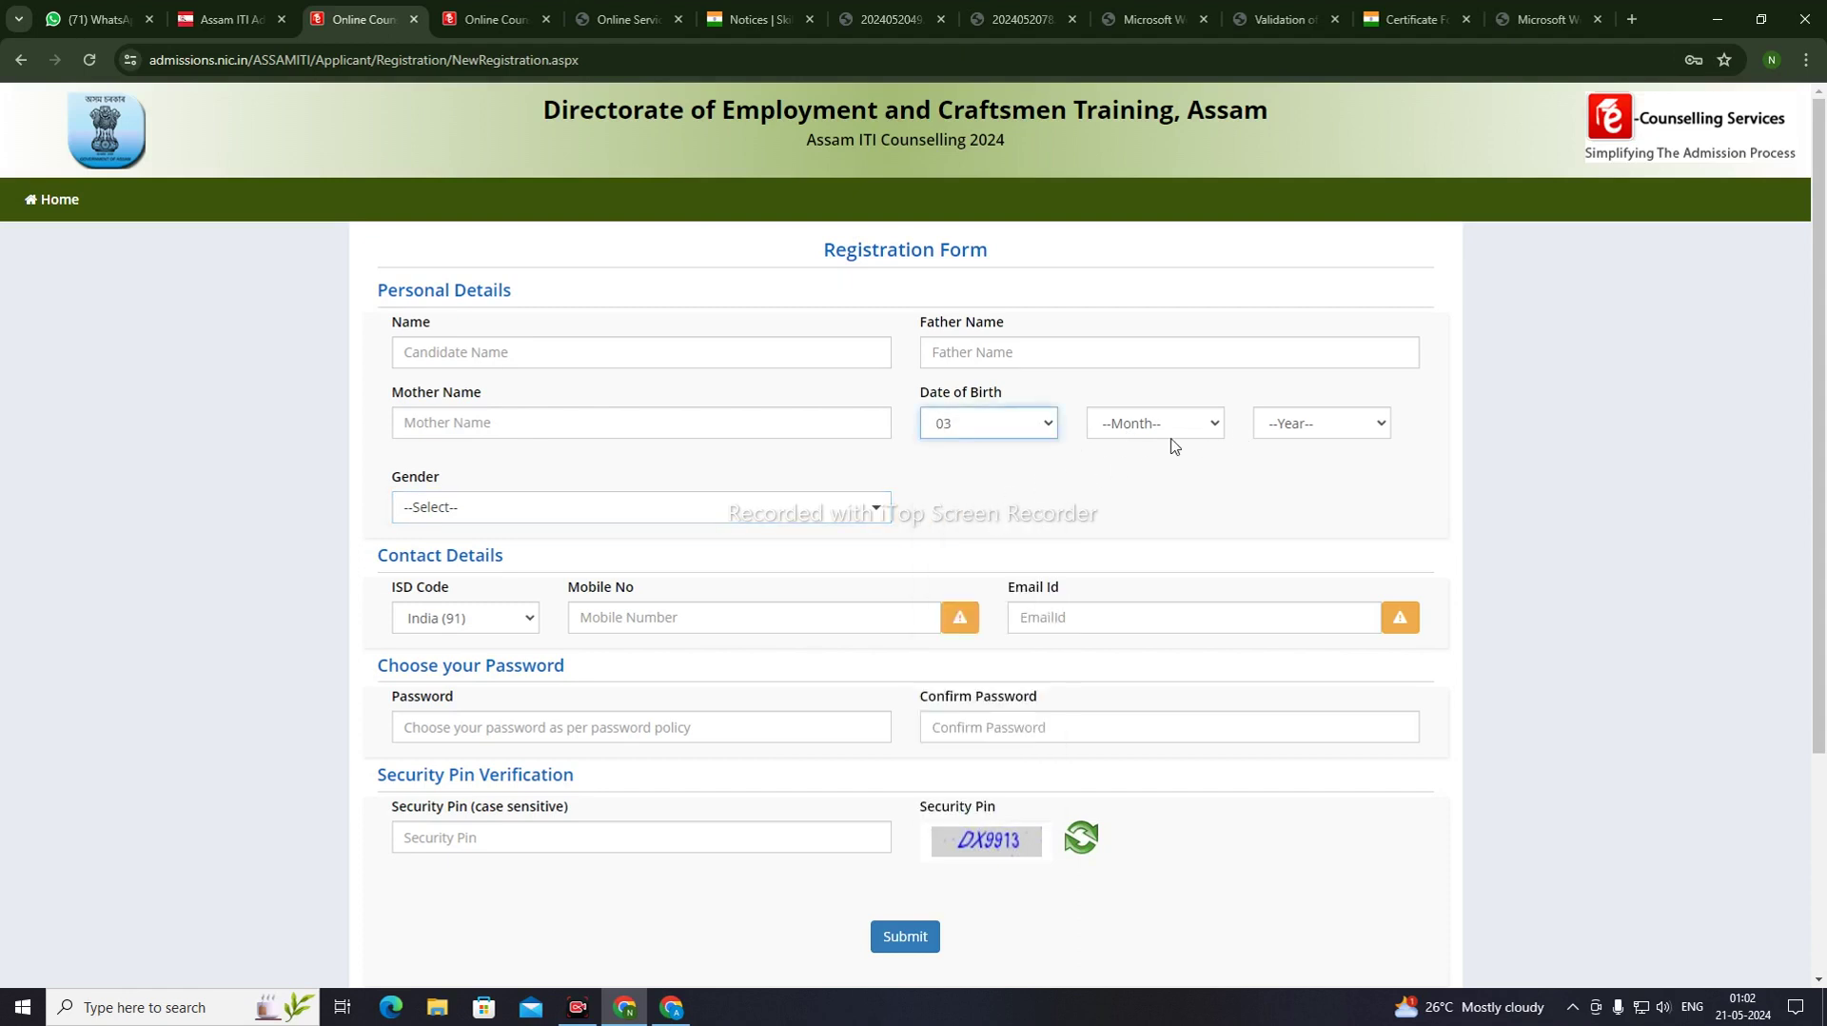
click(1173, 426)
click(1181, 538)
click(1319, 423)
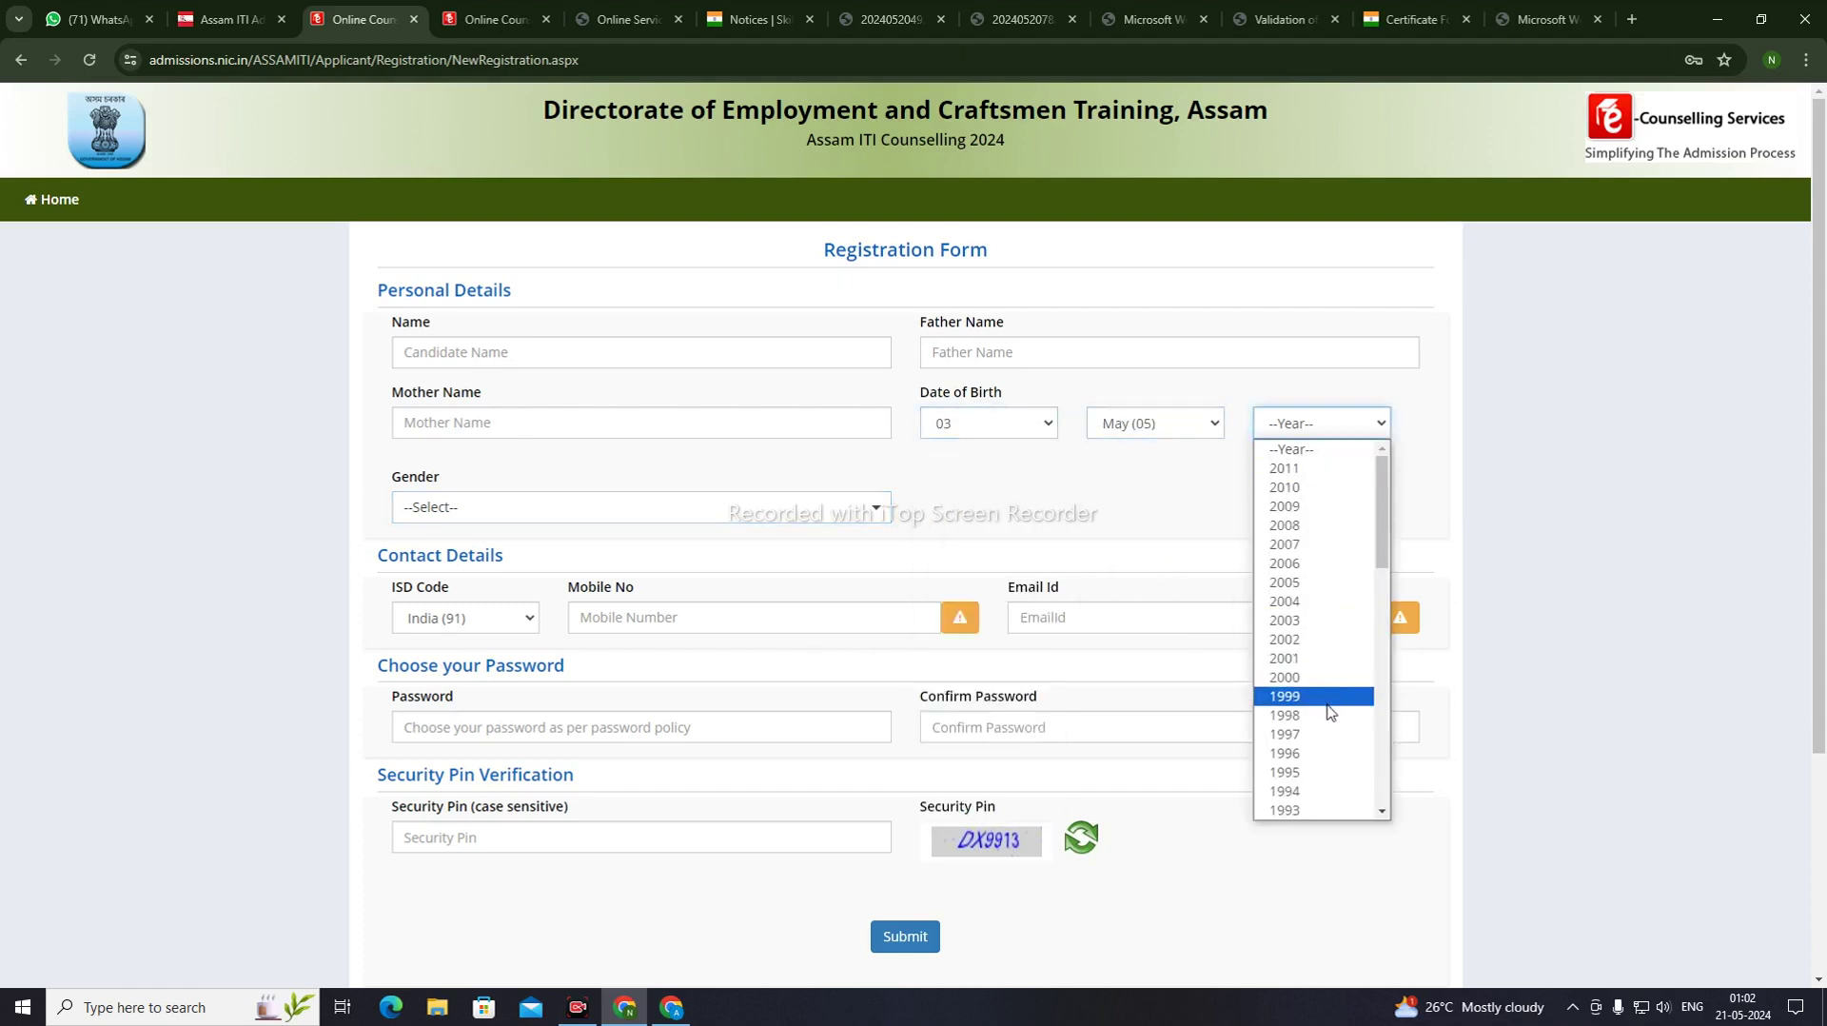
click(1329, 703)
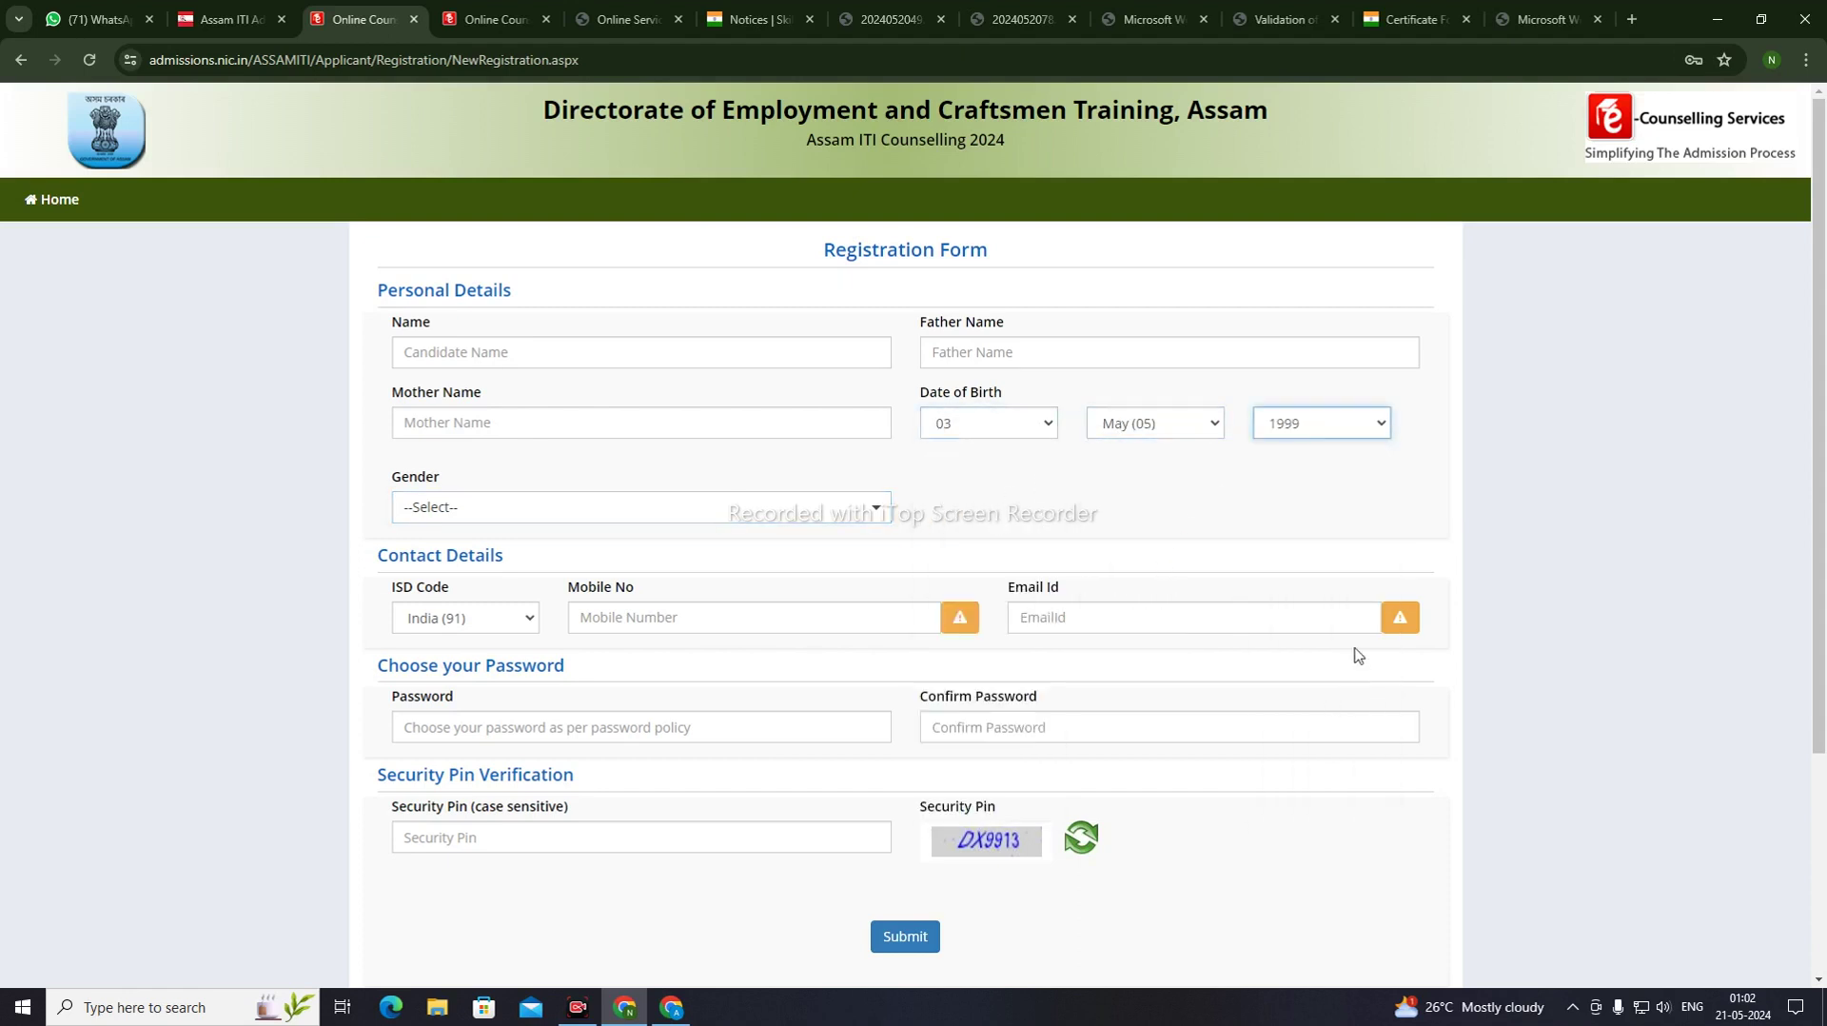
click(463, 514)
click(427, 566)
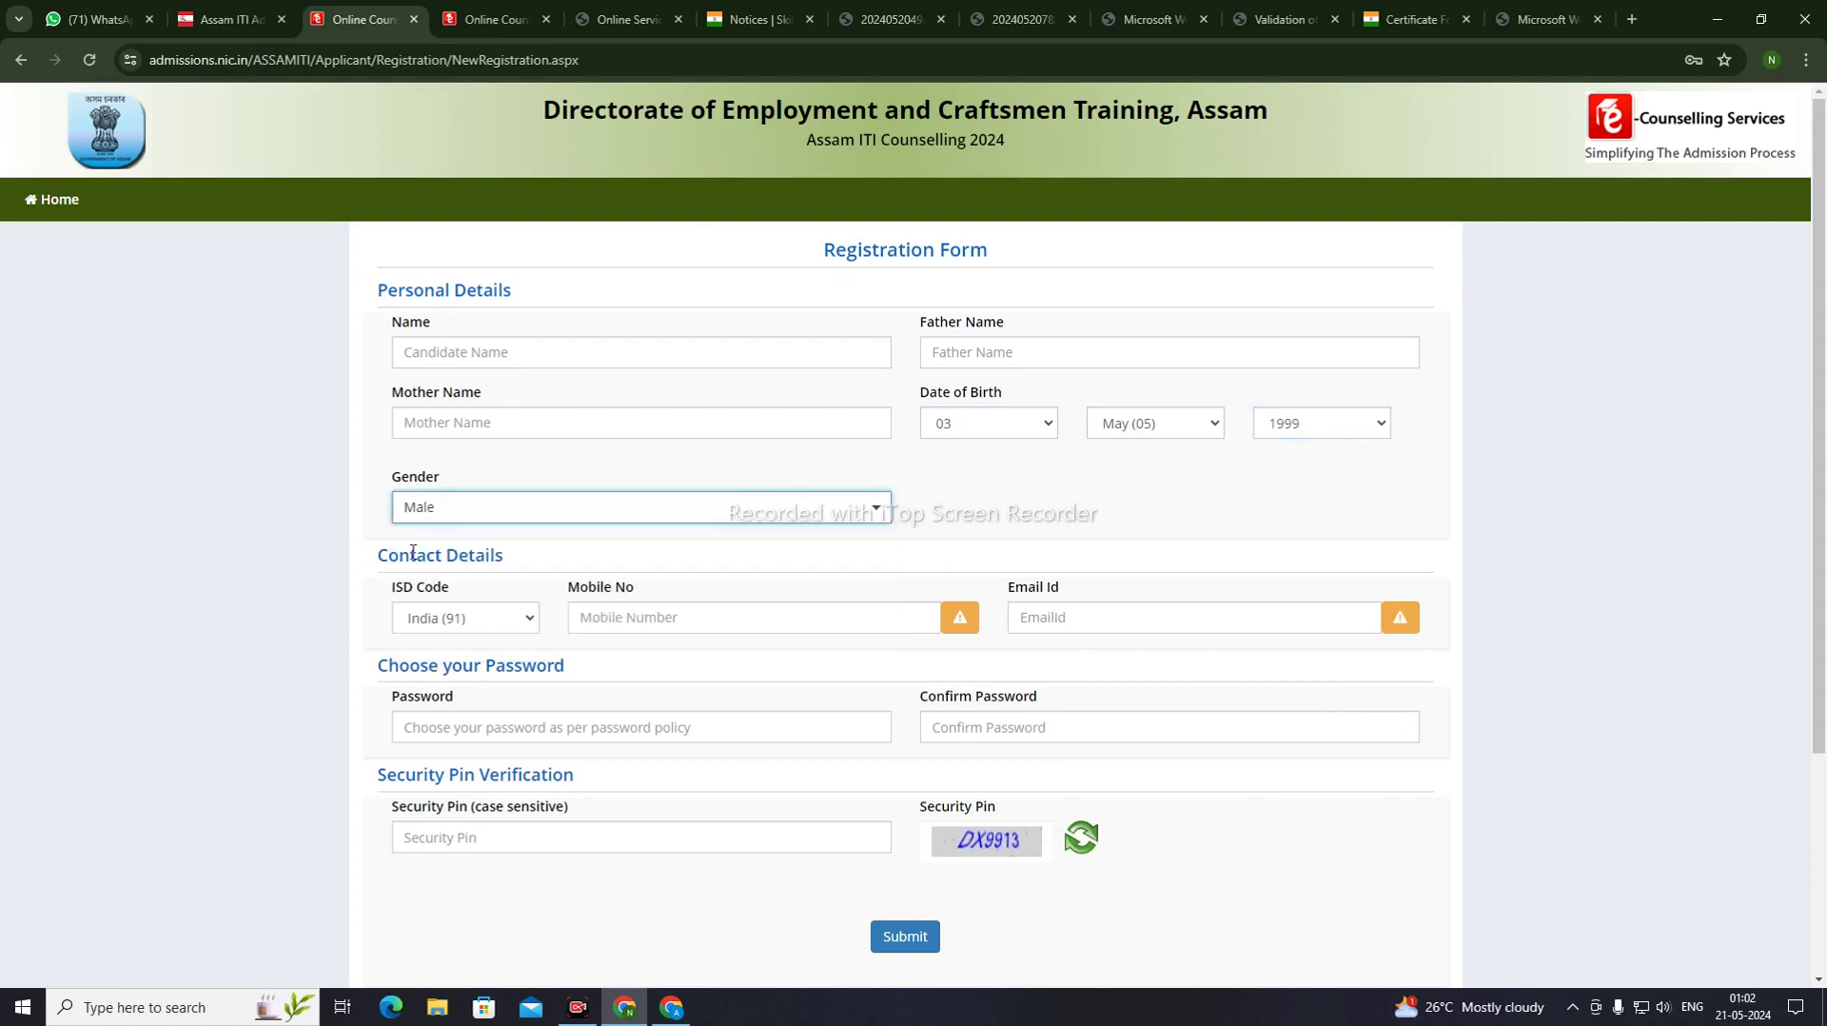
Check the ISD code choices while keeping India (91), and read the instructions for the mobile number
click(521, 633)
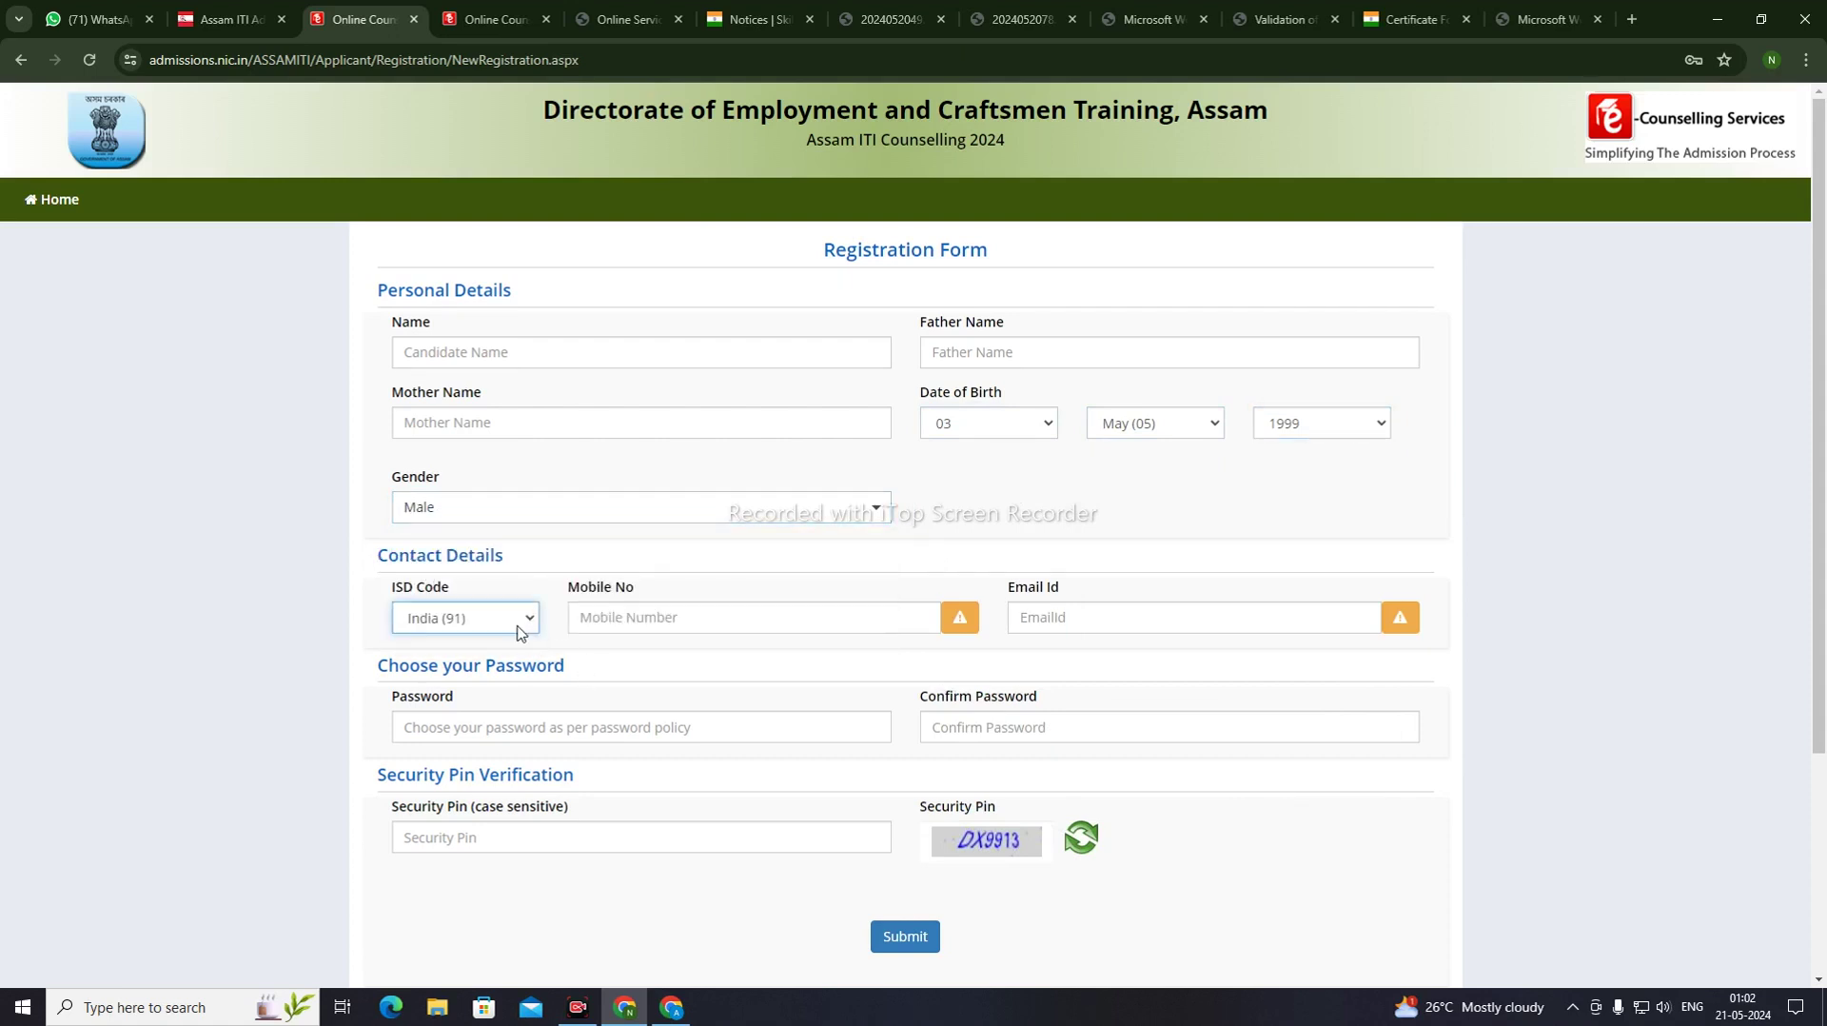
click(452, 625)
click(450, 625)
click(960, 618)
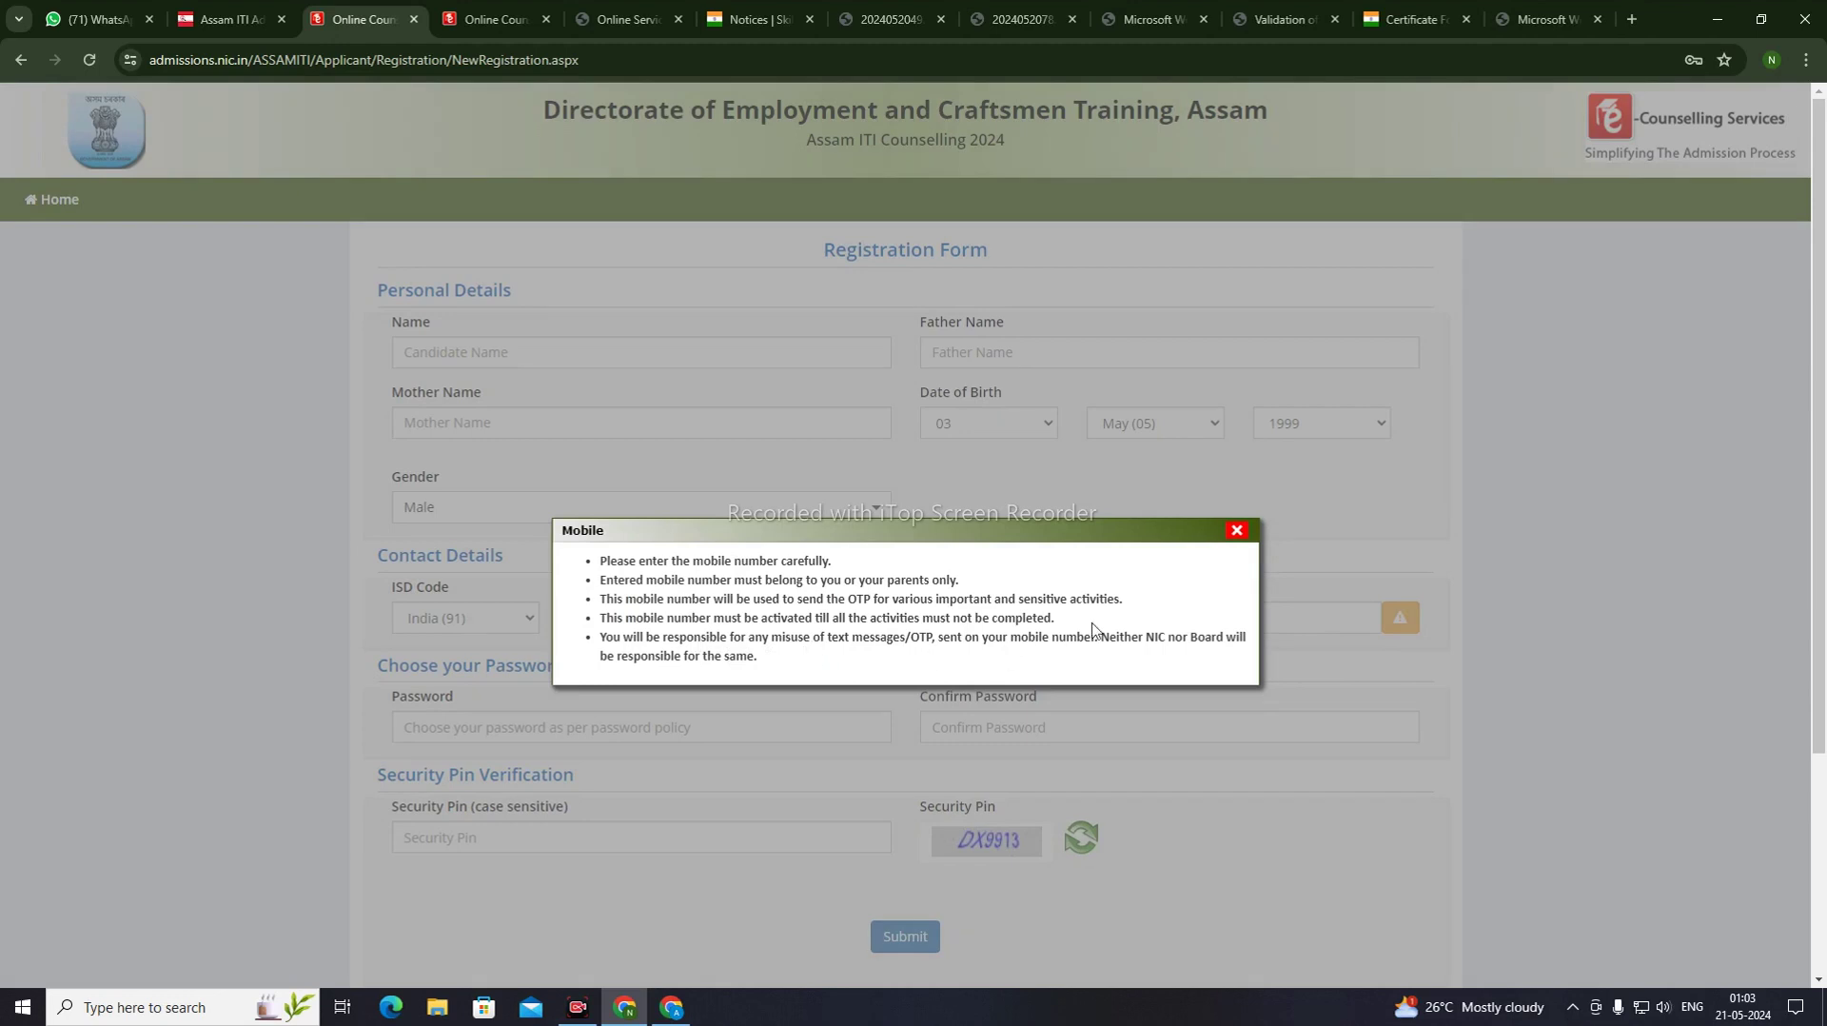
click(1237, 531)
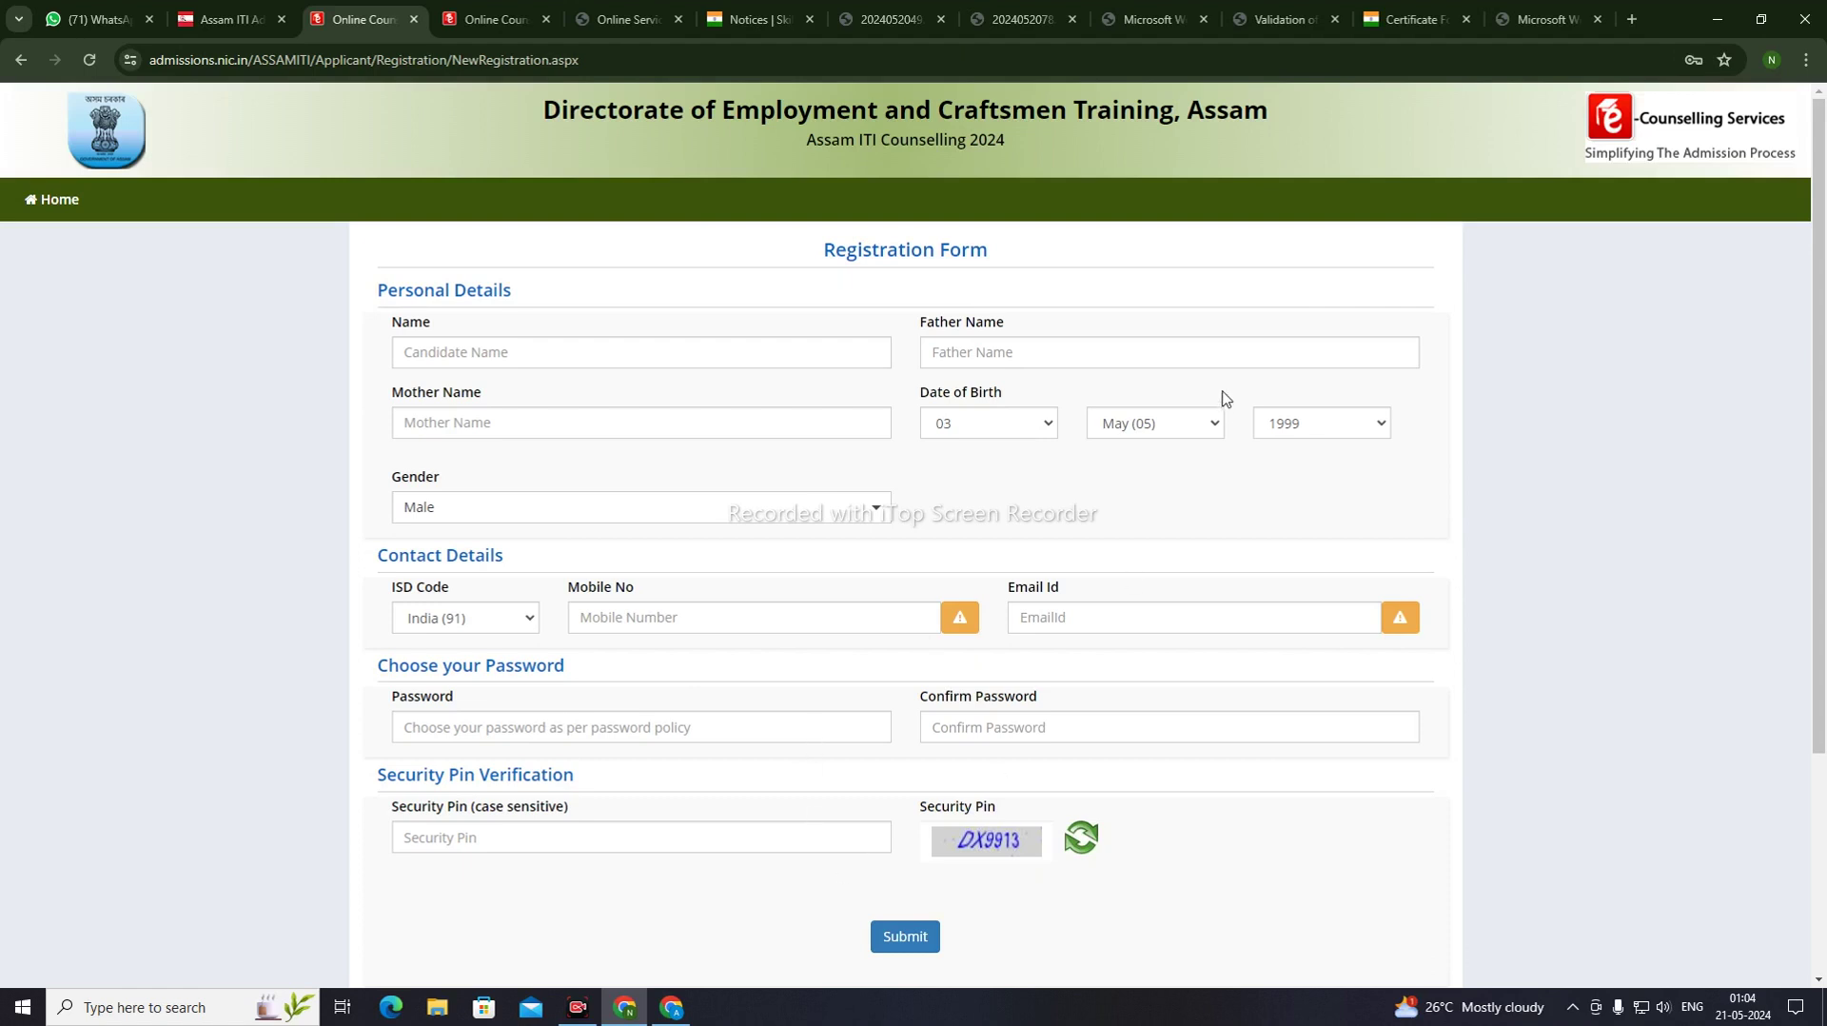
Refresh the security pin image on the registration form
double_click(1227, 112)
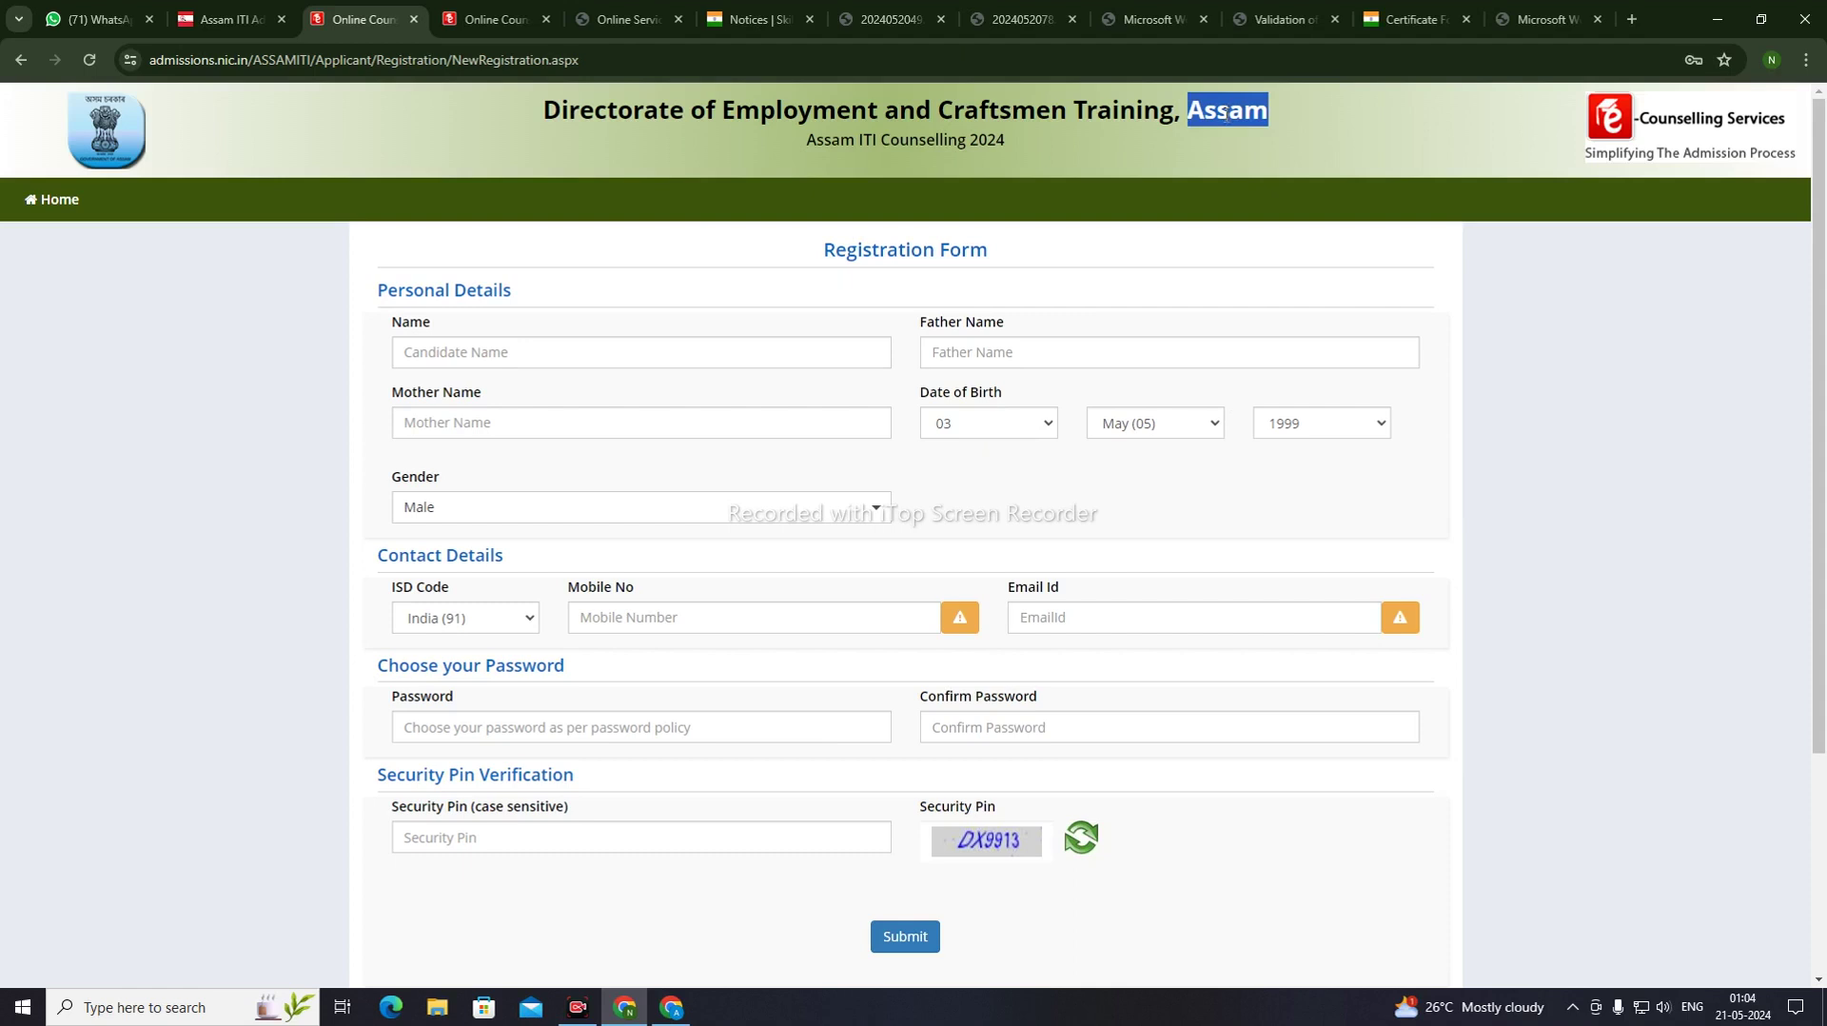
click(1208, 125)
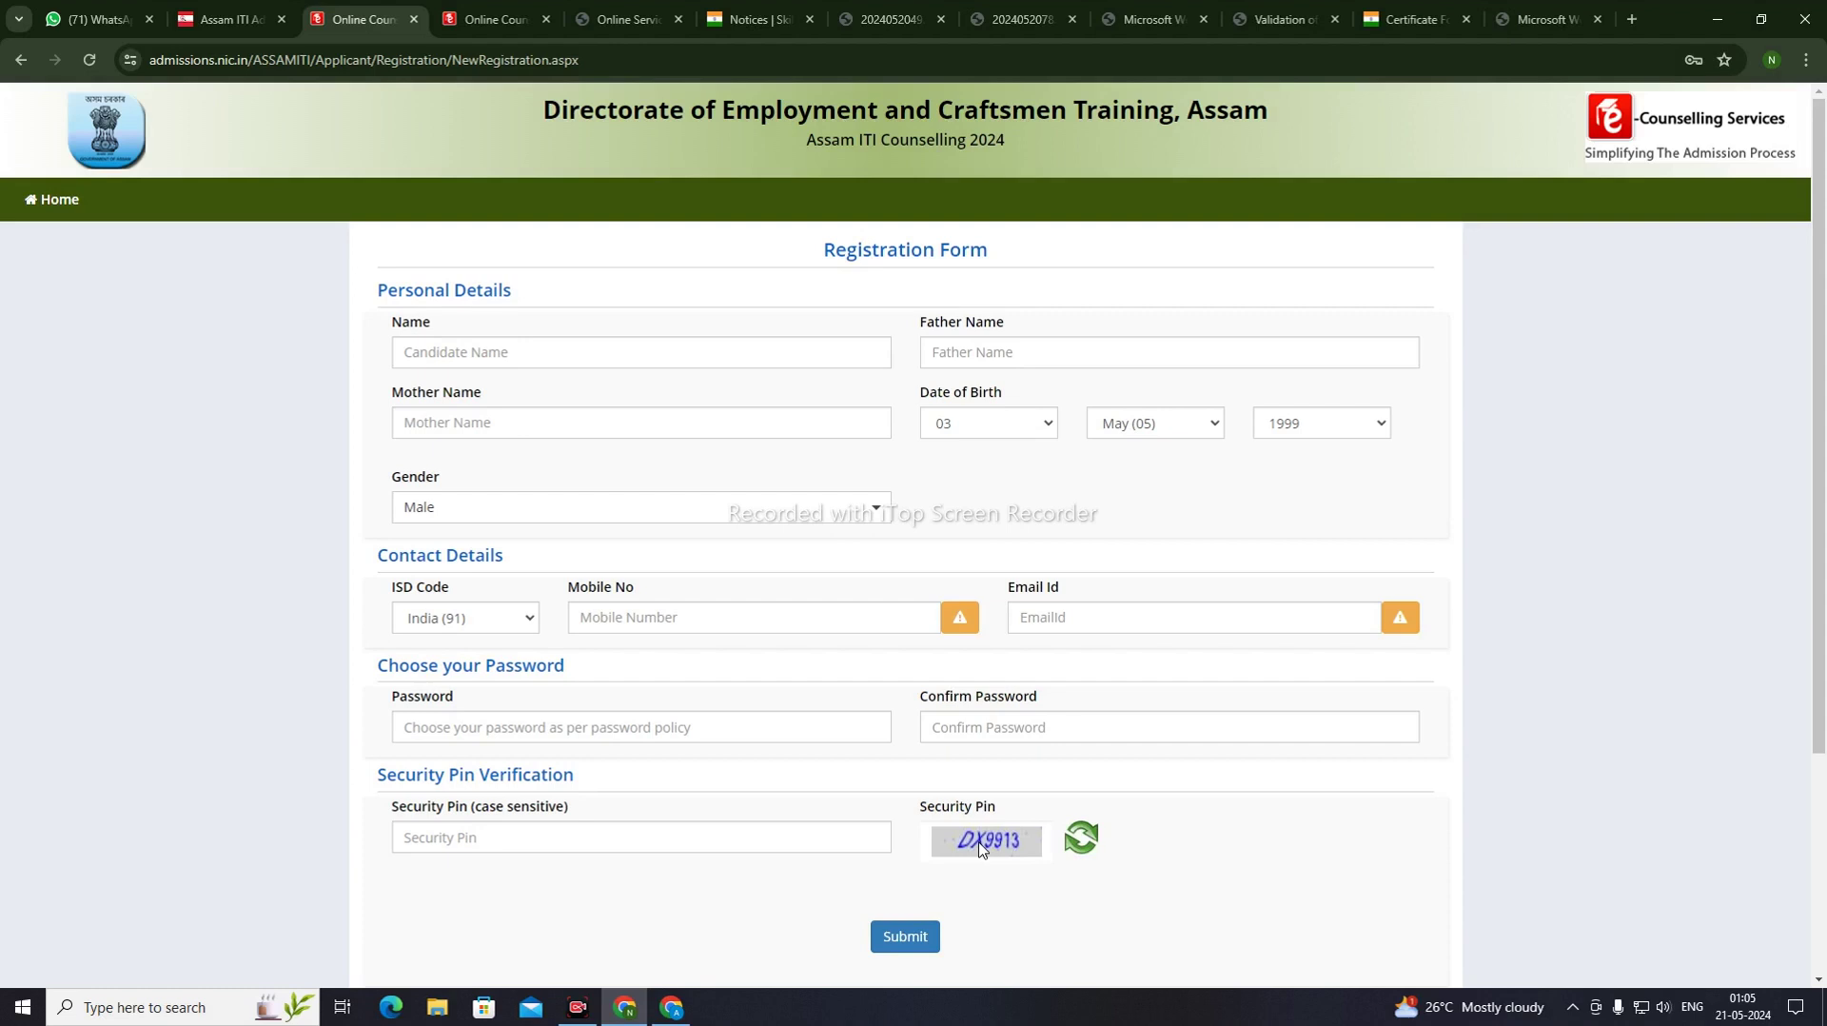
click(1080, 846)
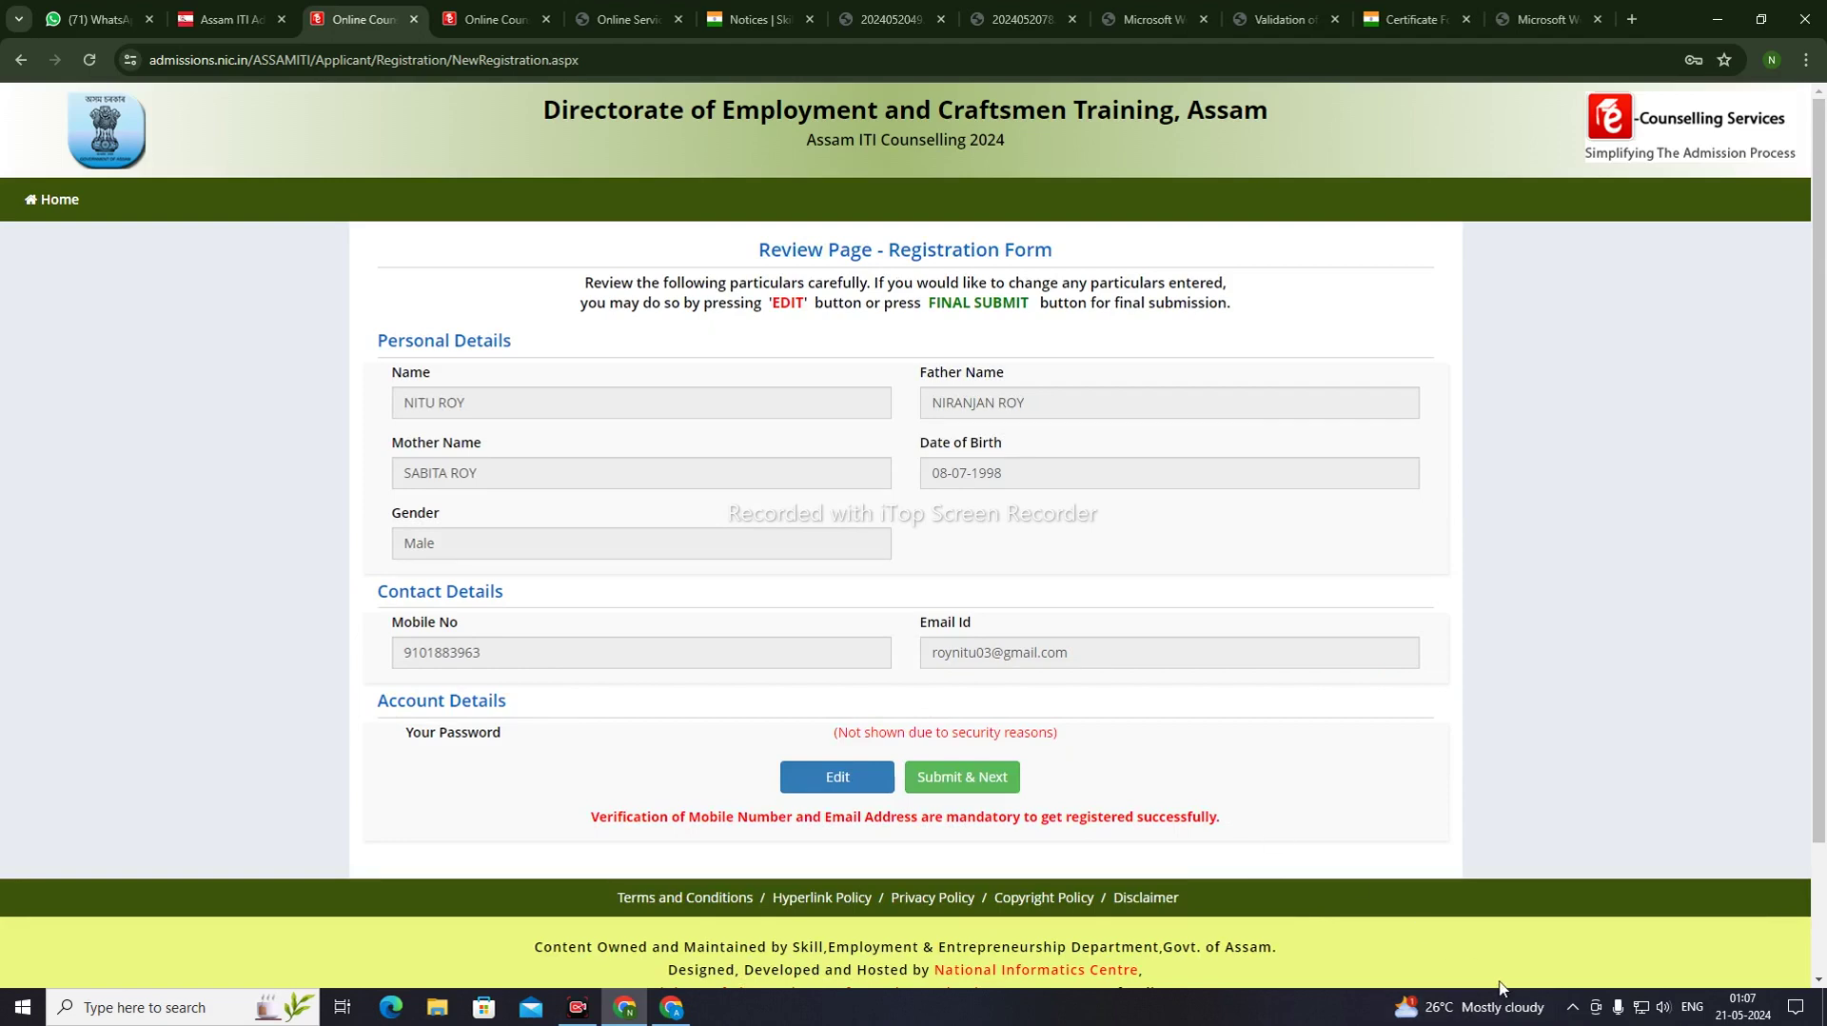
Submit the reviewed registration details and proceed to the mobile and email OTP verification
click(970, 788)
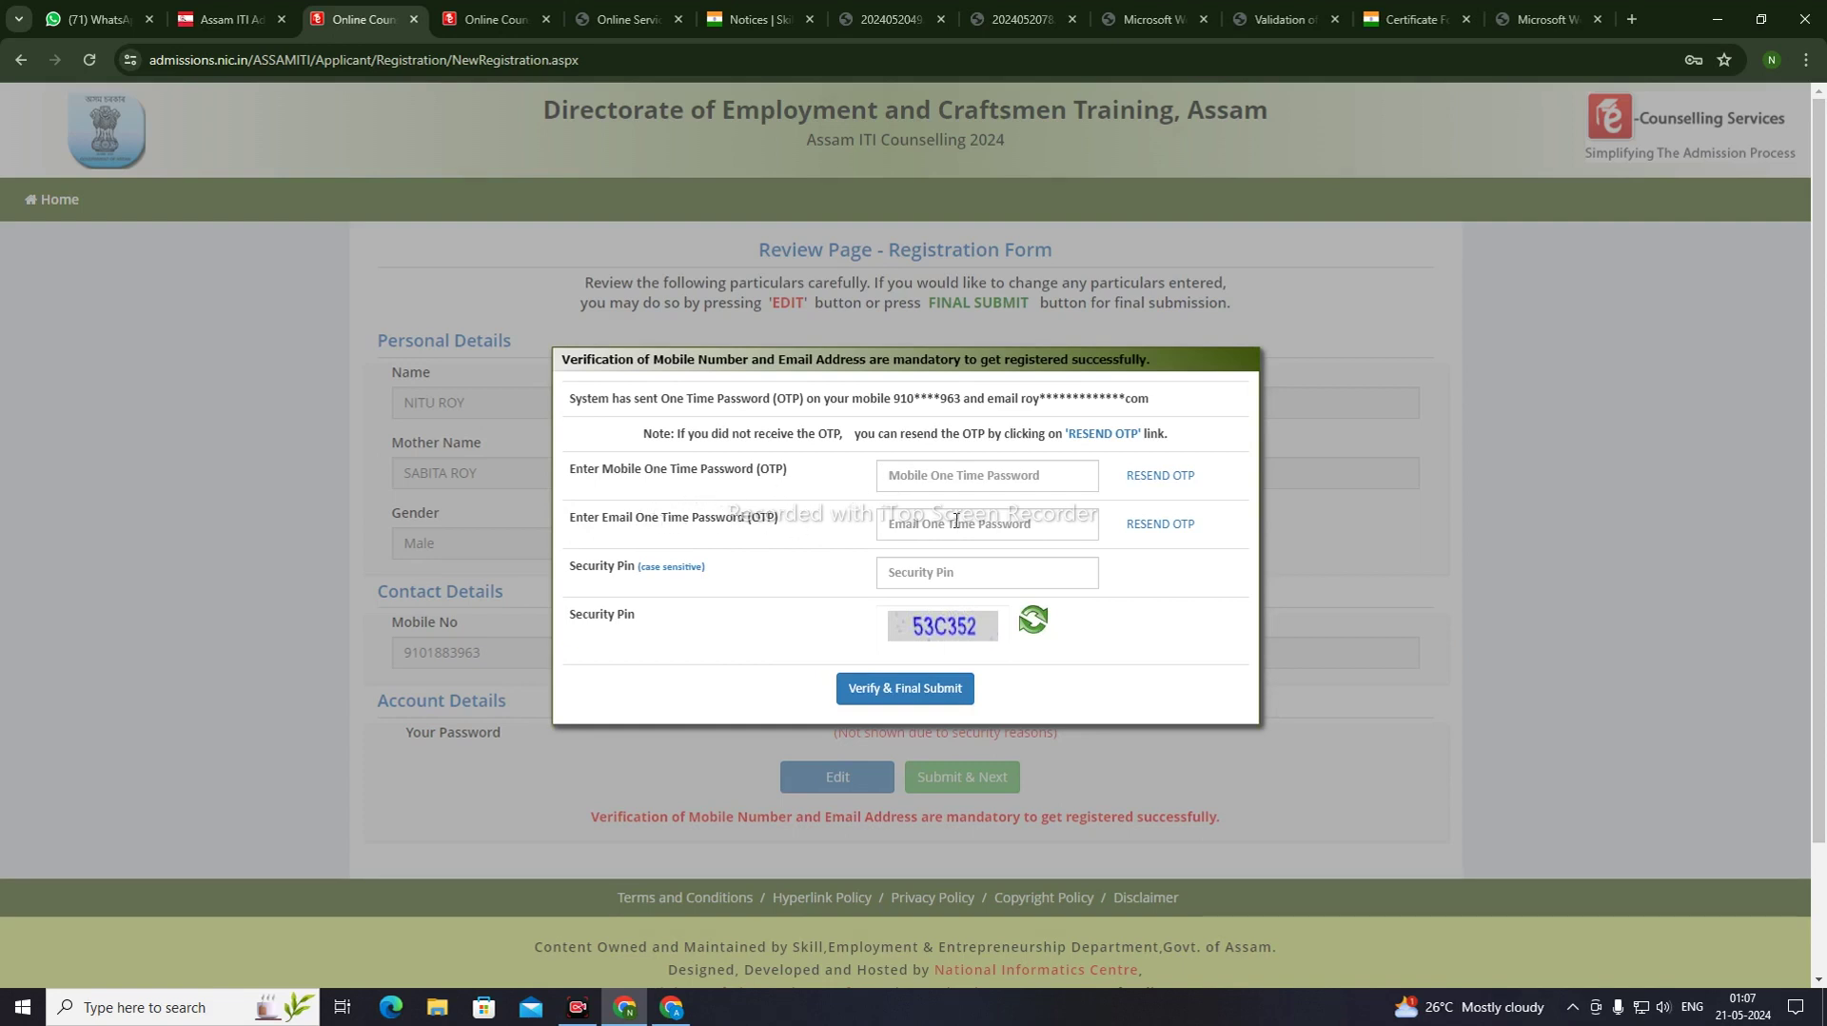
click(961, 472)
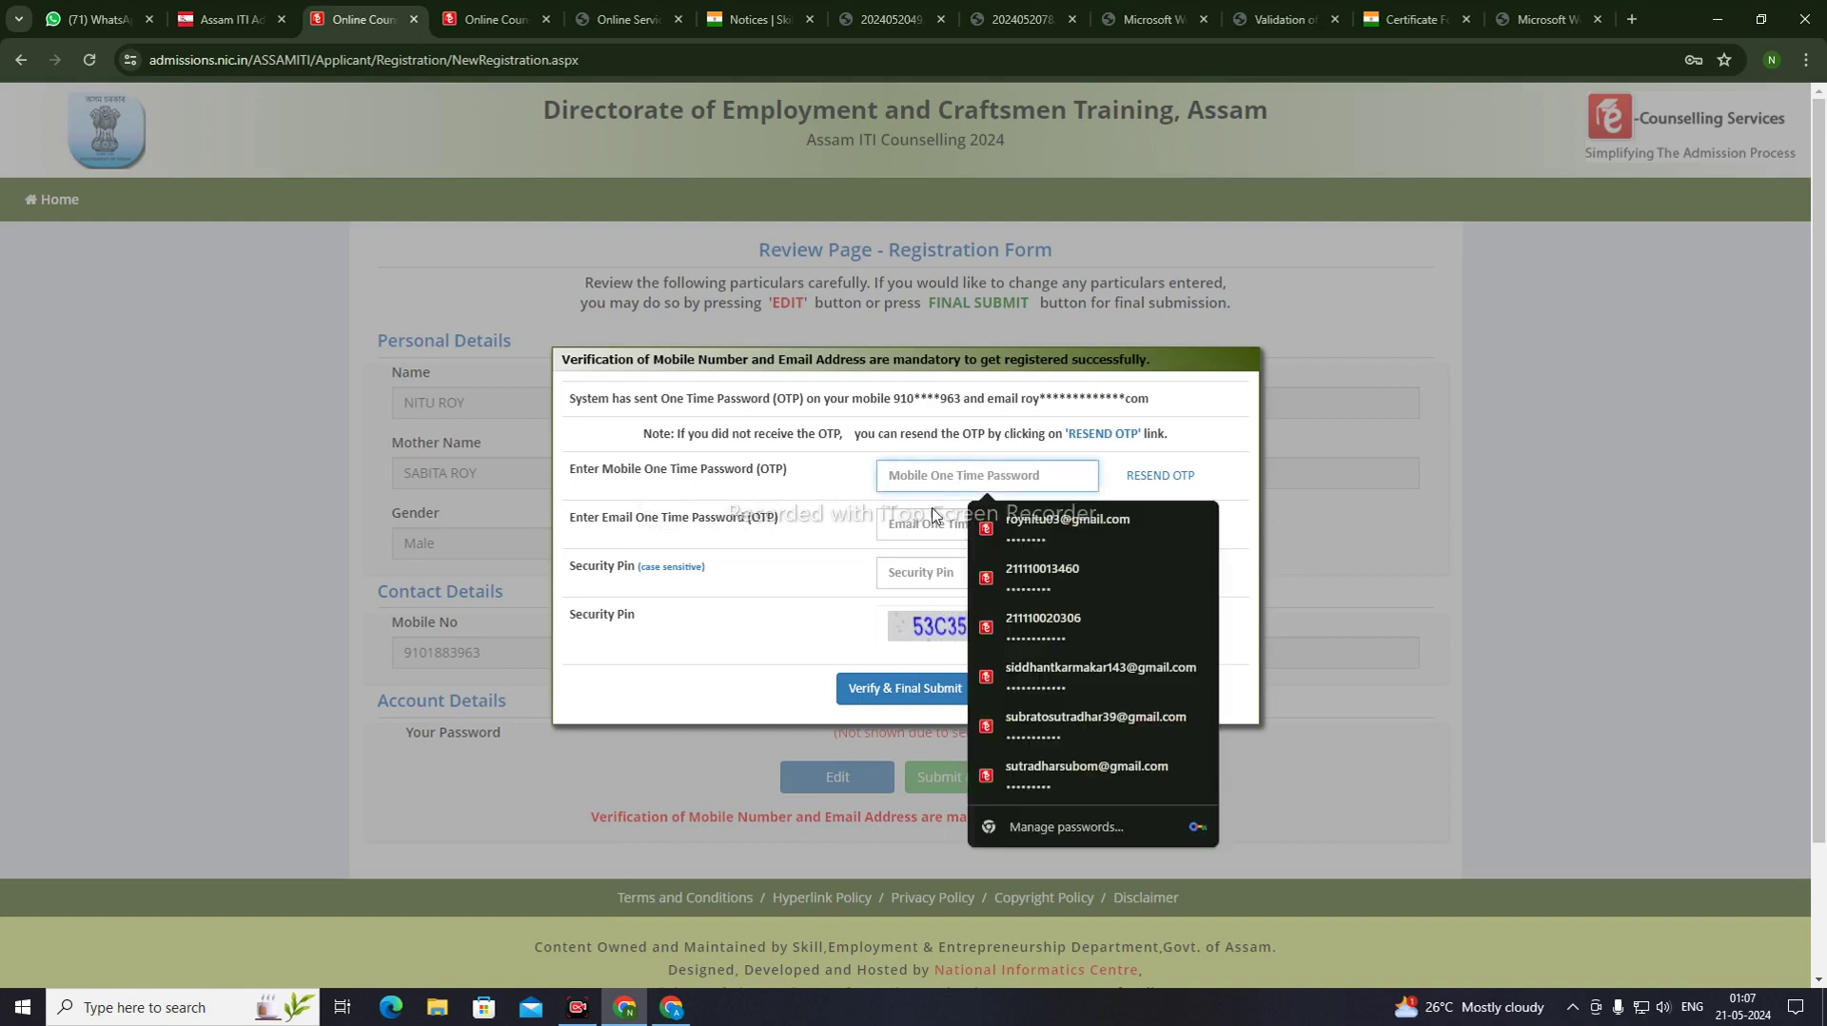
click(866, 538)
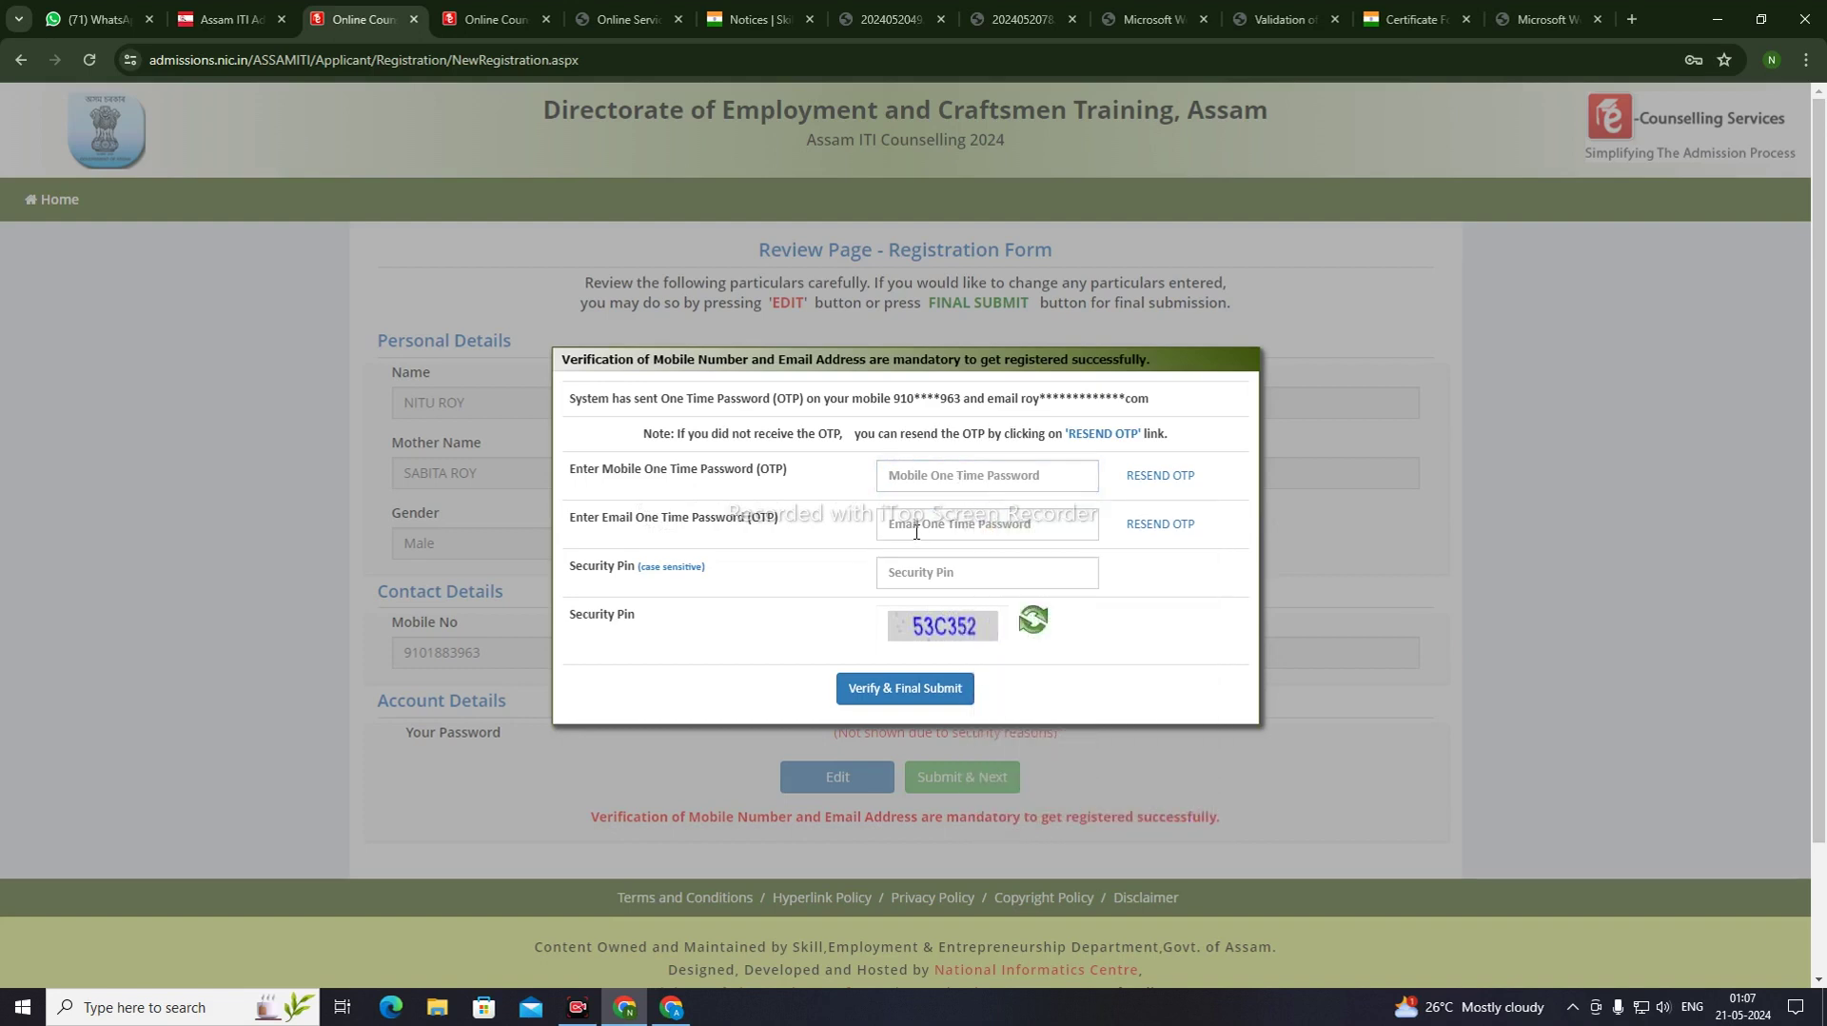
click(916, 531)
click(838, 542)
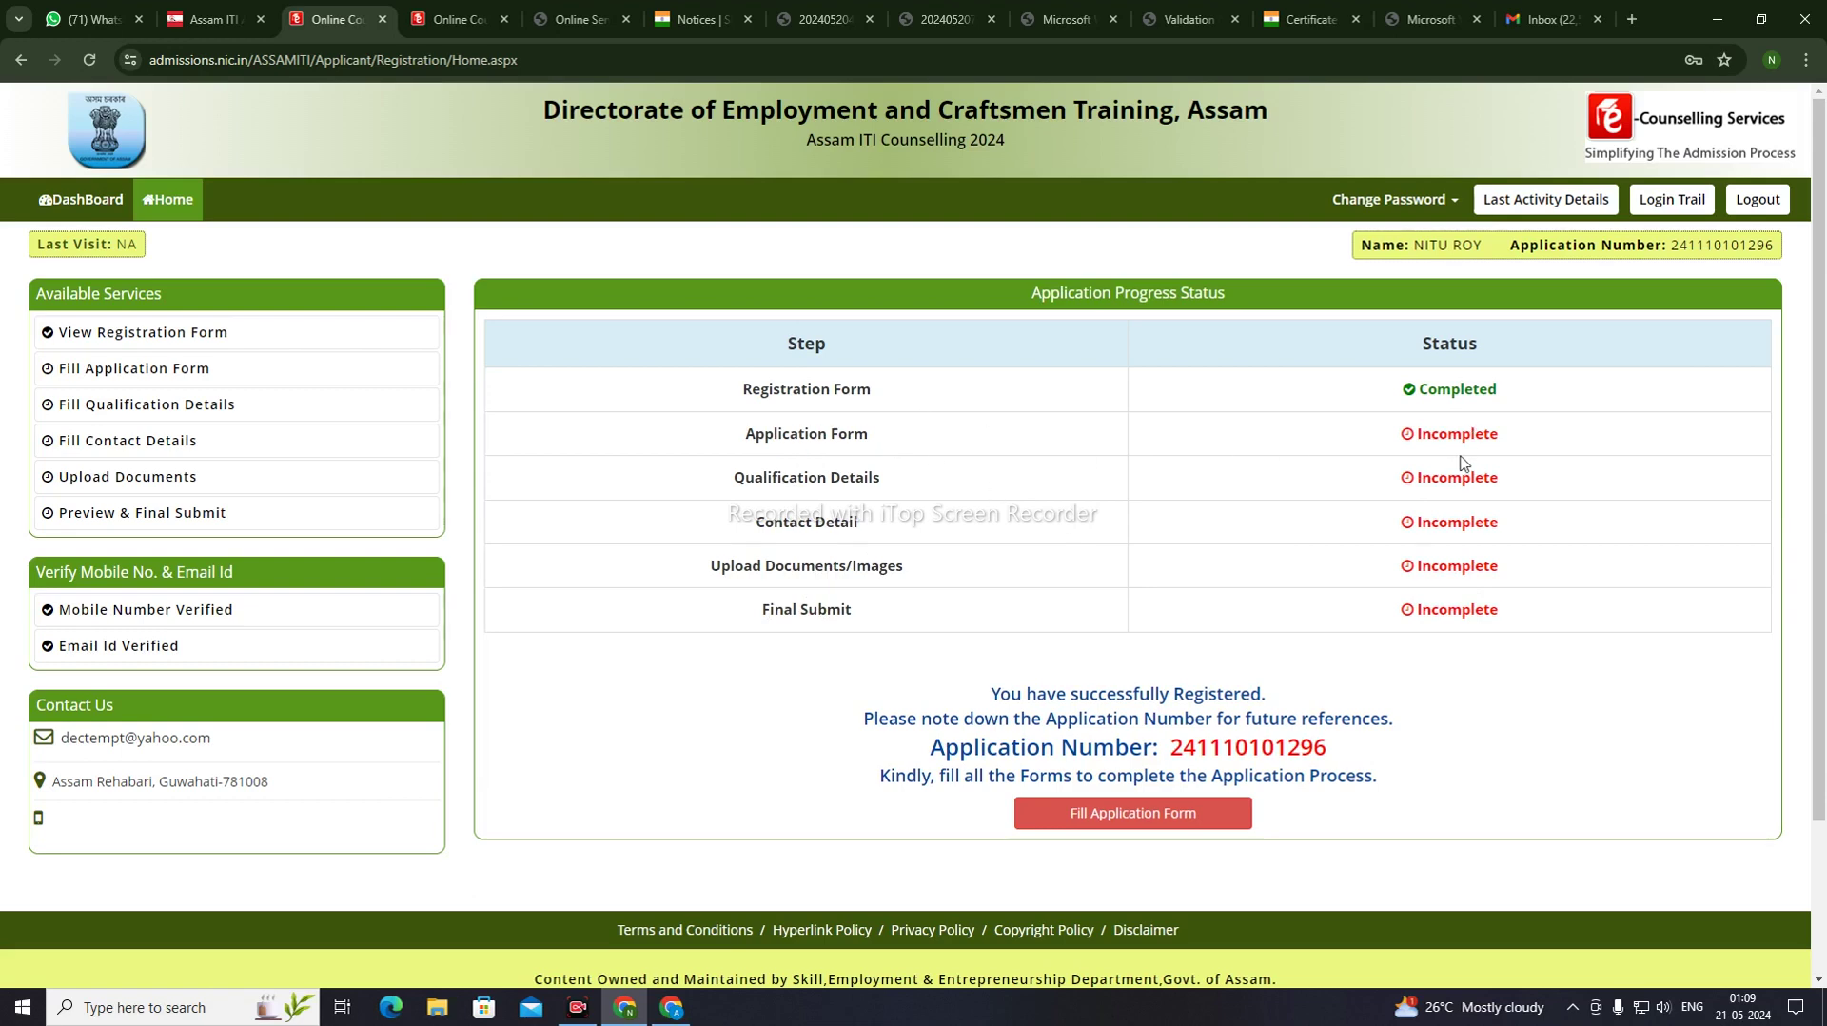
Copy the application number shown in the registration success notice
scroll(1314, 656, down, 1)
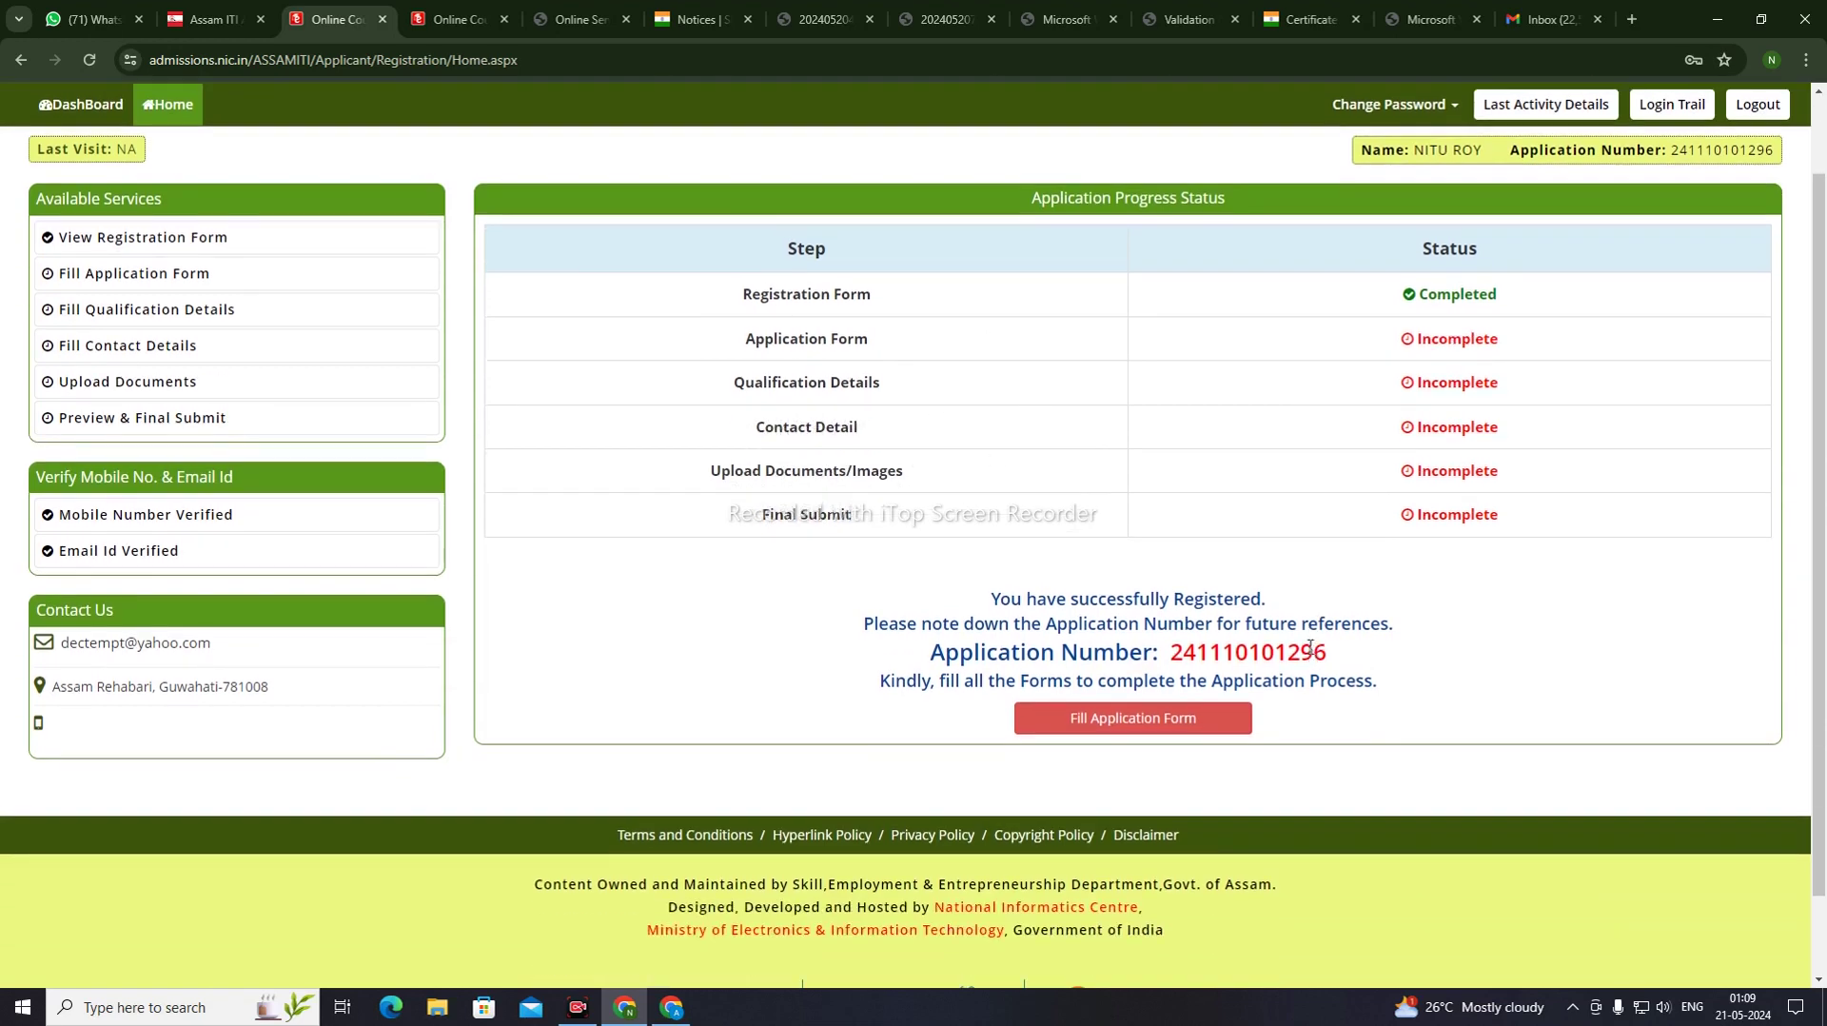
scroll(1311, 648, up, 1)
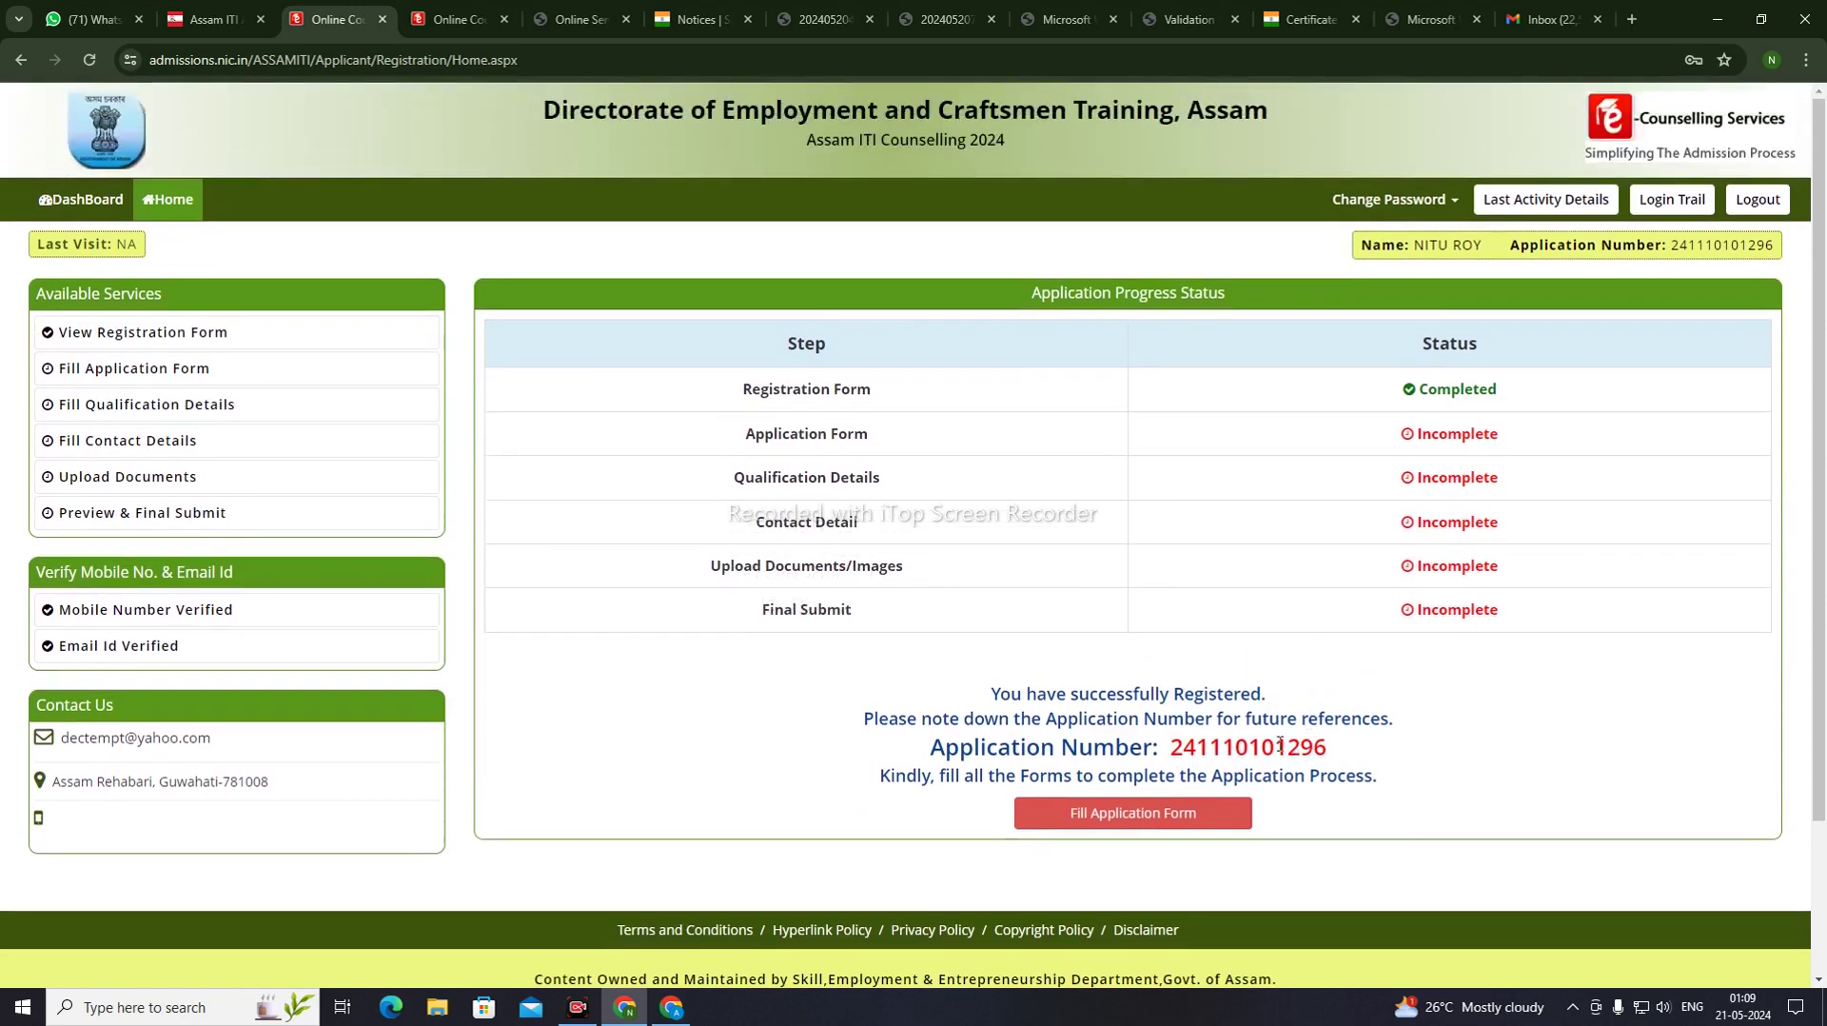
double_click(1262, 745)
right_click(1266, 757)
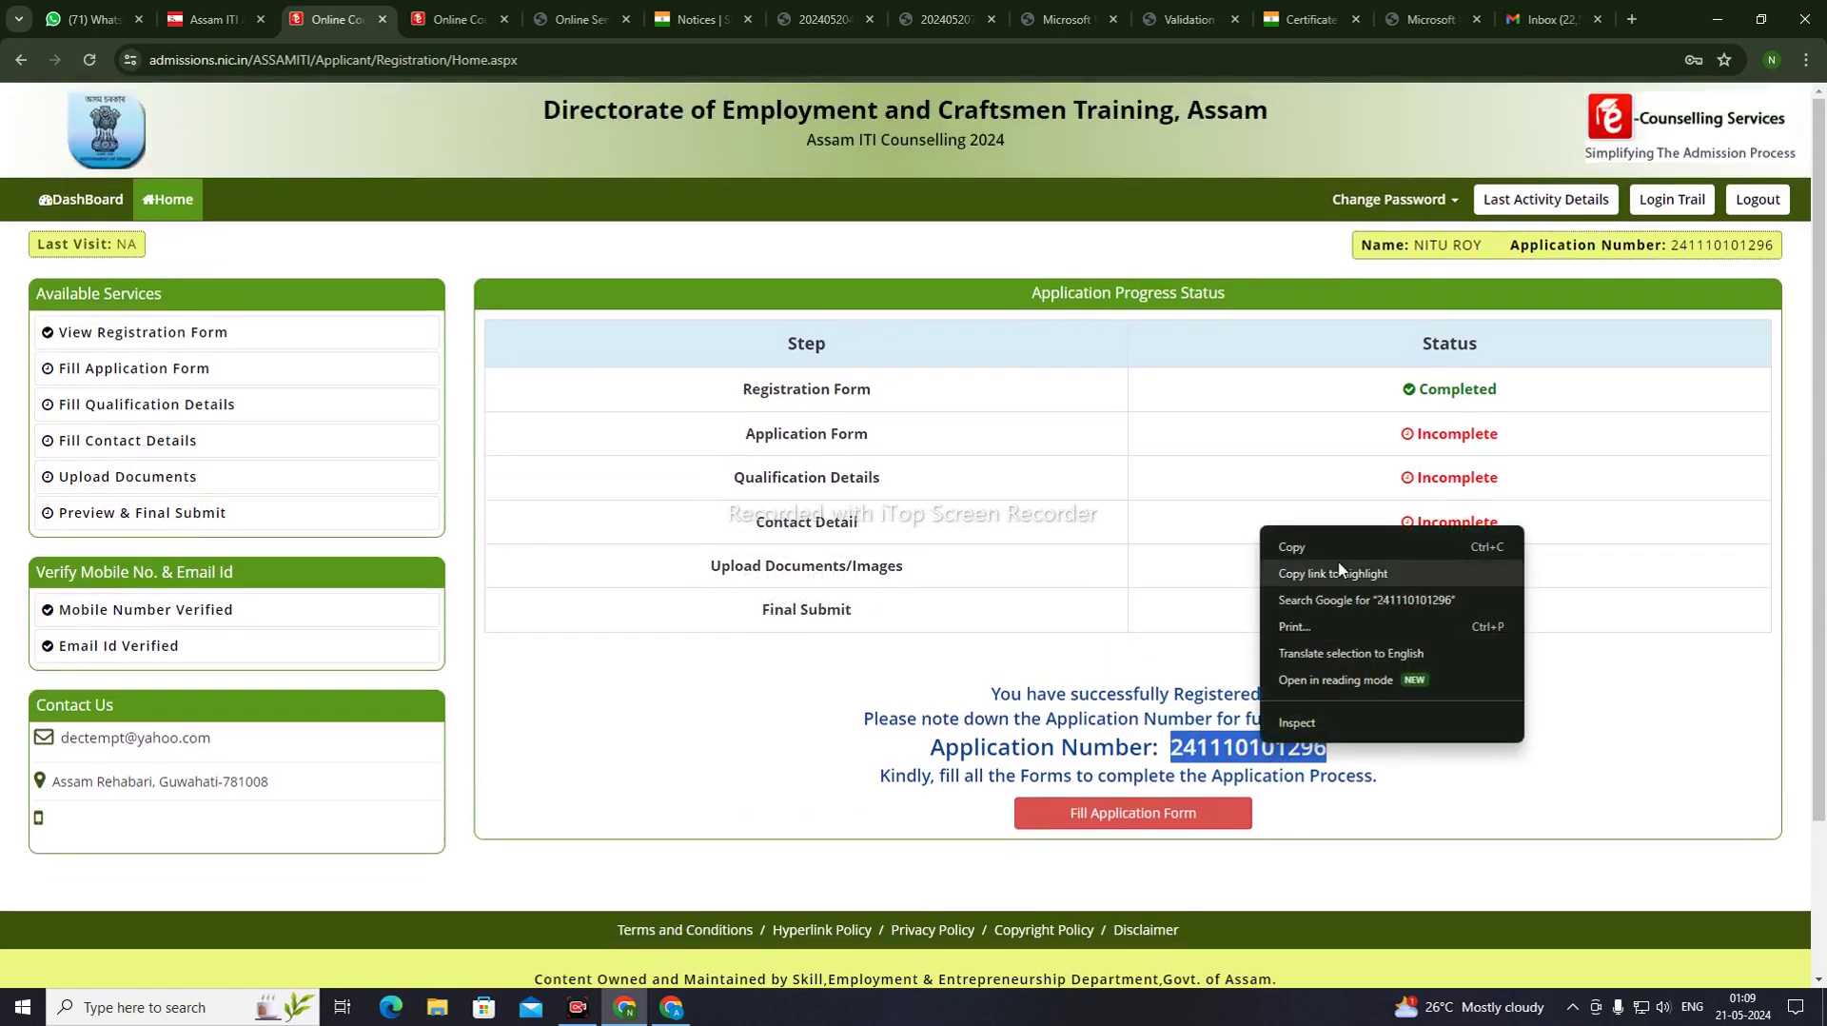
click(1332, 541)
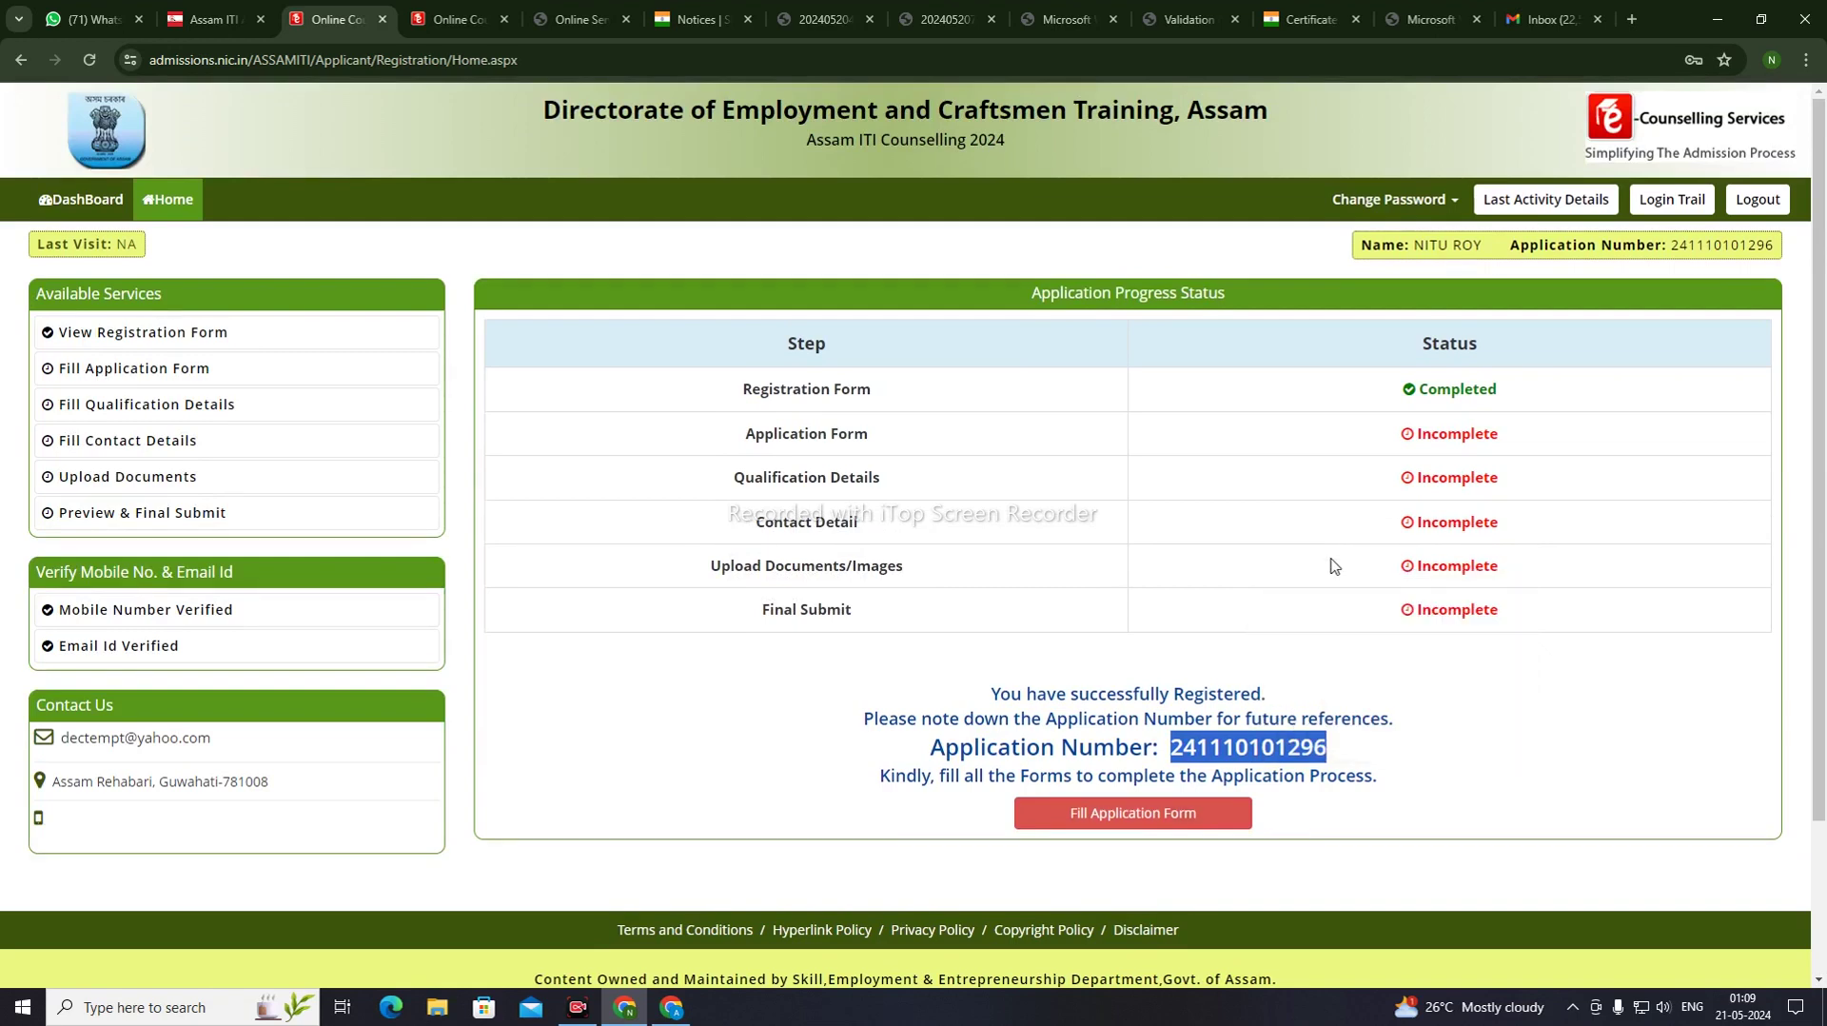
right_click(1266, 749)
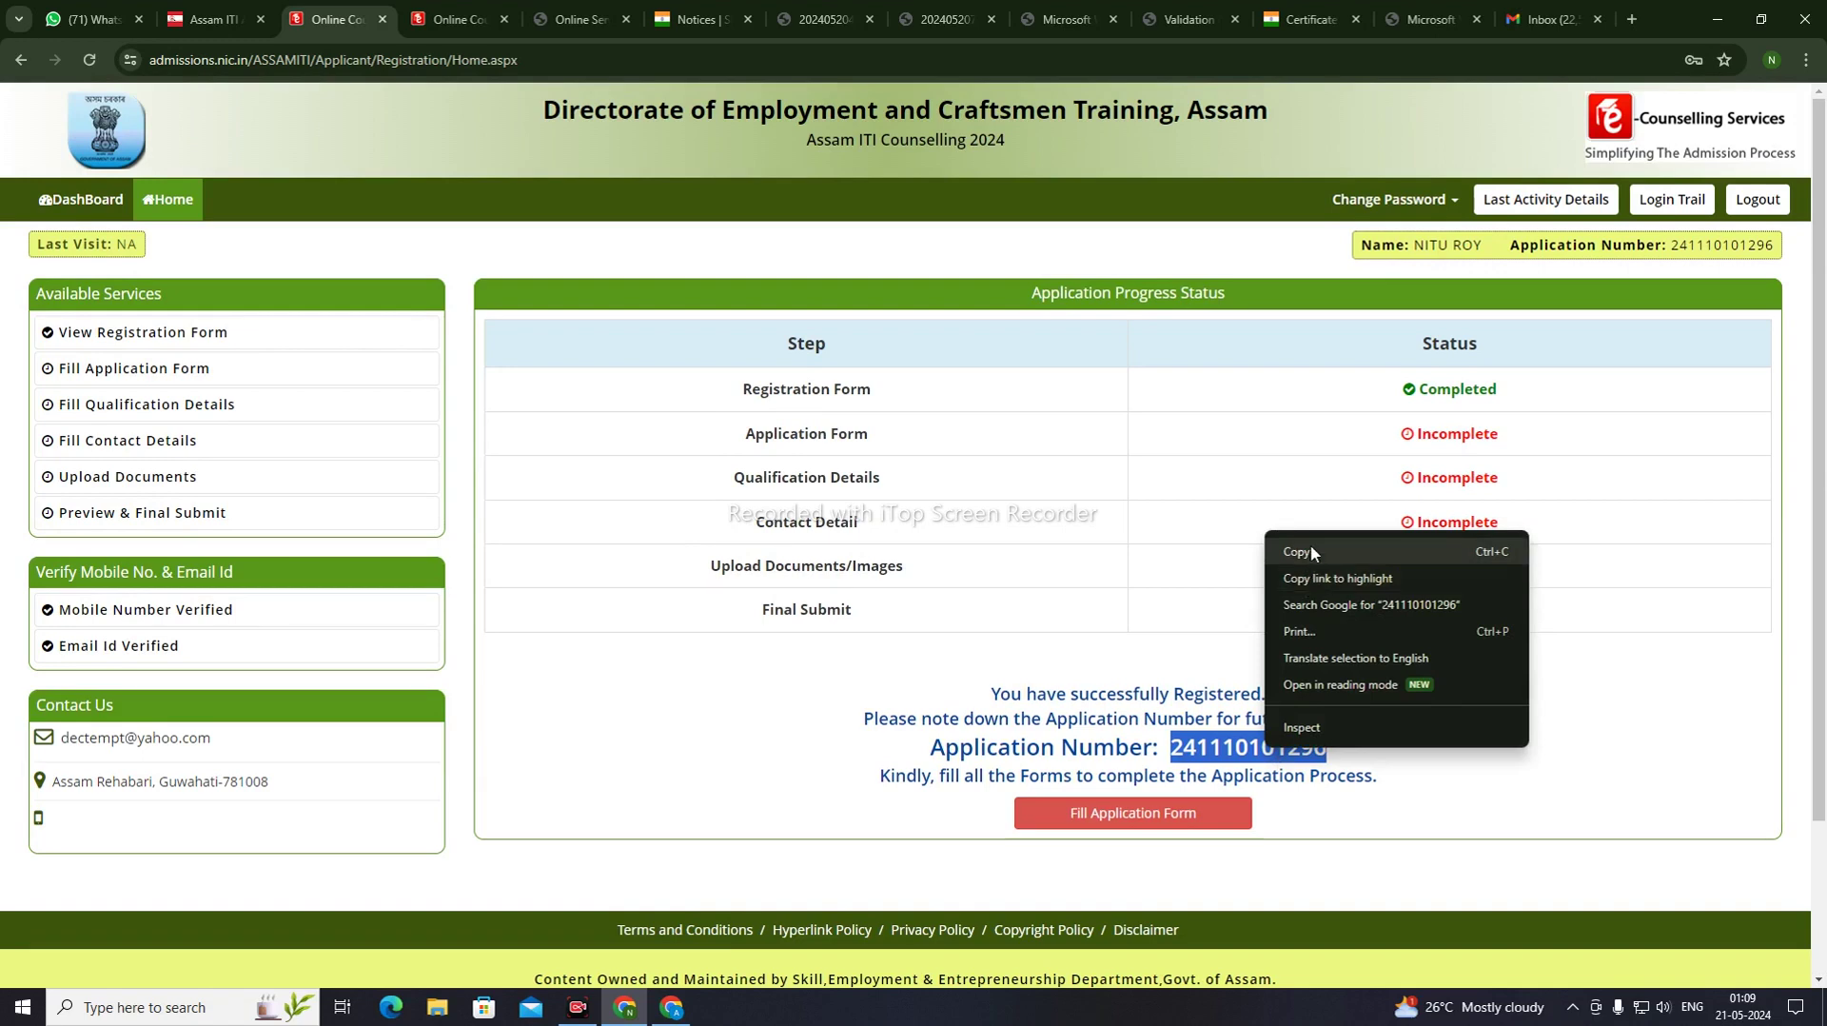
click(1311, 550)
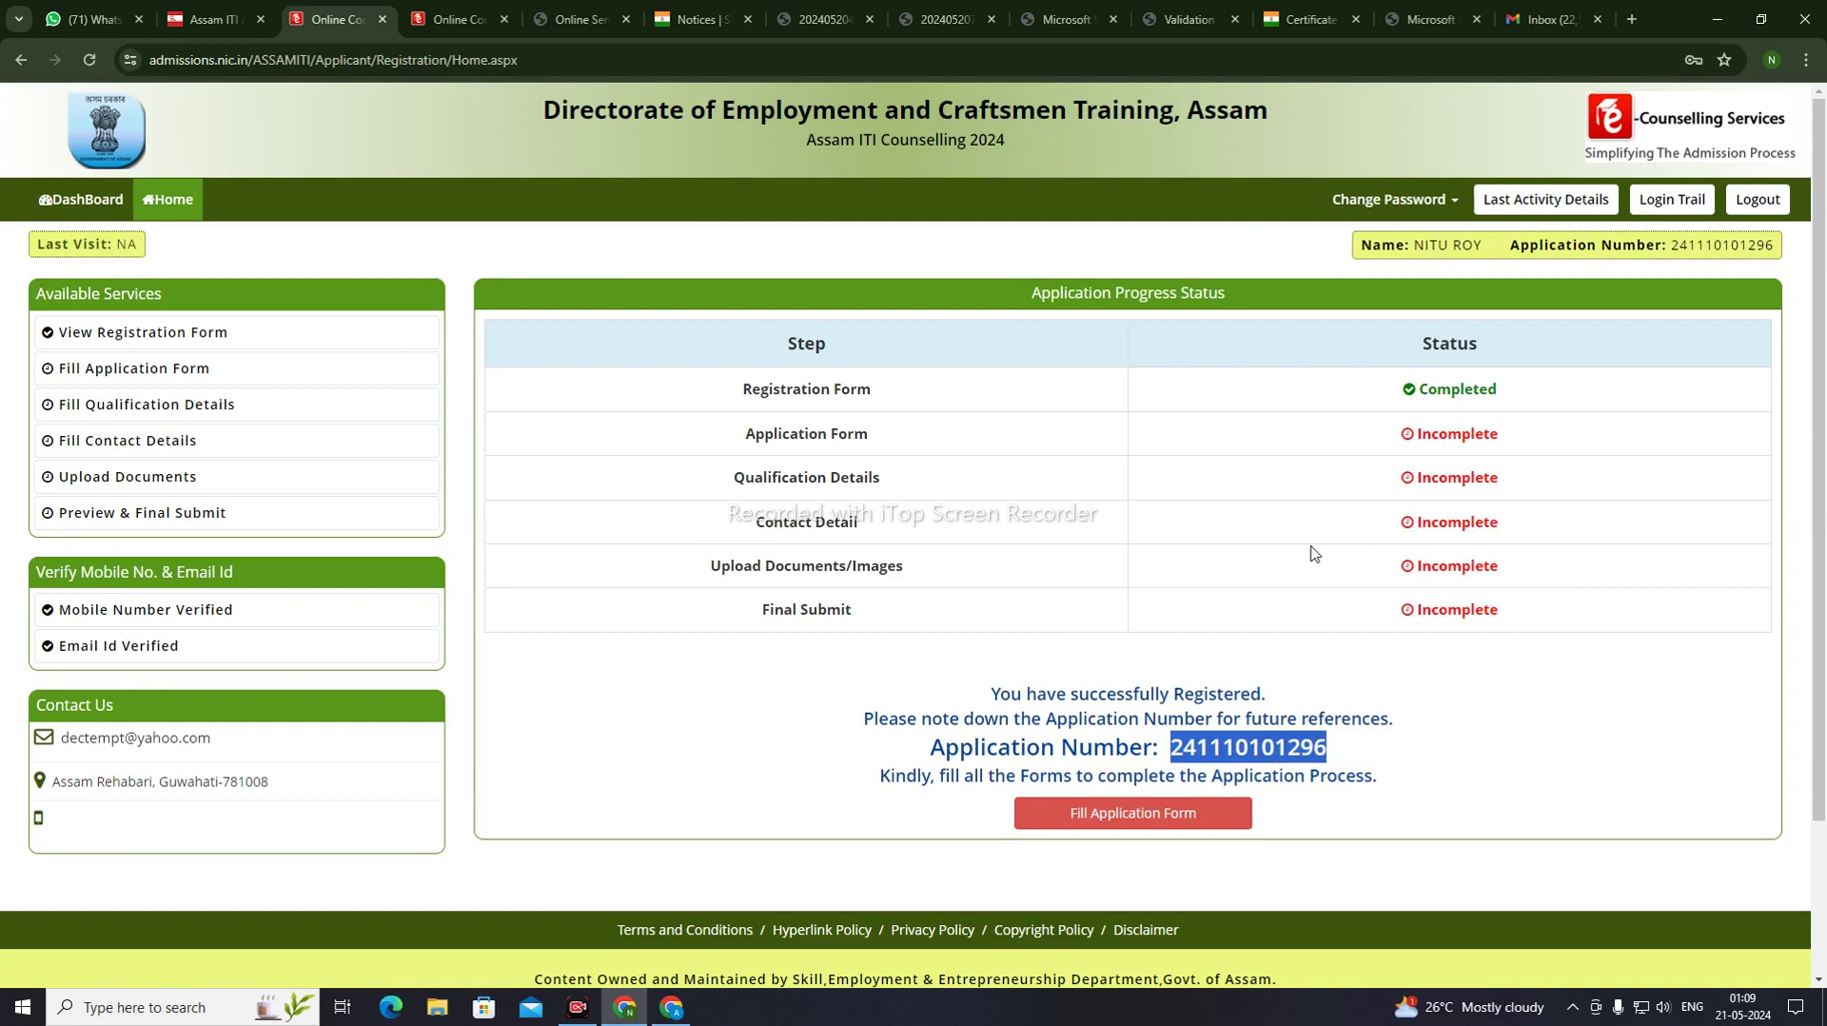
Open the application form and set the domicile state to ASSAM
scroll(1313, 553, down, 2)
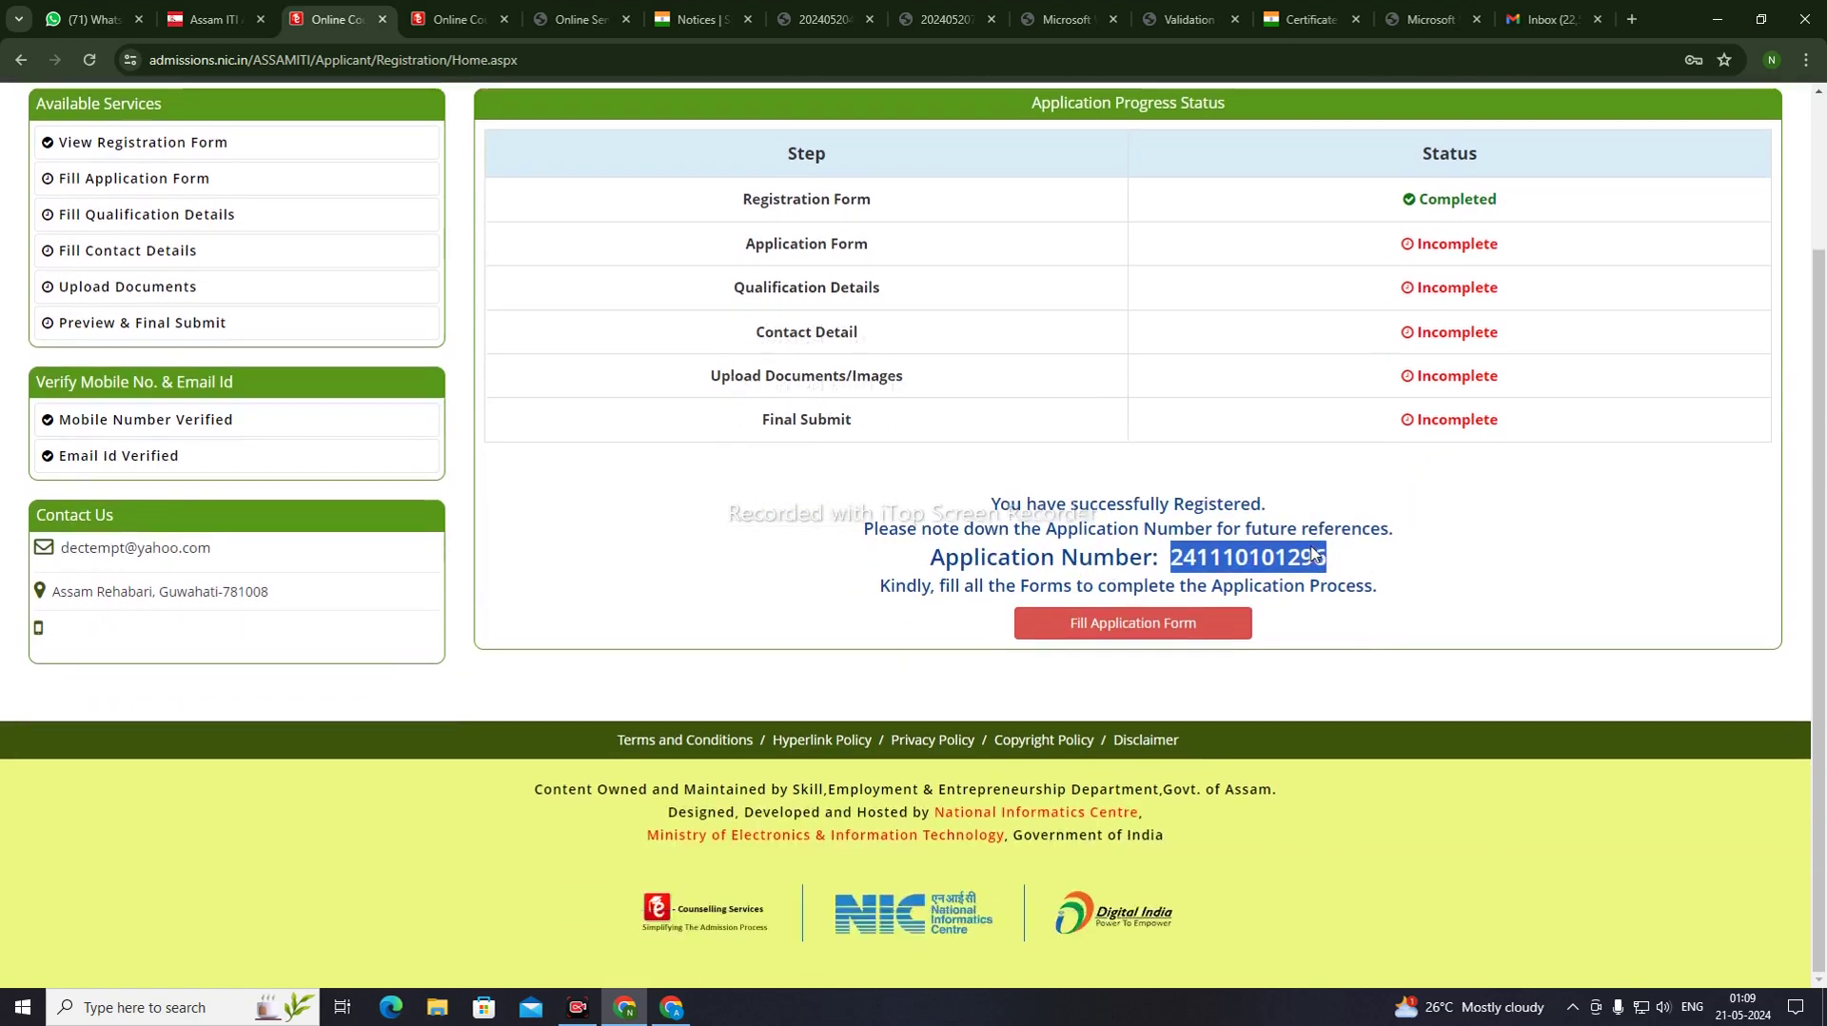
click(1154, 635)
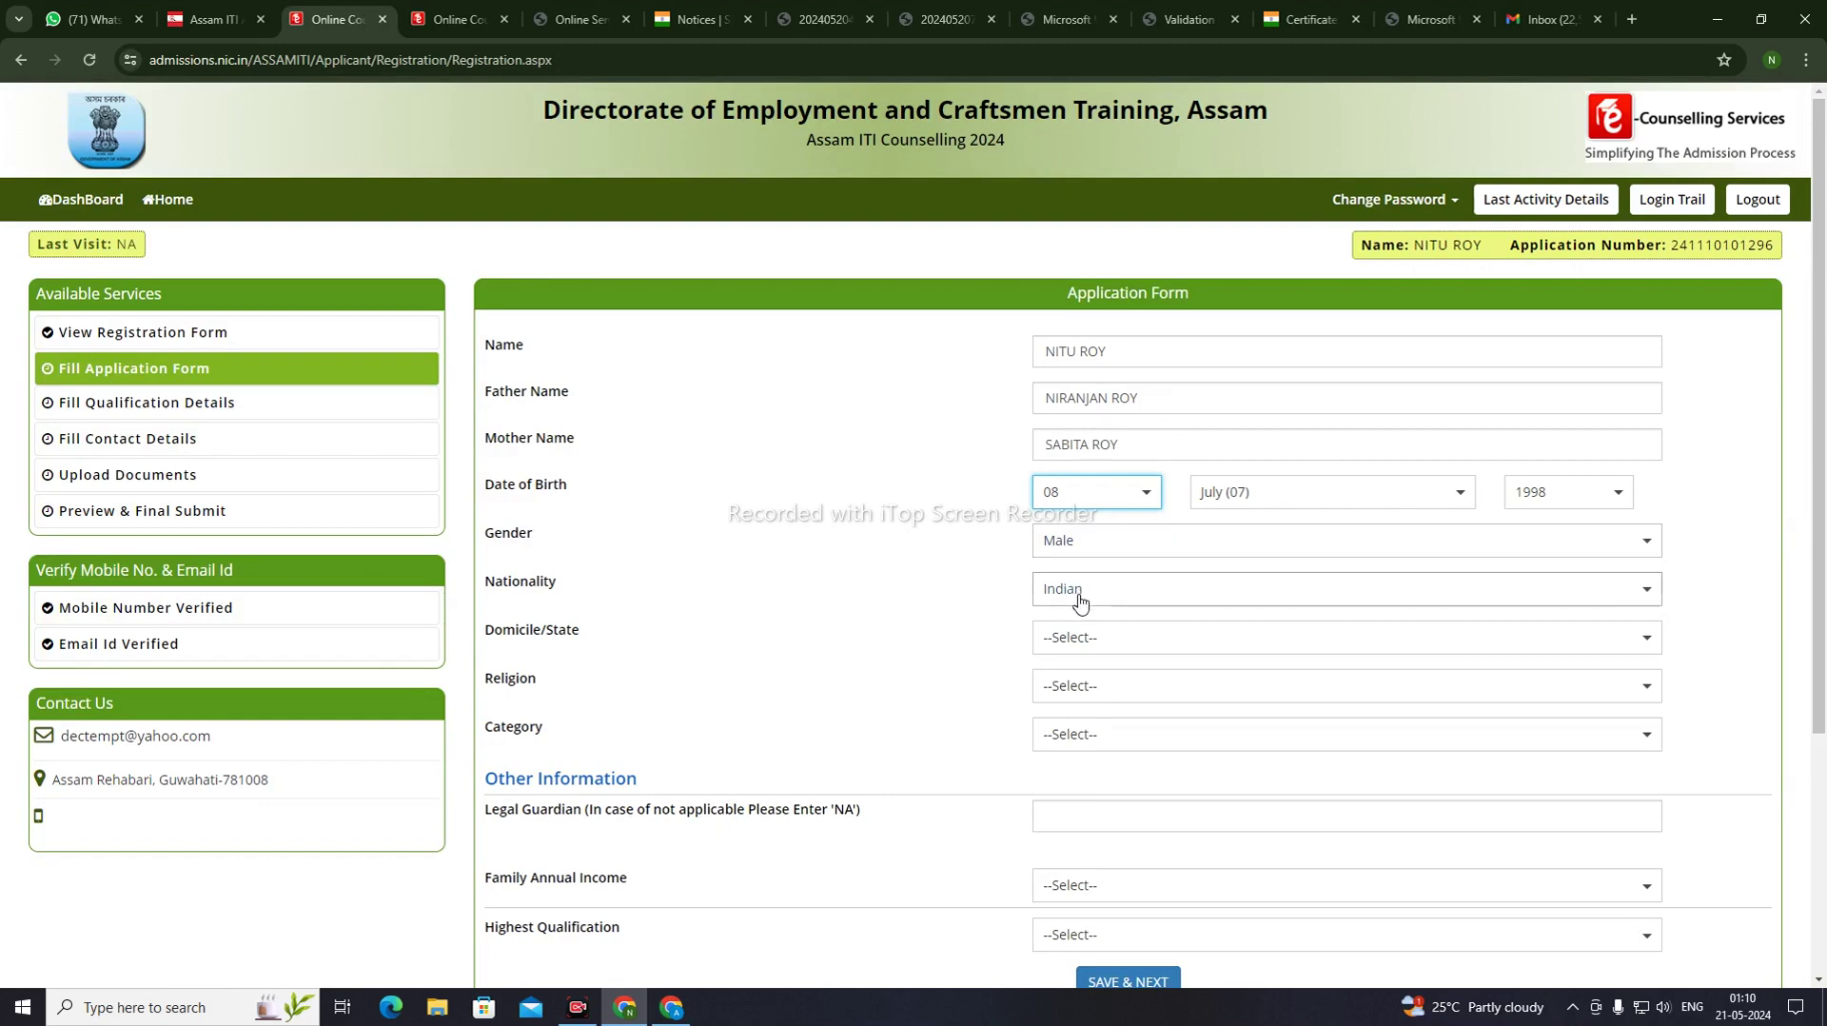
click(1076, 640)
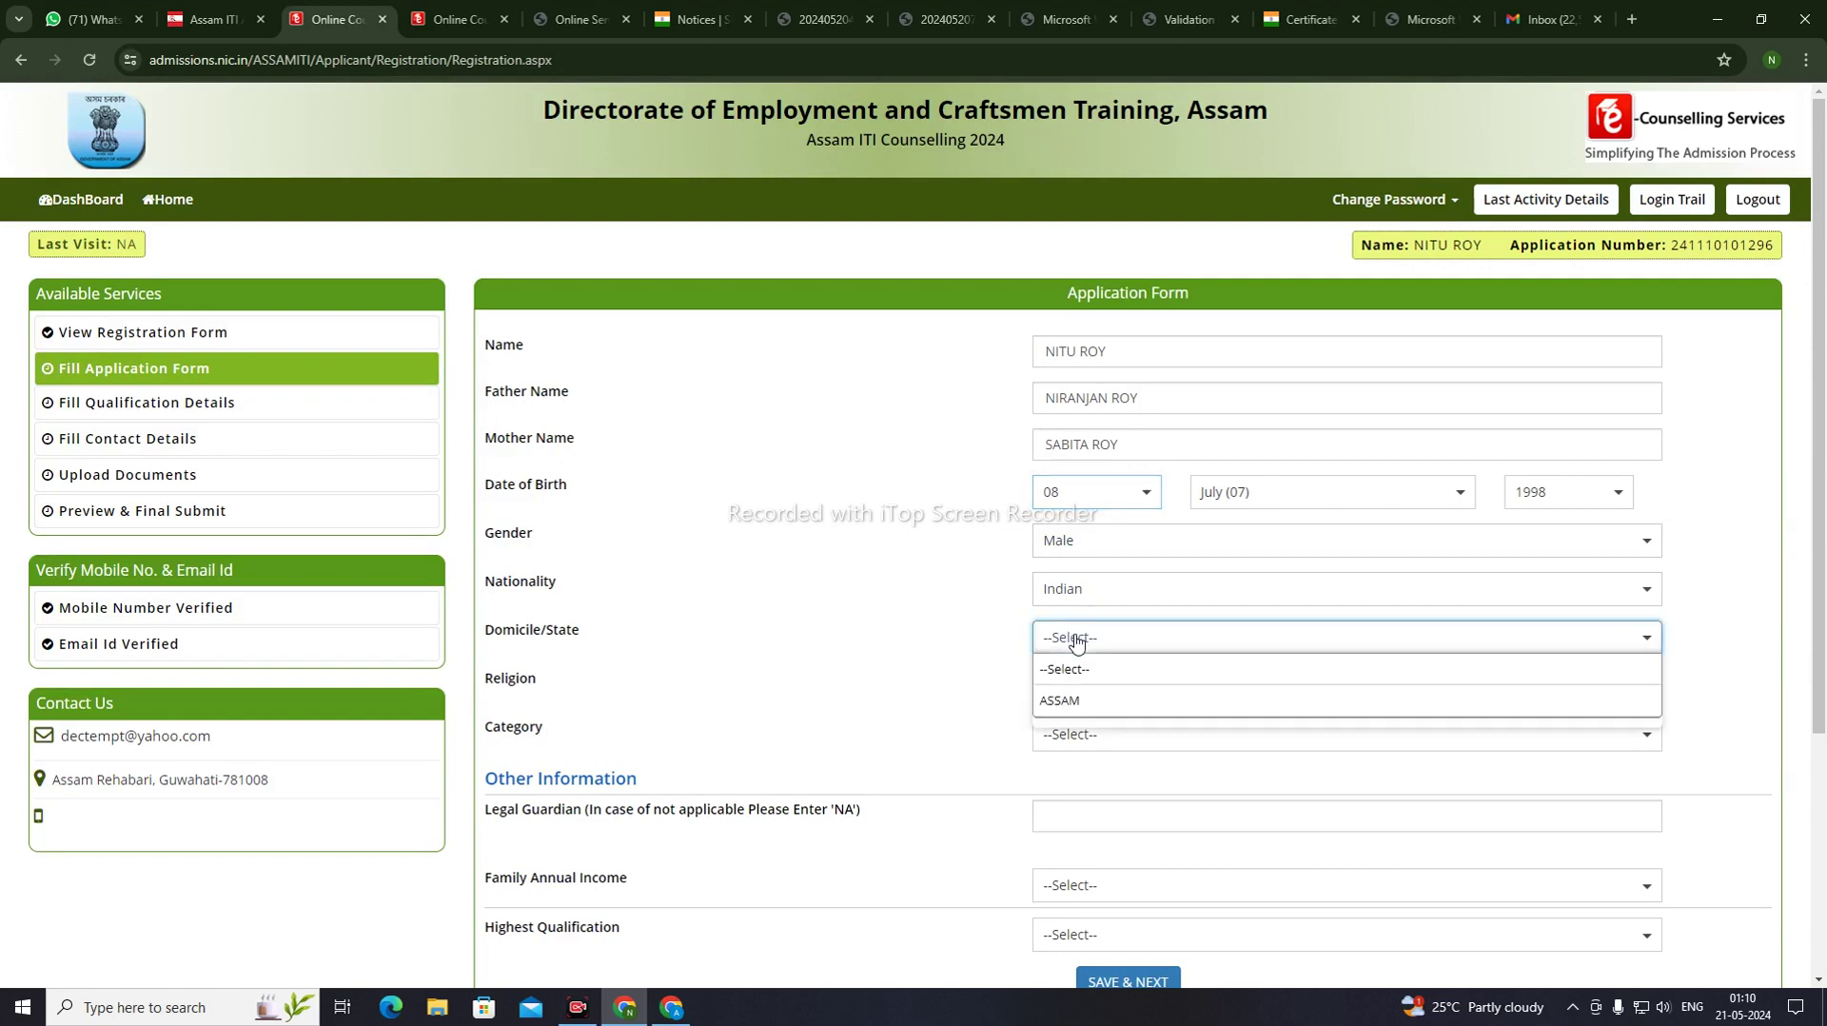
click(1083, 703)
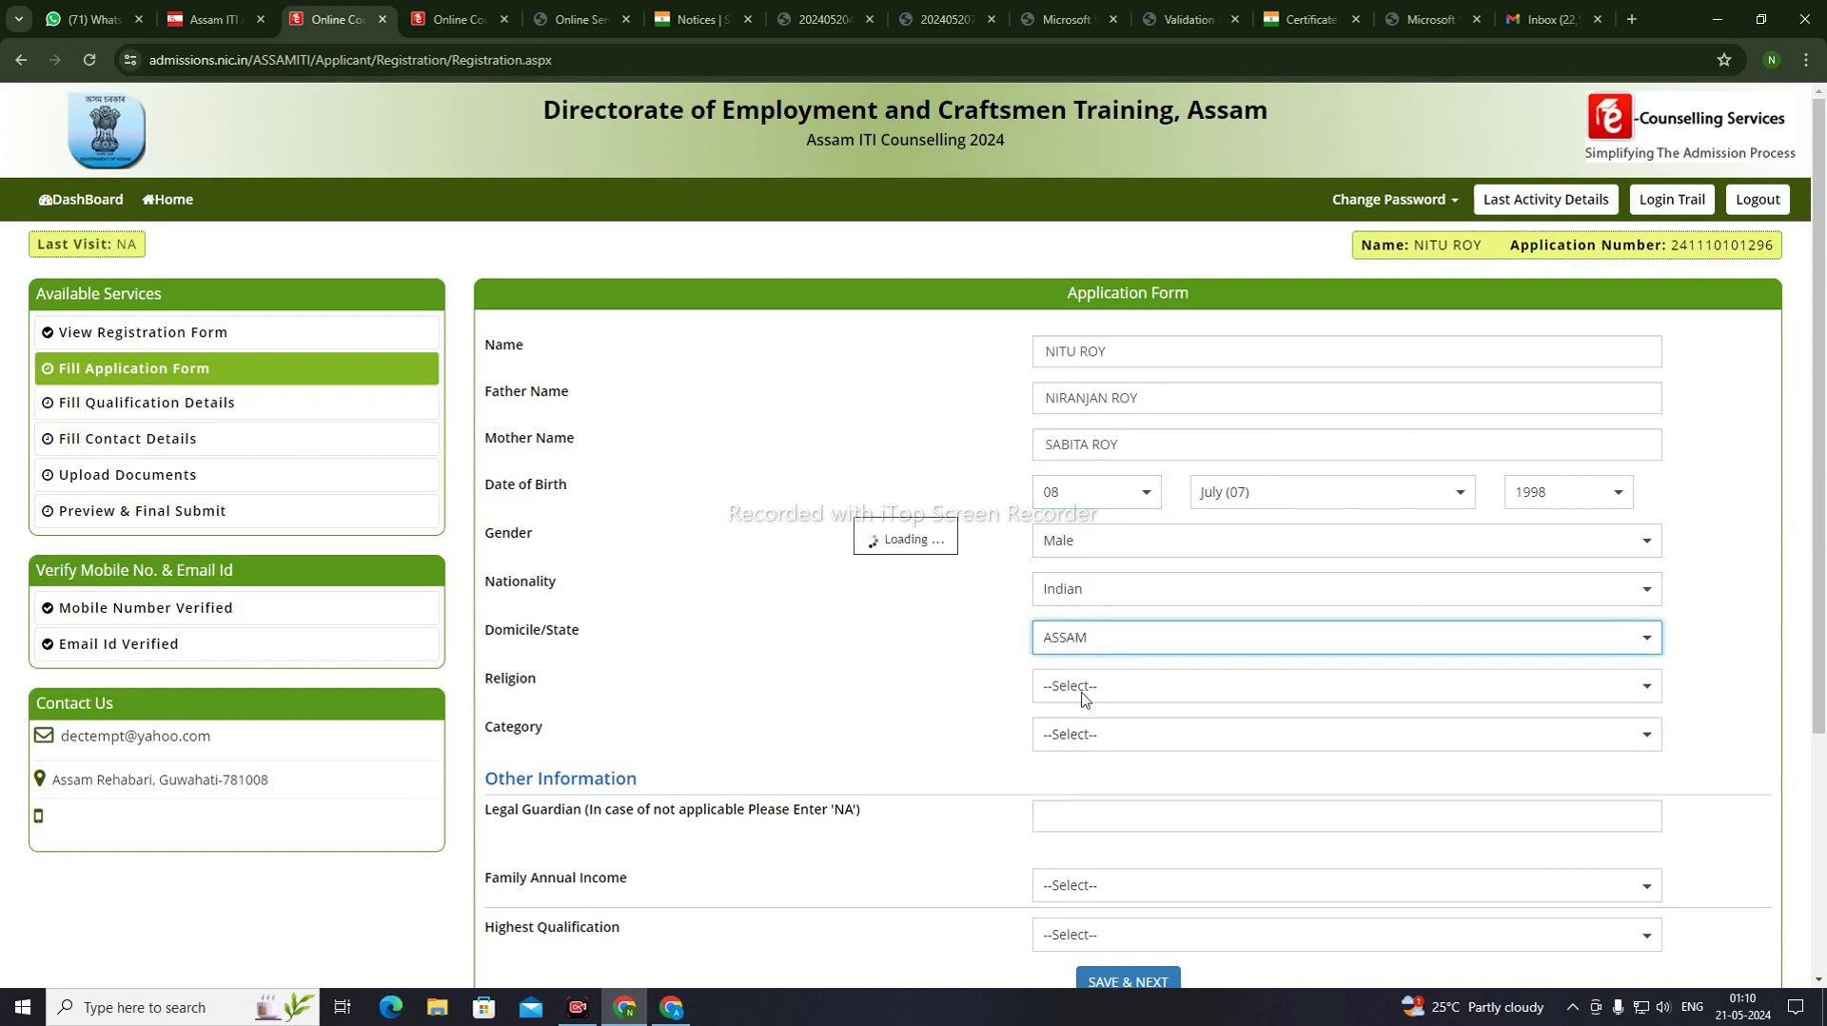
Set the religion to HINDUISM and the category to General in the application form
click(1084, 688)
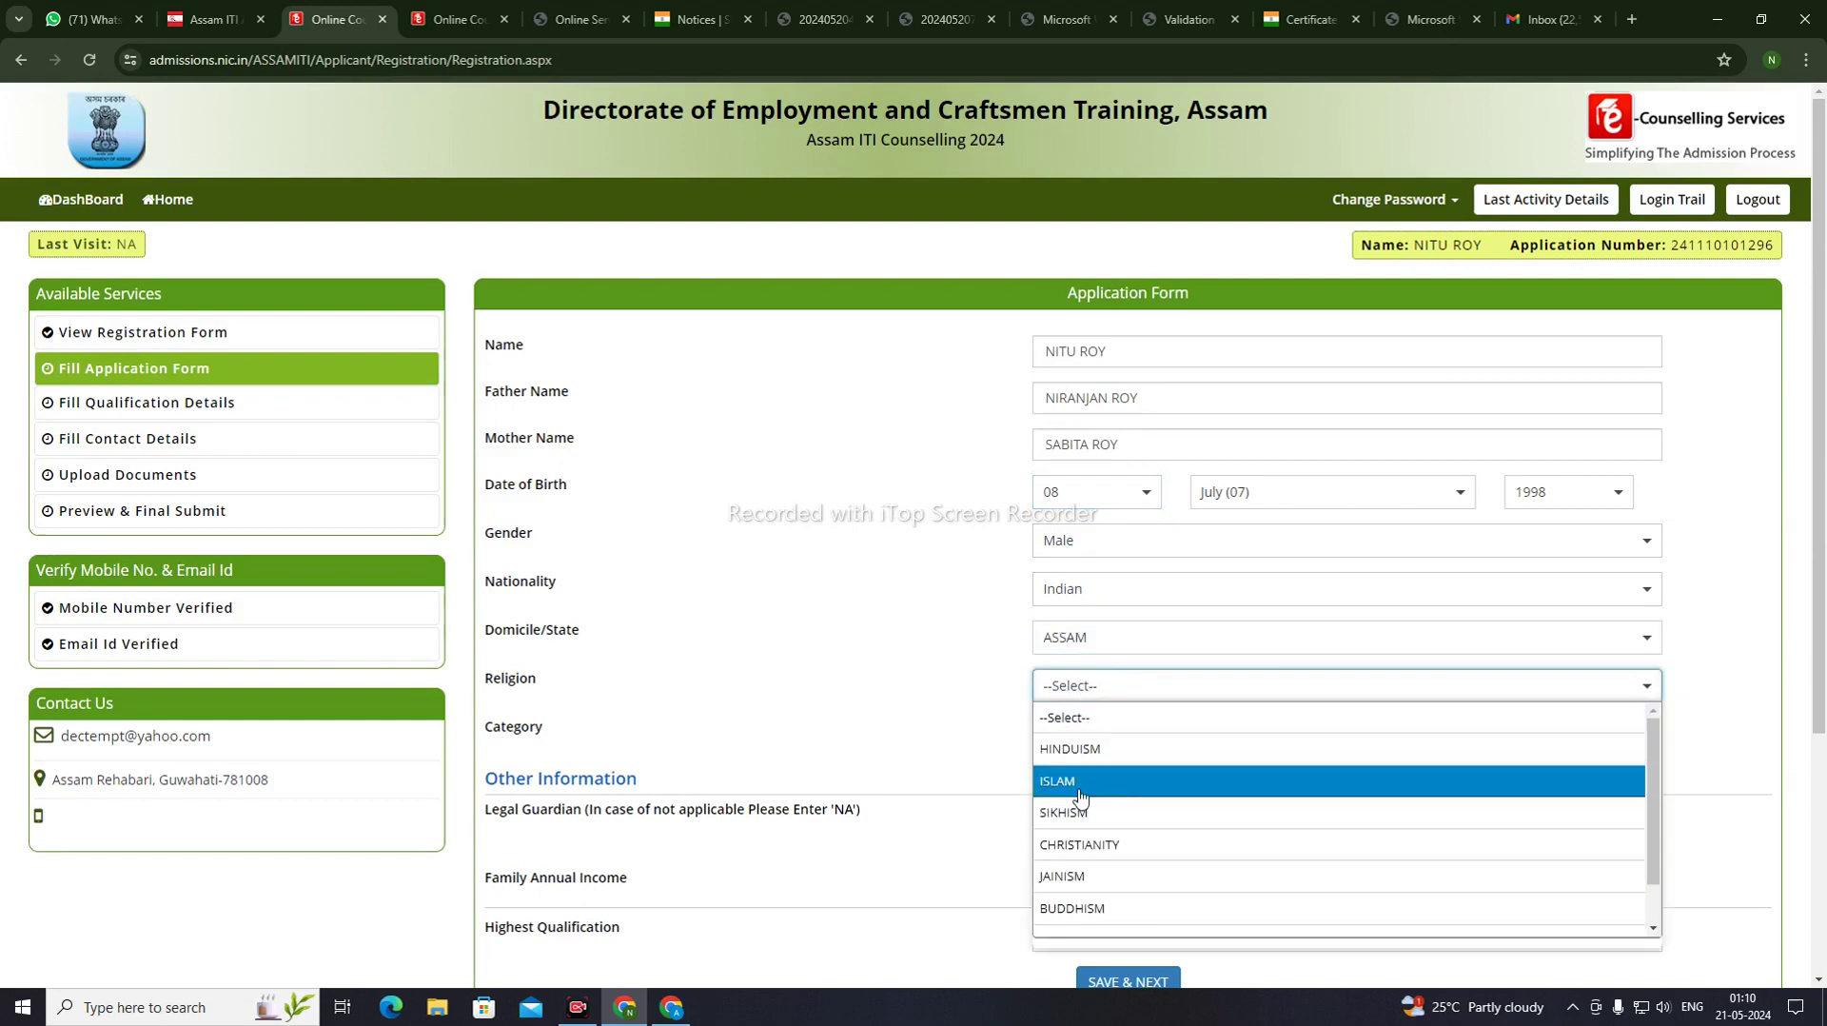
click(1085, 749)
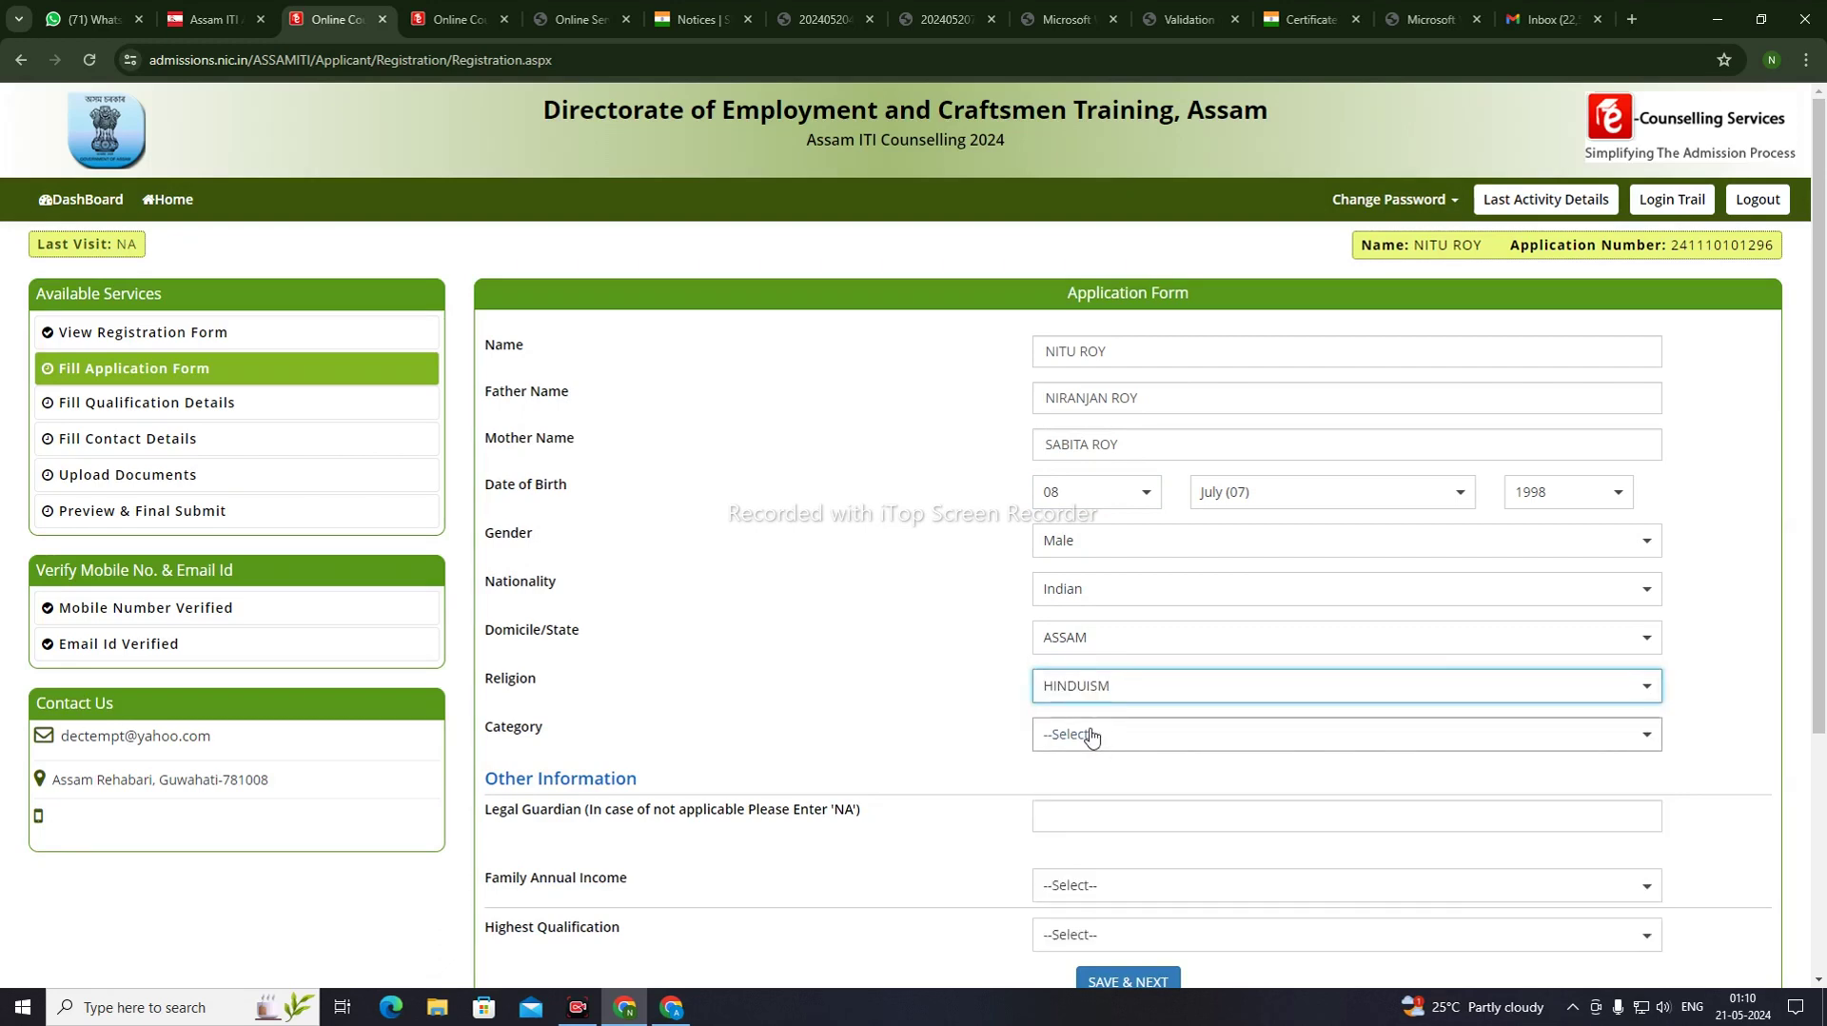
click(1090, 740)
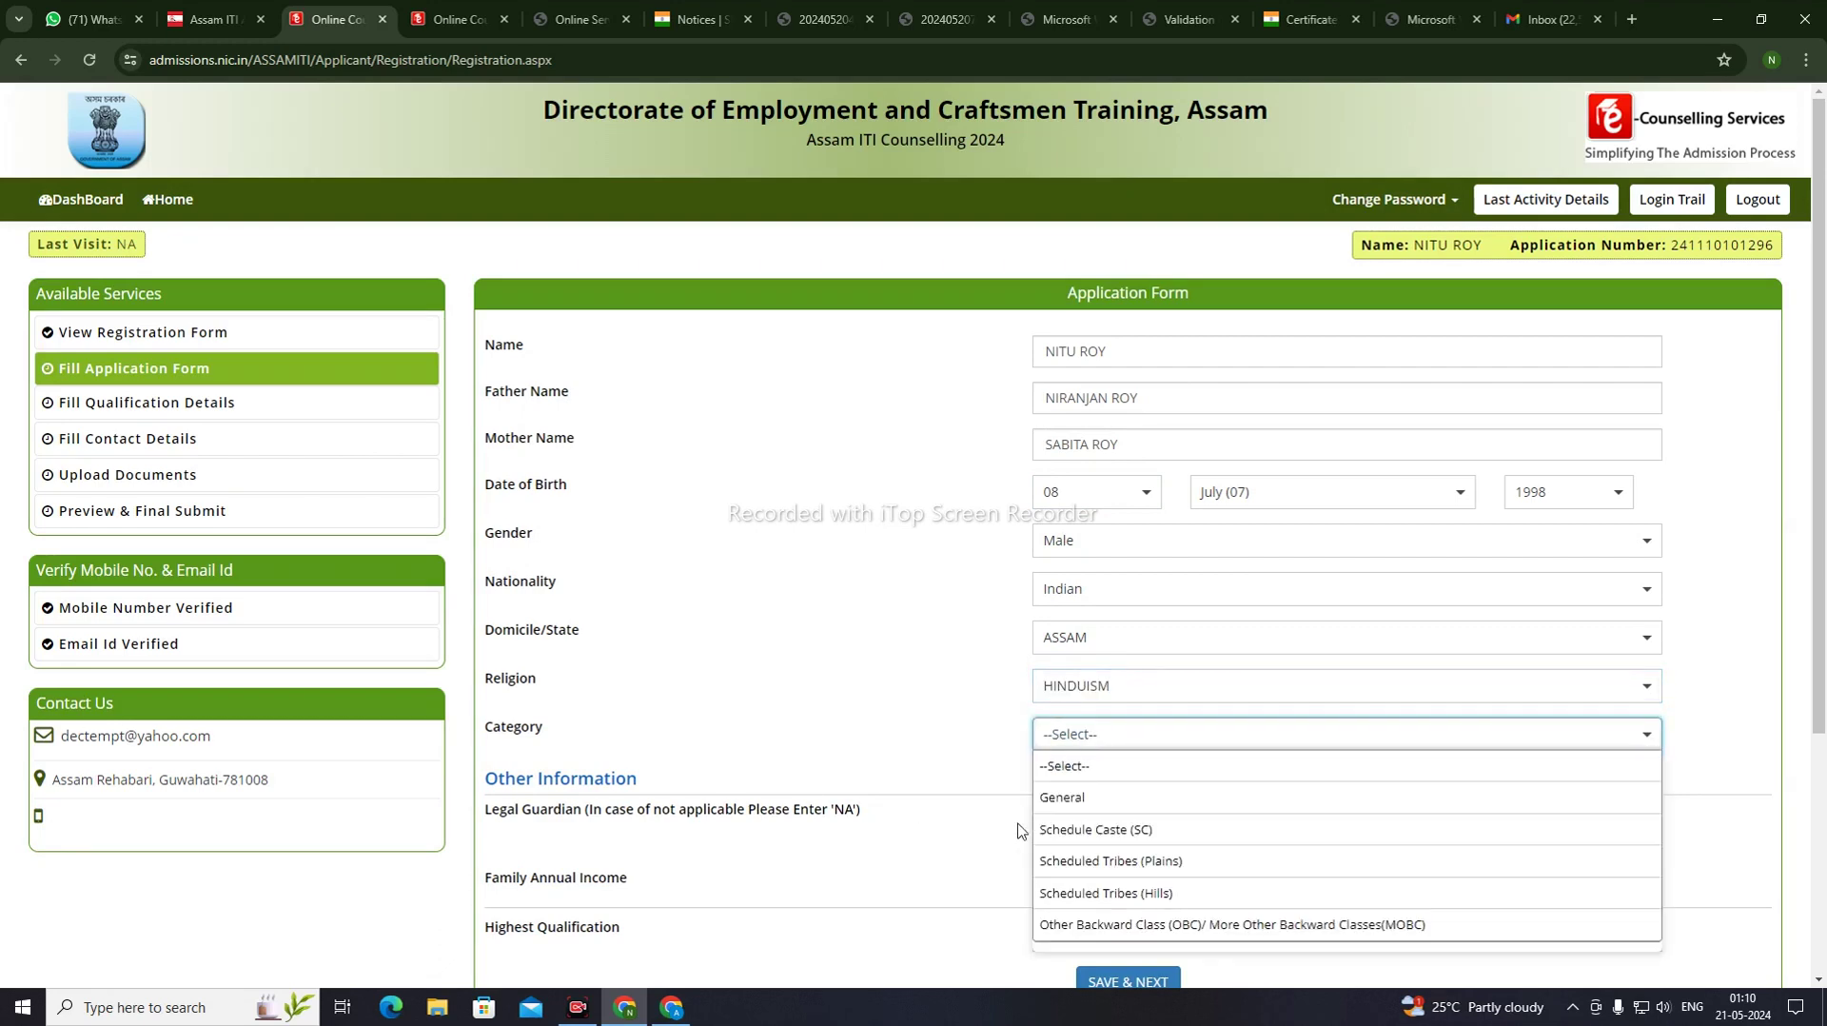
click(1088, 799)
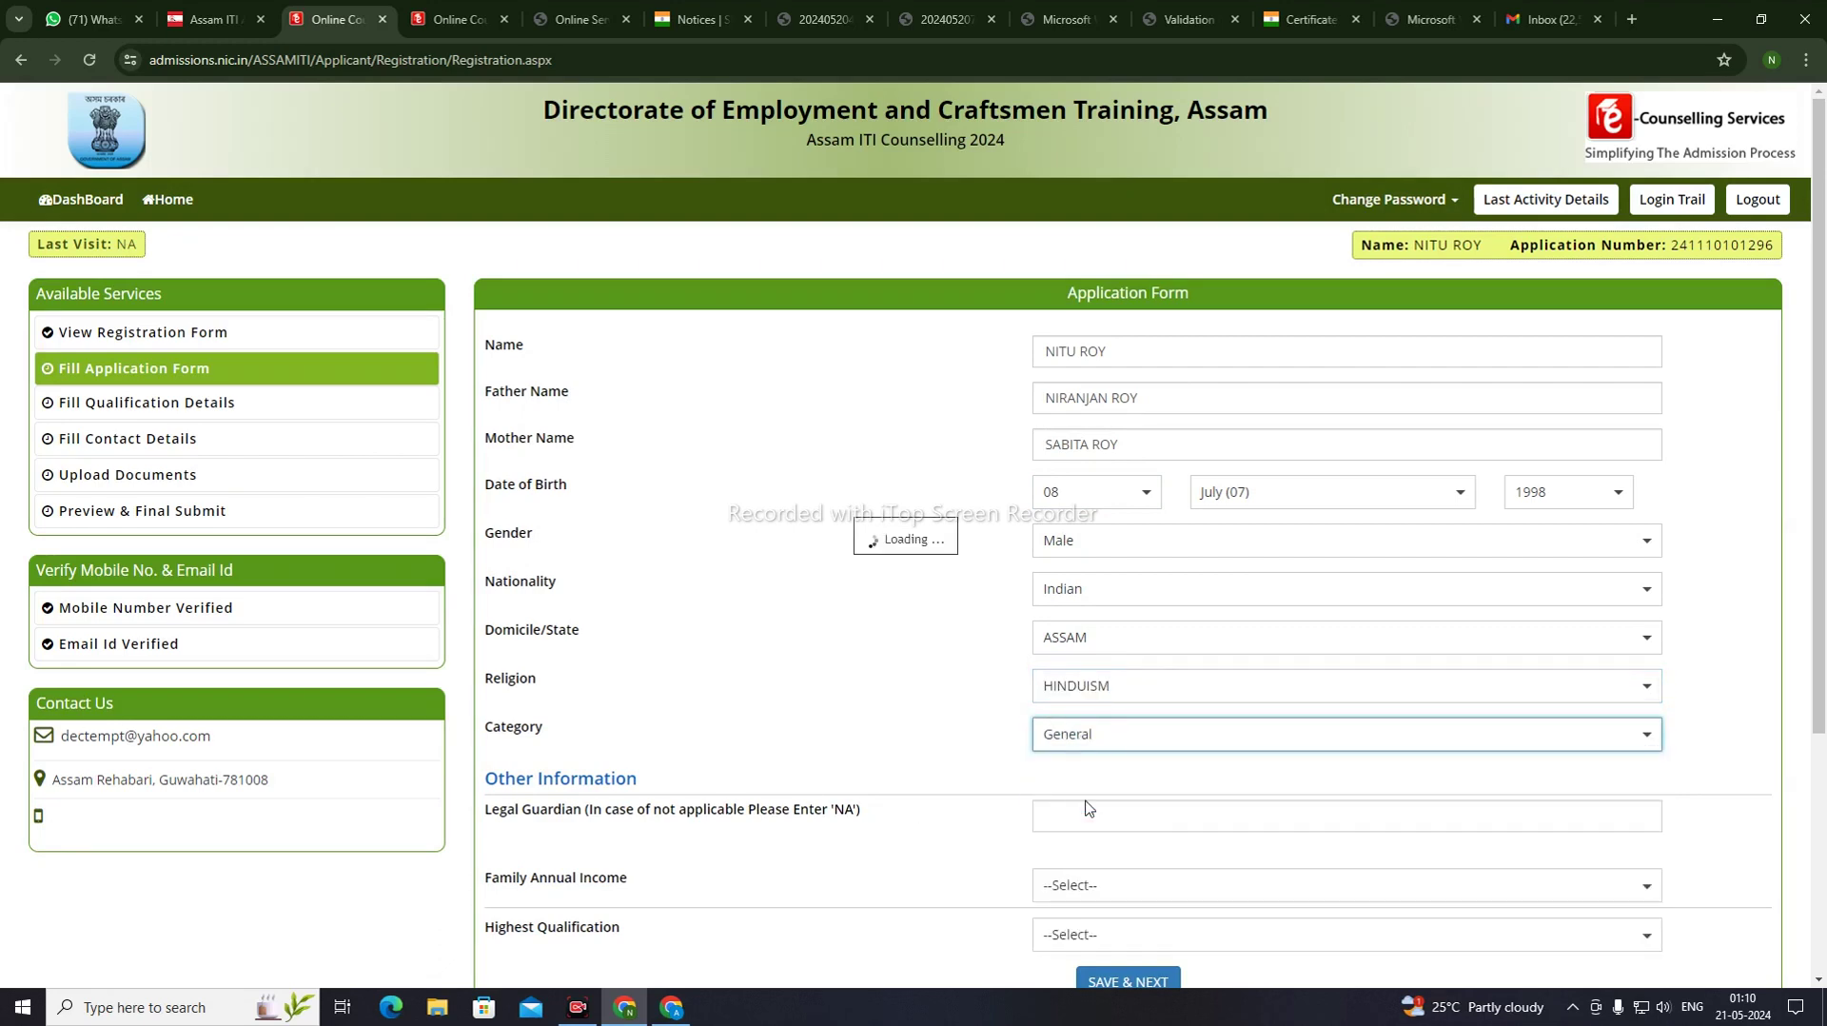
Set the subcategory to Not Applicable and Physically Handicapped to No in the application form
scroll(1122, 726, down, 2)
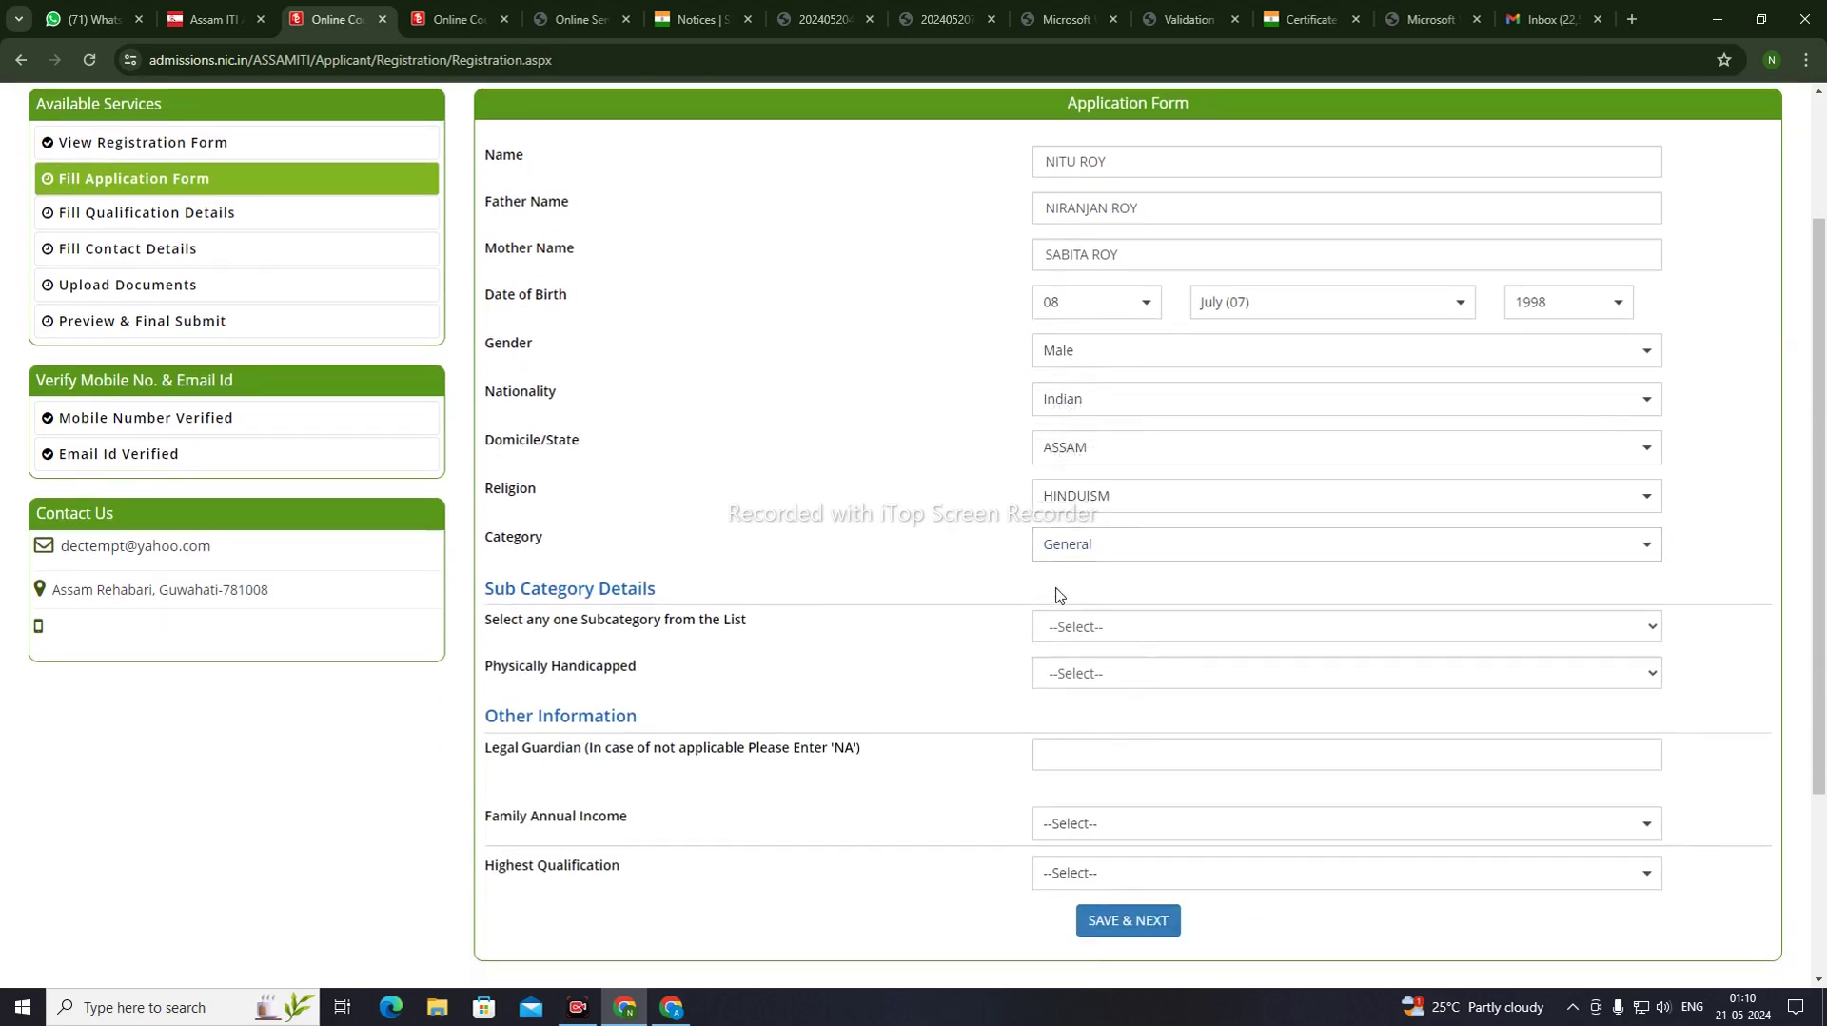
scroll(1123, 728, down, 2)
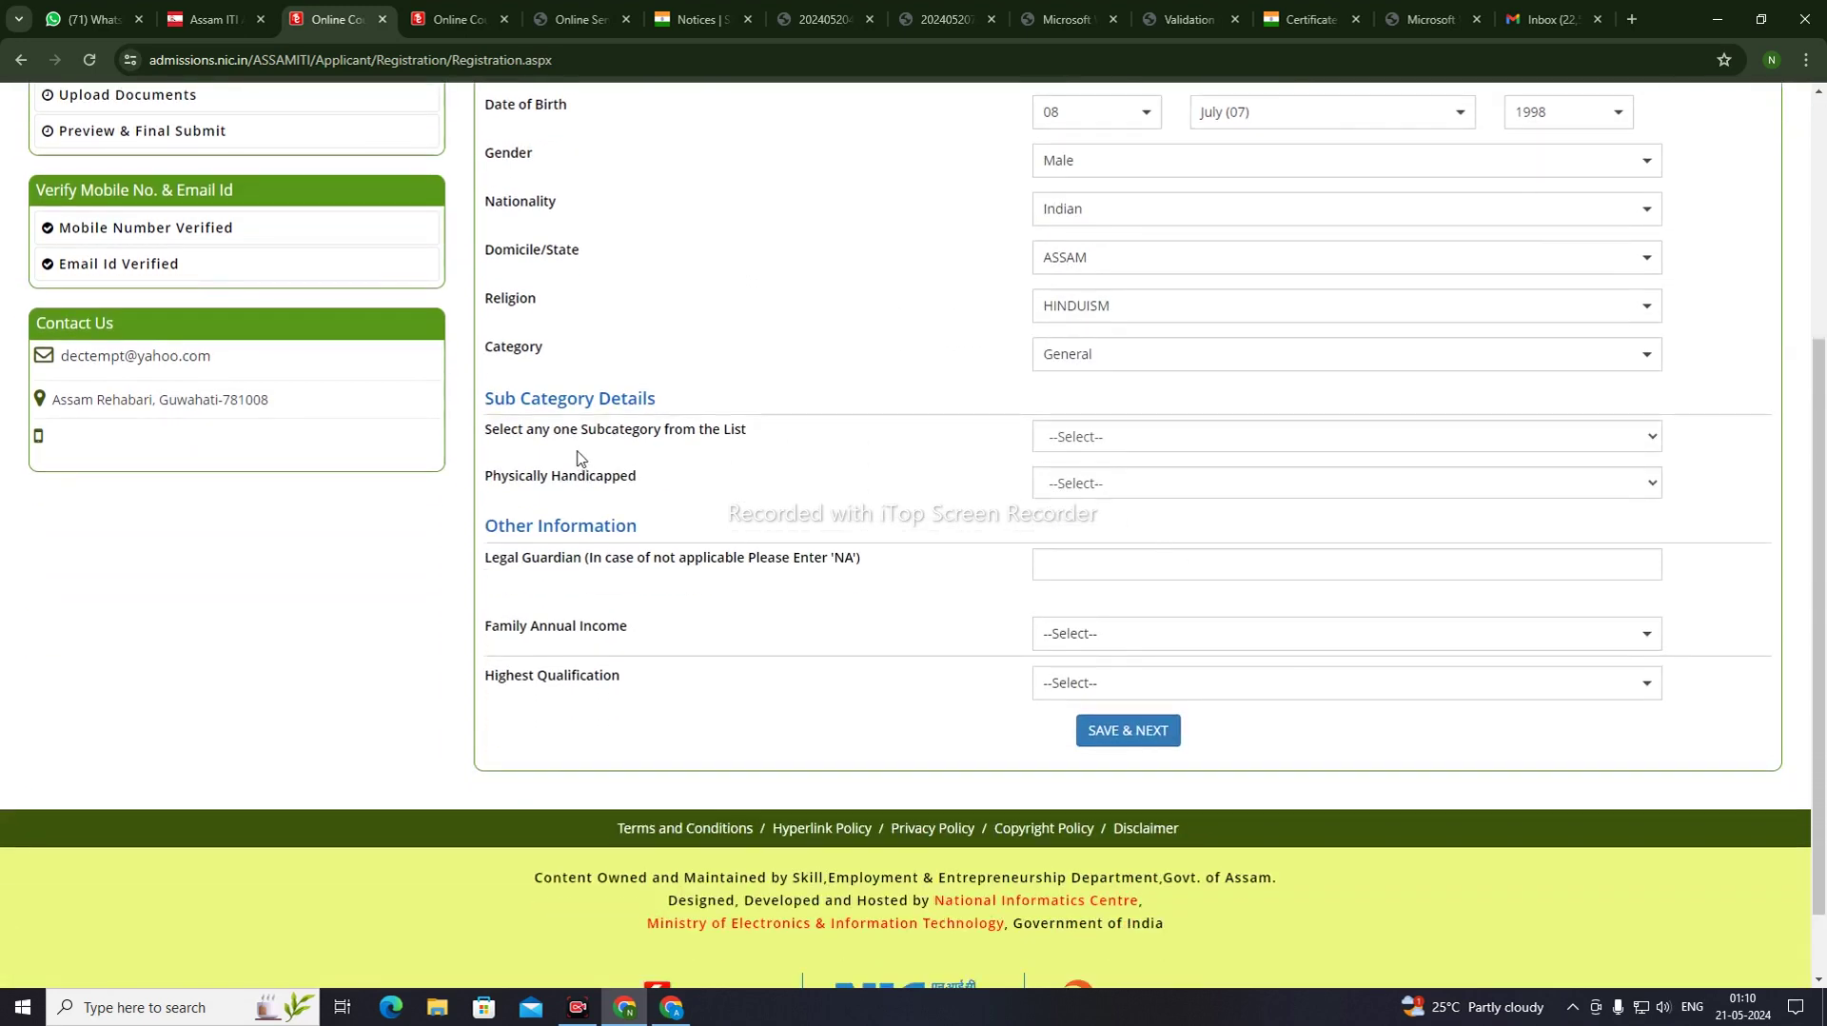
click(1145, 439)
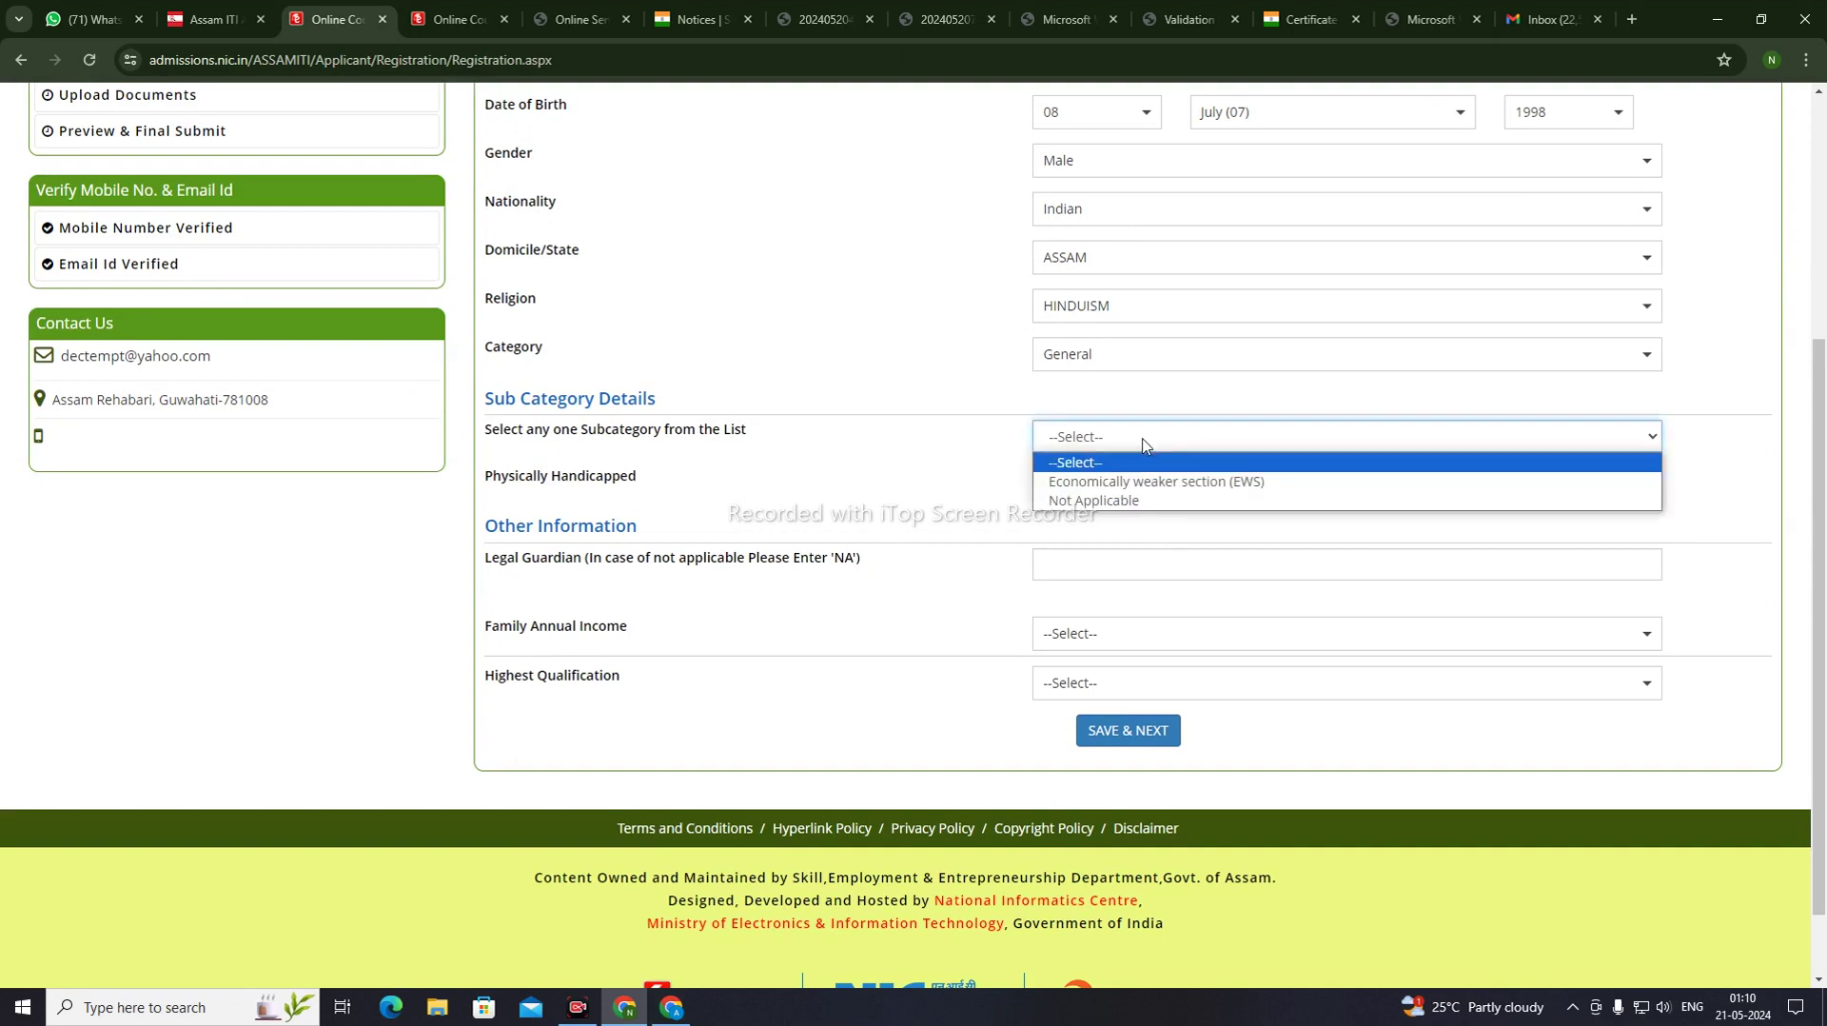
click(1095, 500)
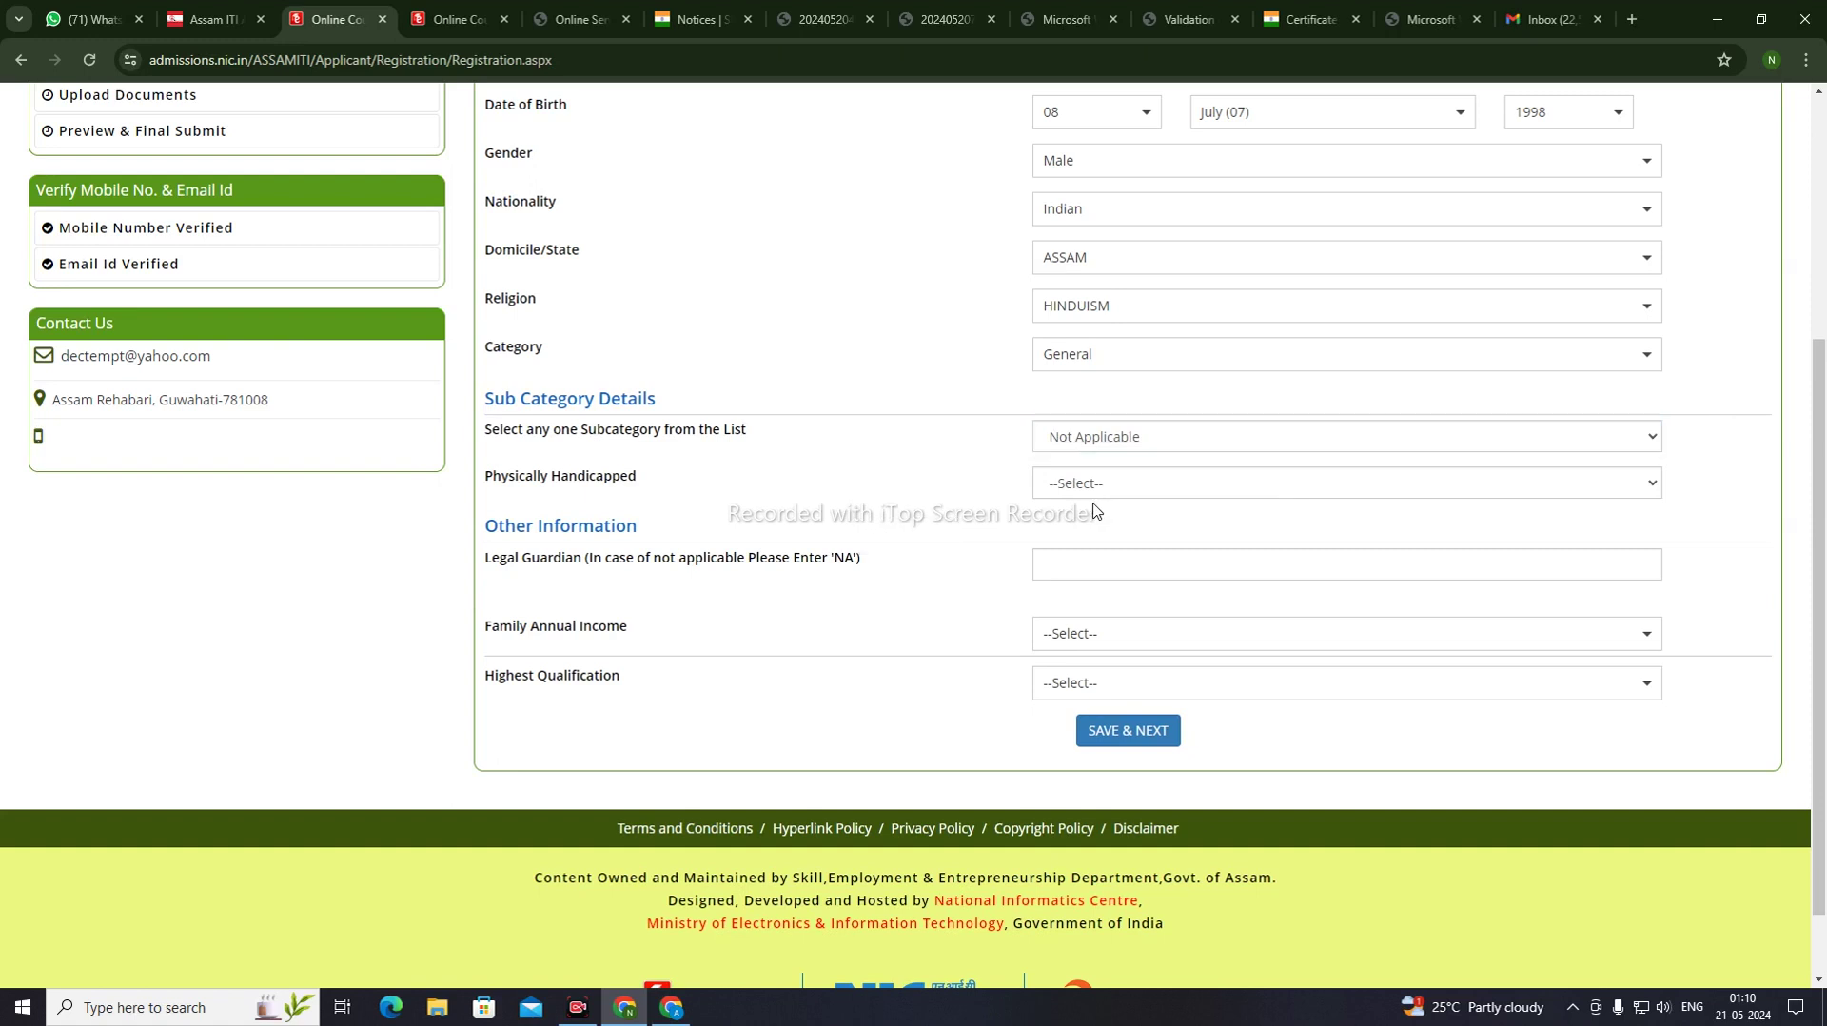
click(1102, 484)
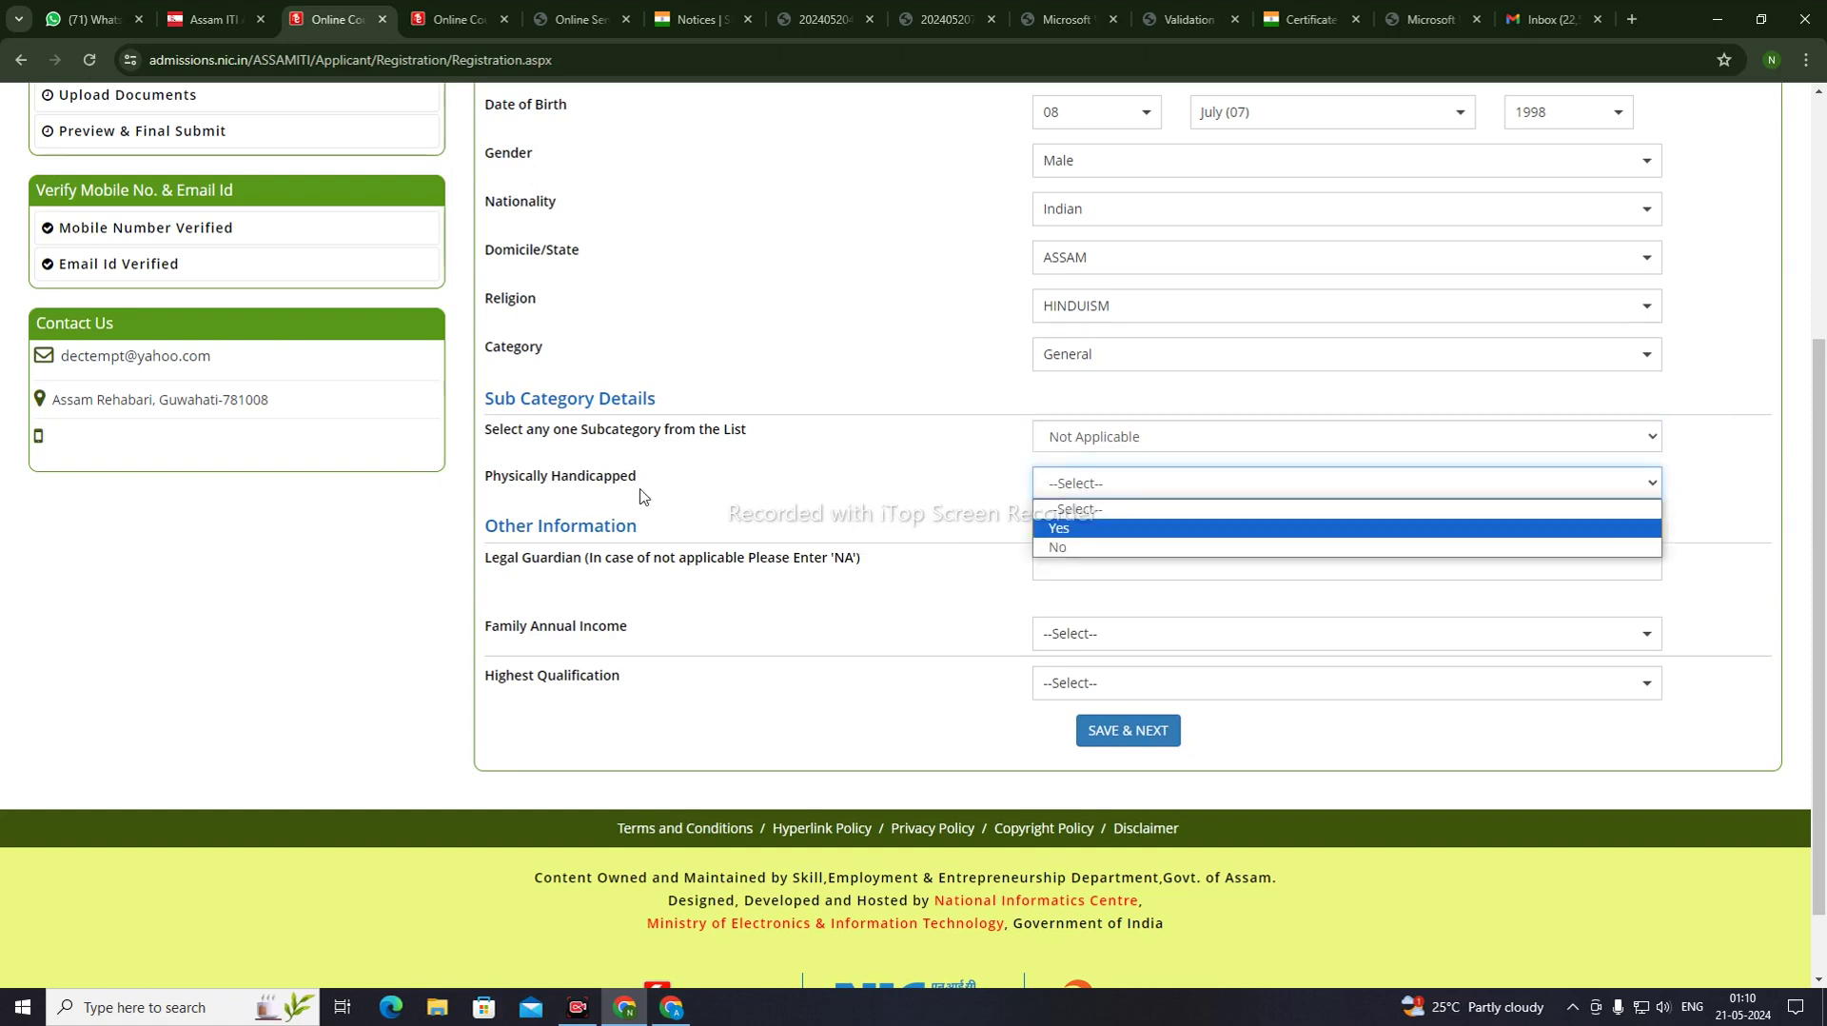
click(1075, 547)
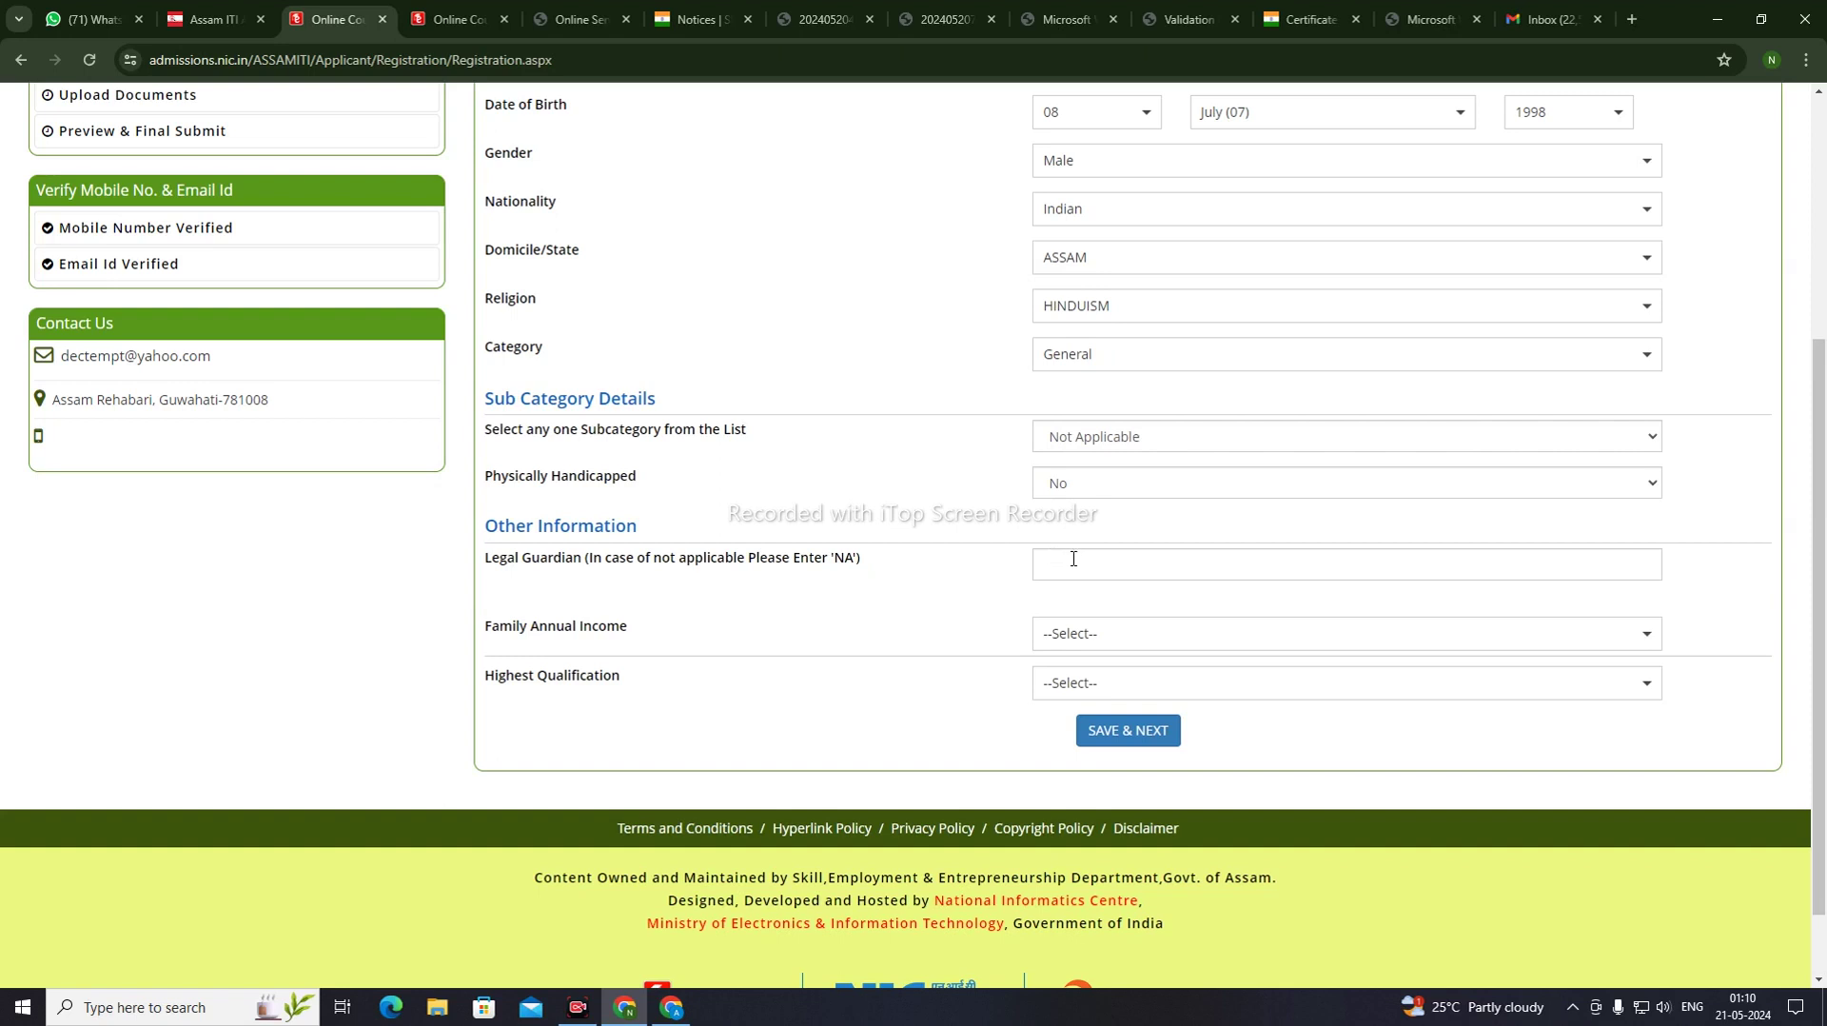
Enter NA as legal guardian, with family annual income Upto 2.5 lakhs and highest qualification Graduate and Above
click(1080, 566)
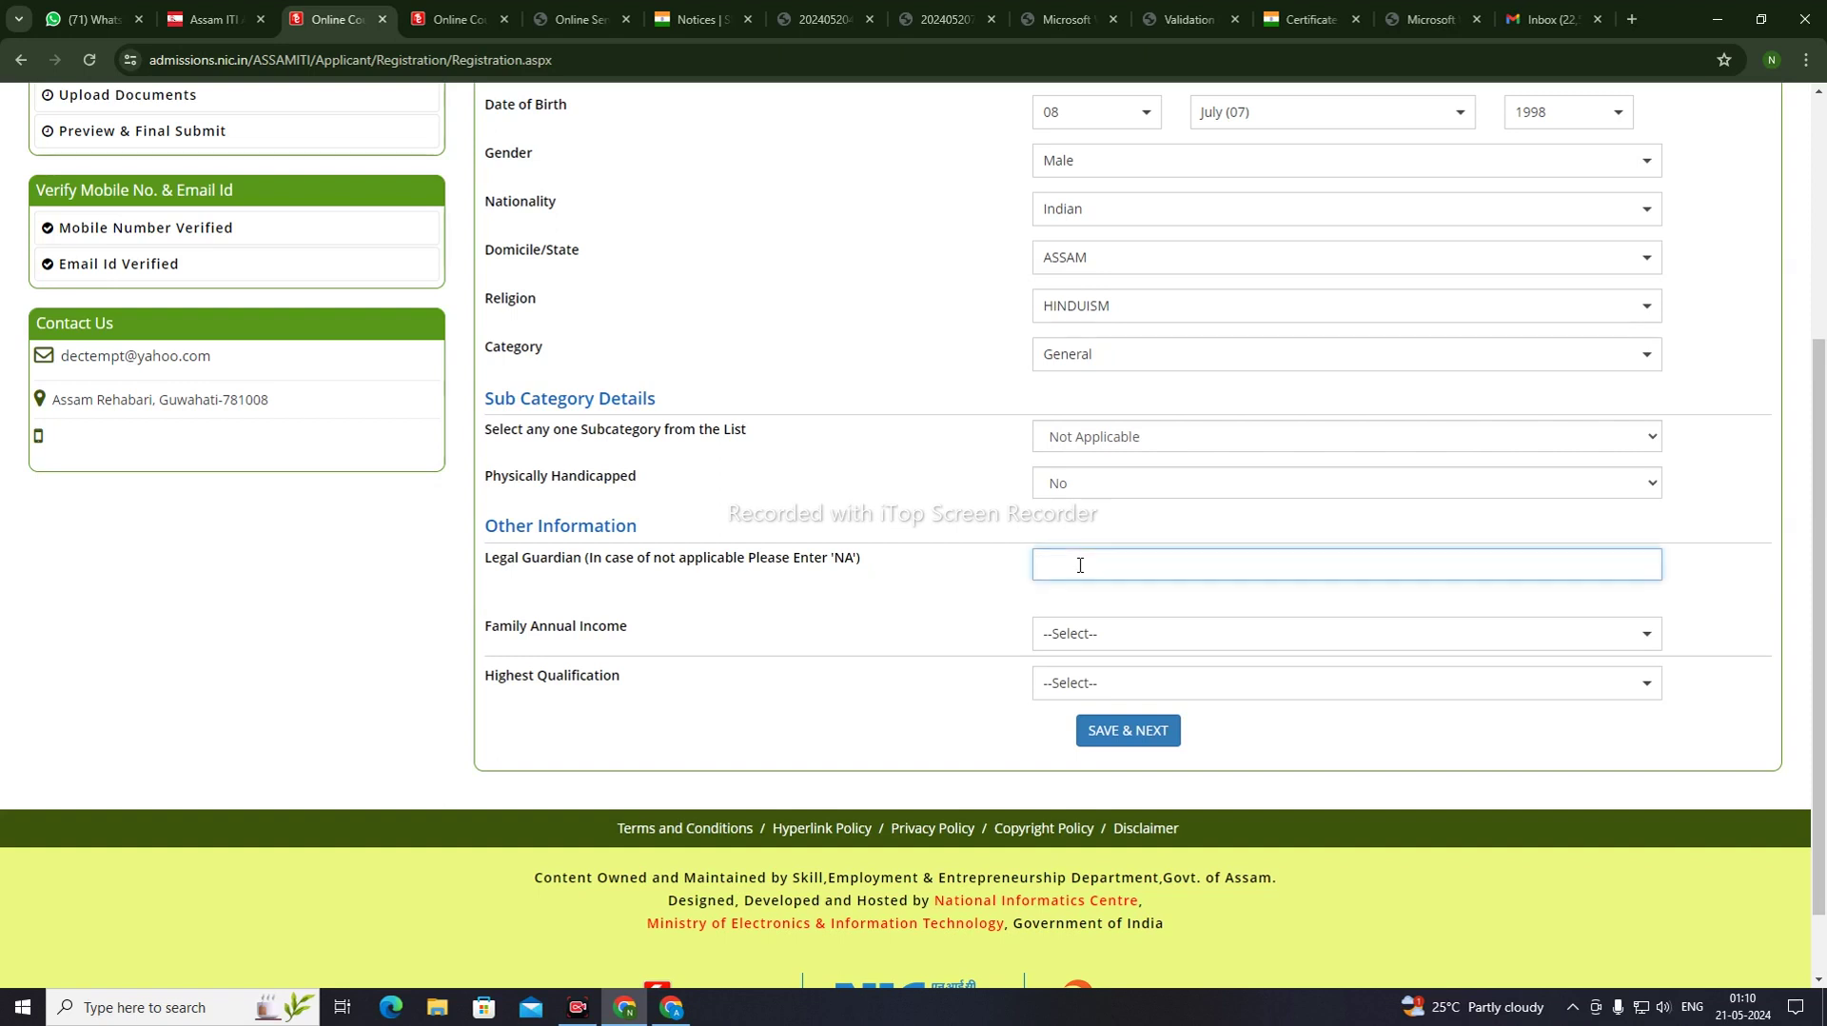
text(NA)
click(1097, 641)
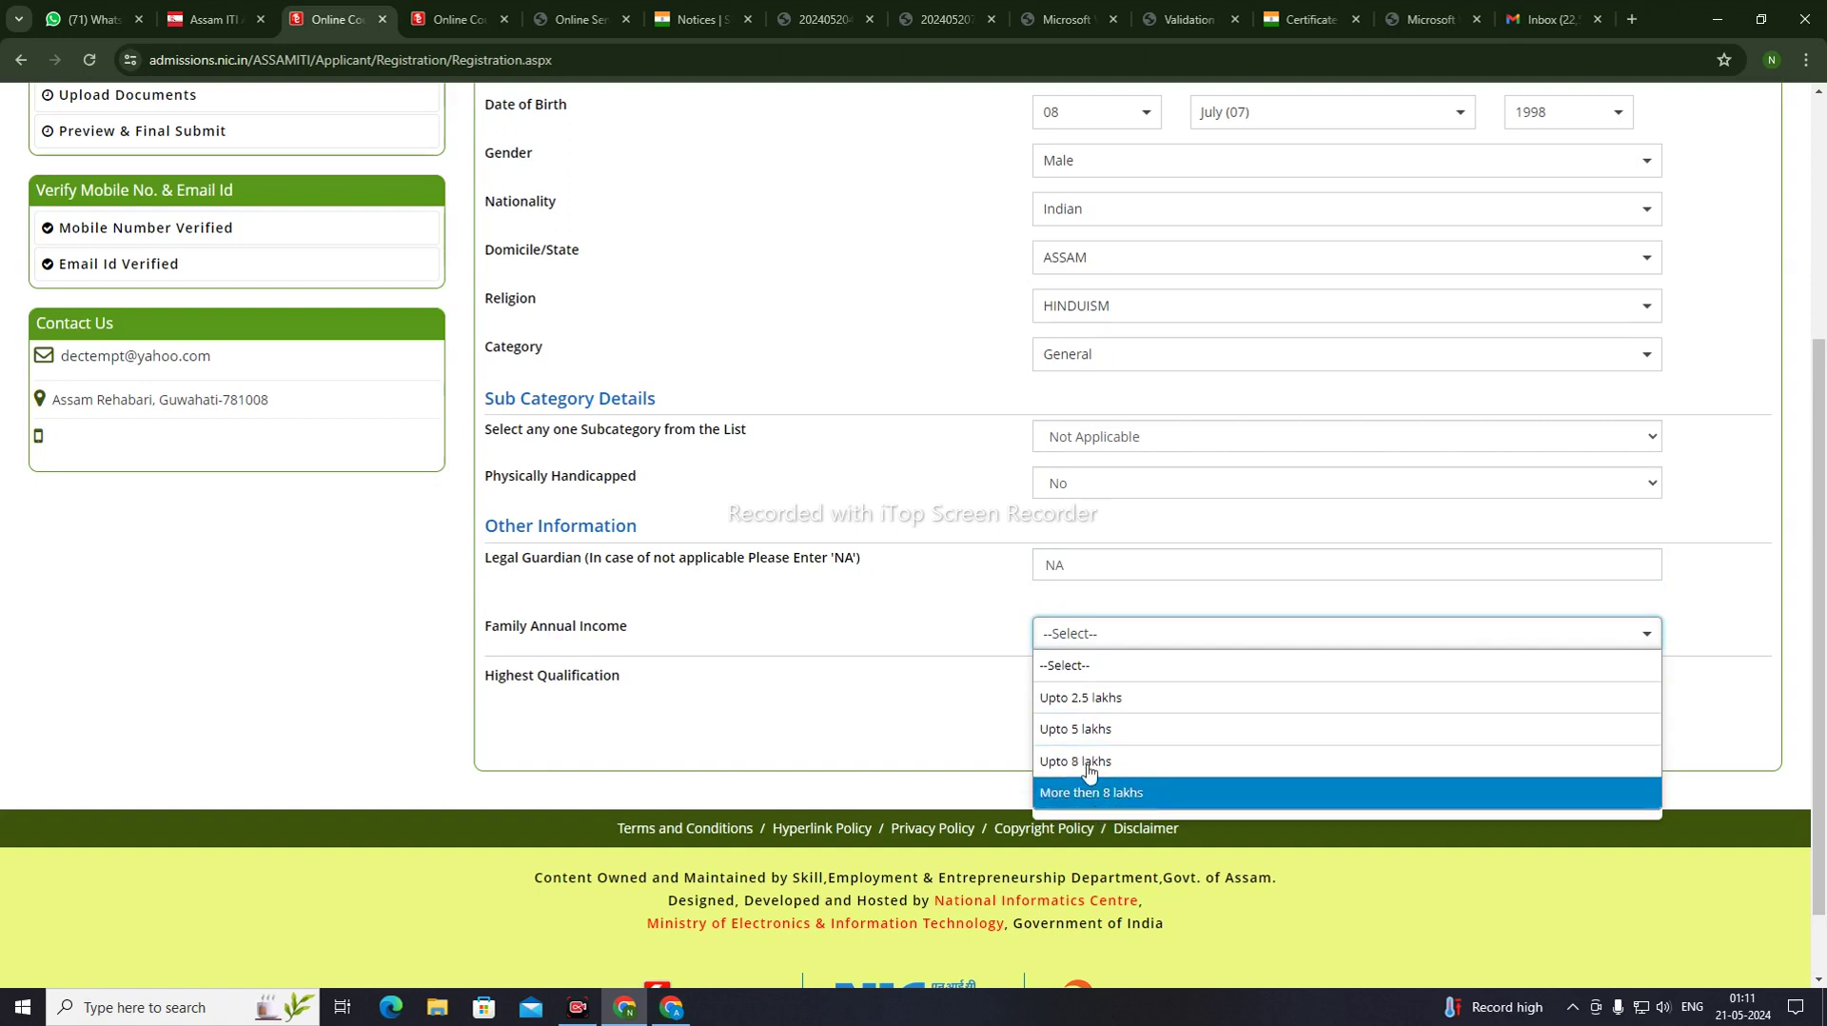
click(1070, 701)
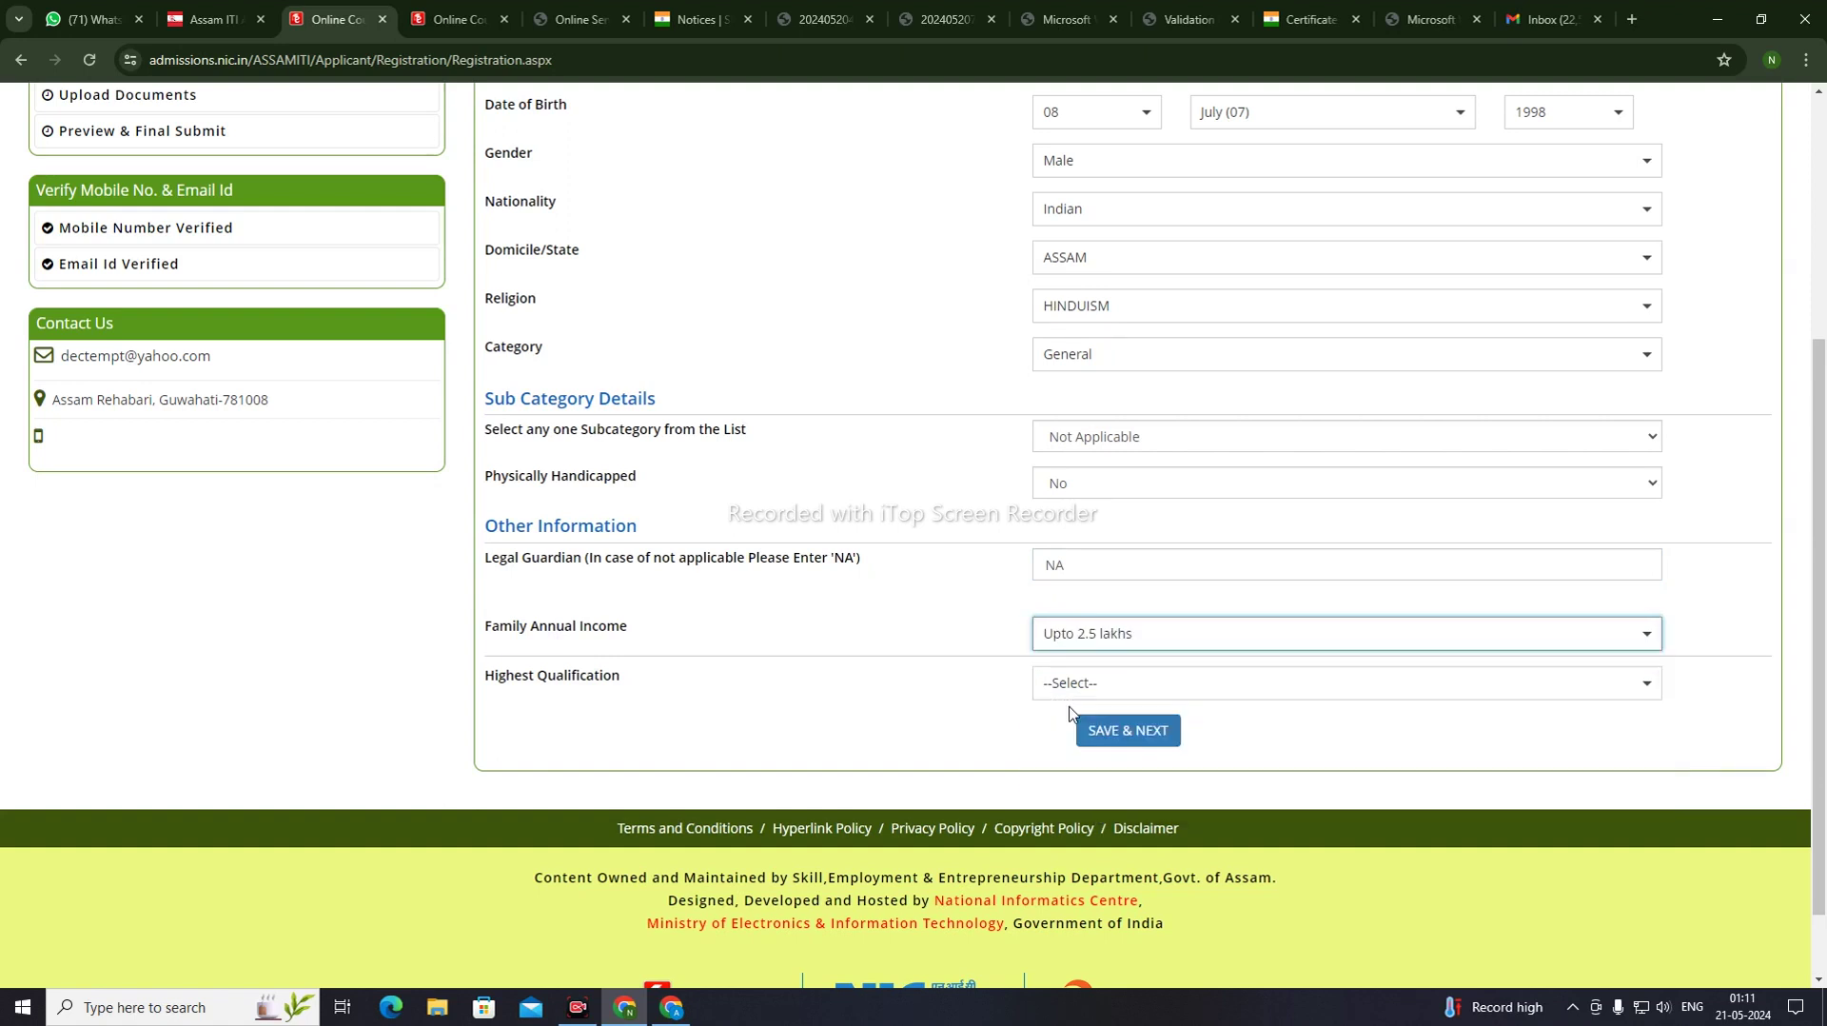
click(1099, 691)
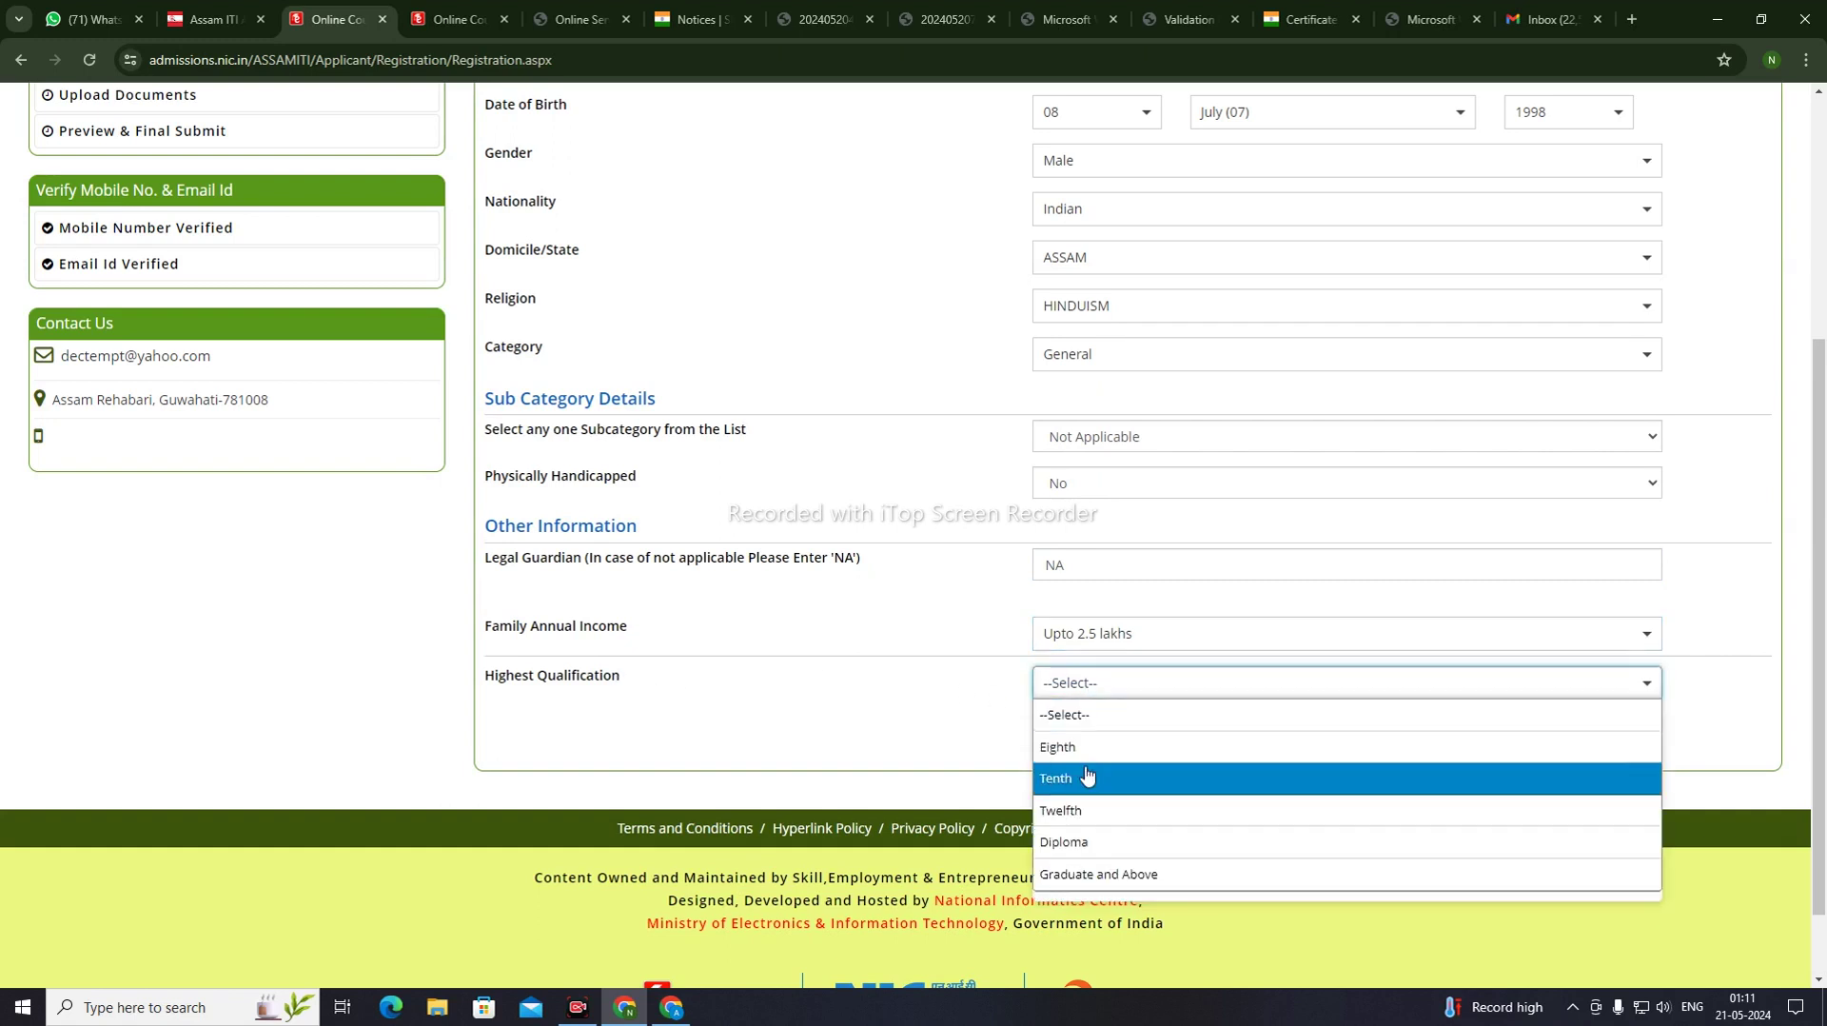
click(1101, 873)
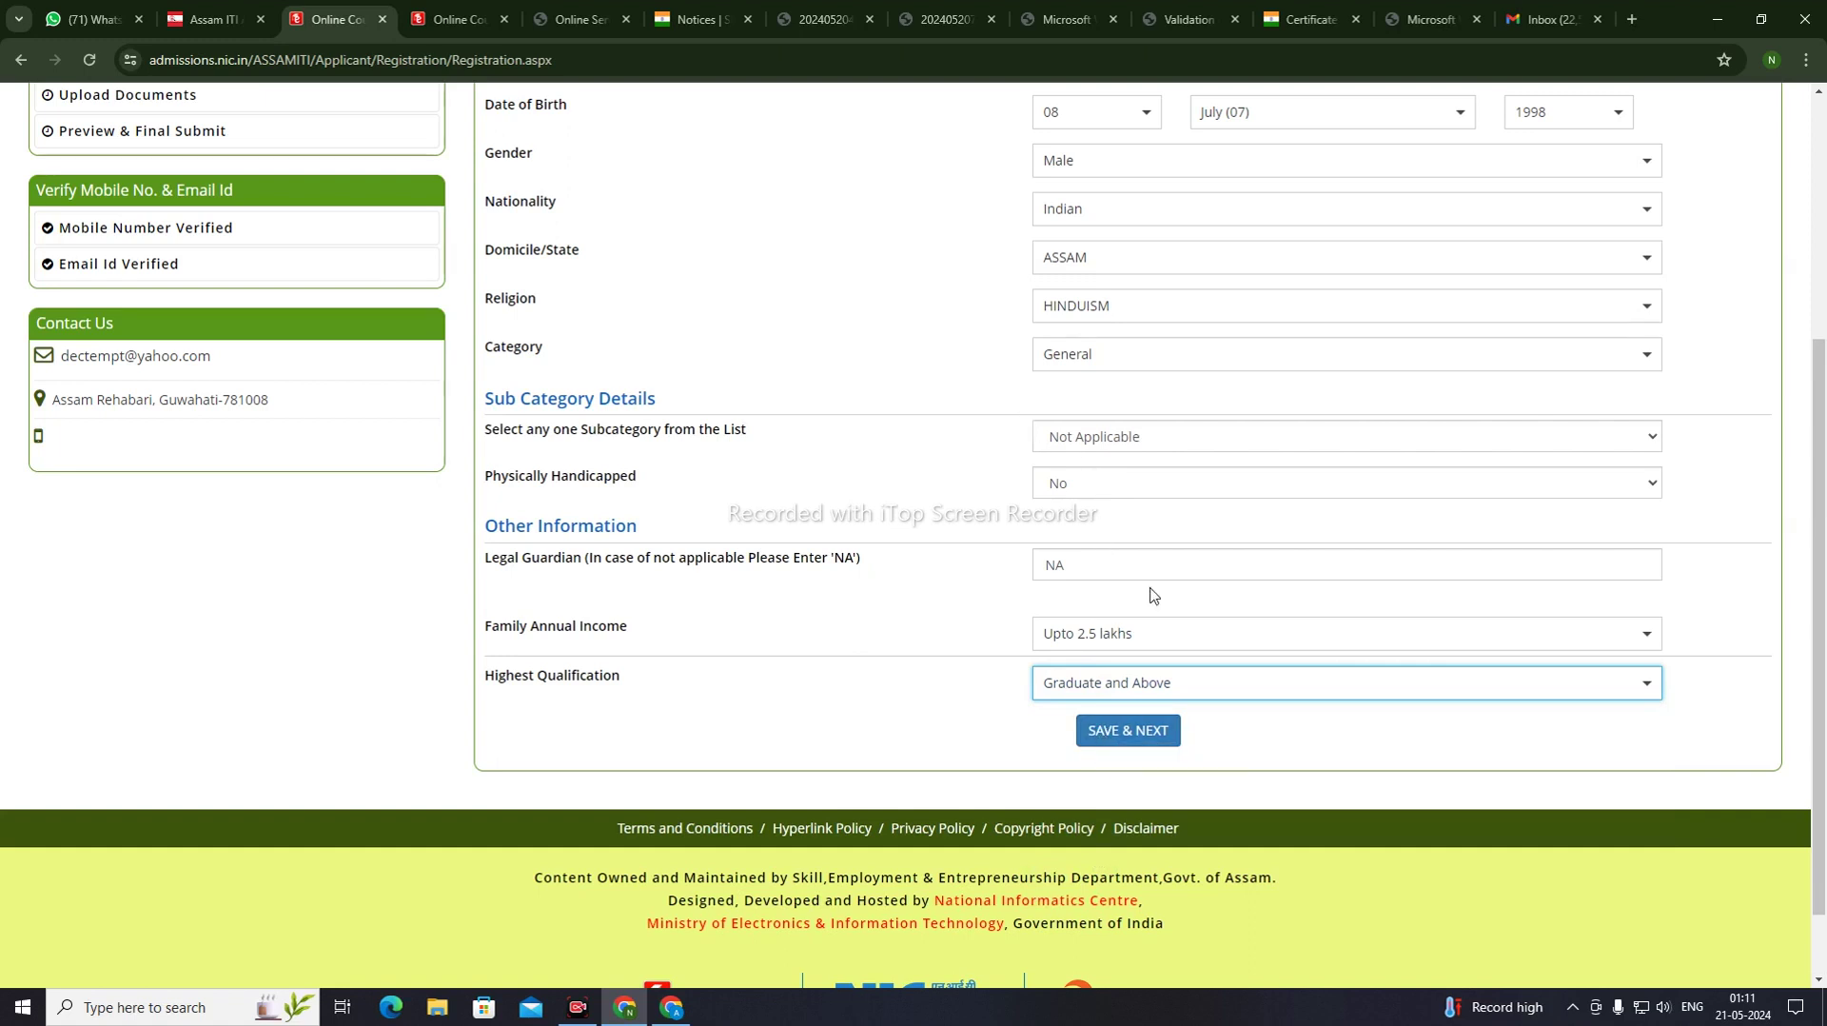
Switch the category to Schedule Caste (SC) to try its form fields and set it back to General
click(1123, 362)
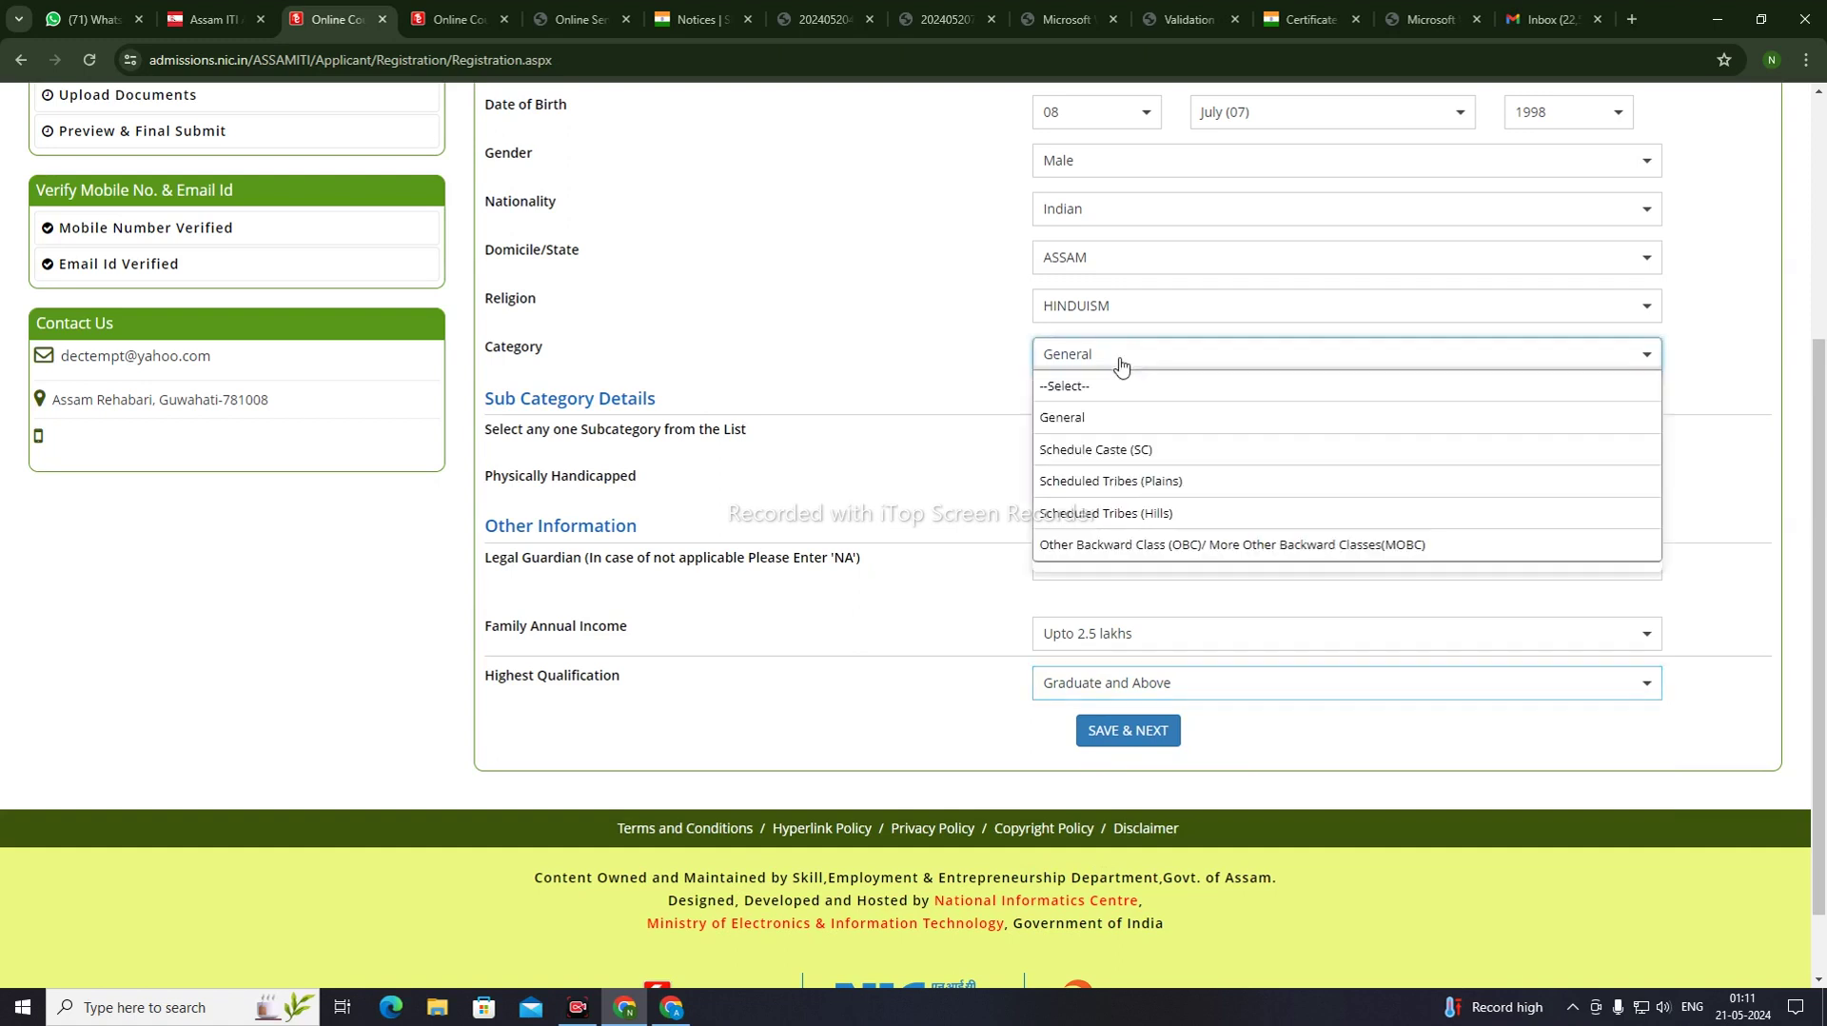
click(1100, 454)
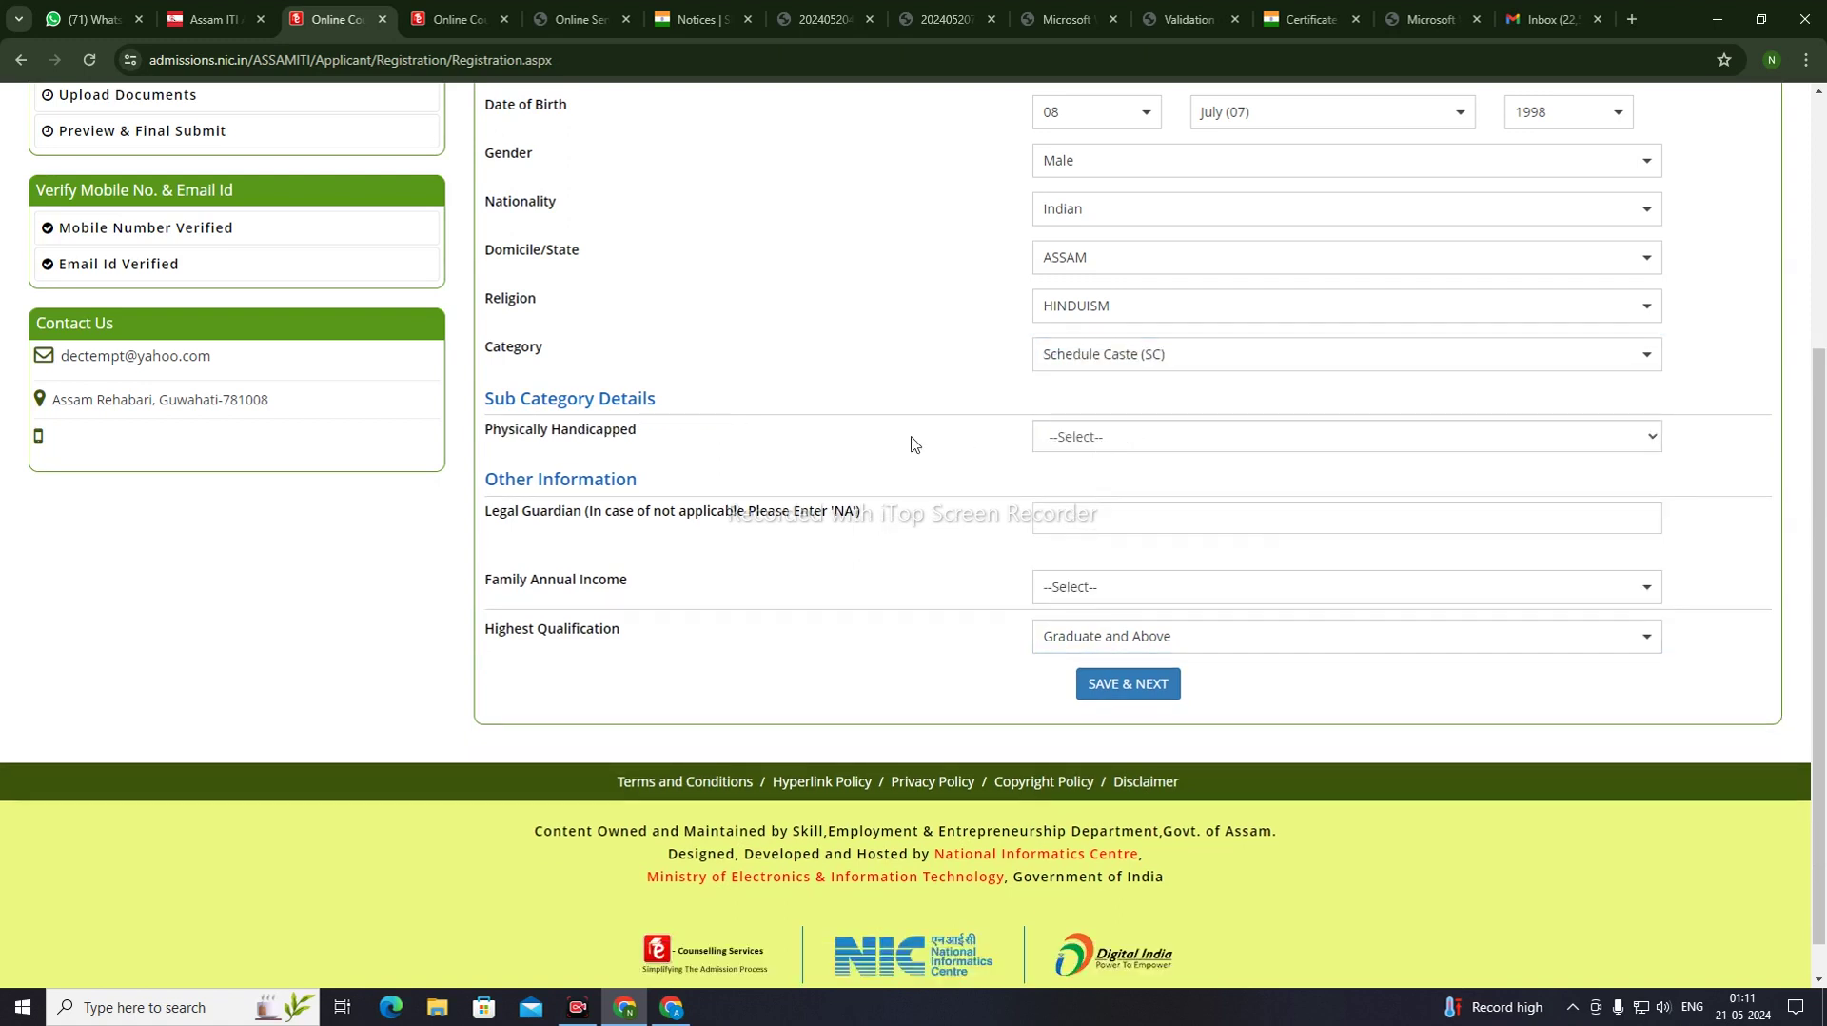
click(1120, 358)
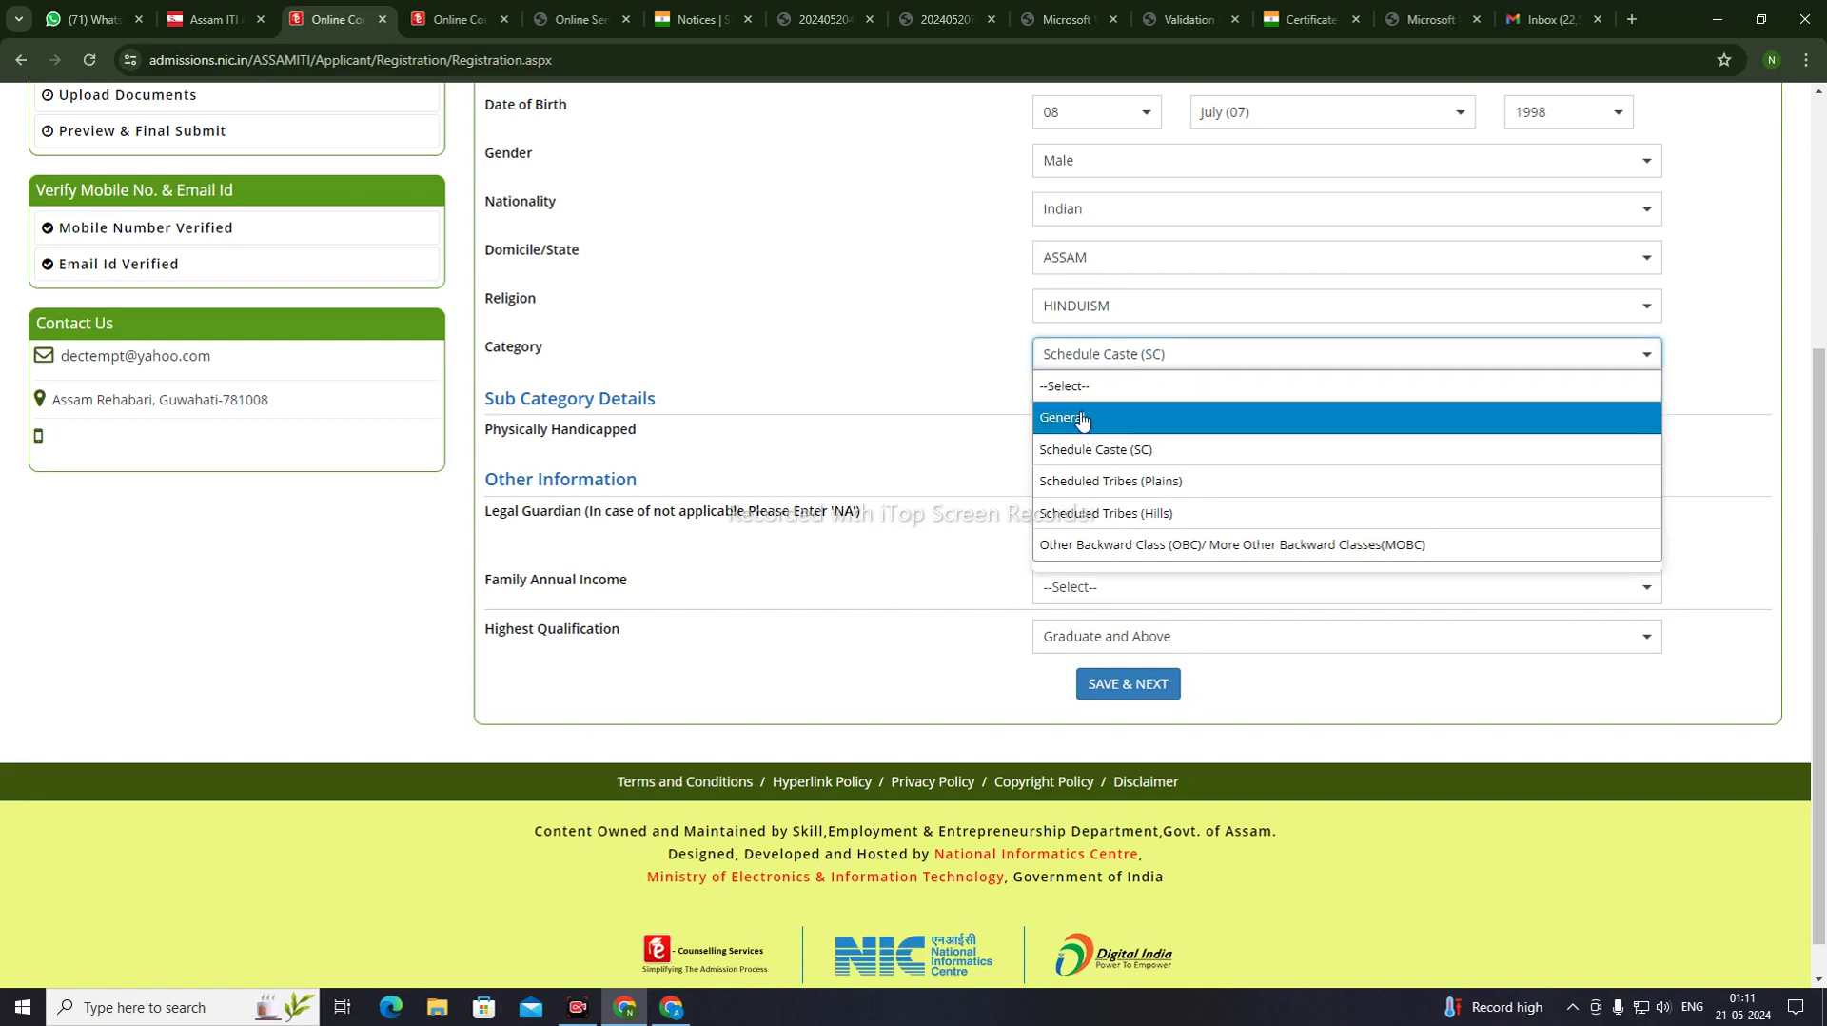
click(1083, 420)
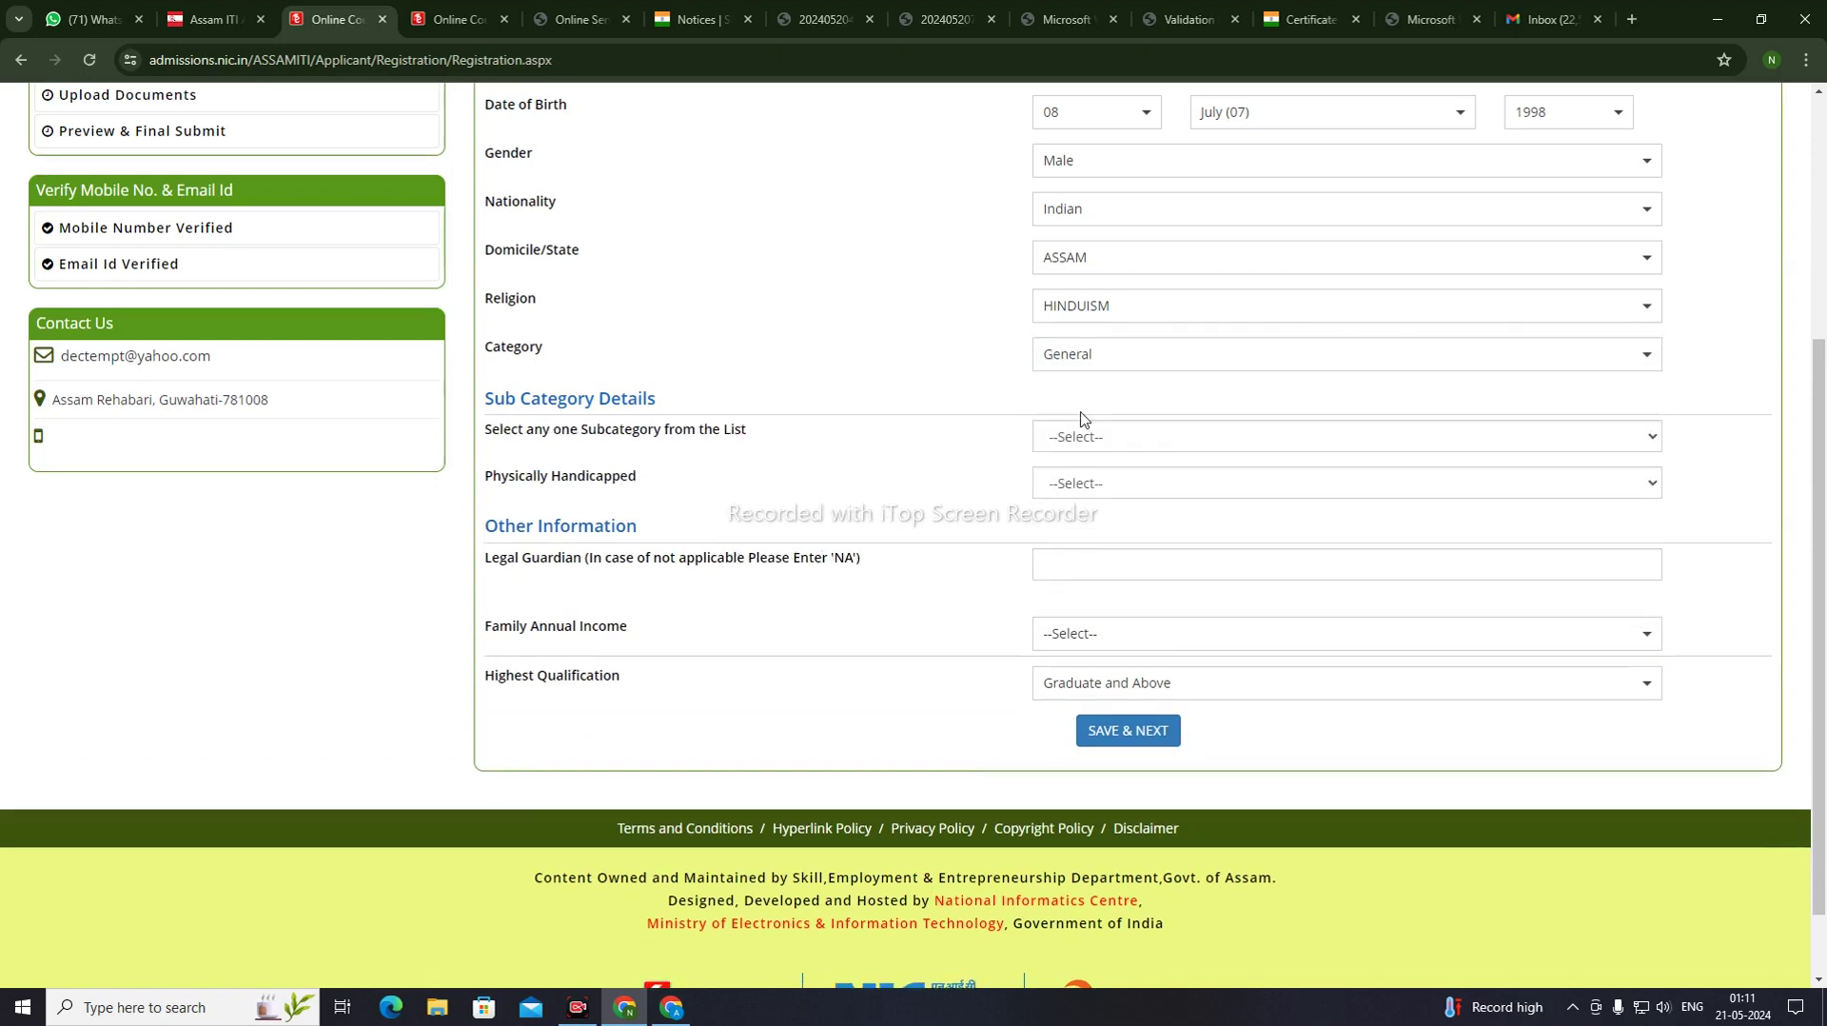
Fill in the sub category details again with subcategory Not Applicable and Physically Handicapped No
click(1088, 436)
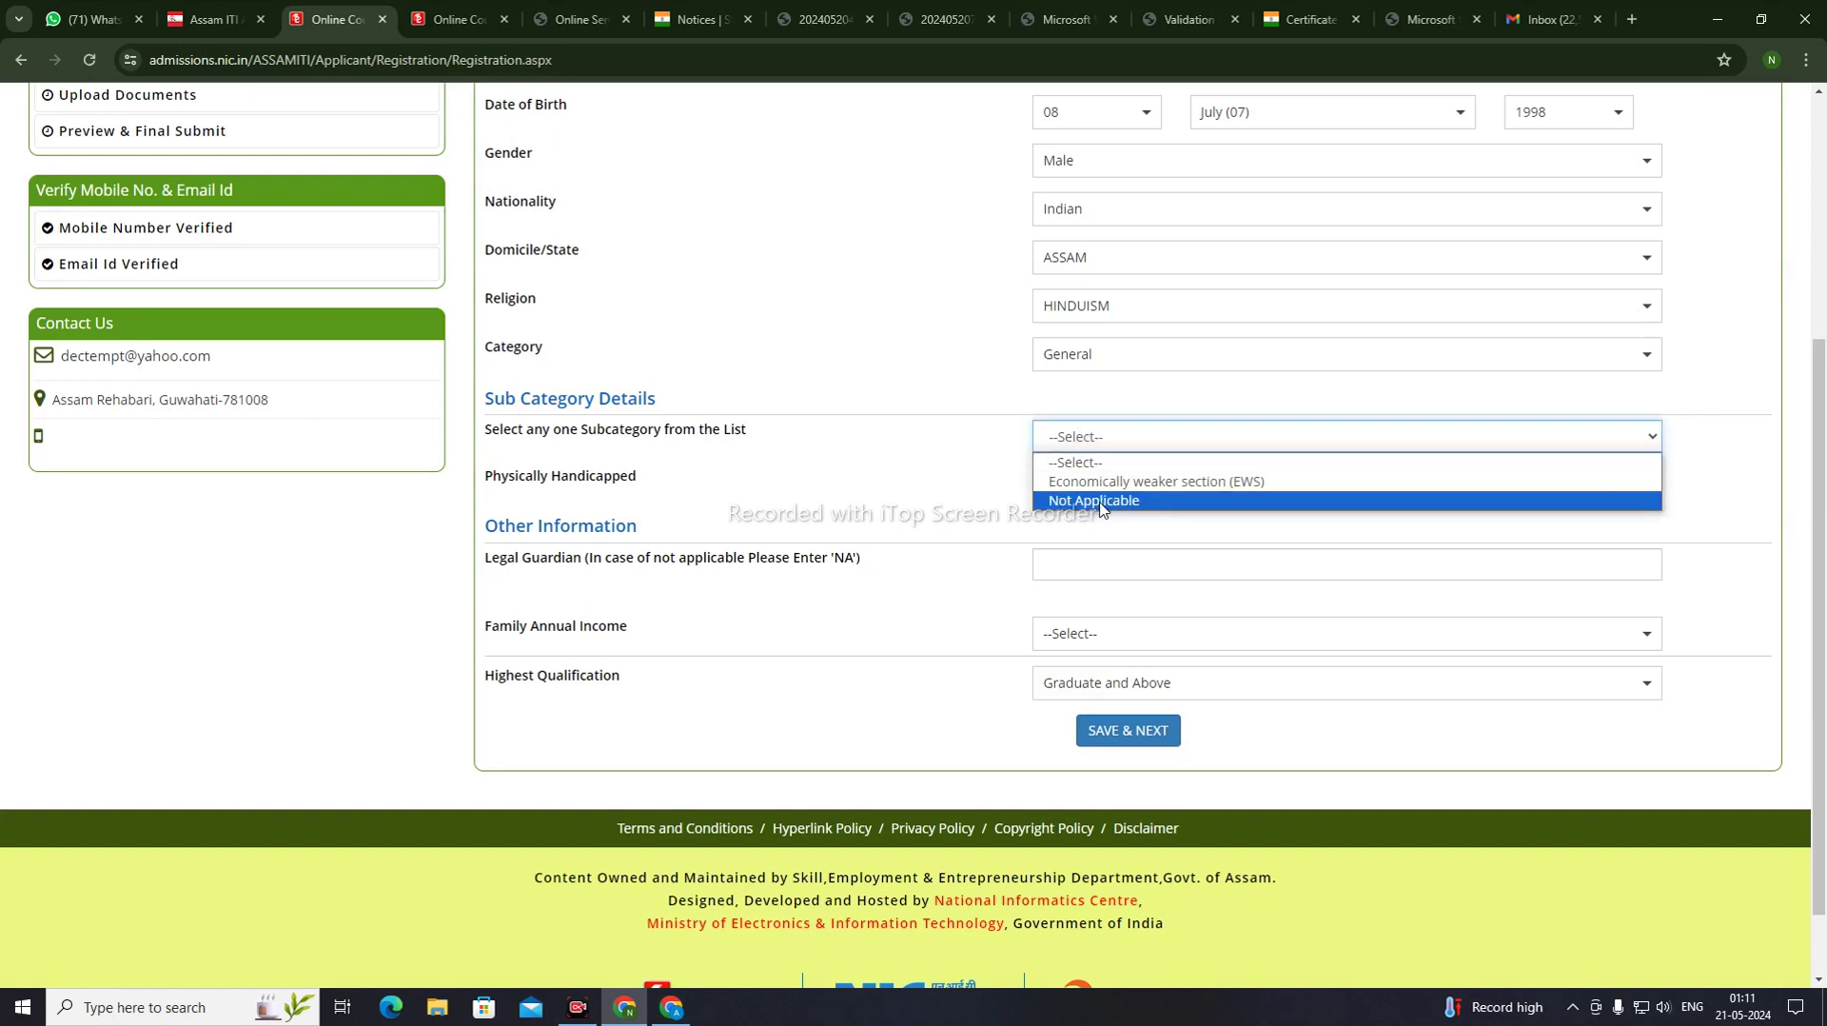
click(1099, 500)
click(1100, 485)
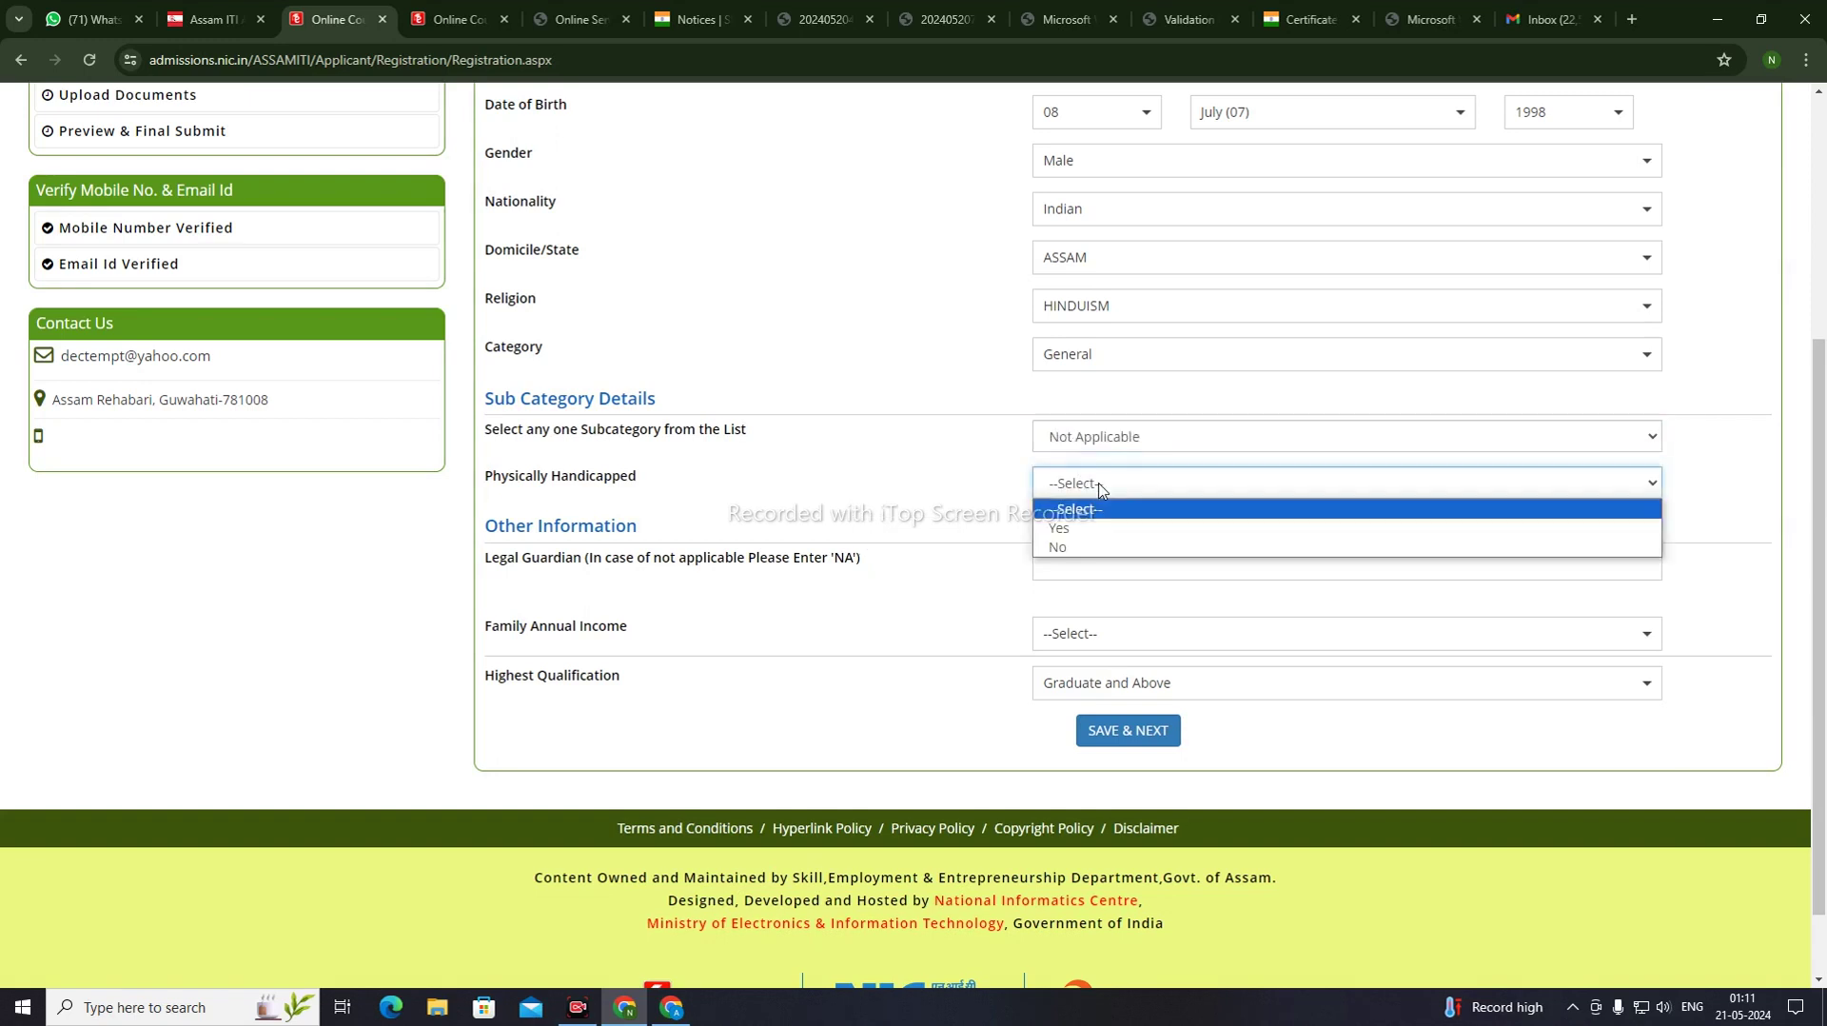
click(1102, 540)
Set the legal guardian to NA and family annual income to Upto 2.5 lakhs, and save the application form
click(1085, 565)
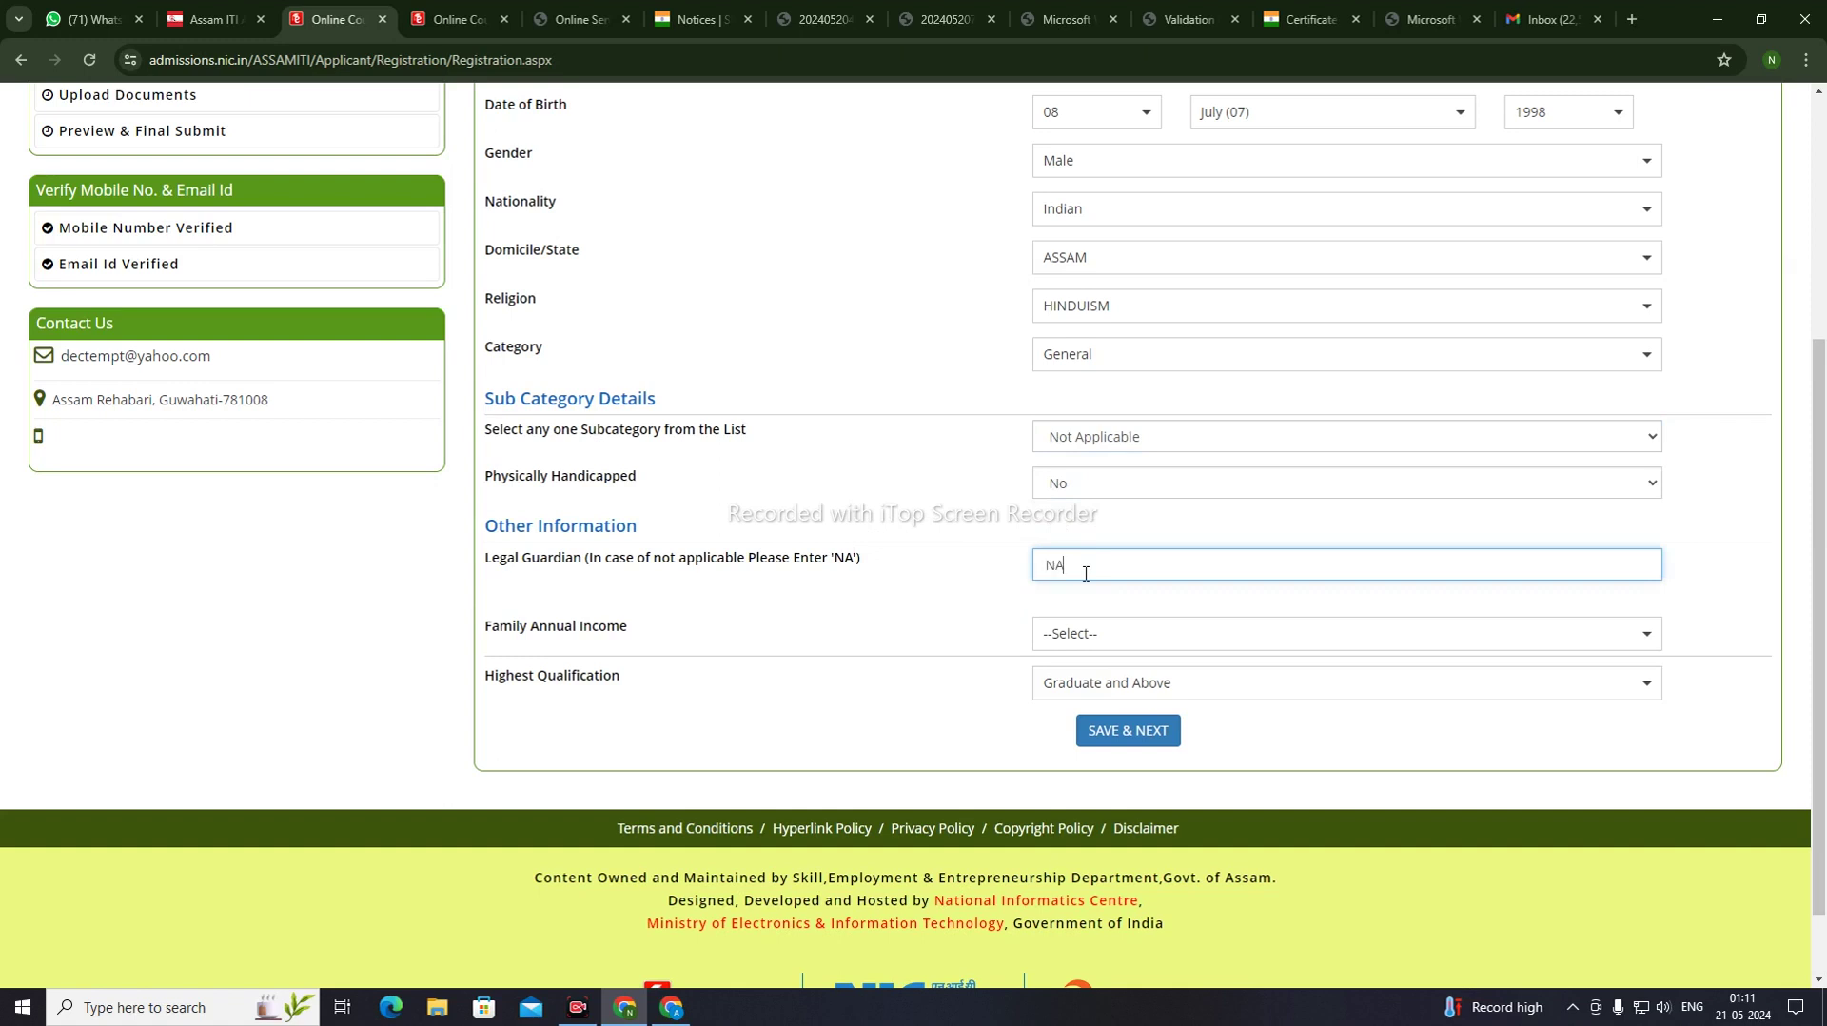
click(1089, 639)
click(1093, 699)
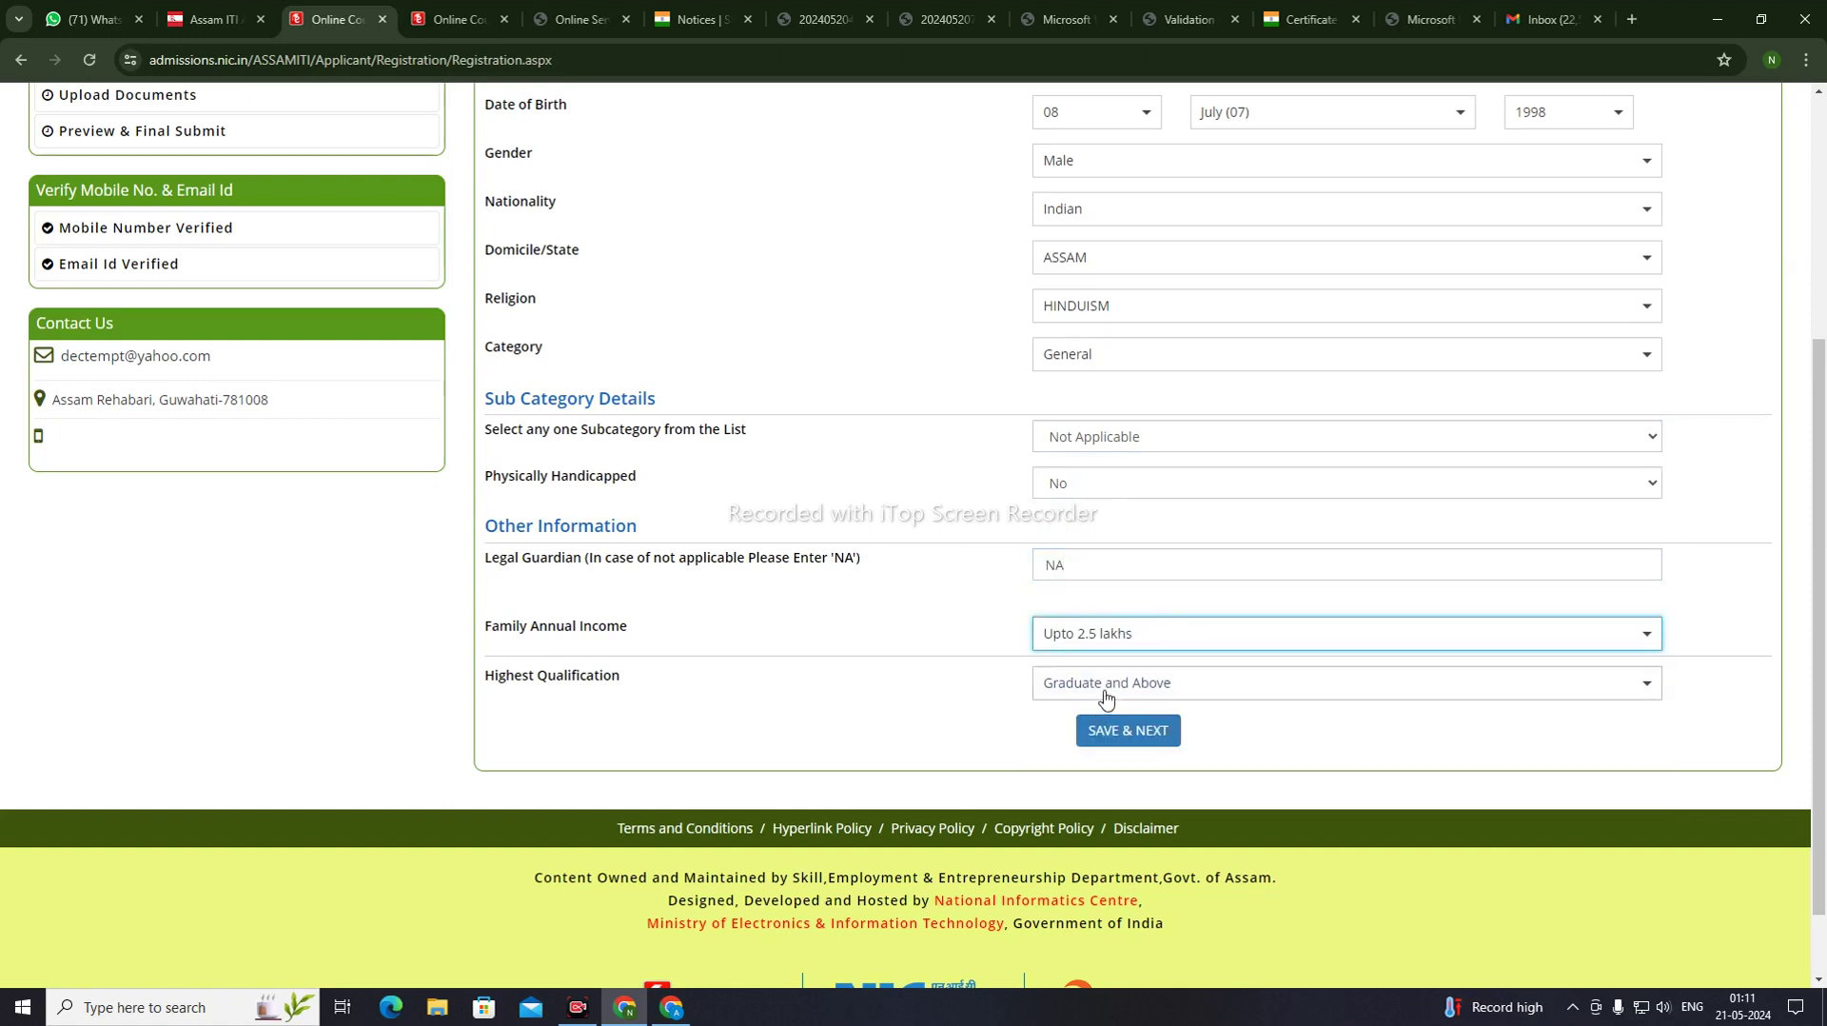
click(1124, 744)
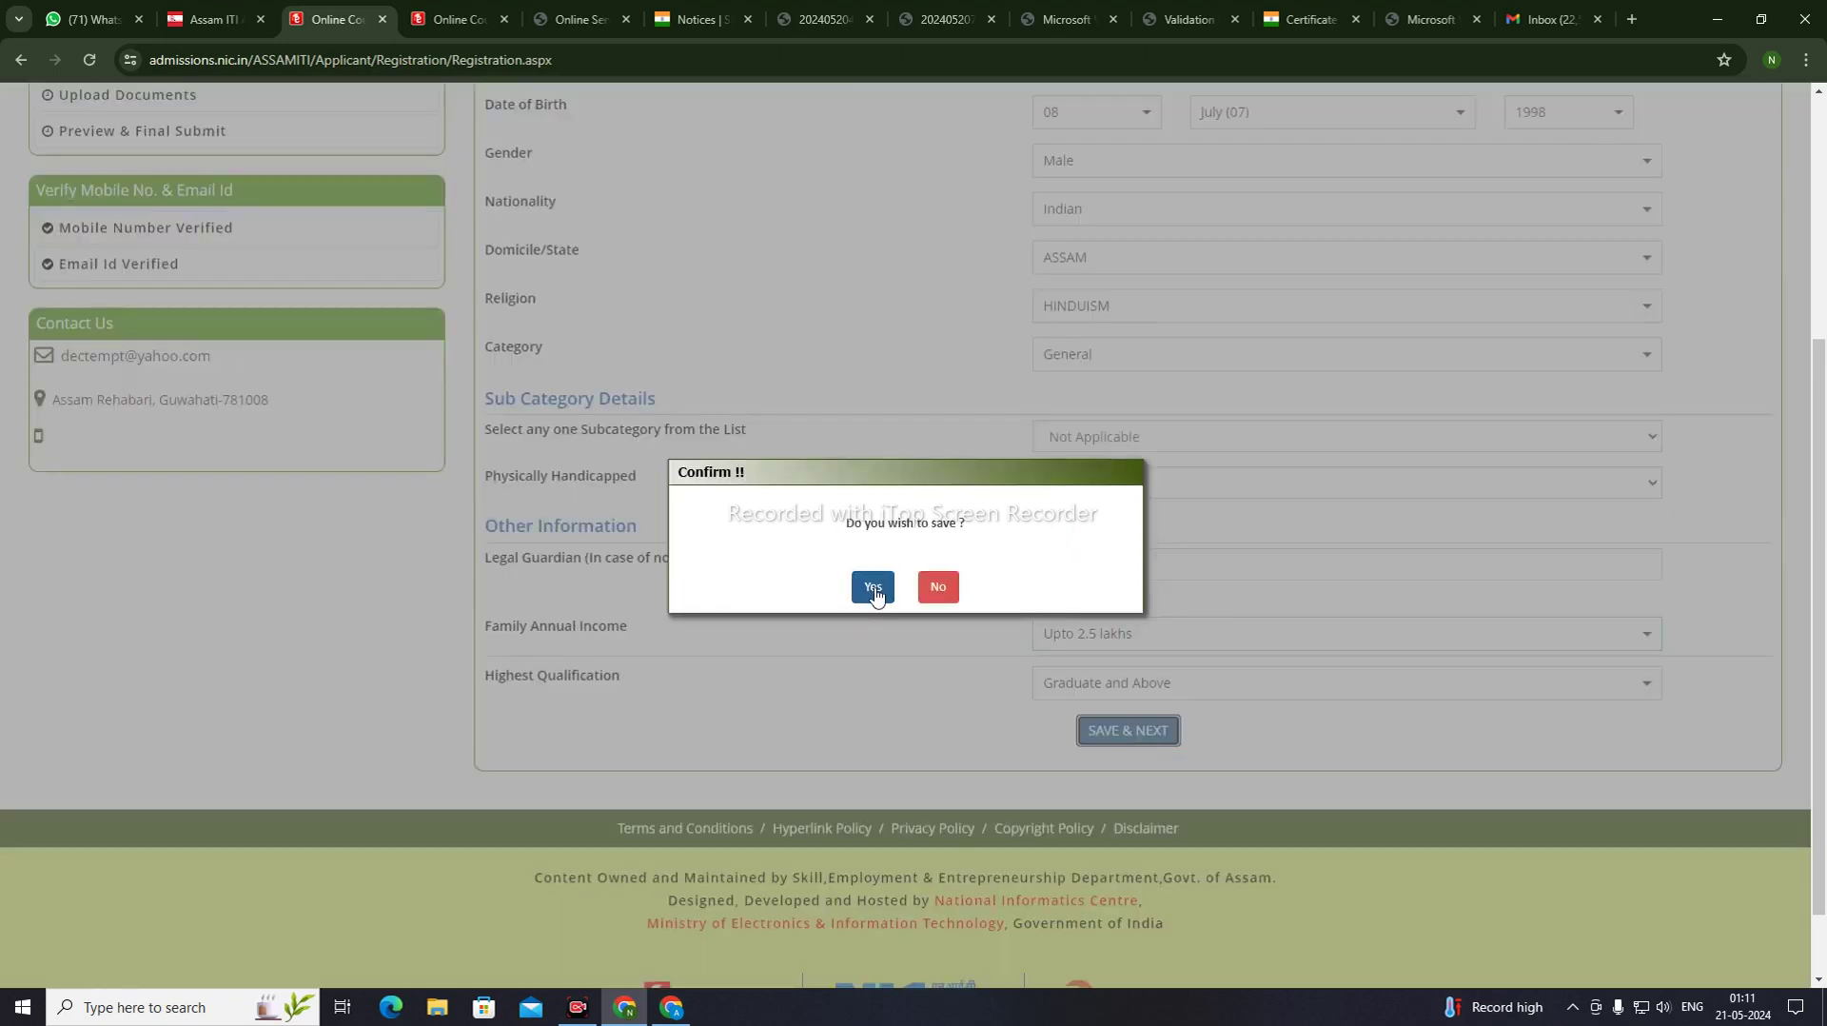
click(873, 588)
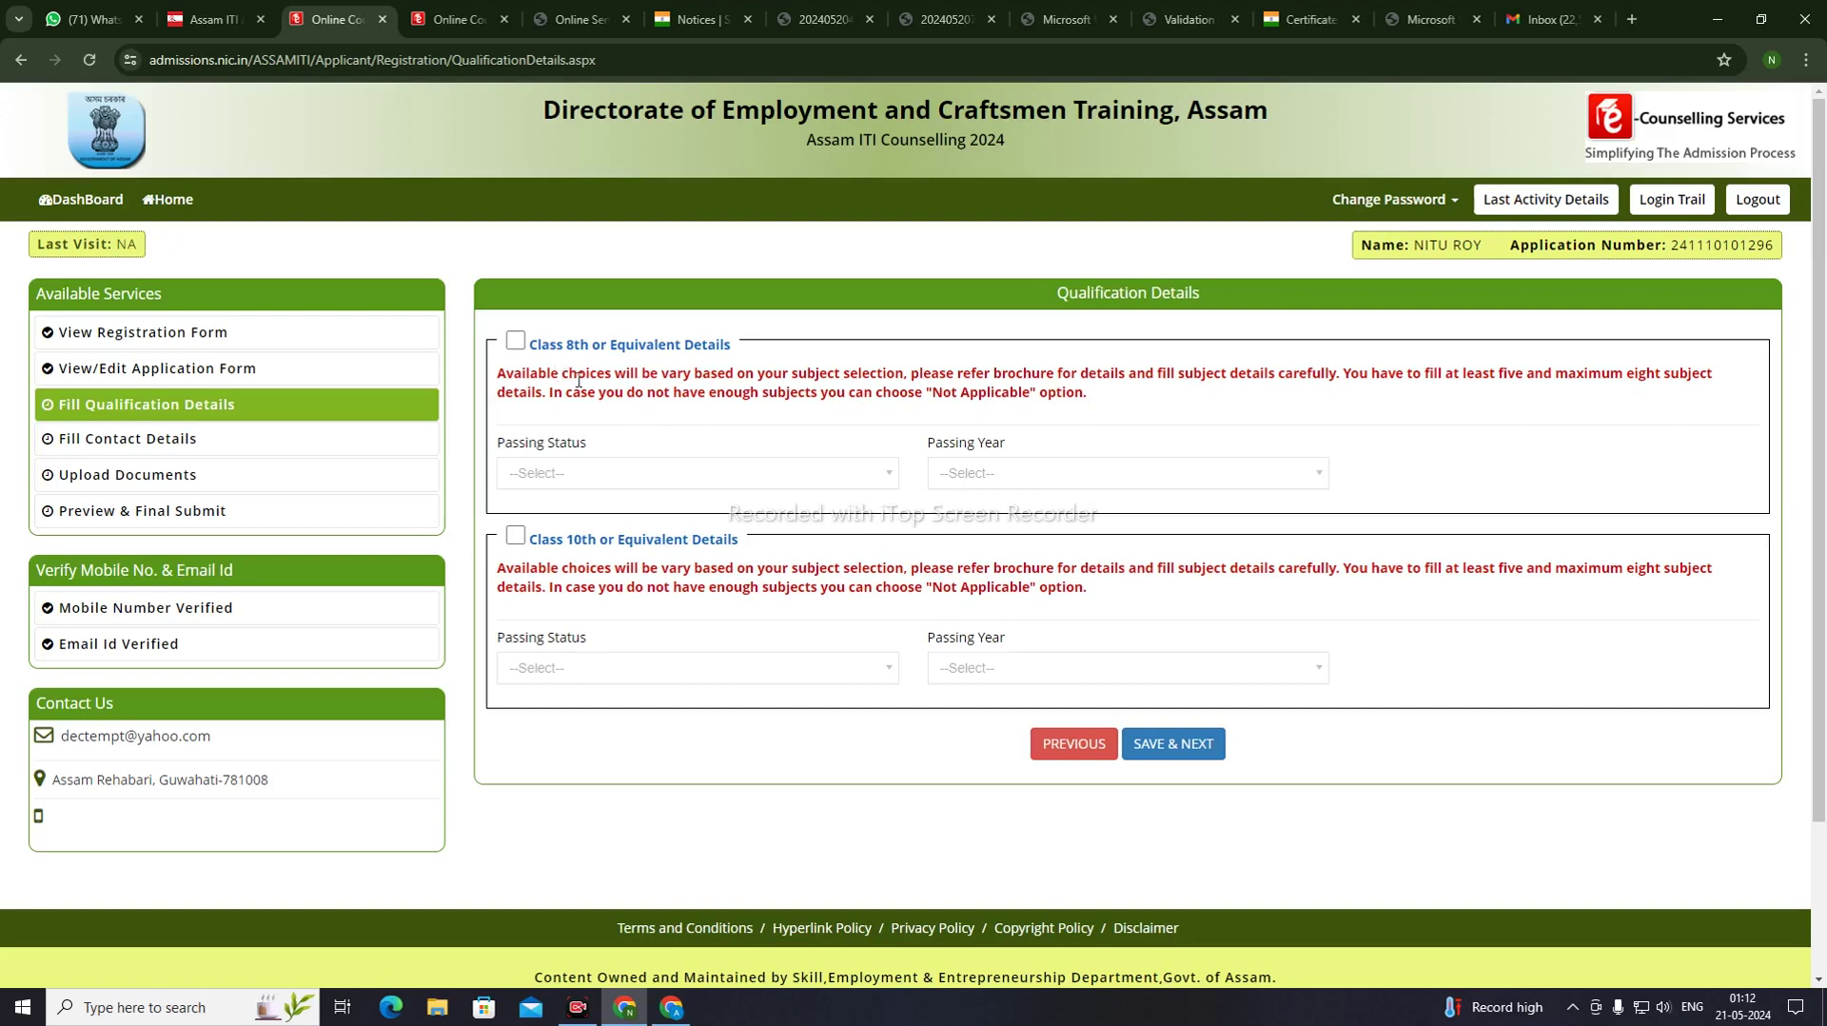
Enable the Class 10th or Equivalent details and set the passing status to Passed and the passing year to 2014
click(519, 536)
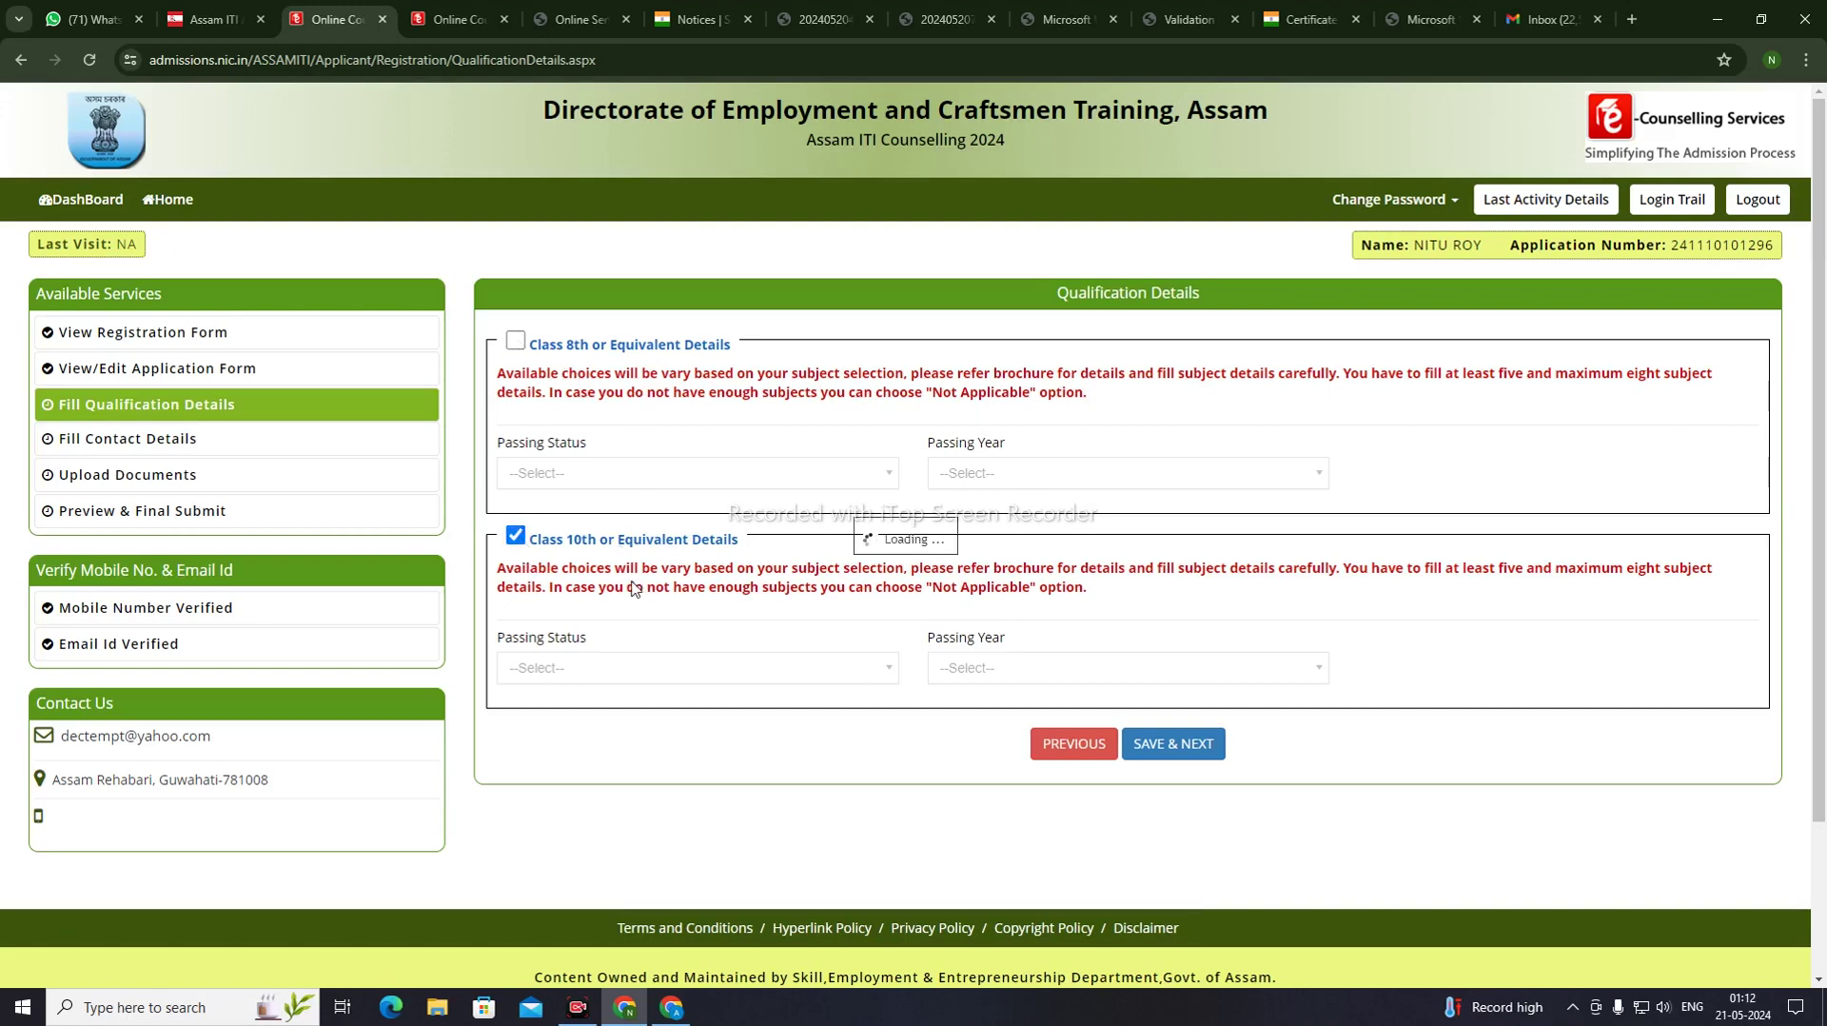
scroll(1440, 974, down, 2)
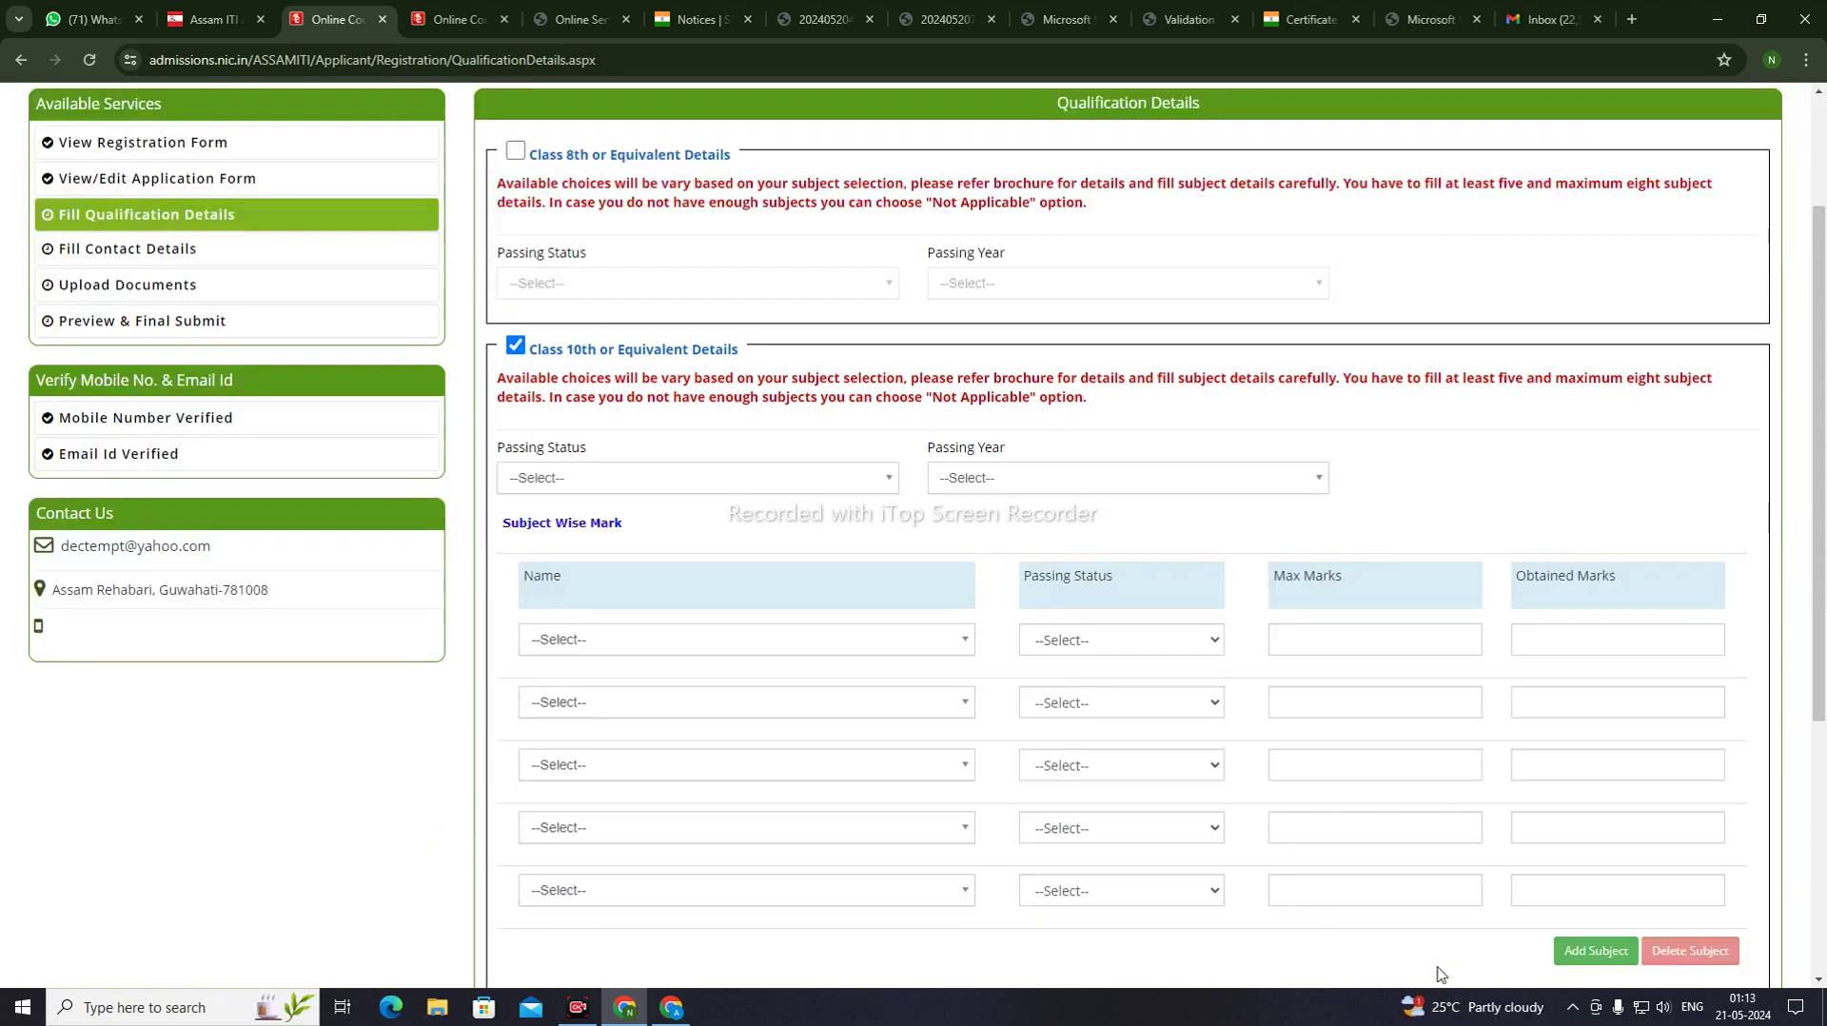
scroll(905, 775, up, 2)
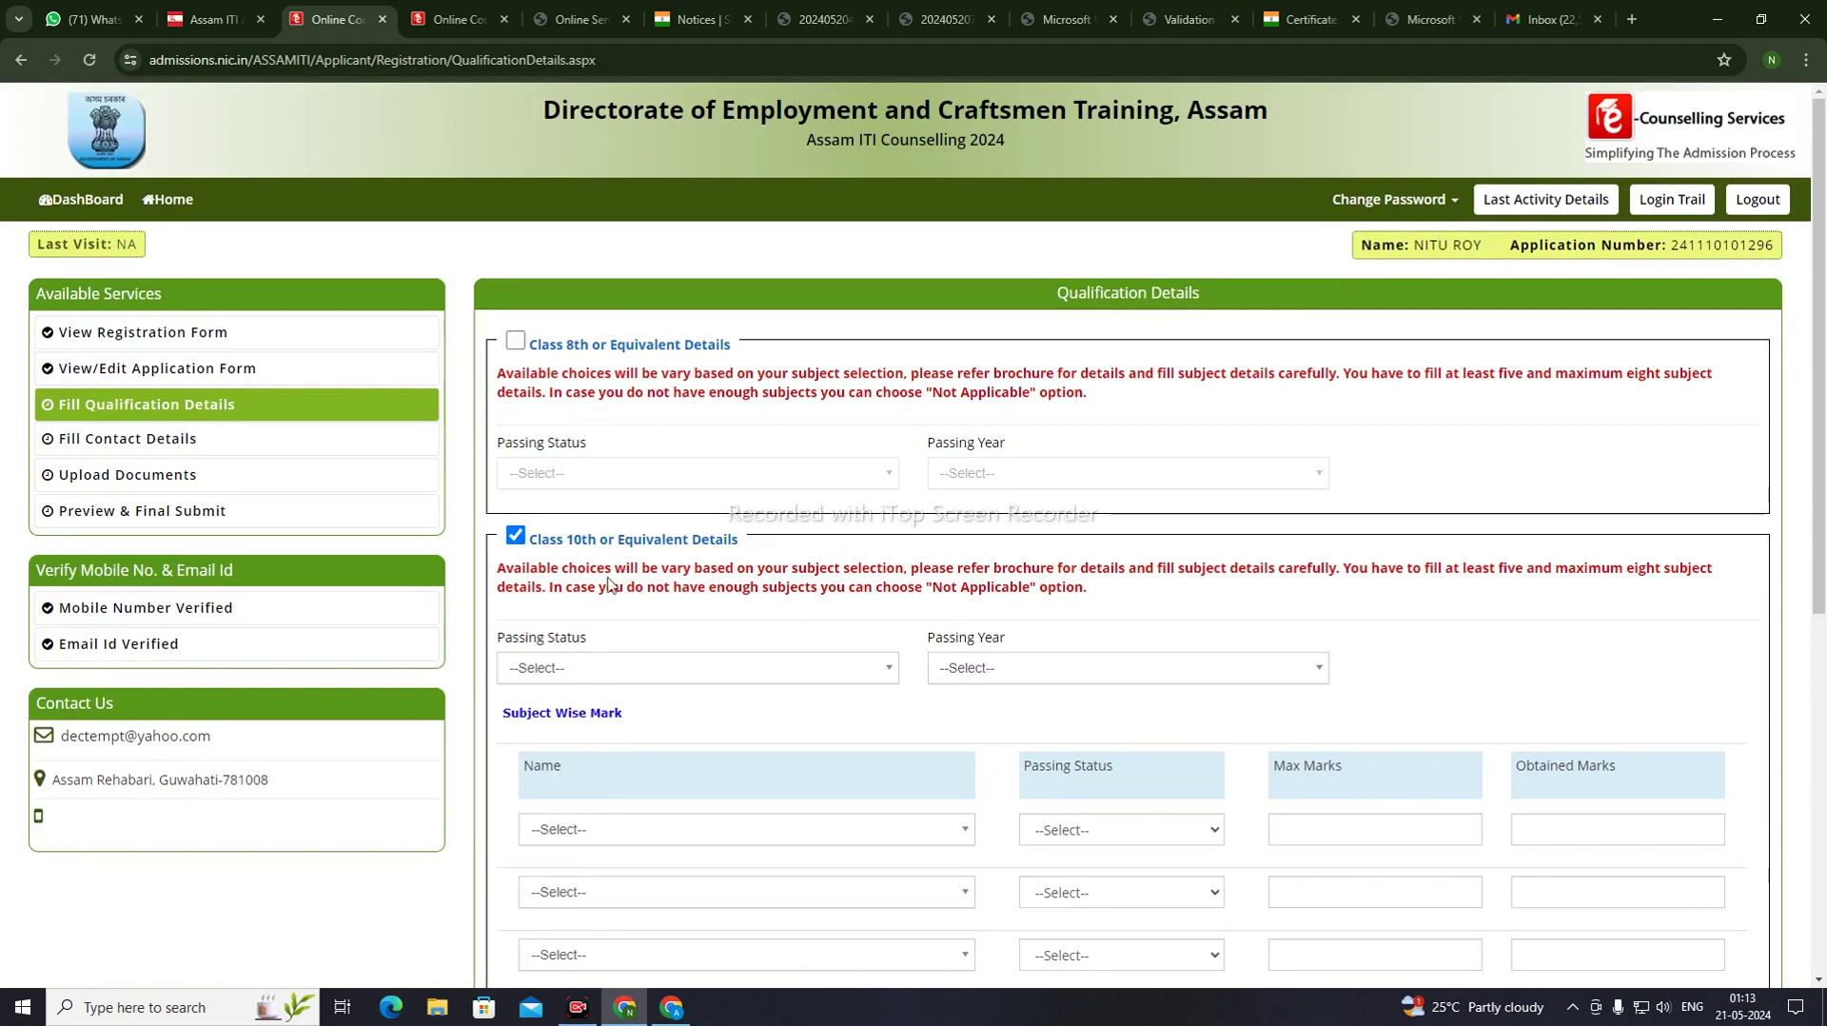
scroll(600, 476, down, 2)
click(563, 486)
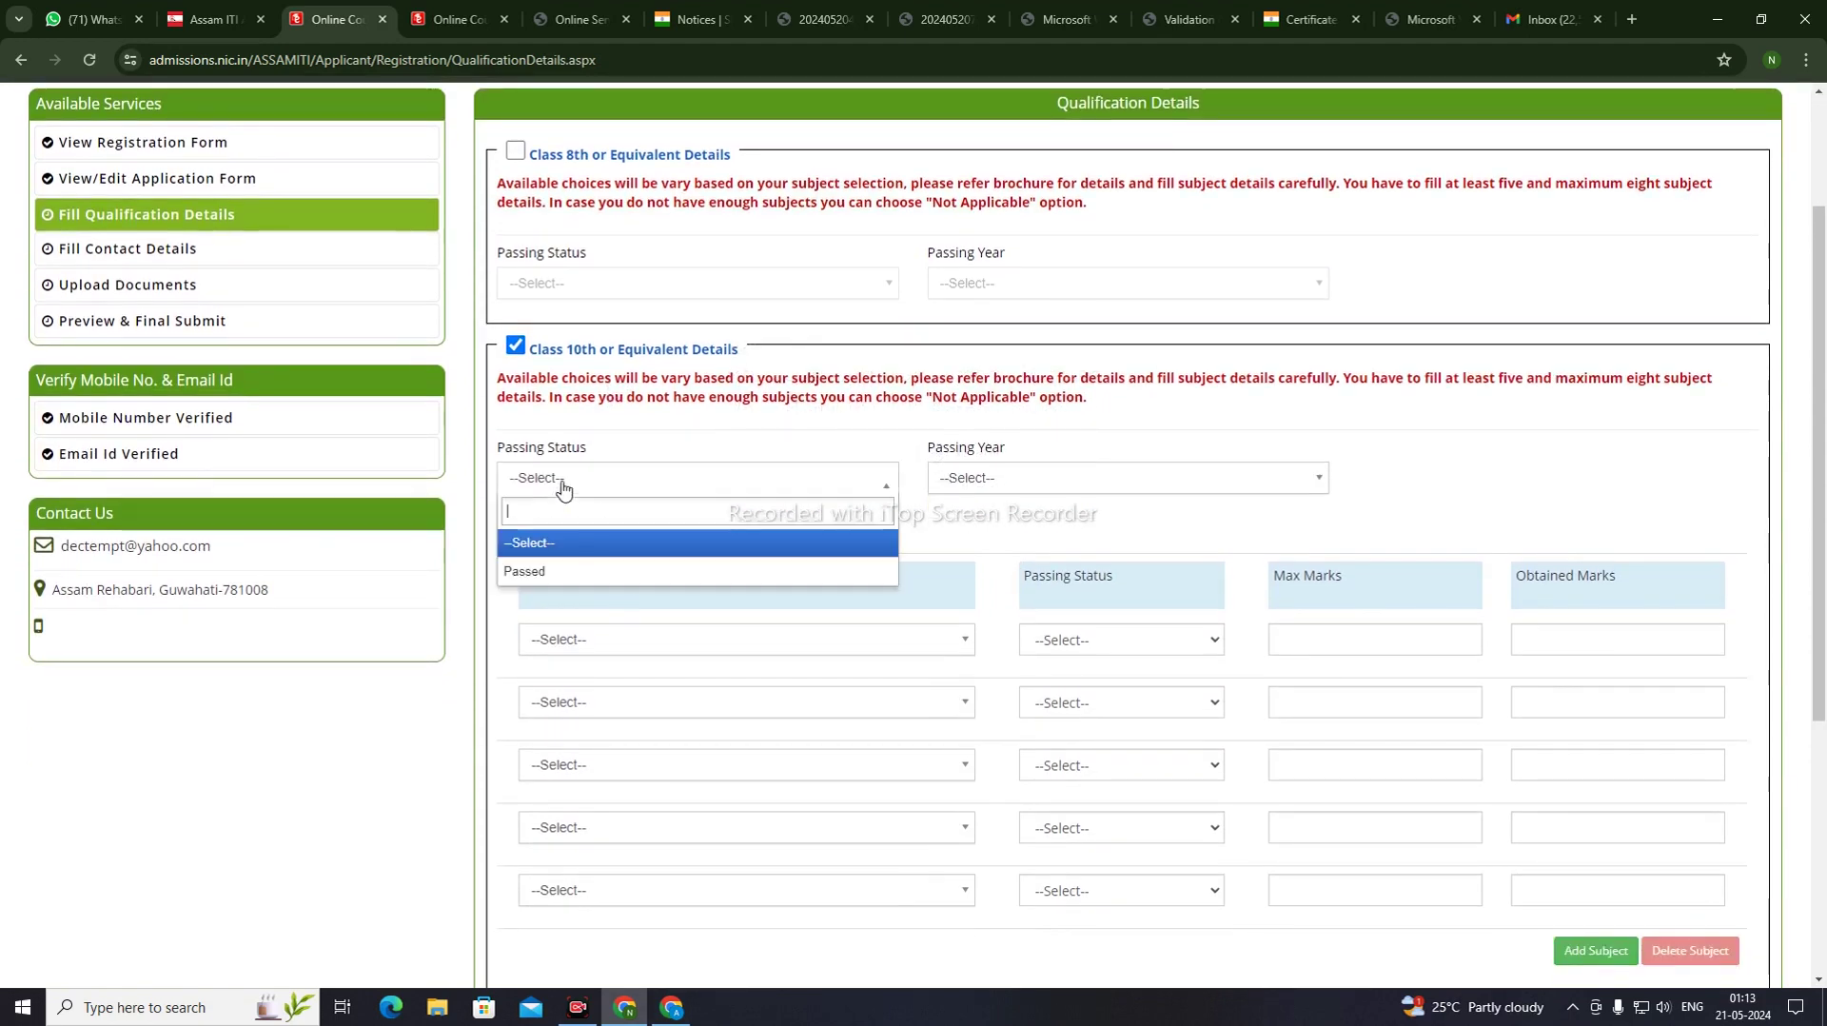
click(562, 573)
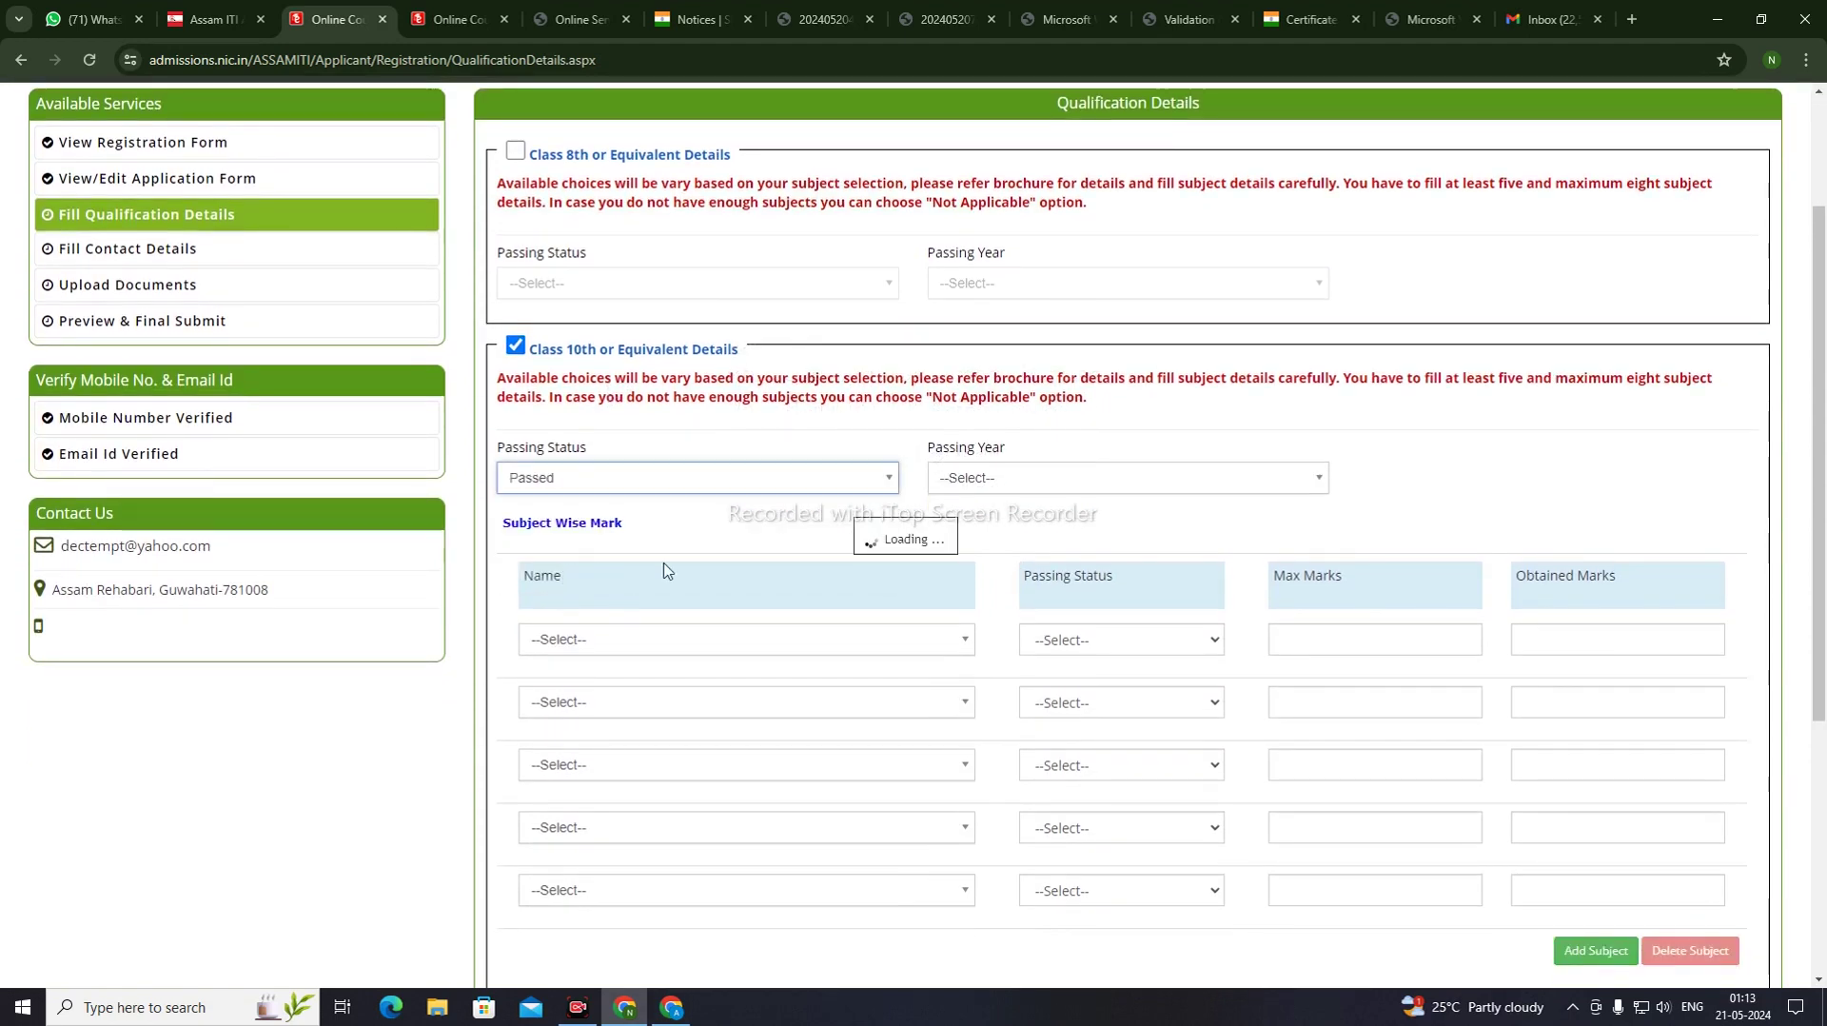
click(987, 486)
scroll(971, 705, down, 2)
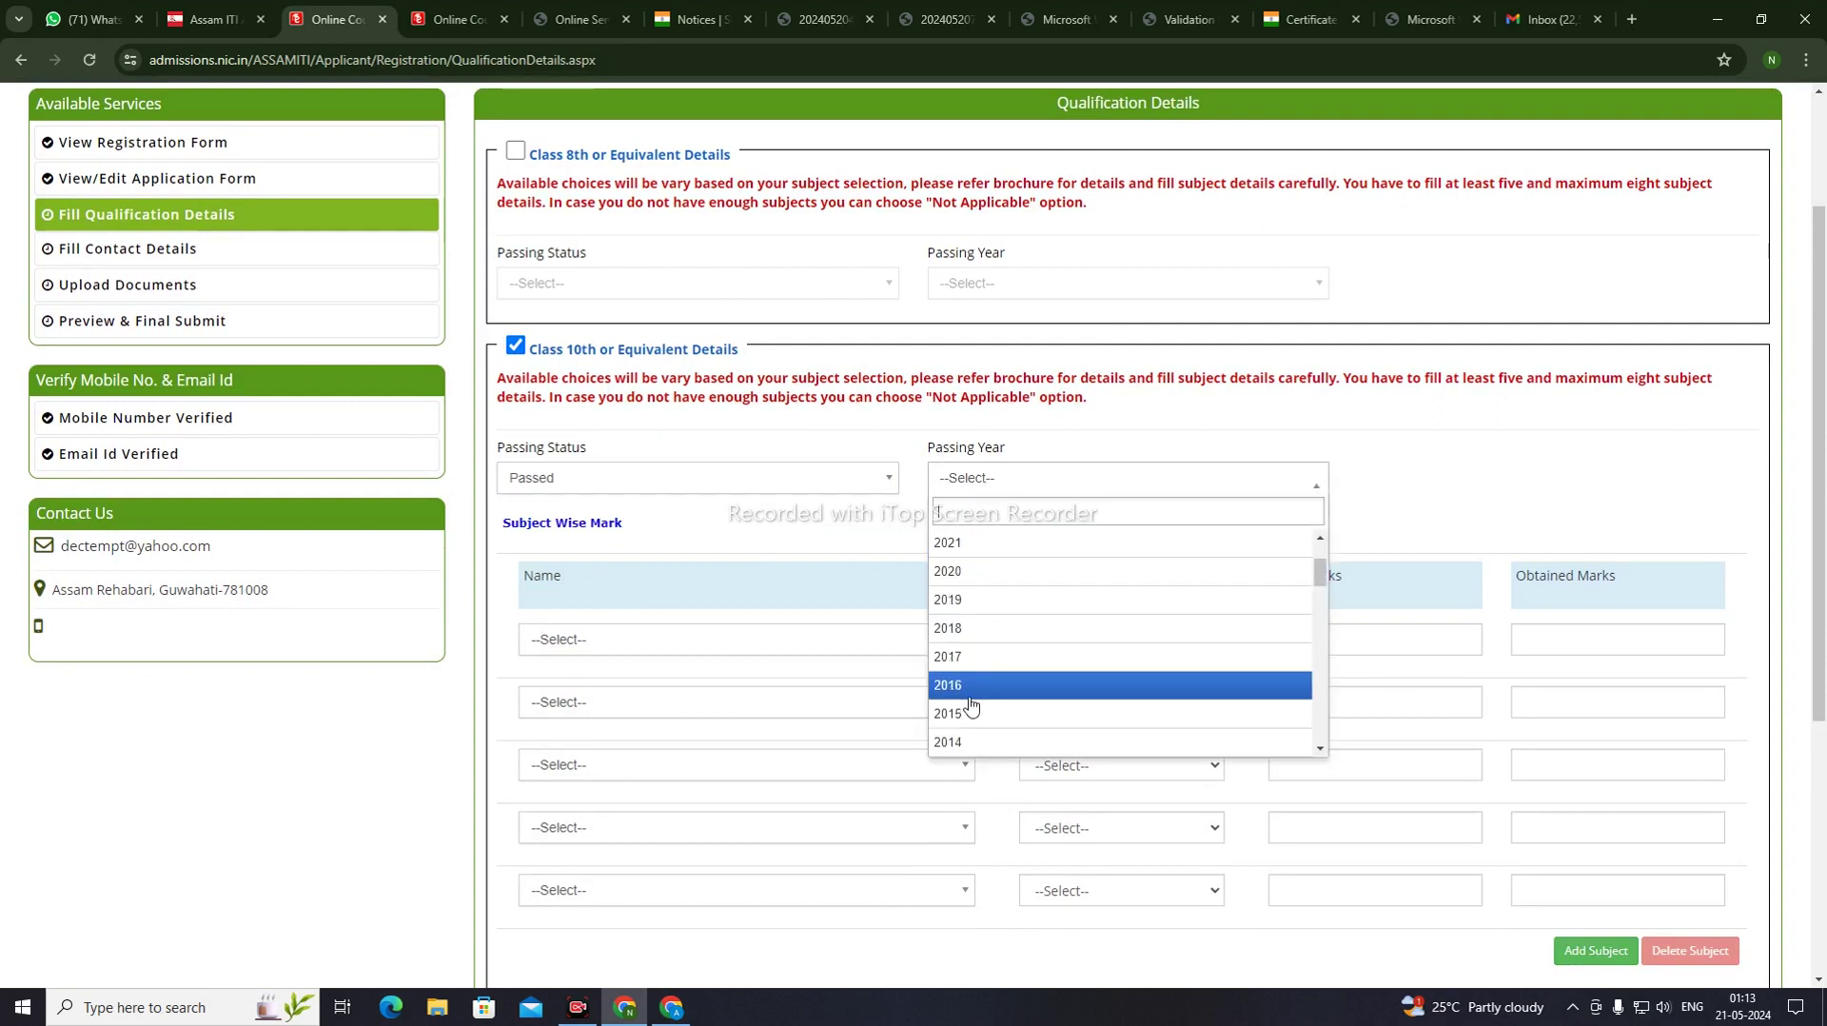
click(971, 743)
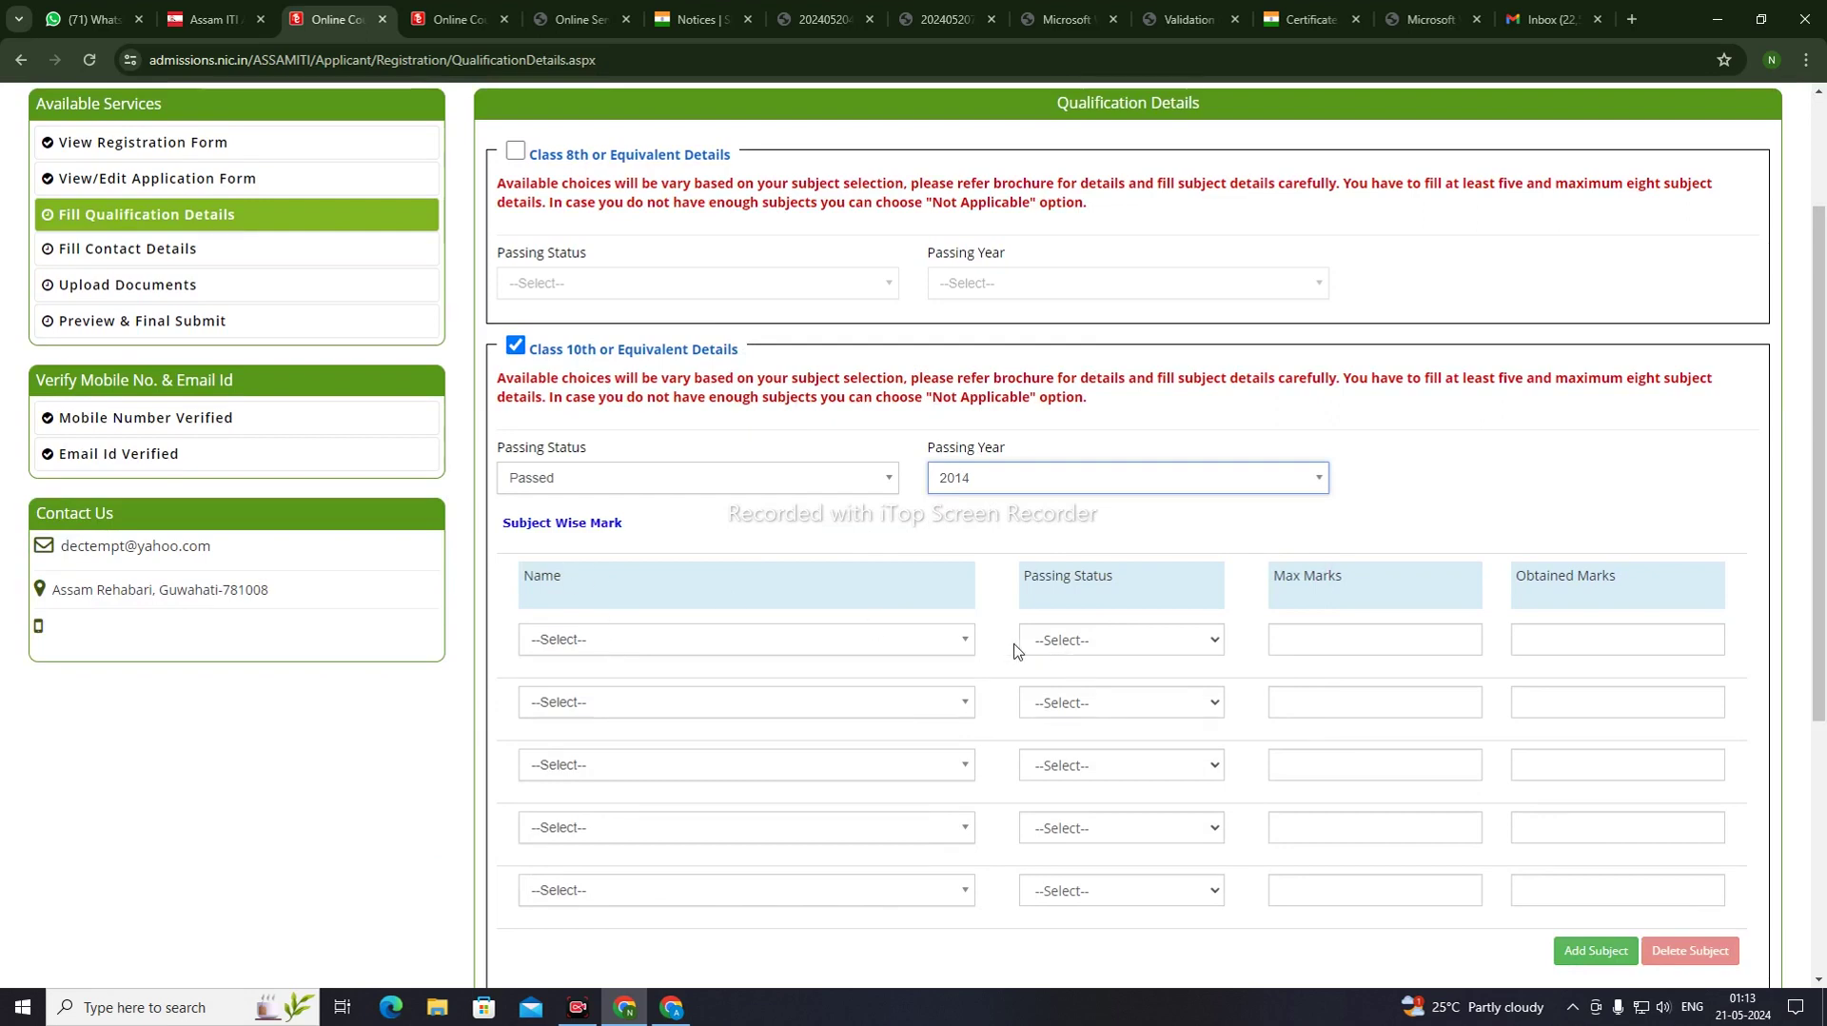
Fill the first Class 10th subject row with Mathematics, status Passed, max marks 100 and obtained marks 50
scroll(705, 647, down, 2)
click(569, 452)
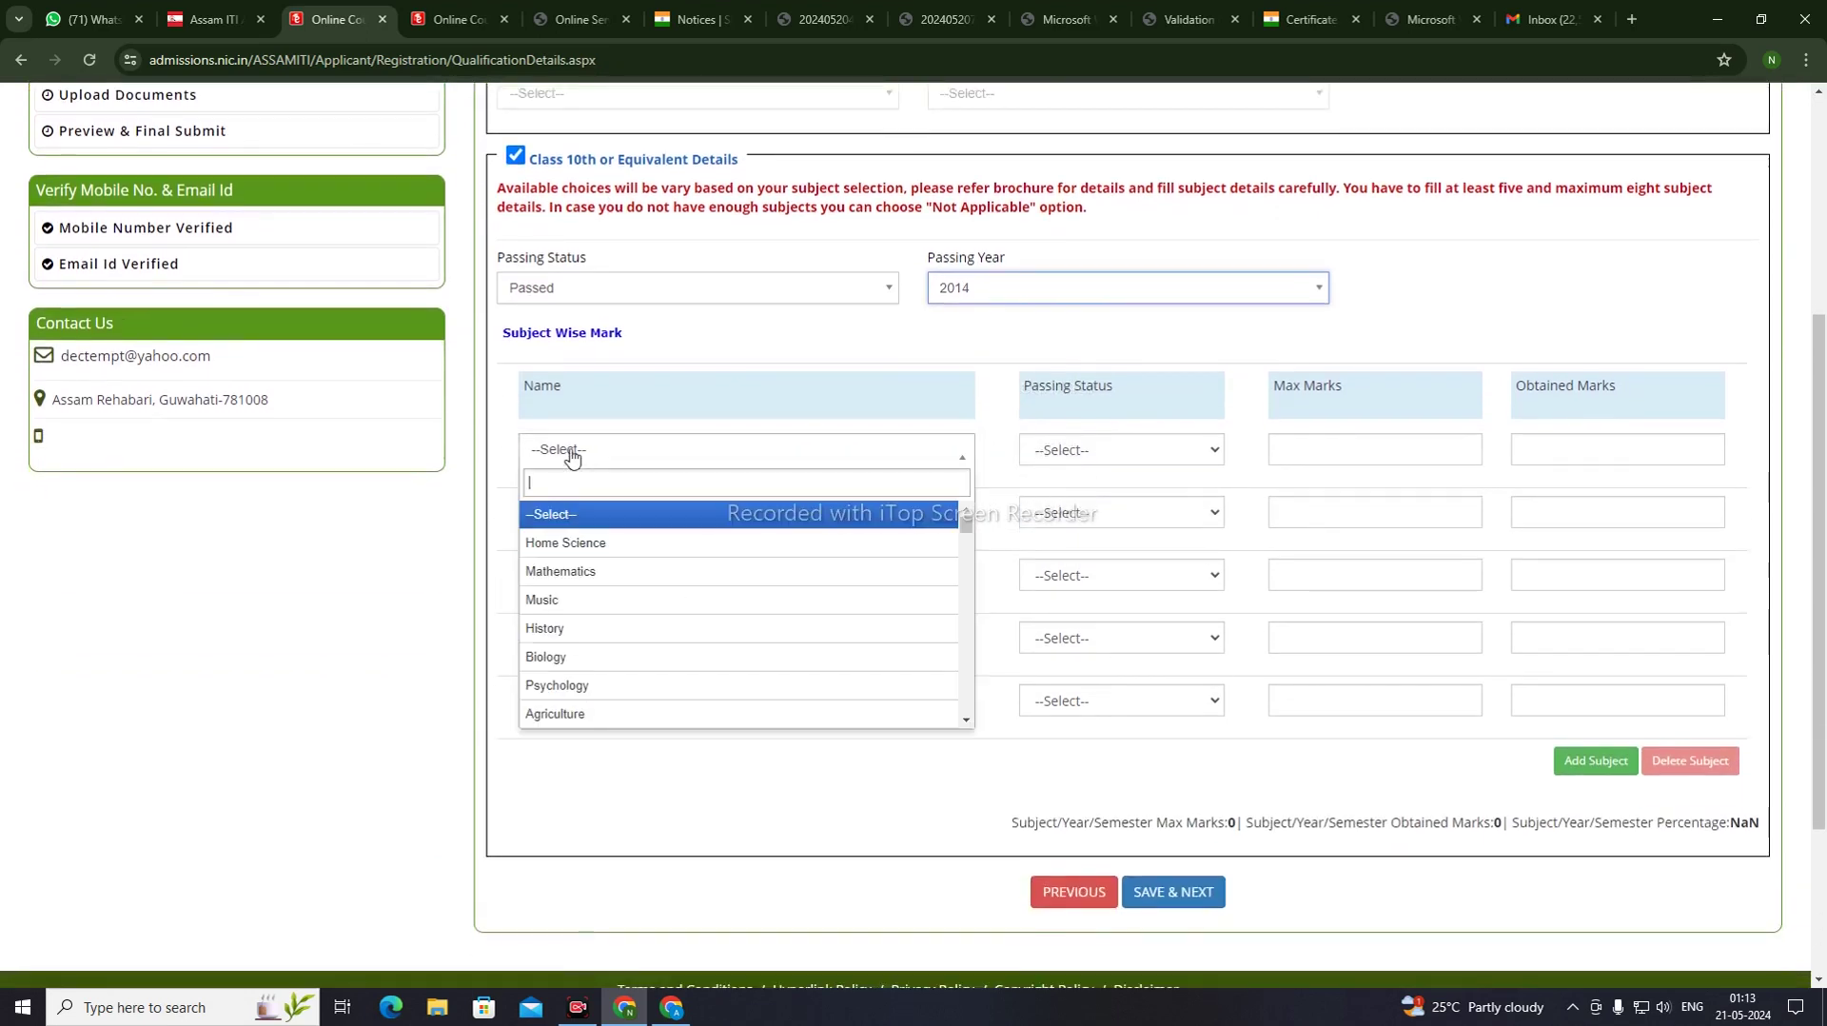
click(575, 575)
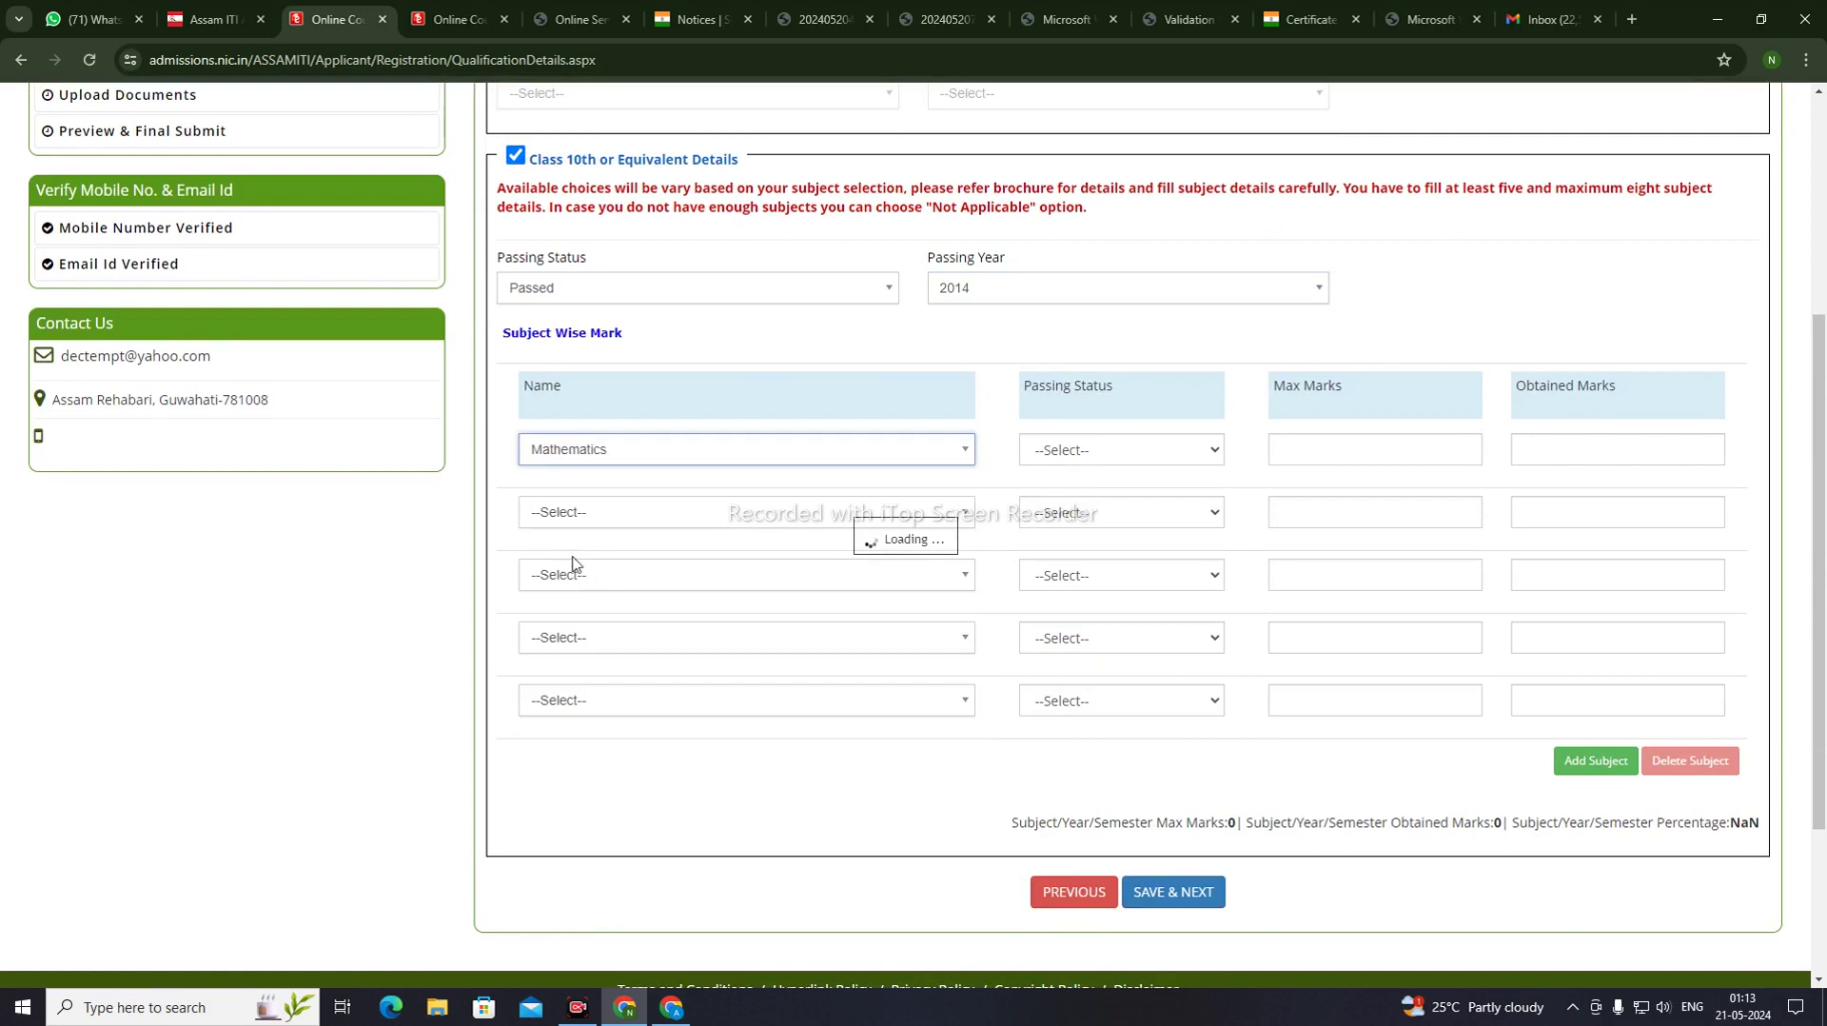
click(1093, 455)
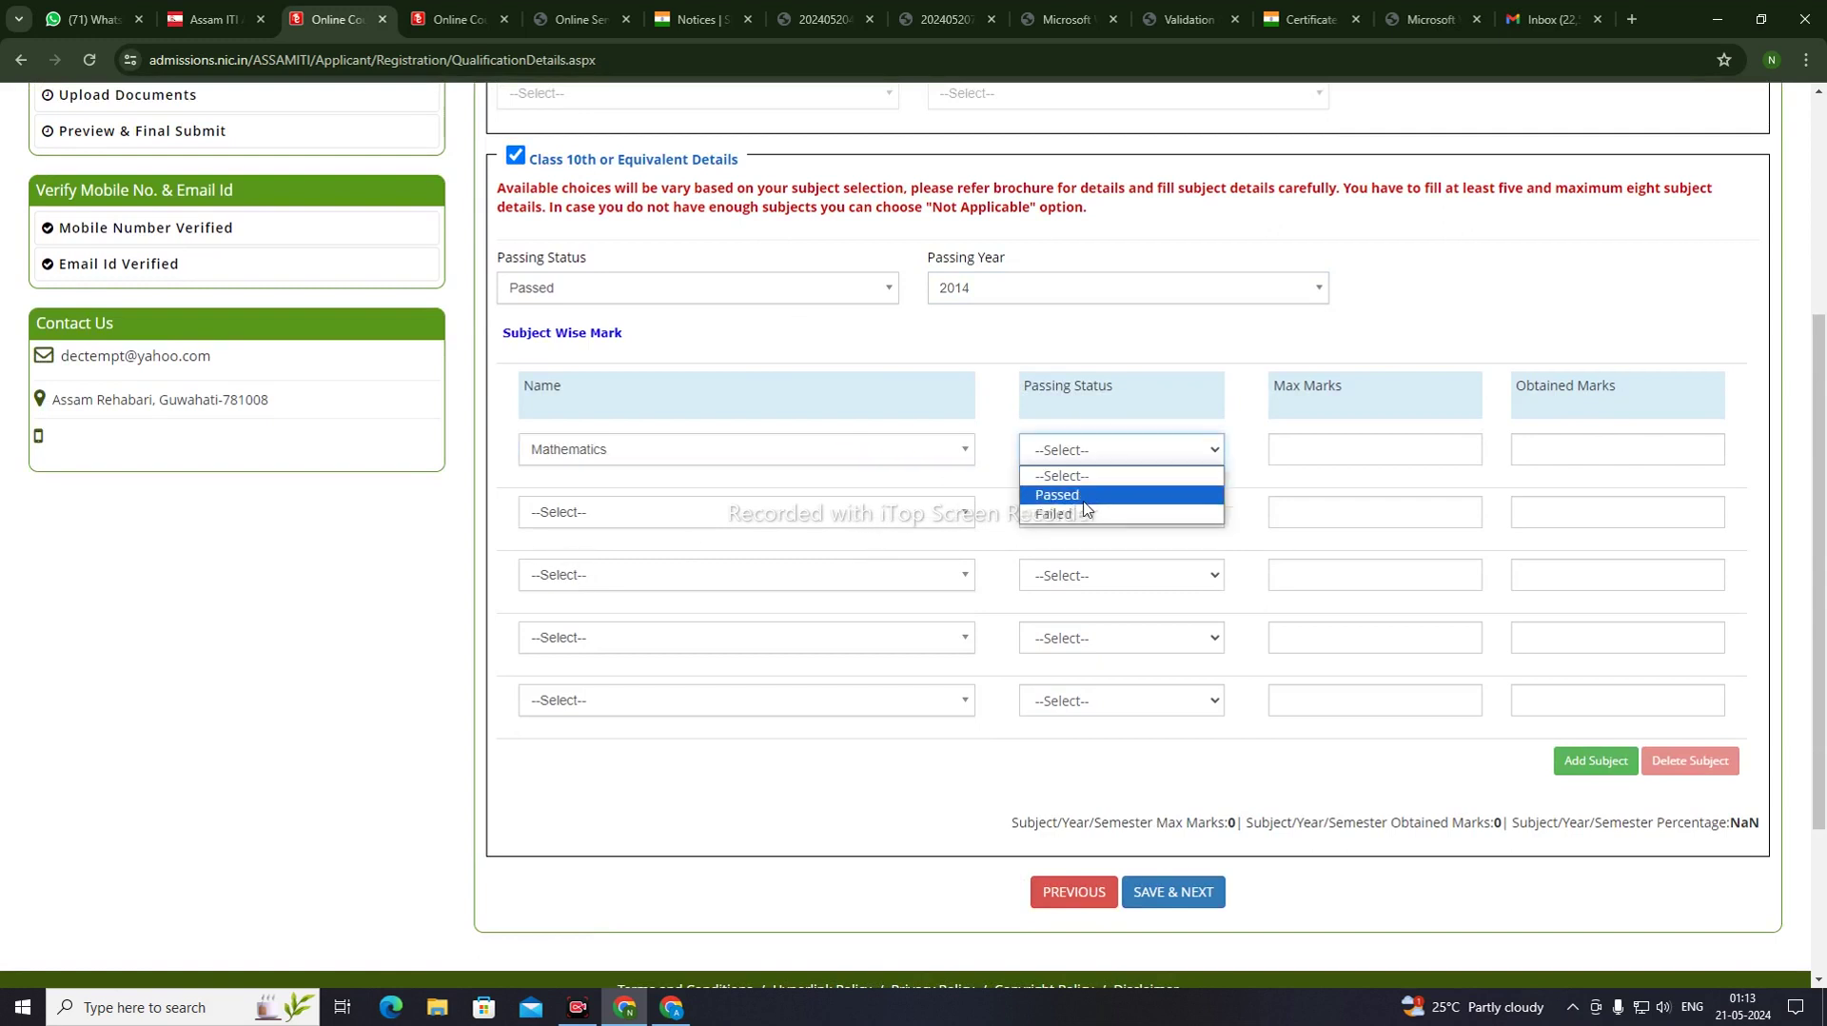
click(1084, 500)
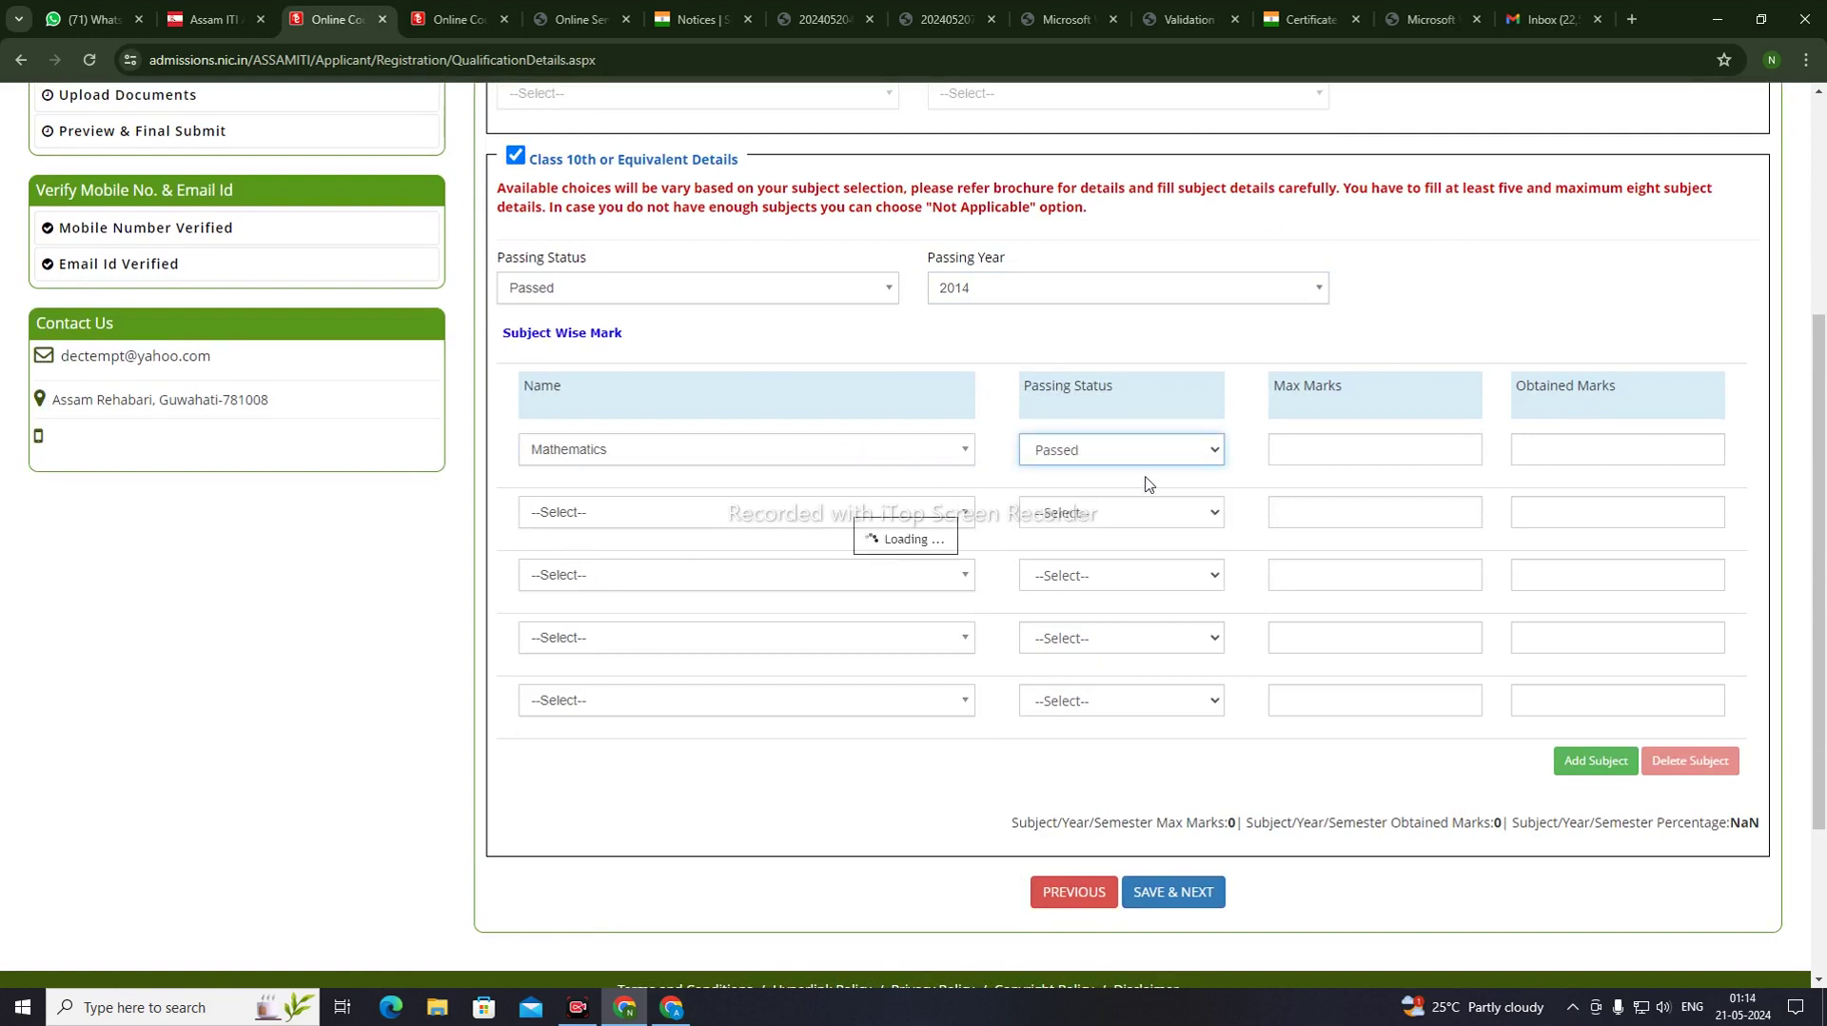
click(1364, 441)
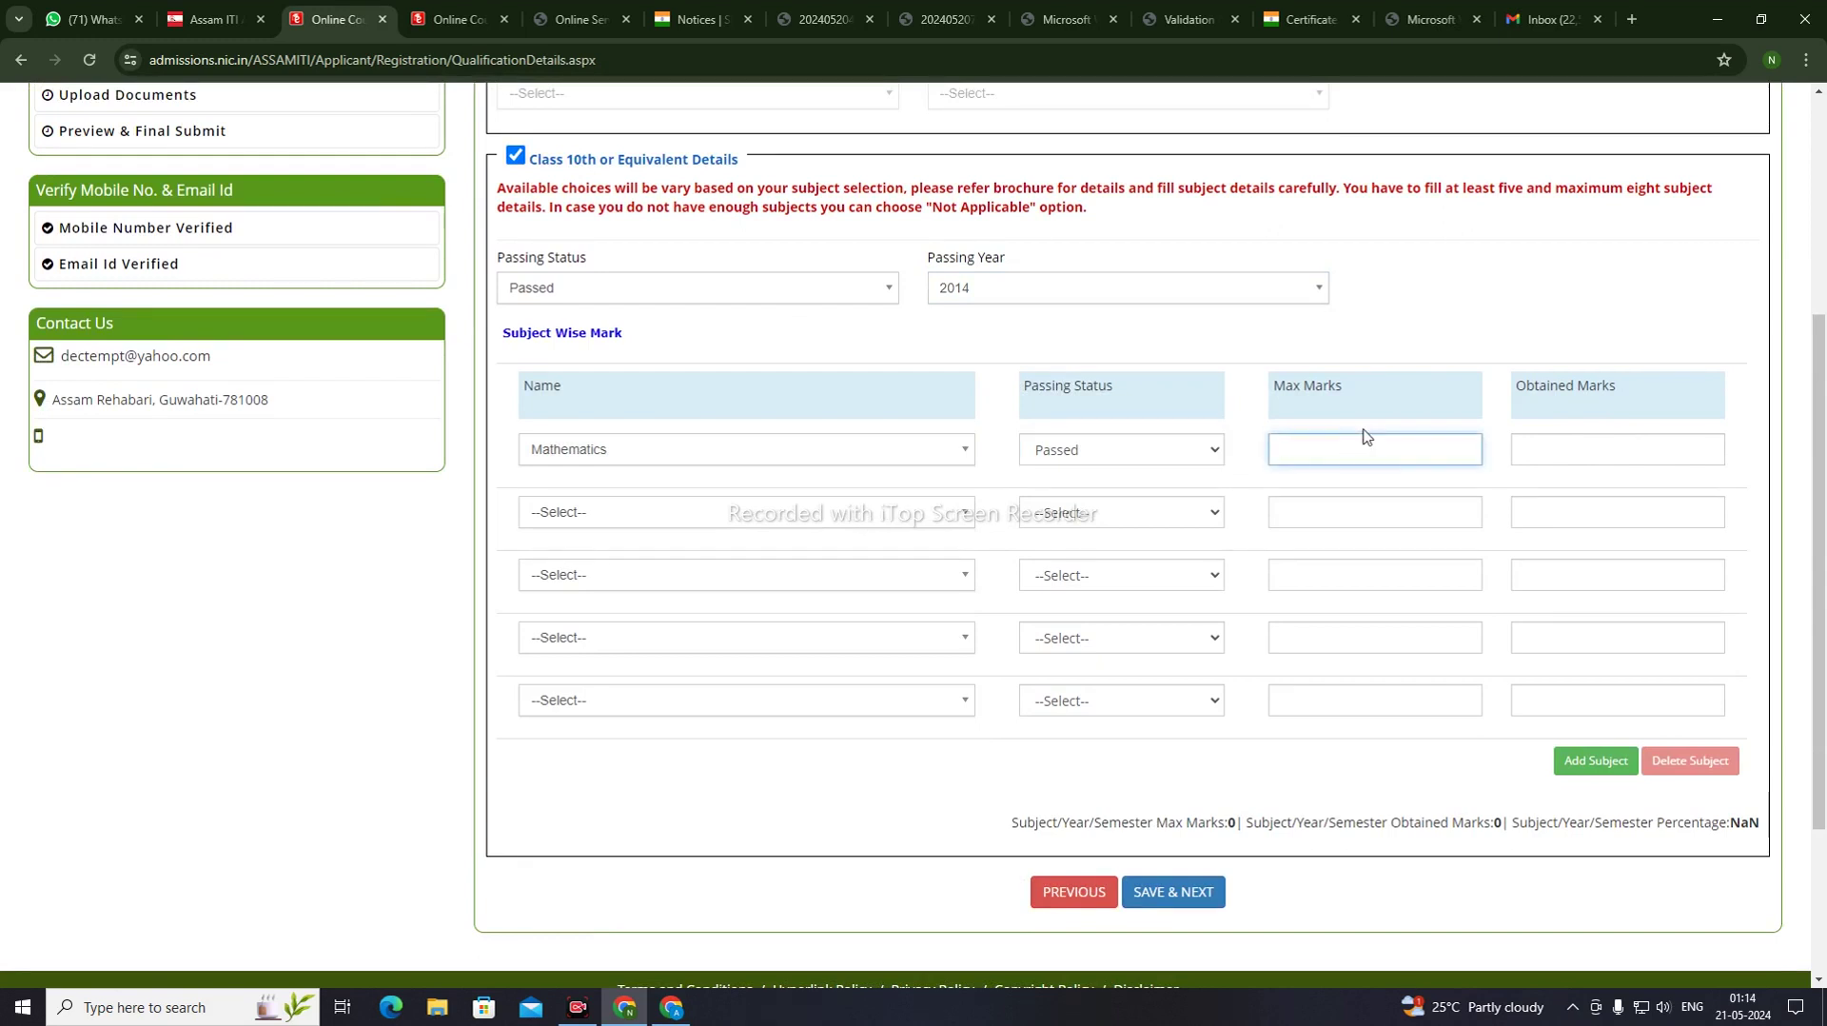
click(1628, 459)
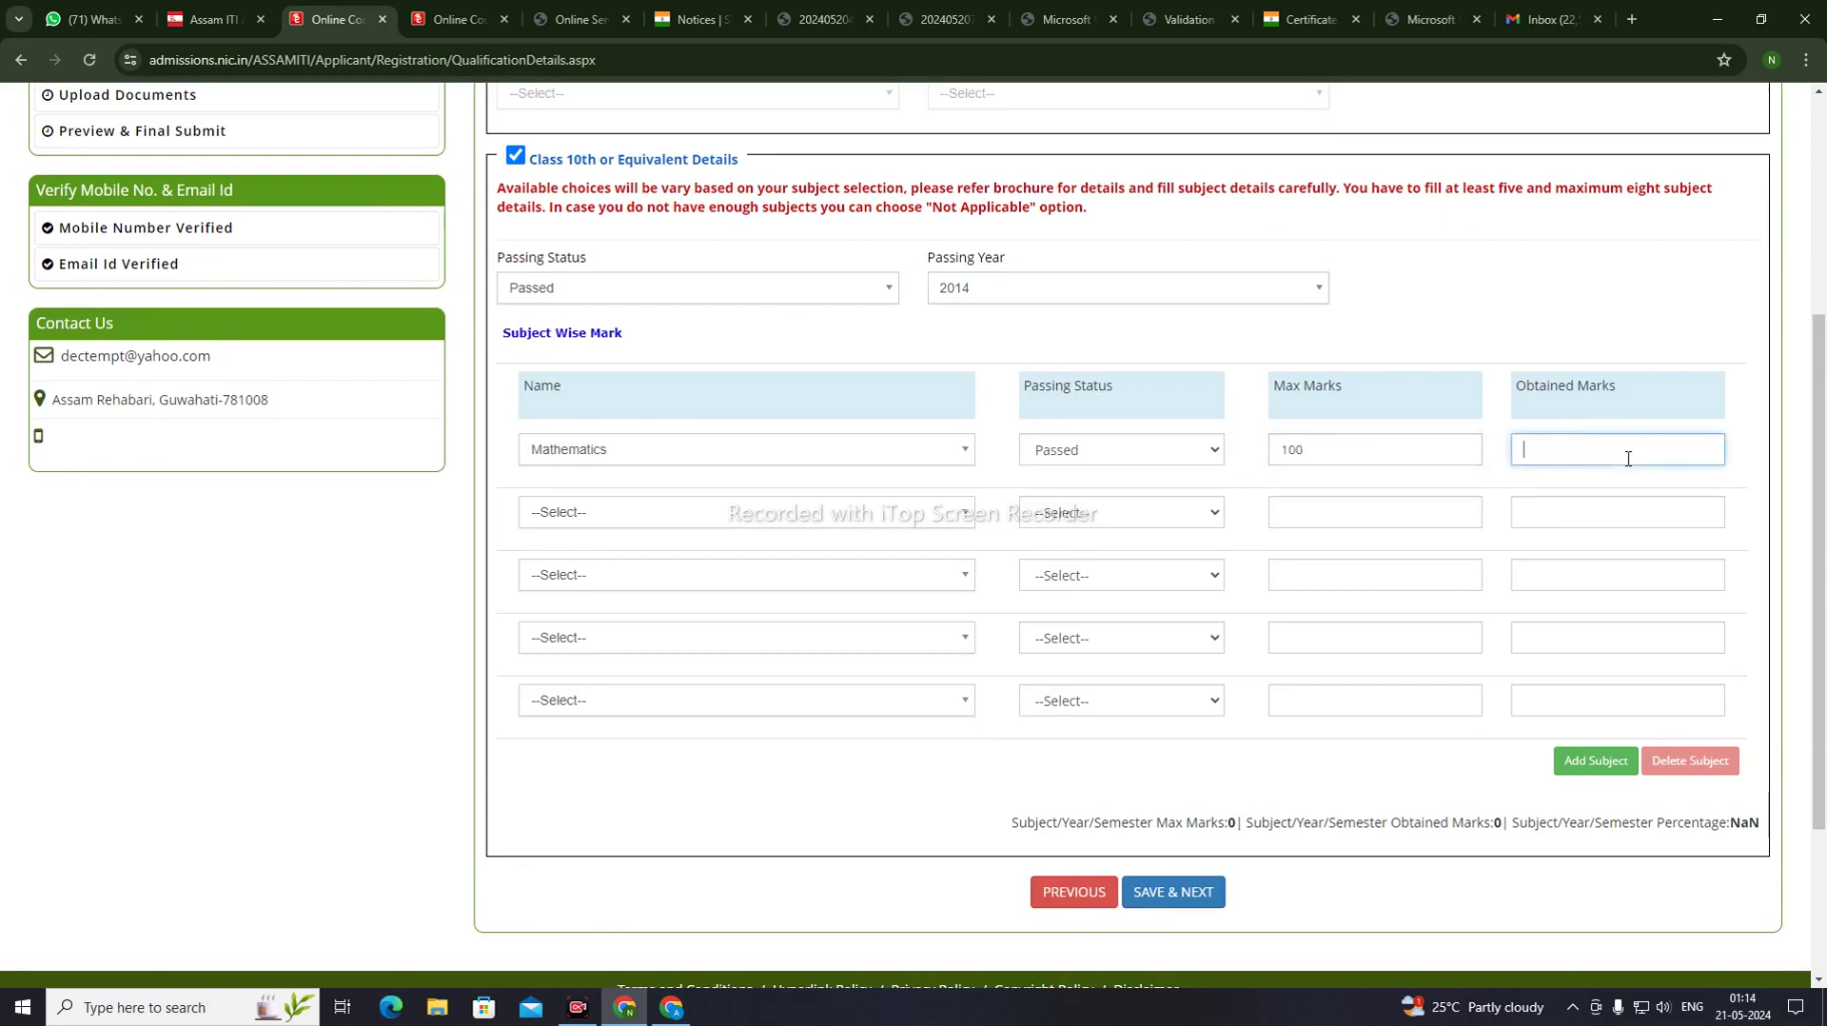
text(50)
click(571, 511)
click(483, 531)
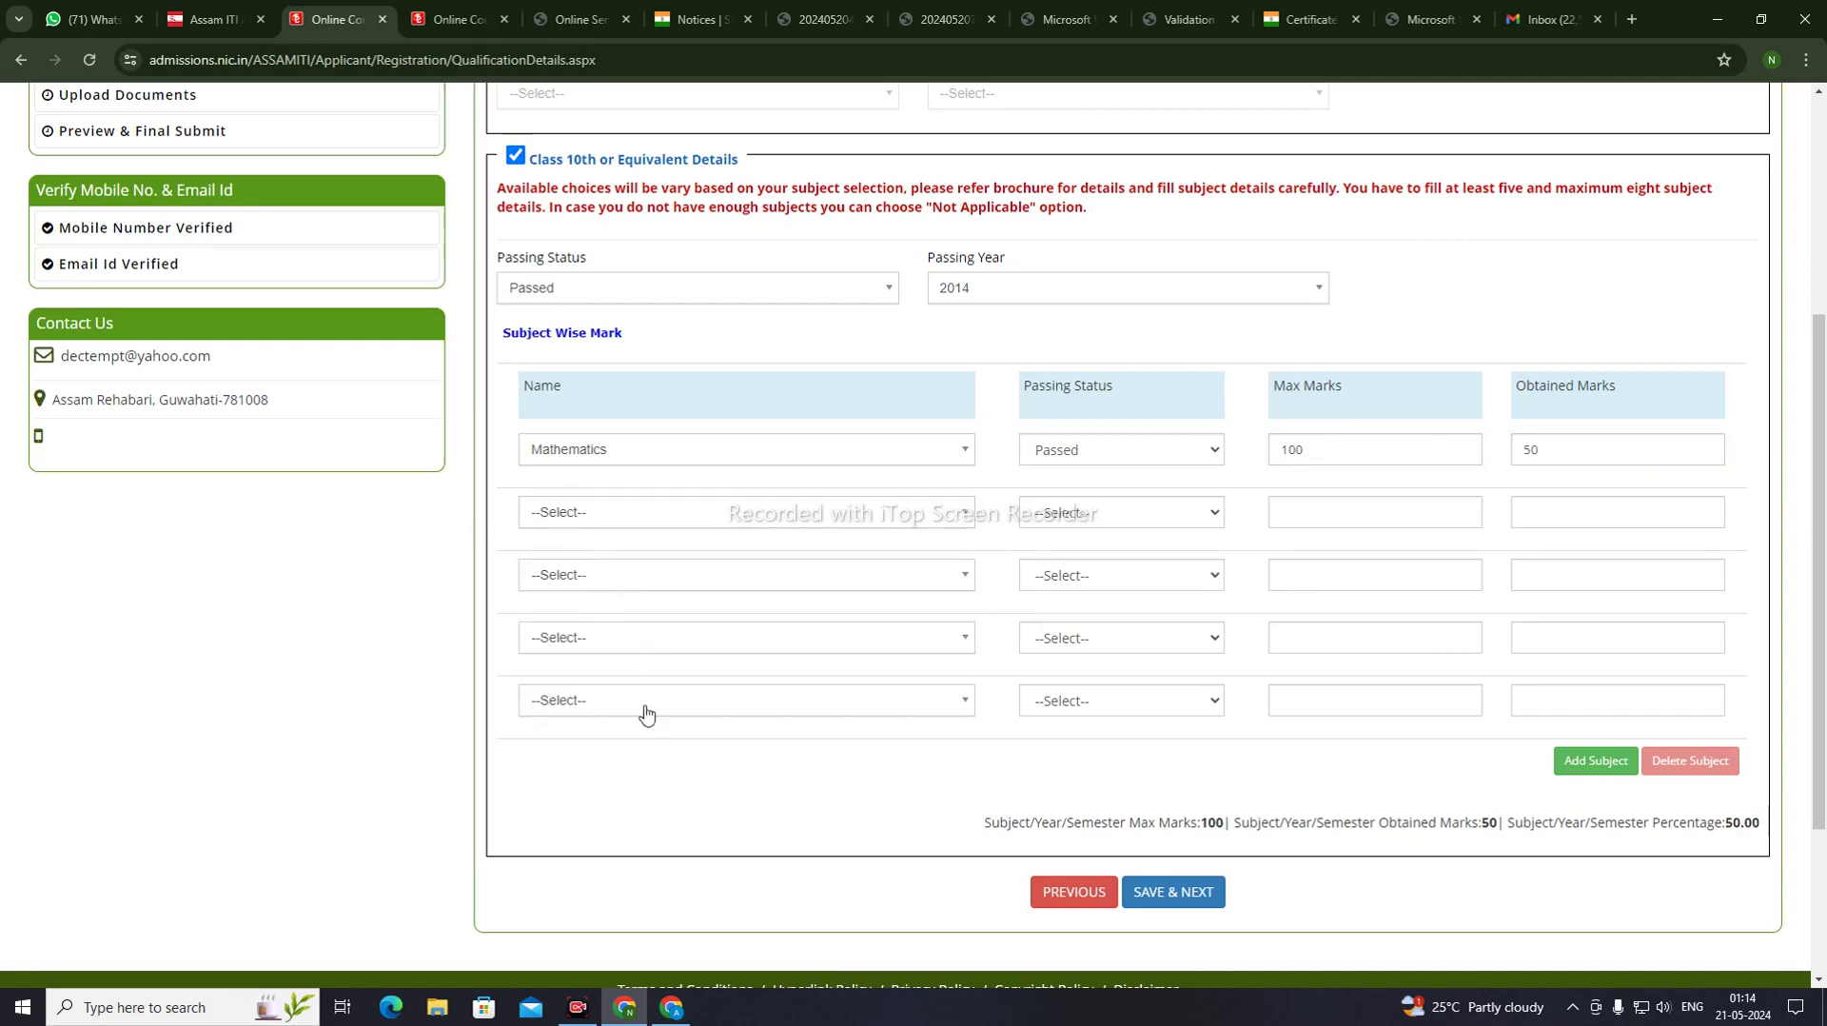
scroll(1150, 768, down, 1)
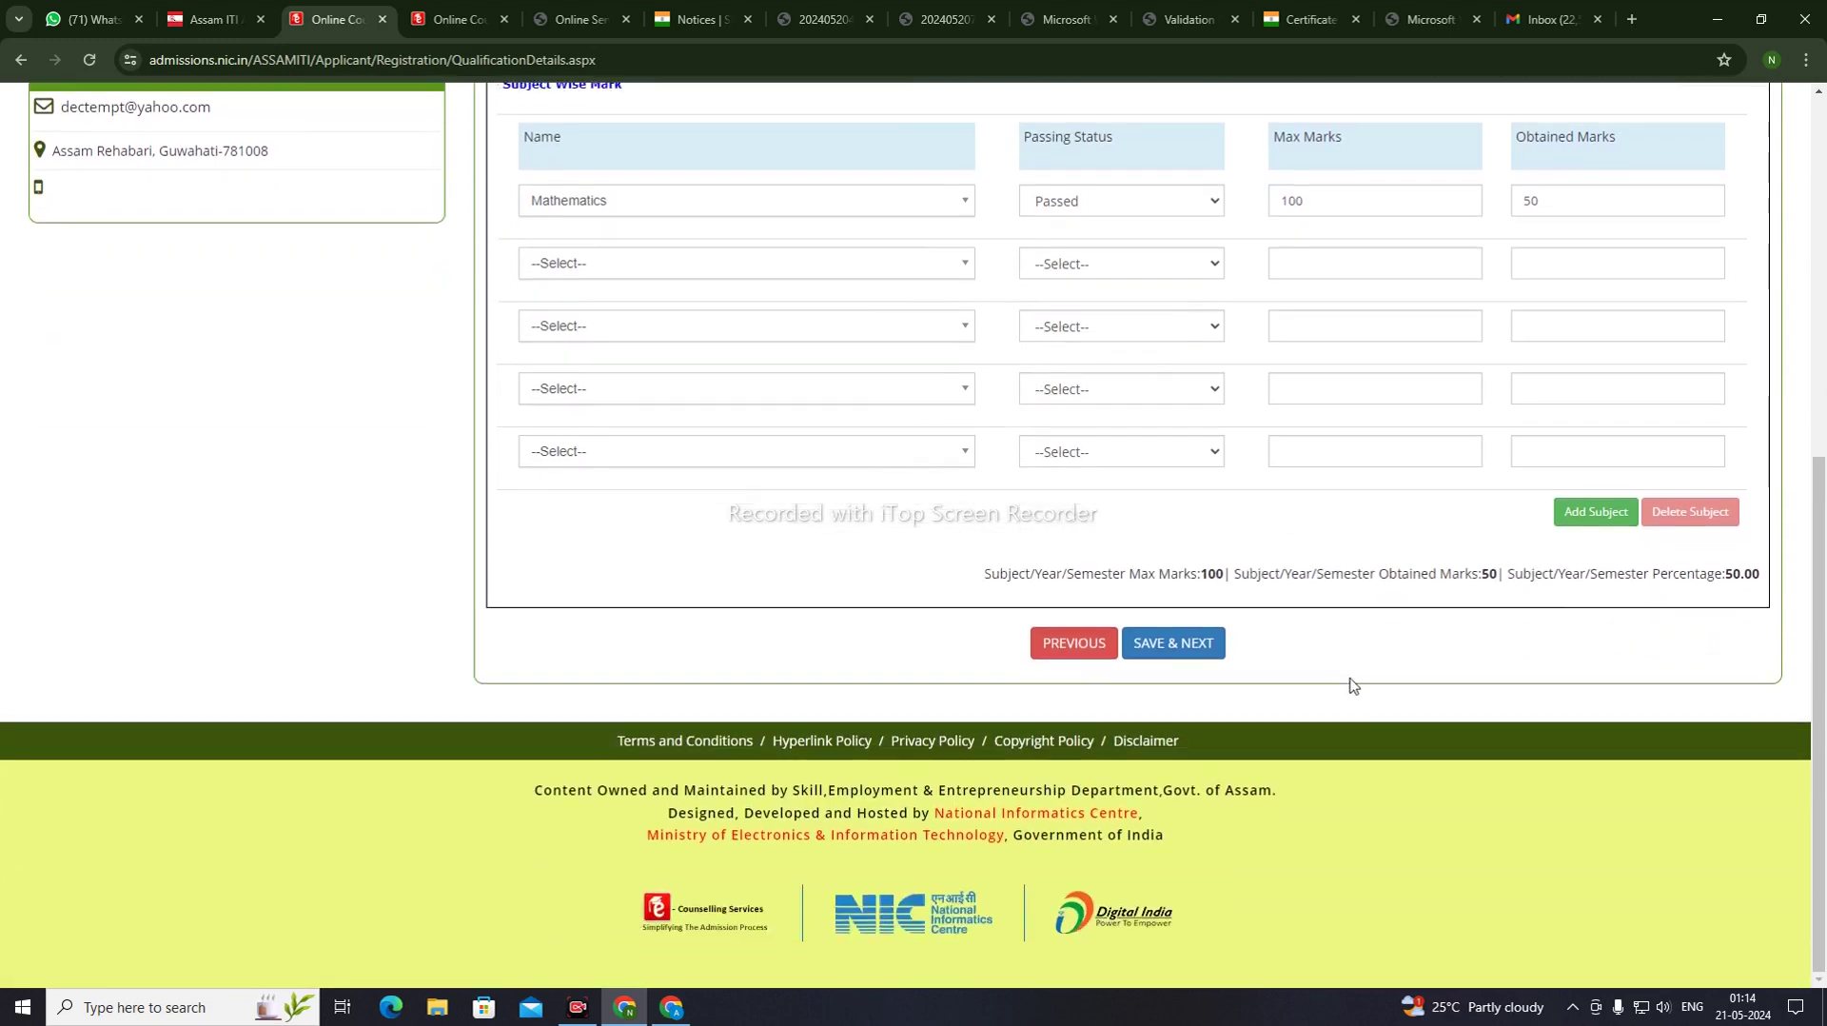
scroll(1369, 689, down, 2)
scroll(1713, 595, up, 2)
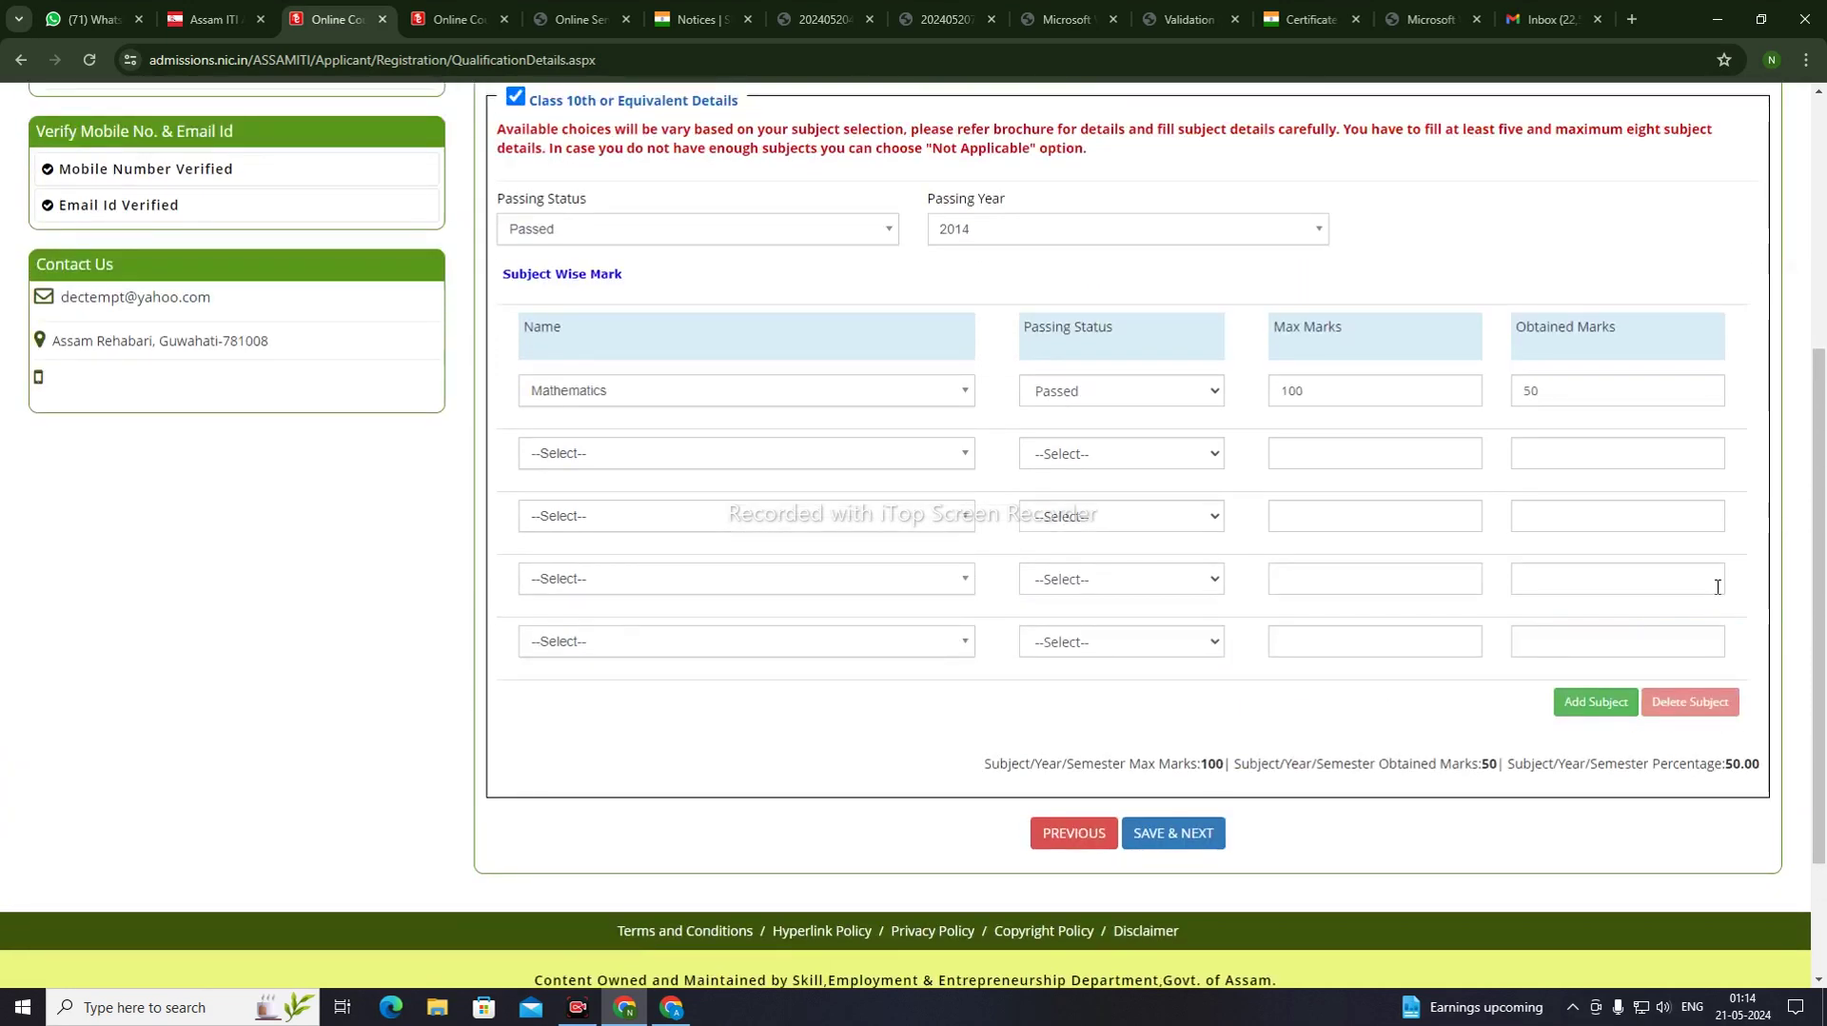
scroll(1718, 586, up, 1)
scroll(1694, 571, down, 3)
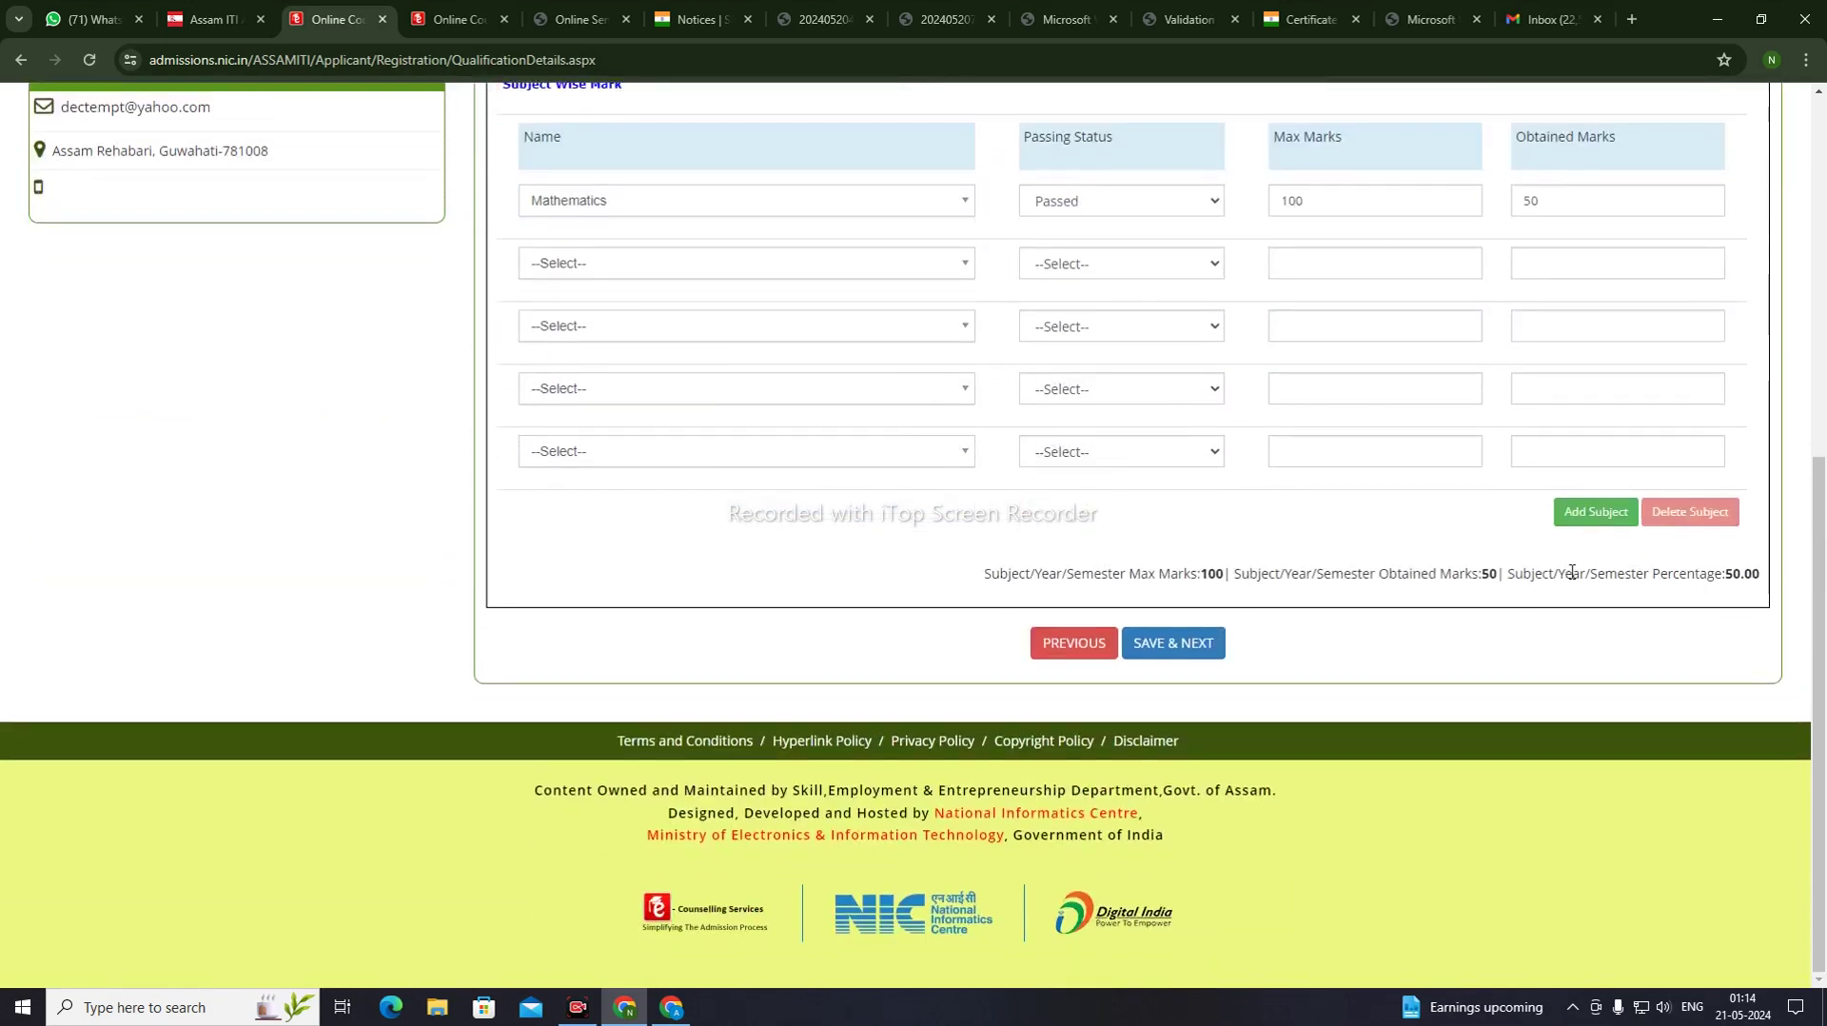
scroll(1342, 543, up, 2)
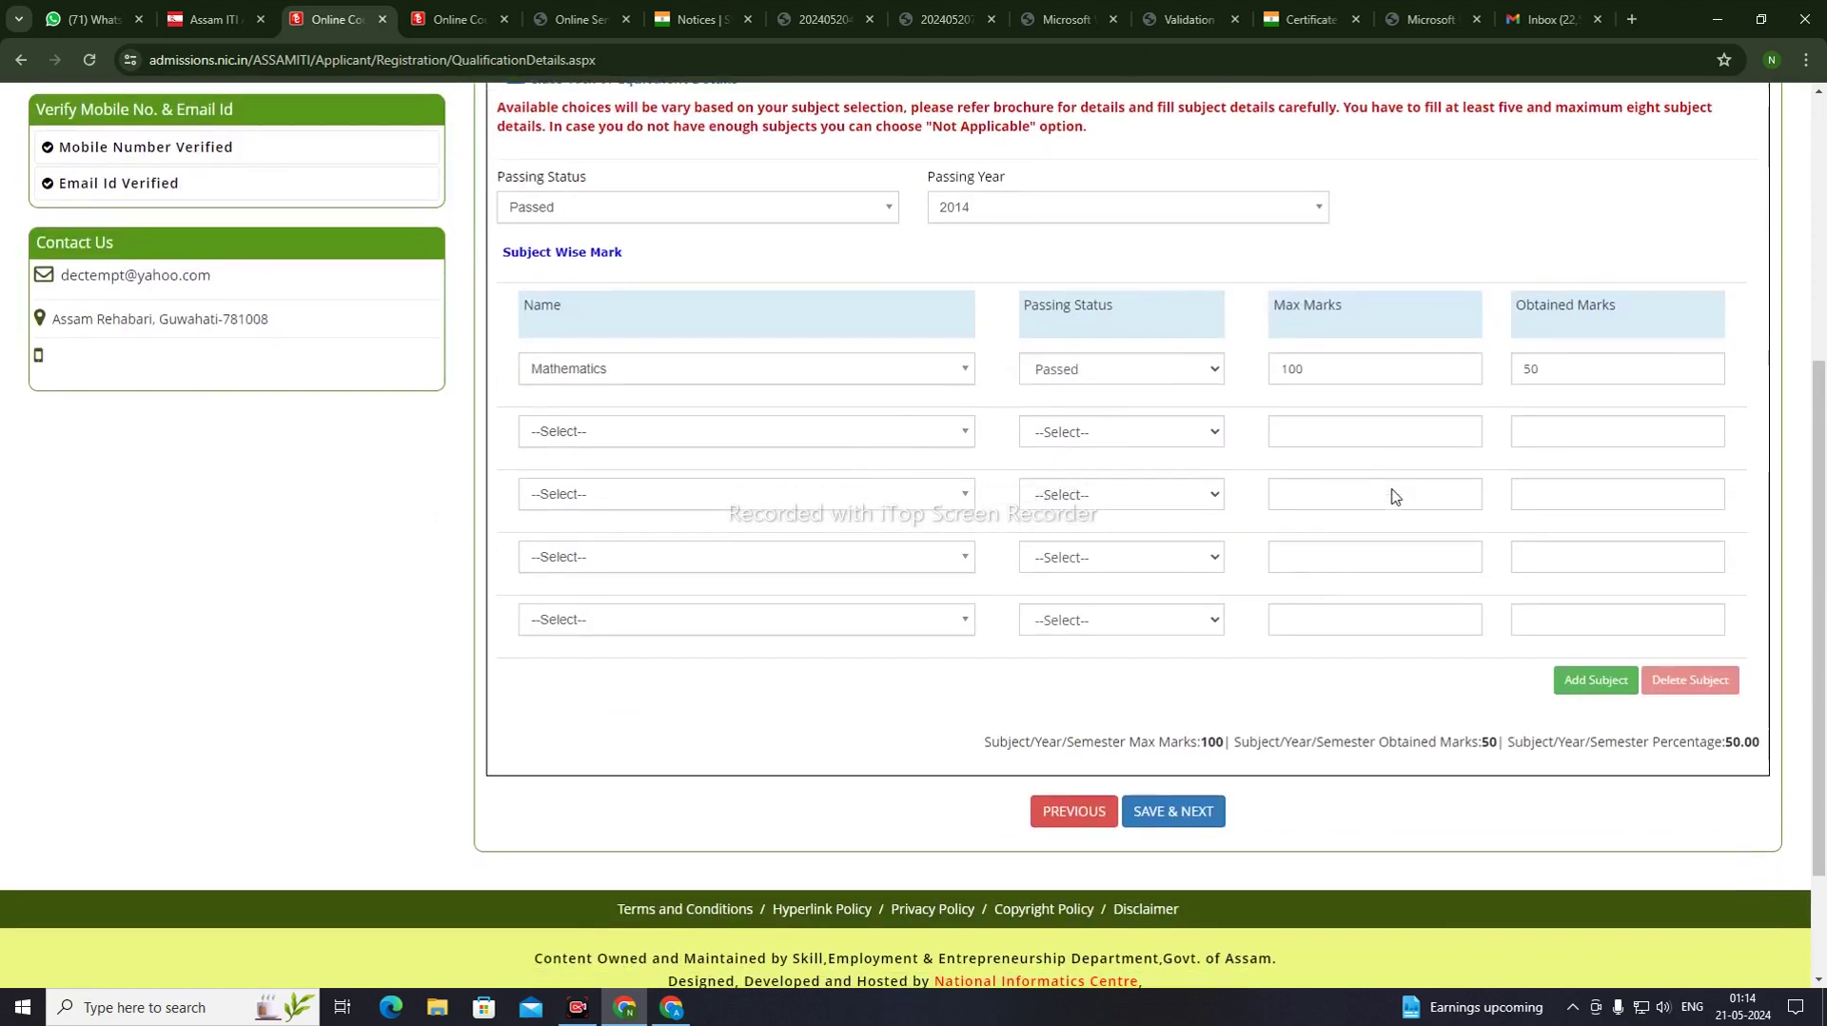
scroll(1395, 495, down, 2)
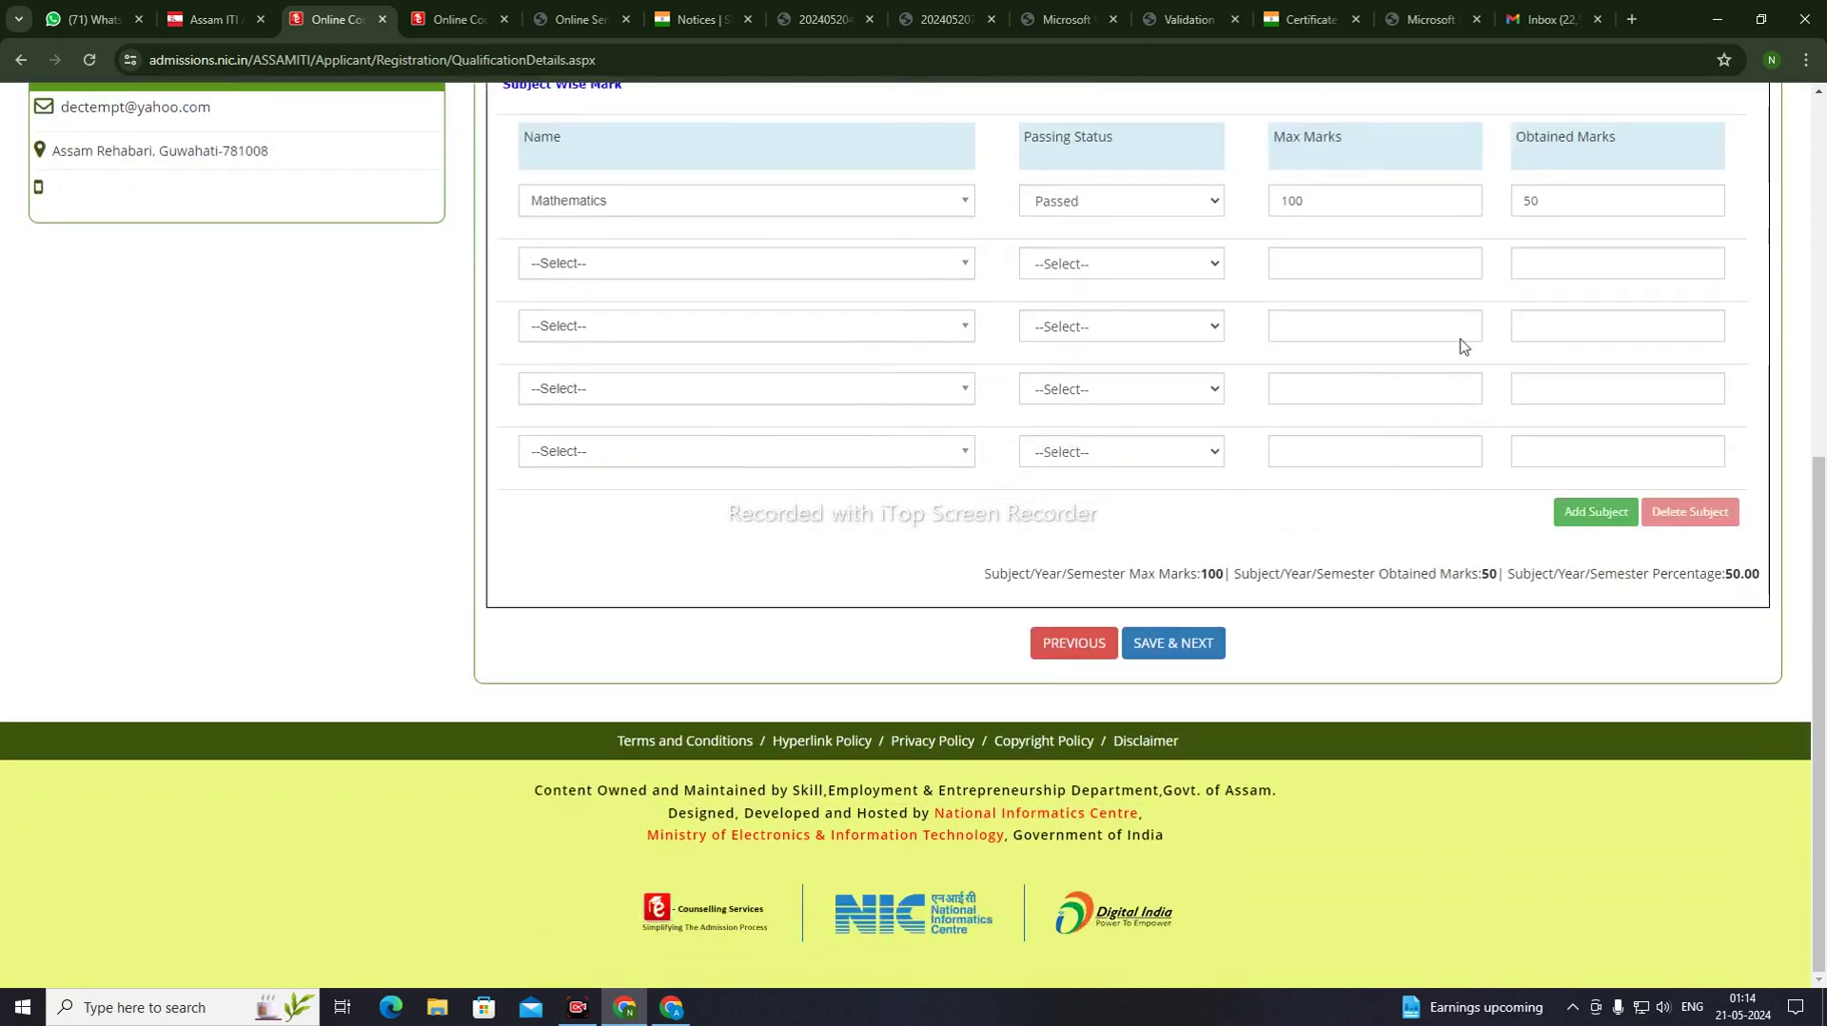
Set the second Class 10th subject to English with passing status Passed
click(719, 269)
scroll(594, 489, down, 2)
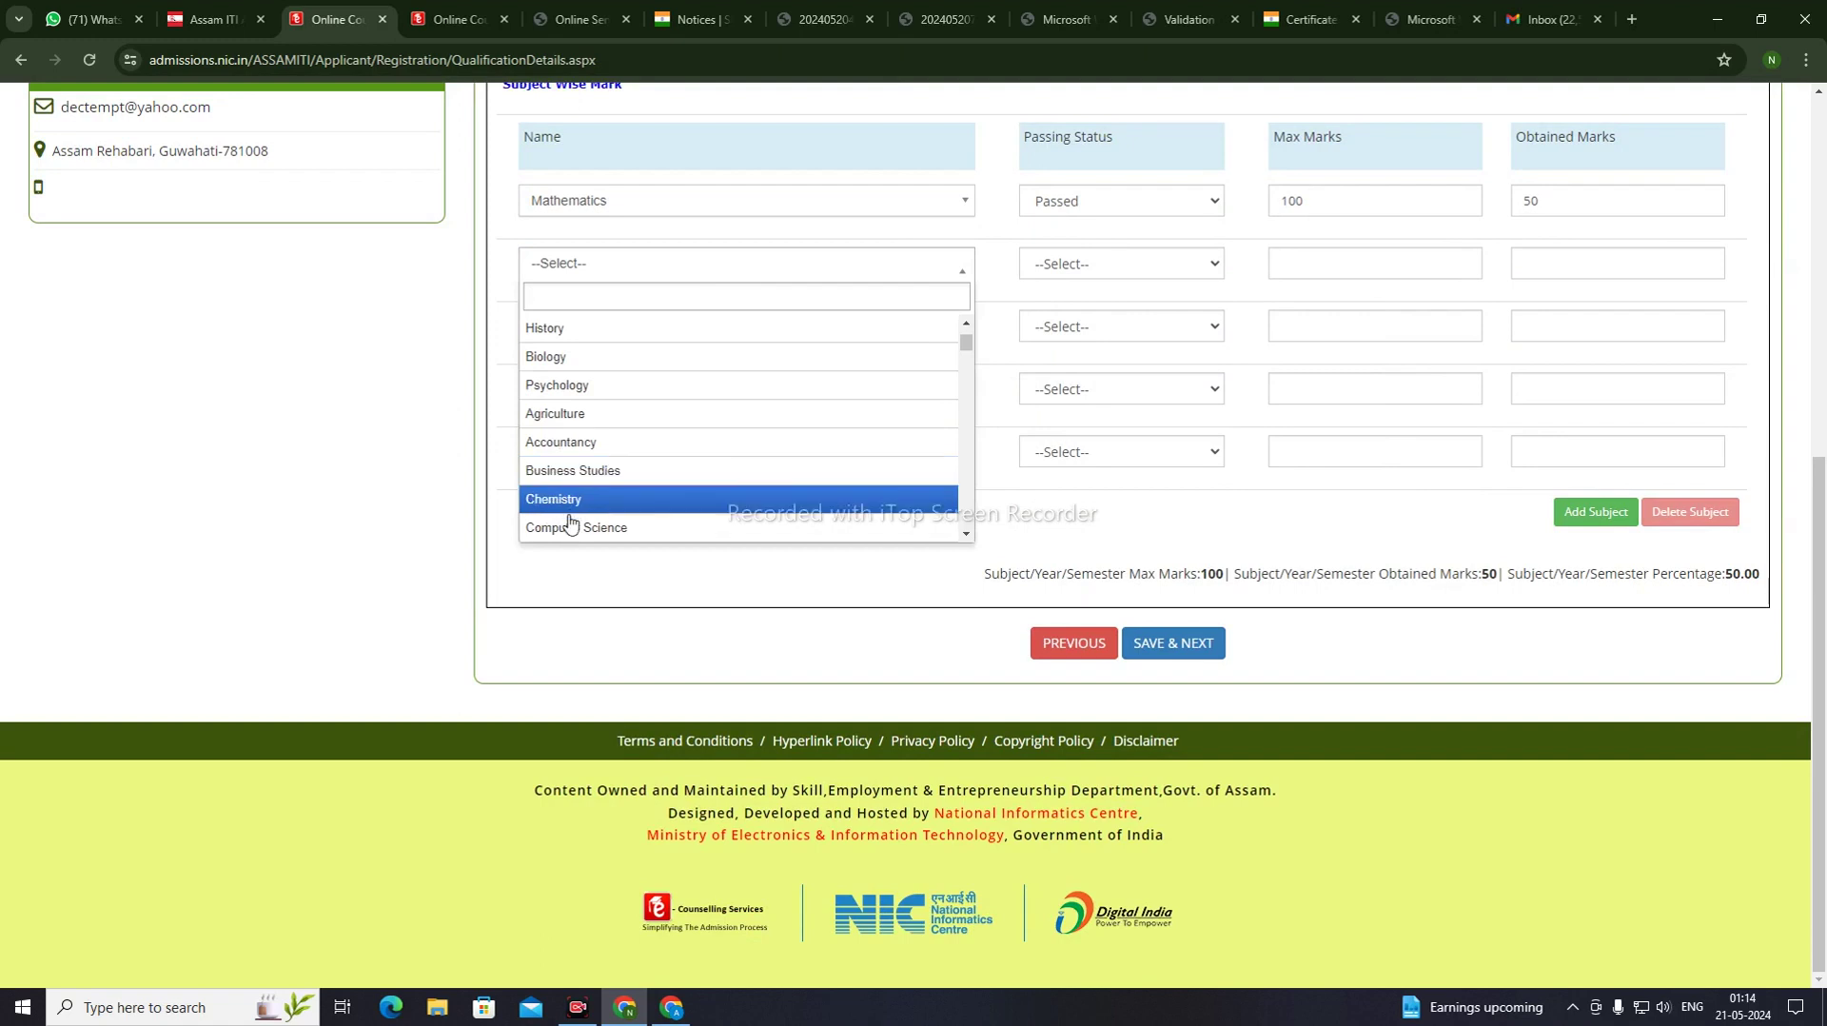
scroll(576, 504, down, 1)
click(584, 481)
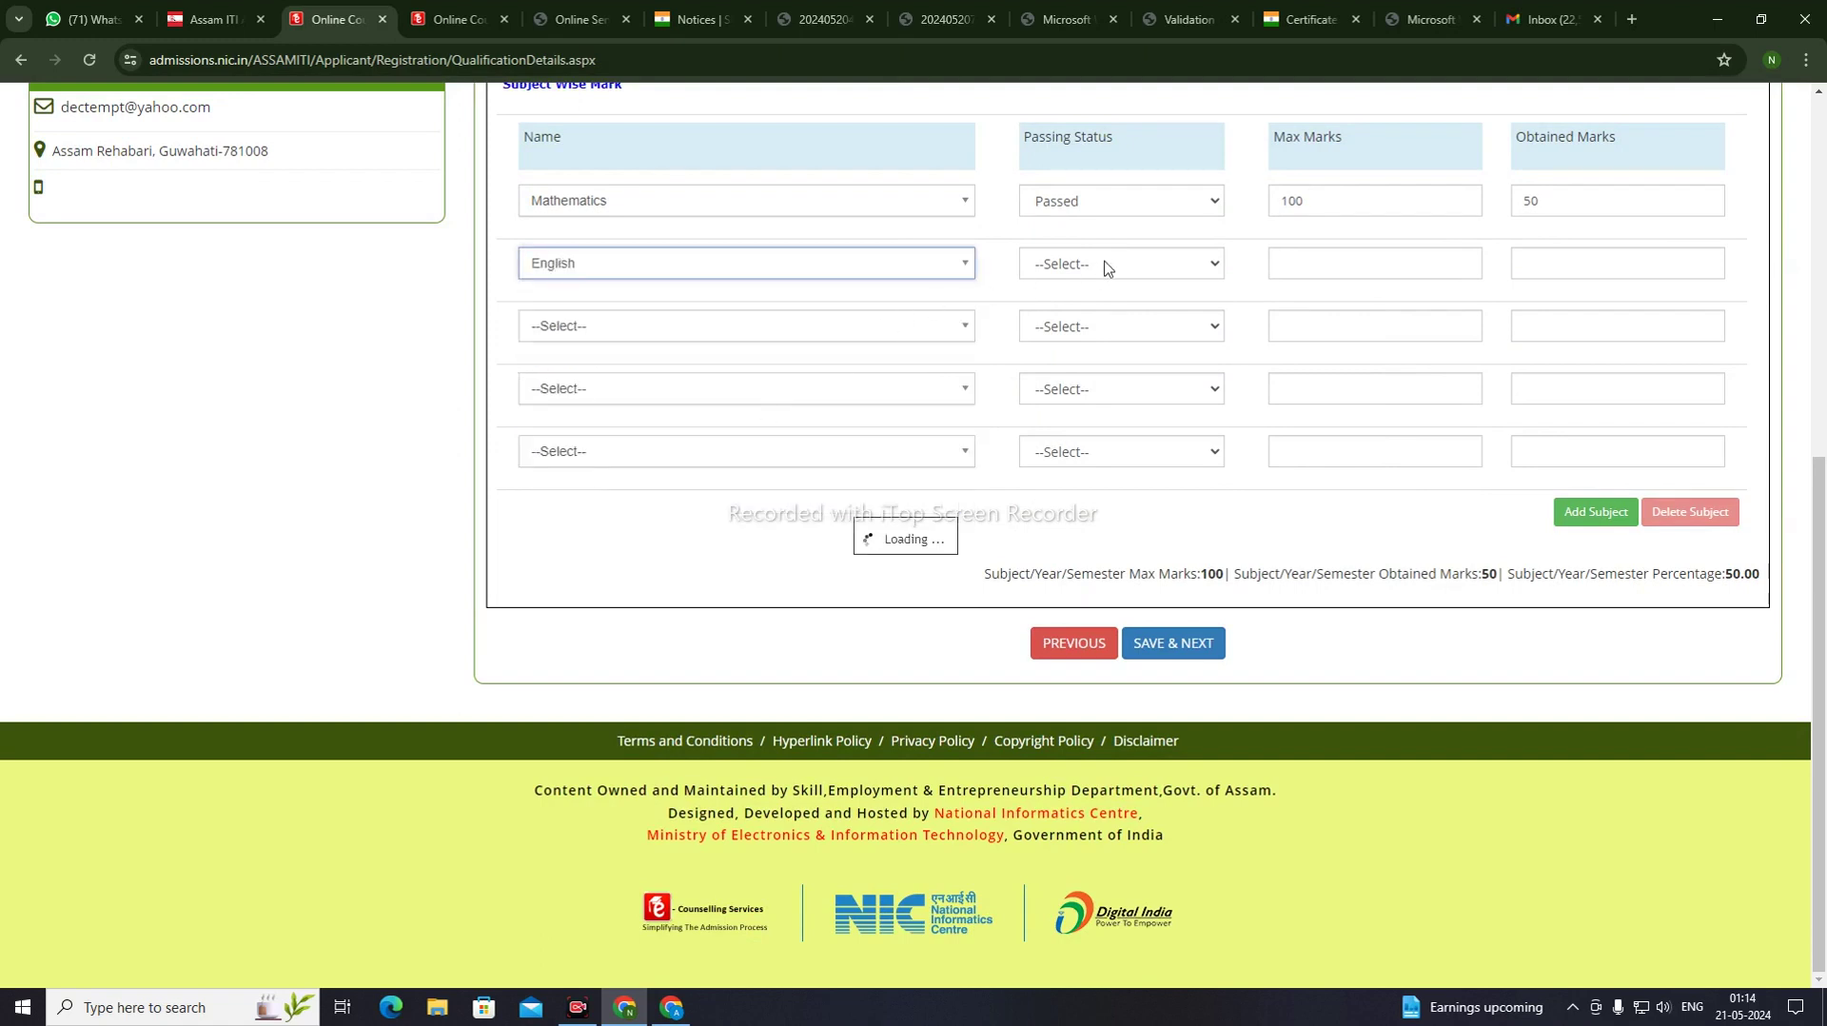
click(1073, 262)
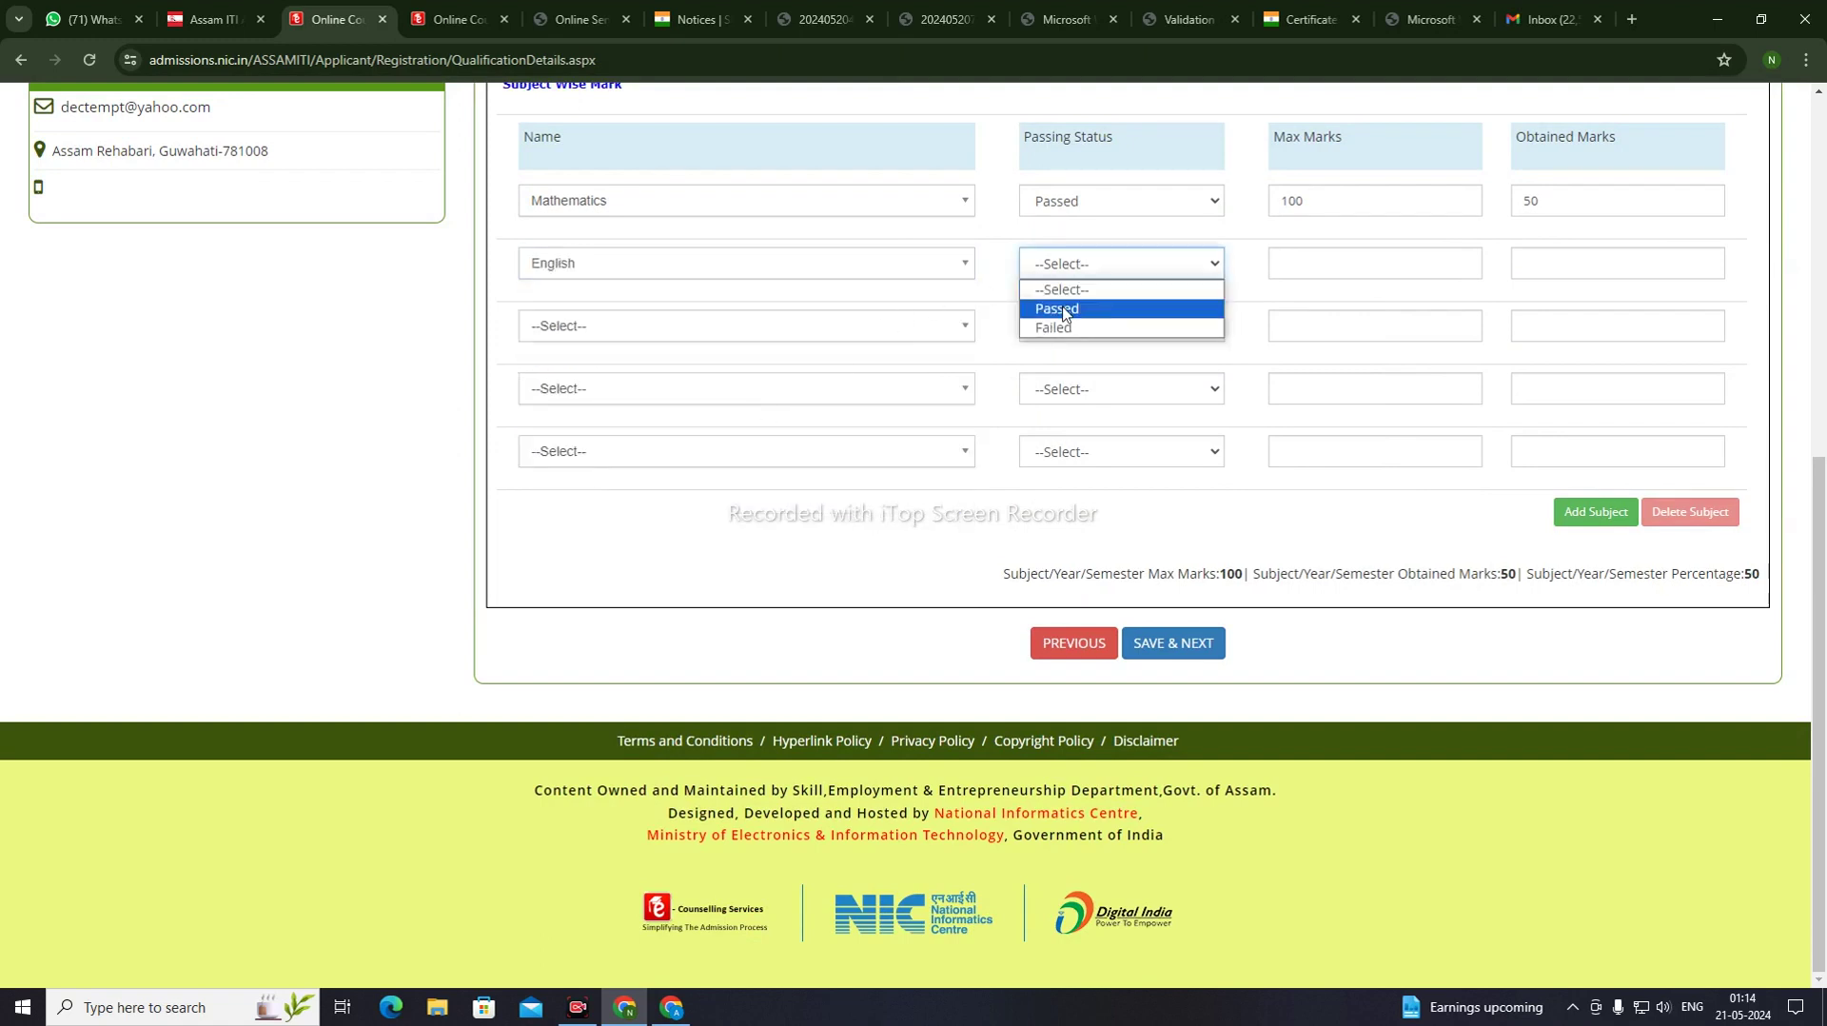
click(1056, 297)
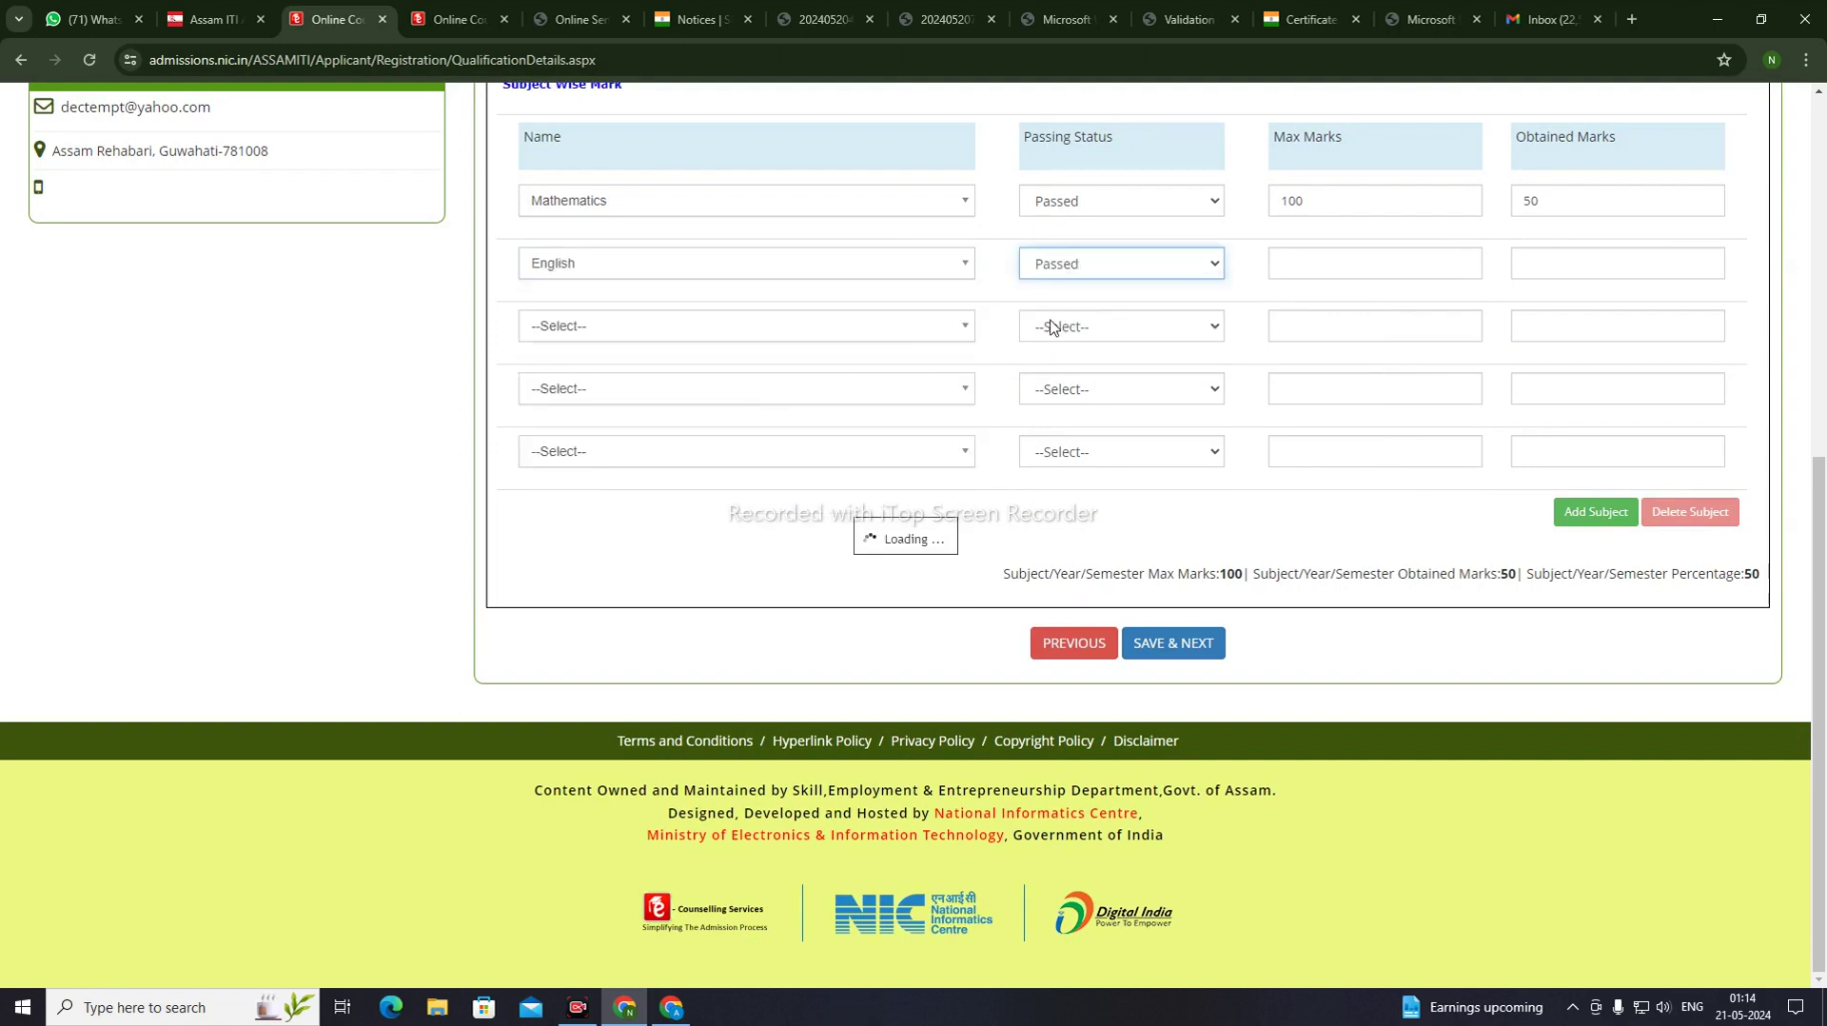
Choose Social Science as the third Class 10th subject
click(626, 335)
scroll(585, 523, down, 6)
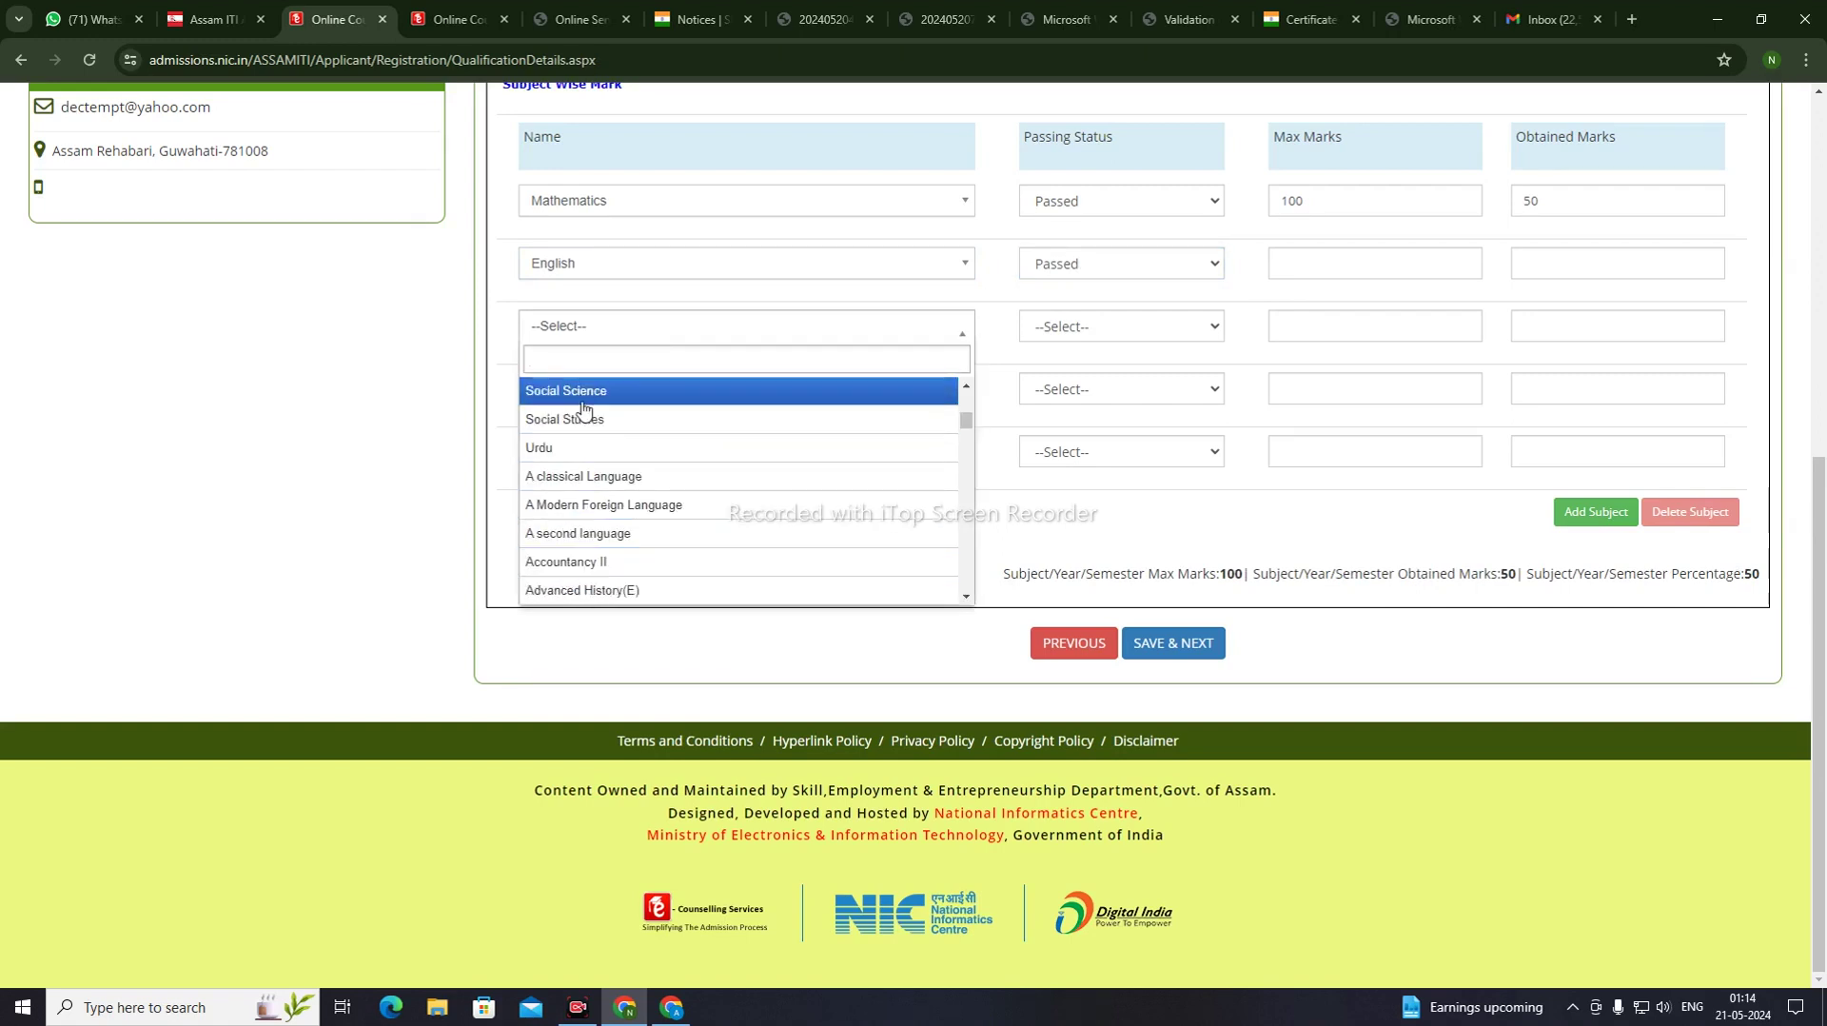
scroll(583, 409, up, 2)
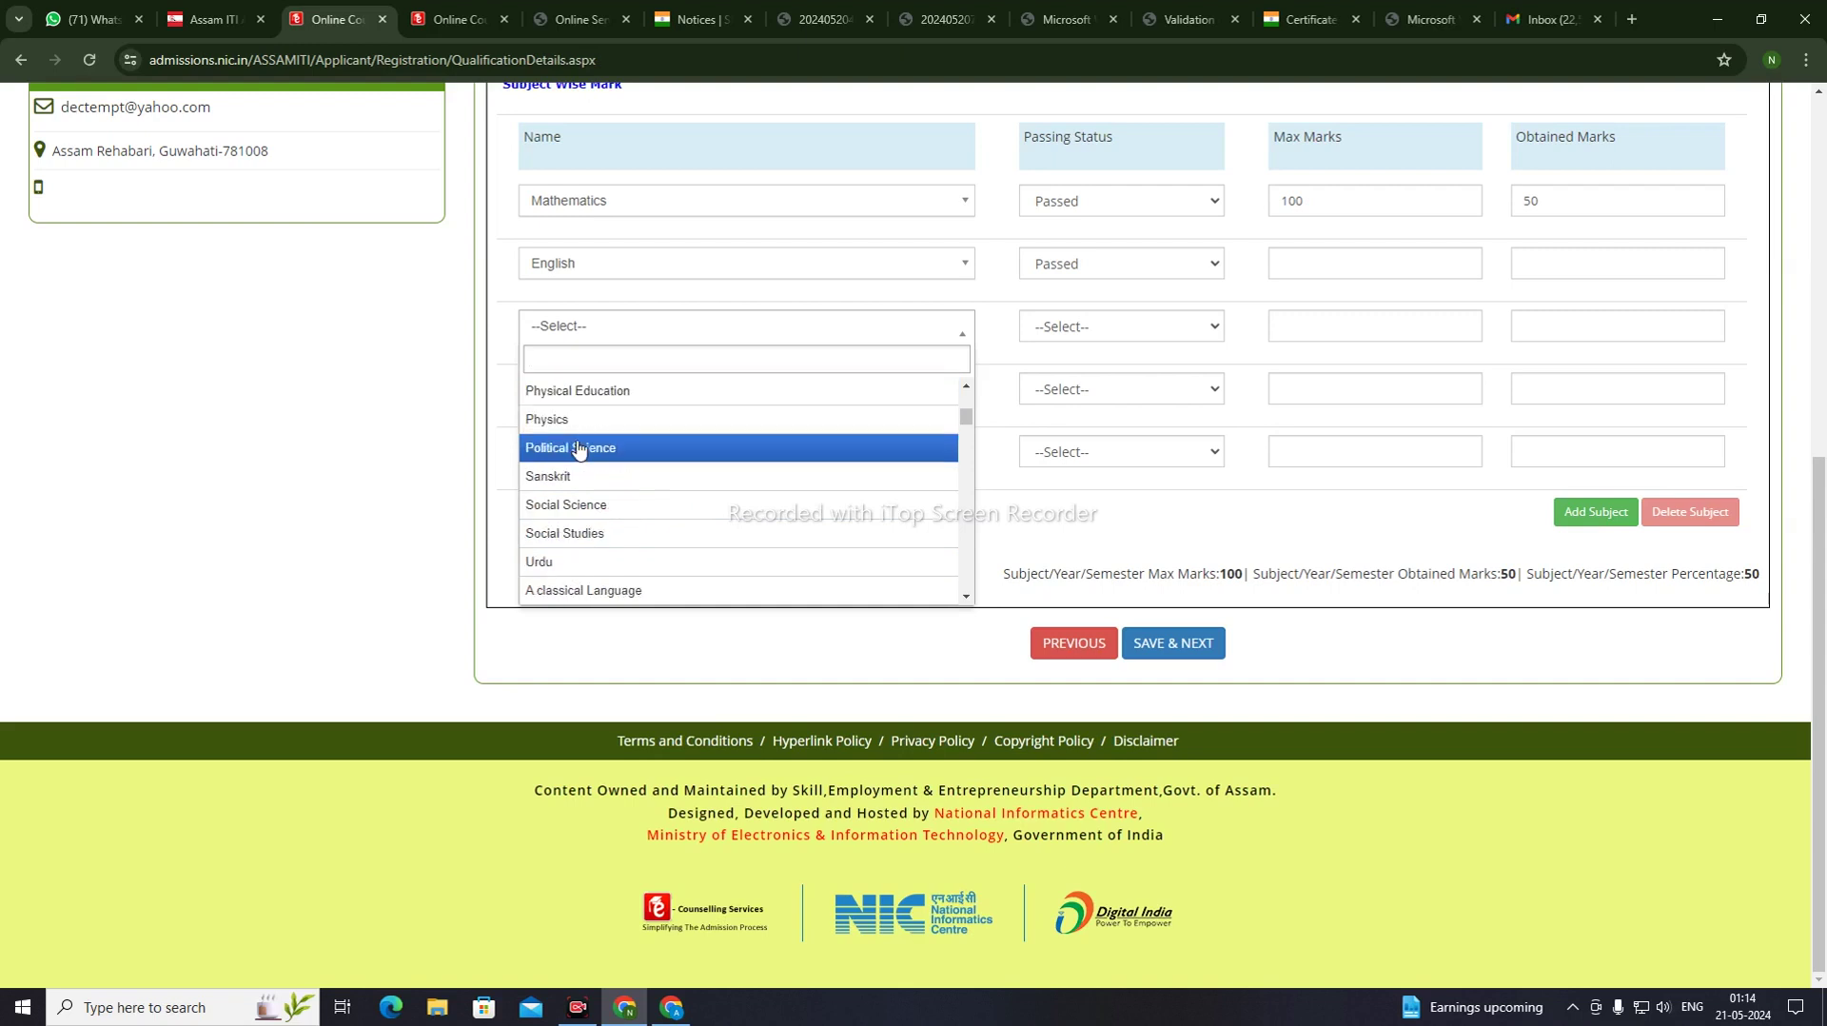
click(560, 503)
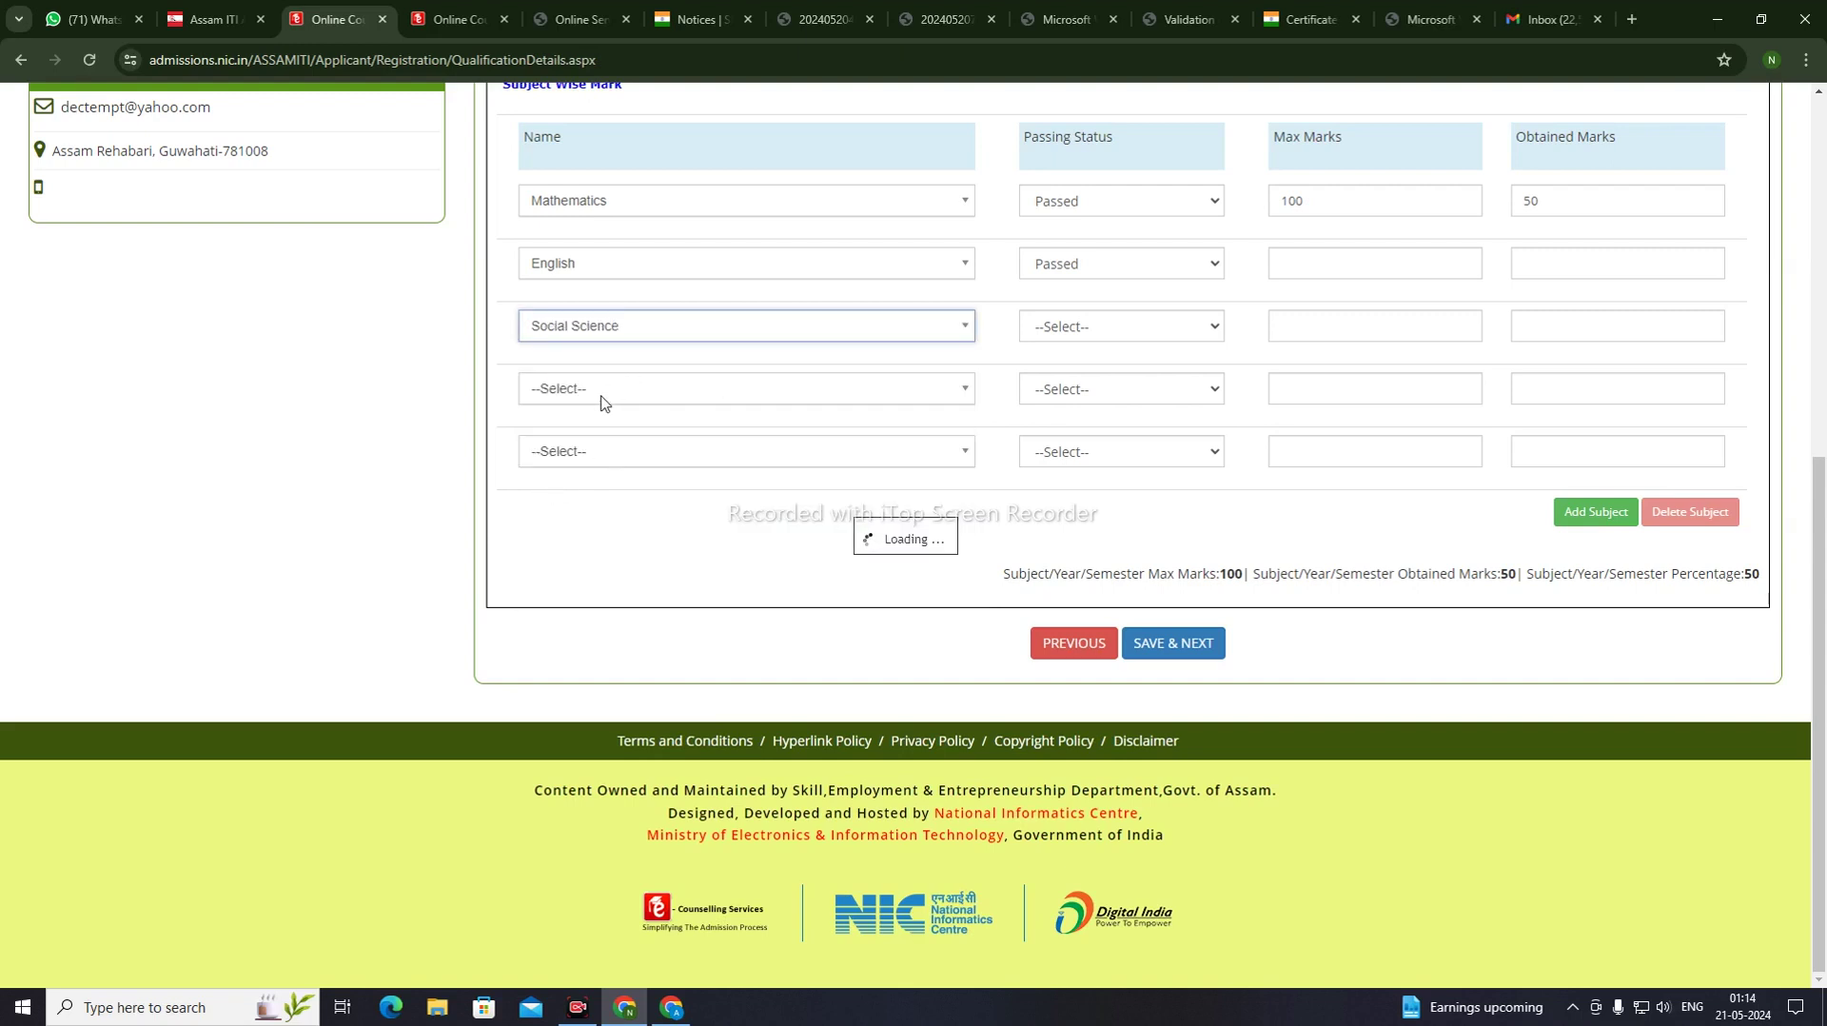
Choose Hindi as the fourth Class 10th subject
click(575, 382)
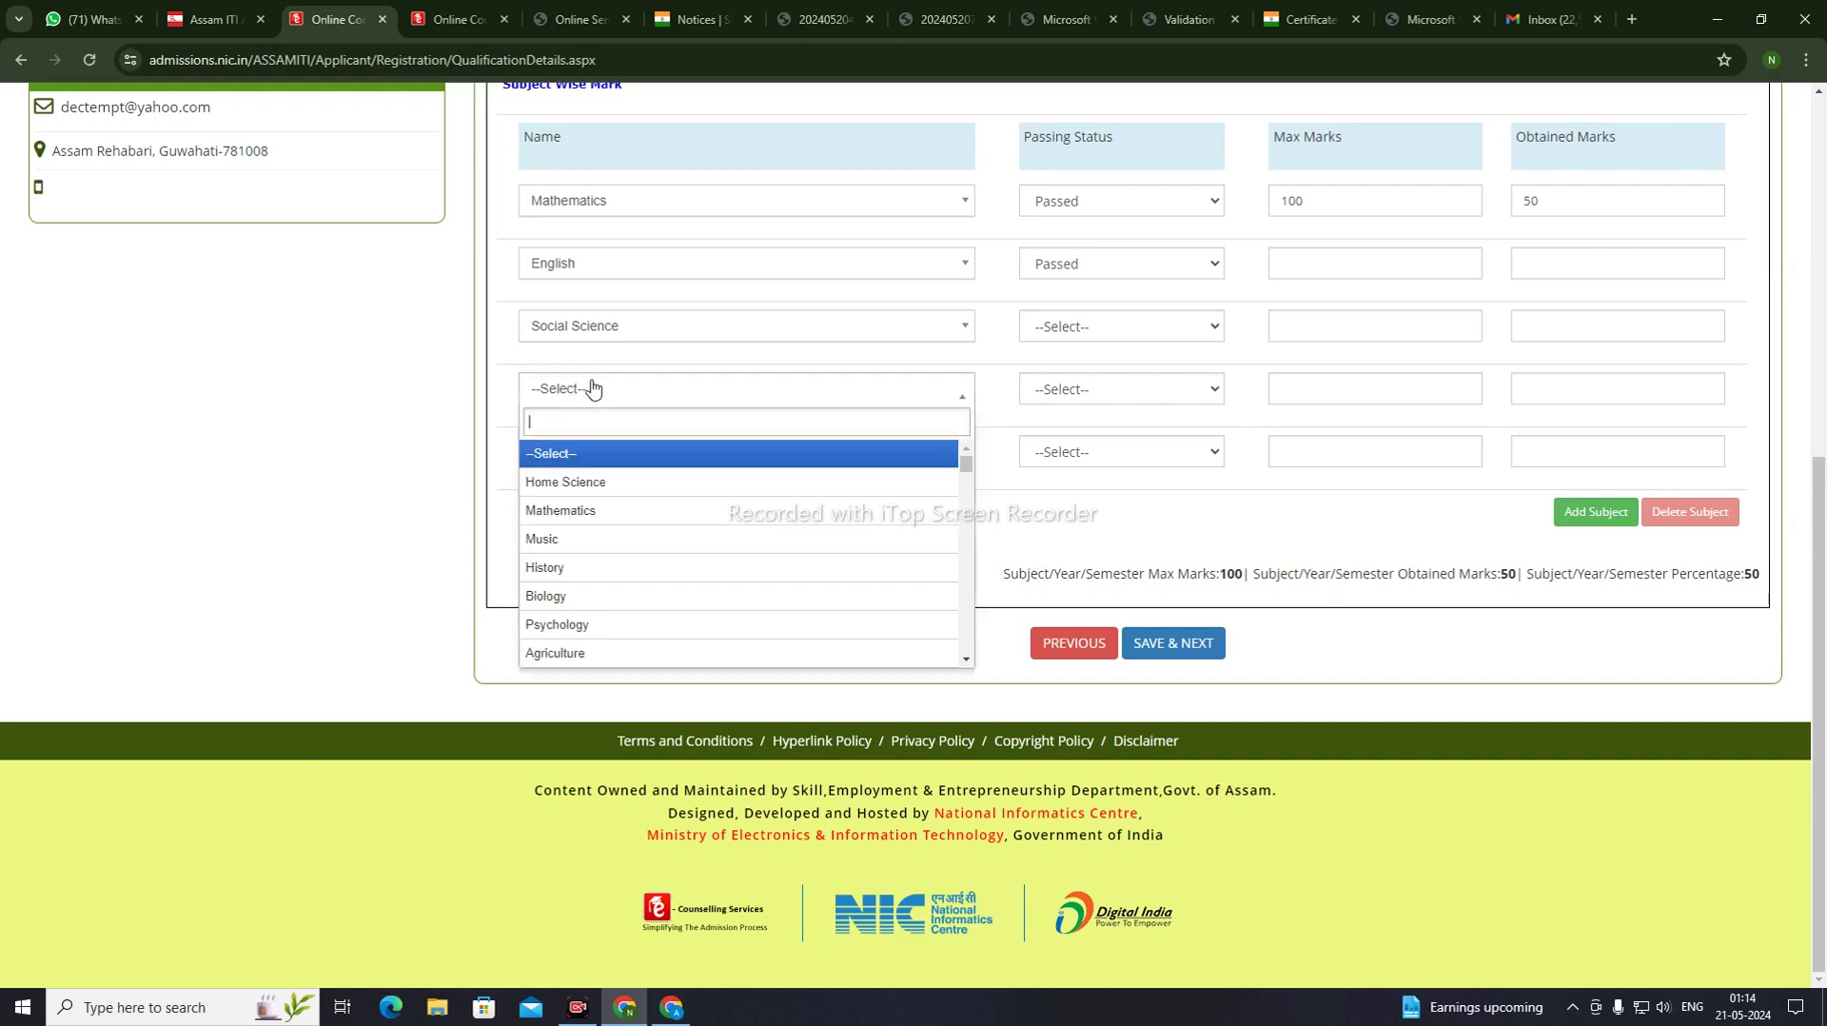
scroll(566, 623, down, 3)
scroll(560, 620, down, 3)
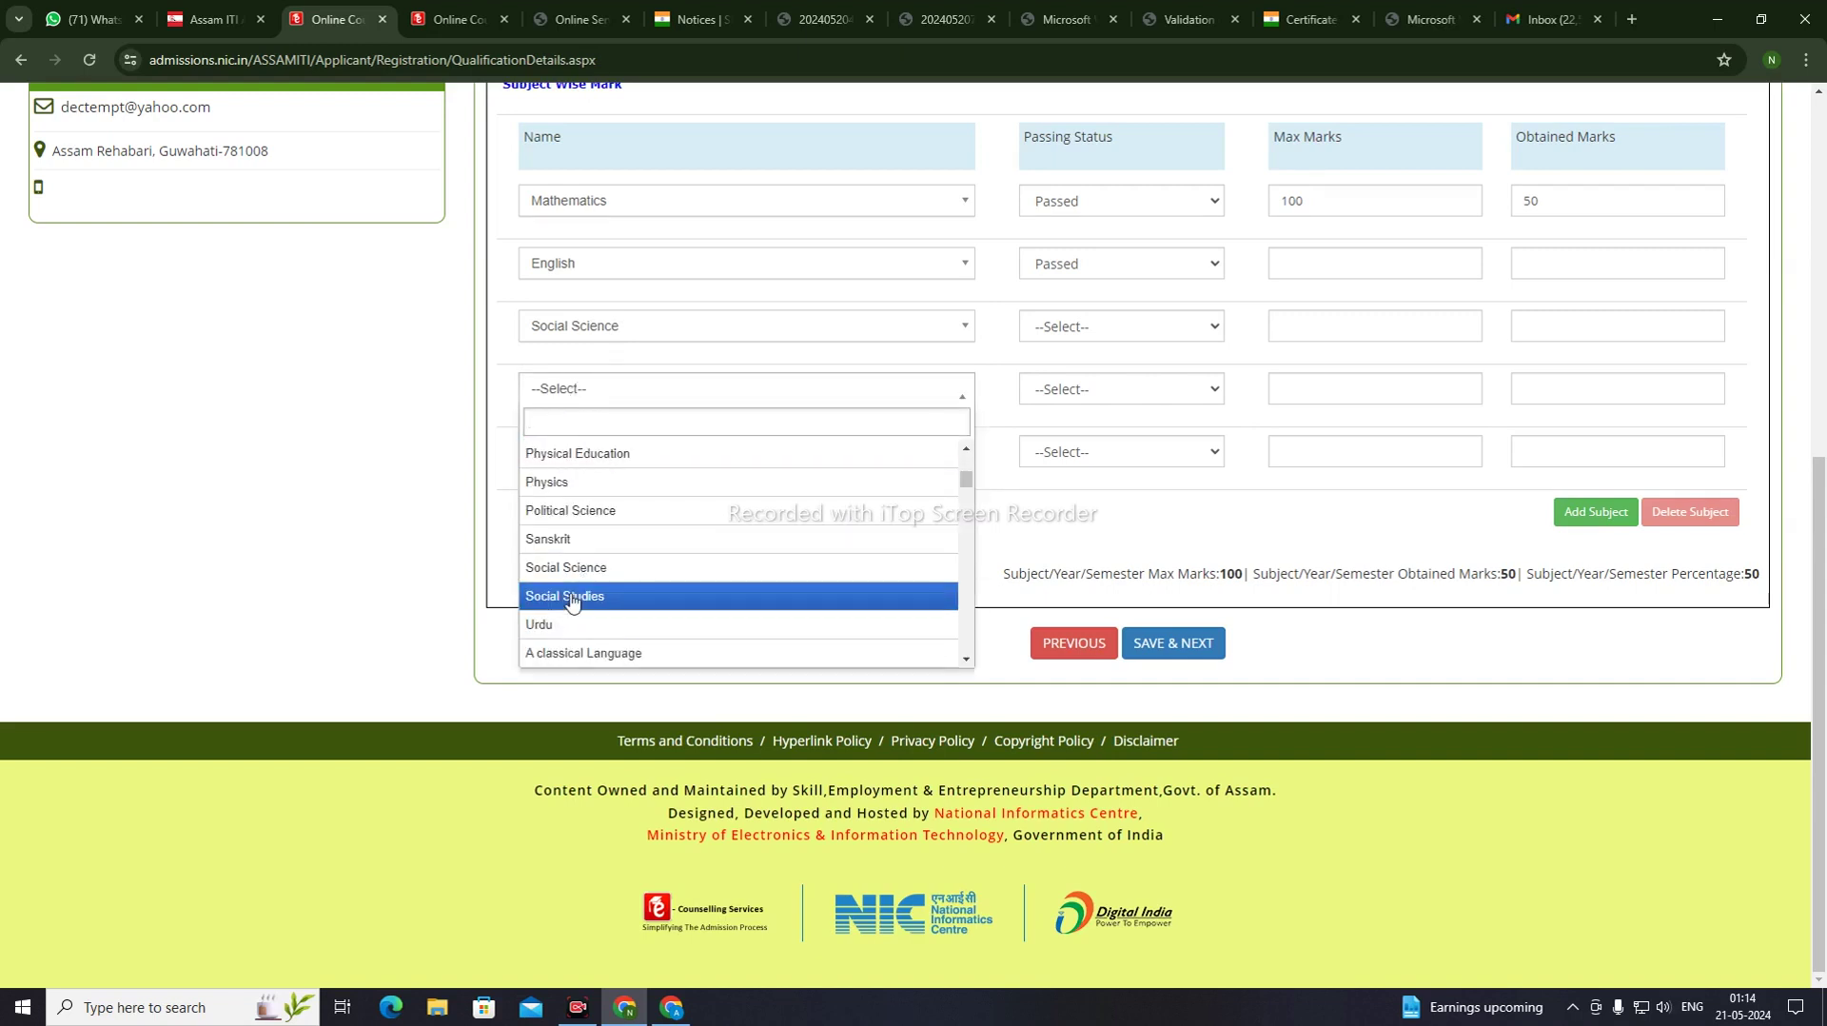
scroll(571, 602, up, 3)
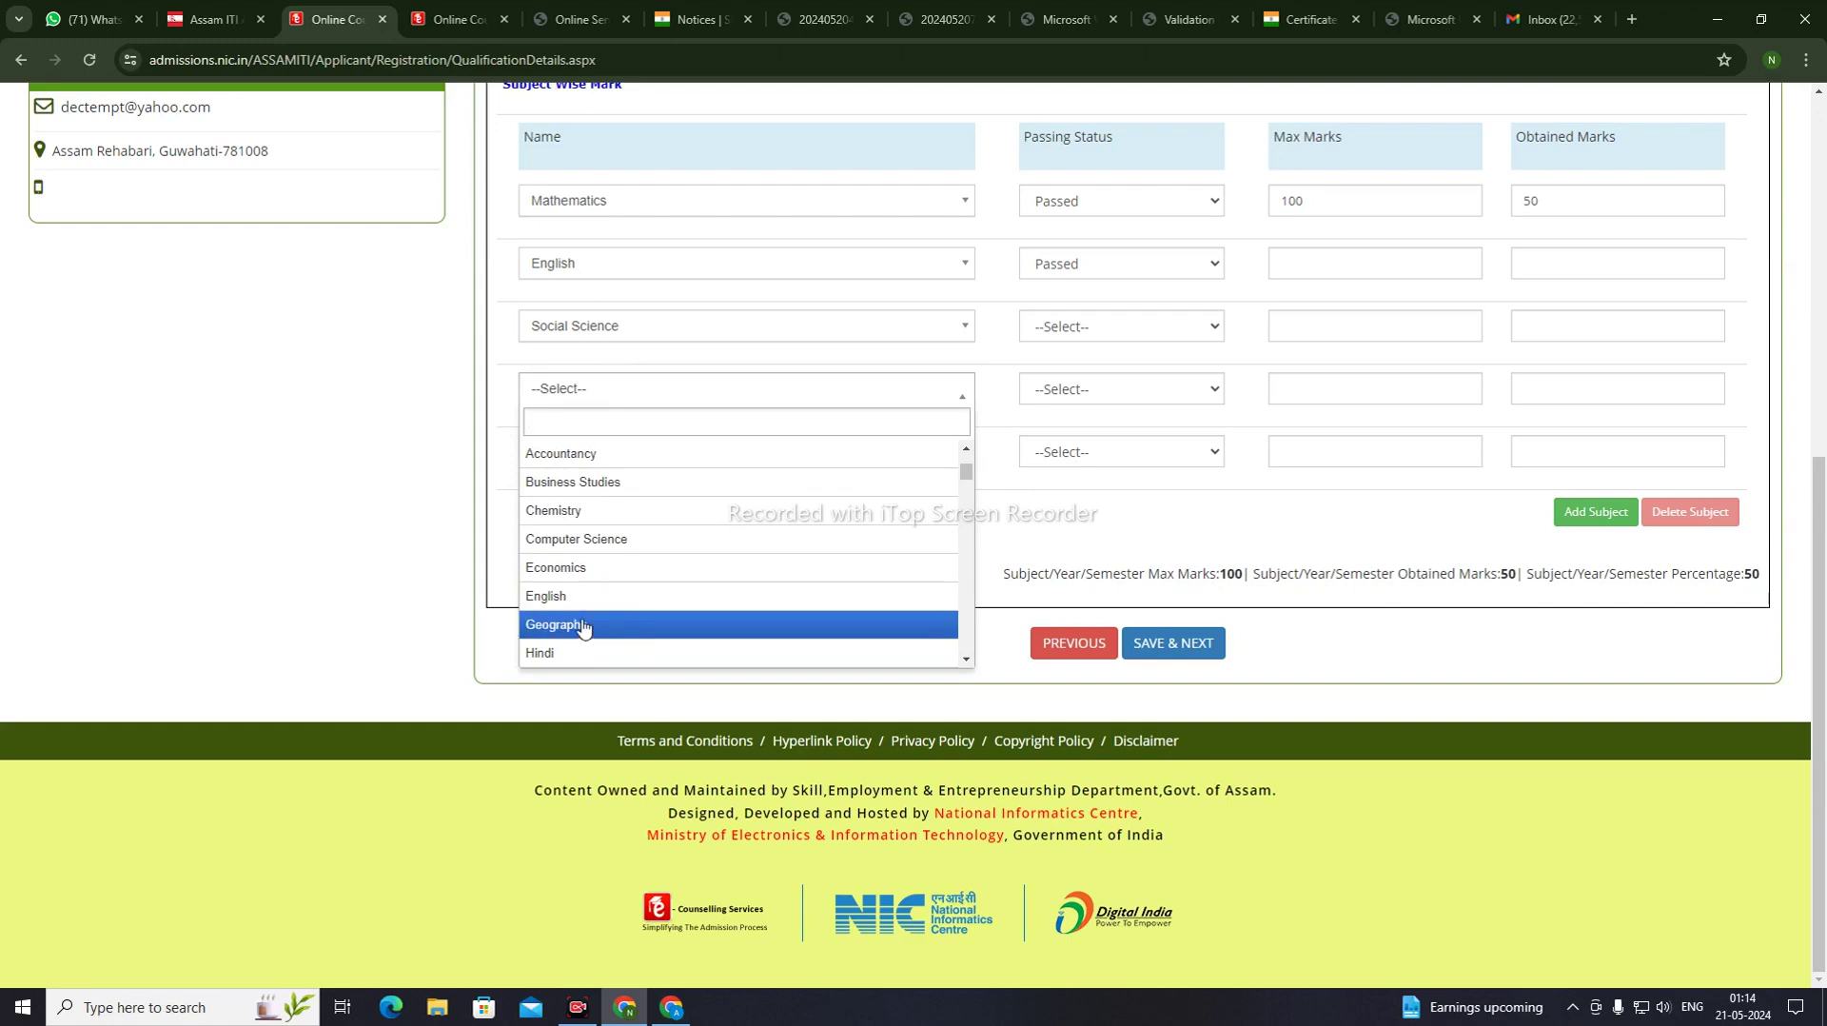
click(576, 652)
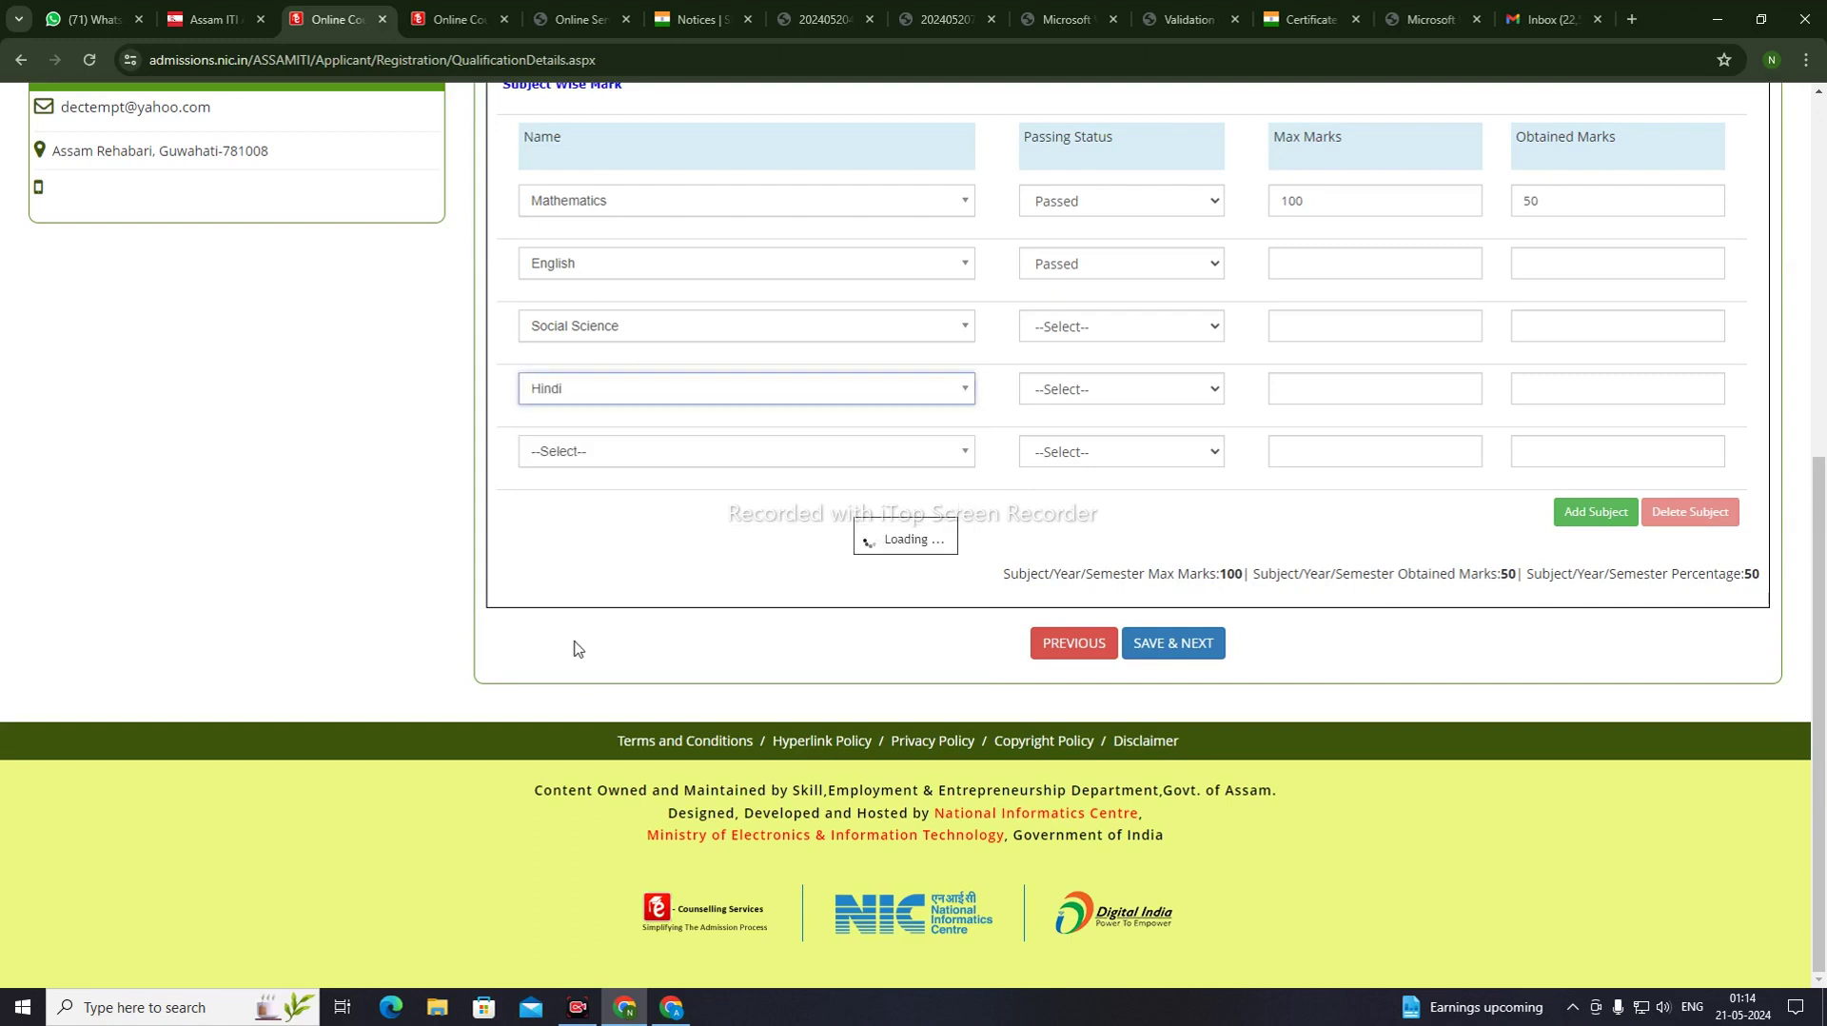
Find General Science by searching for GEN and choose it as the fifth Class 10th subject
click(563, 453)
scroll(605, 609, down, 2)
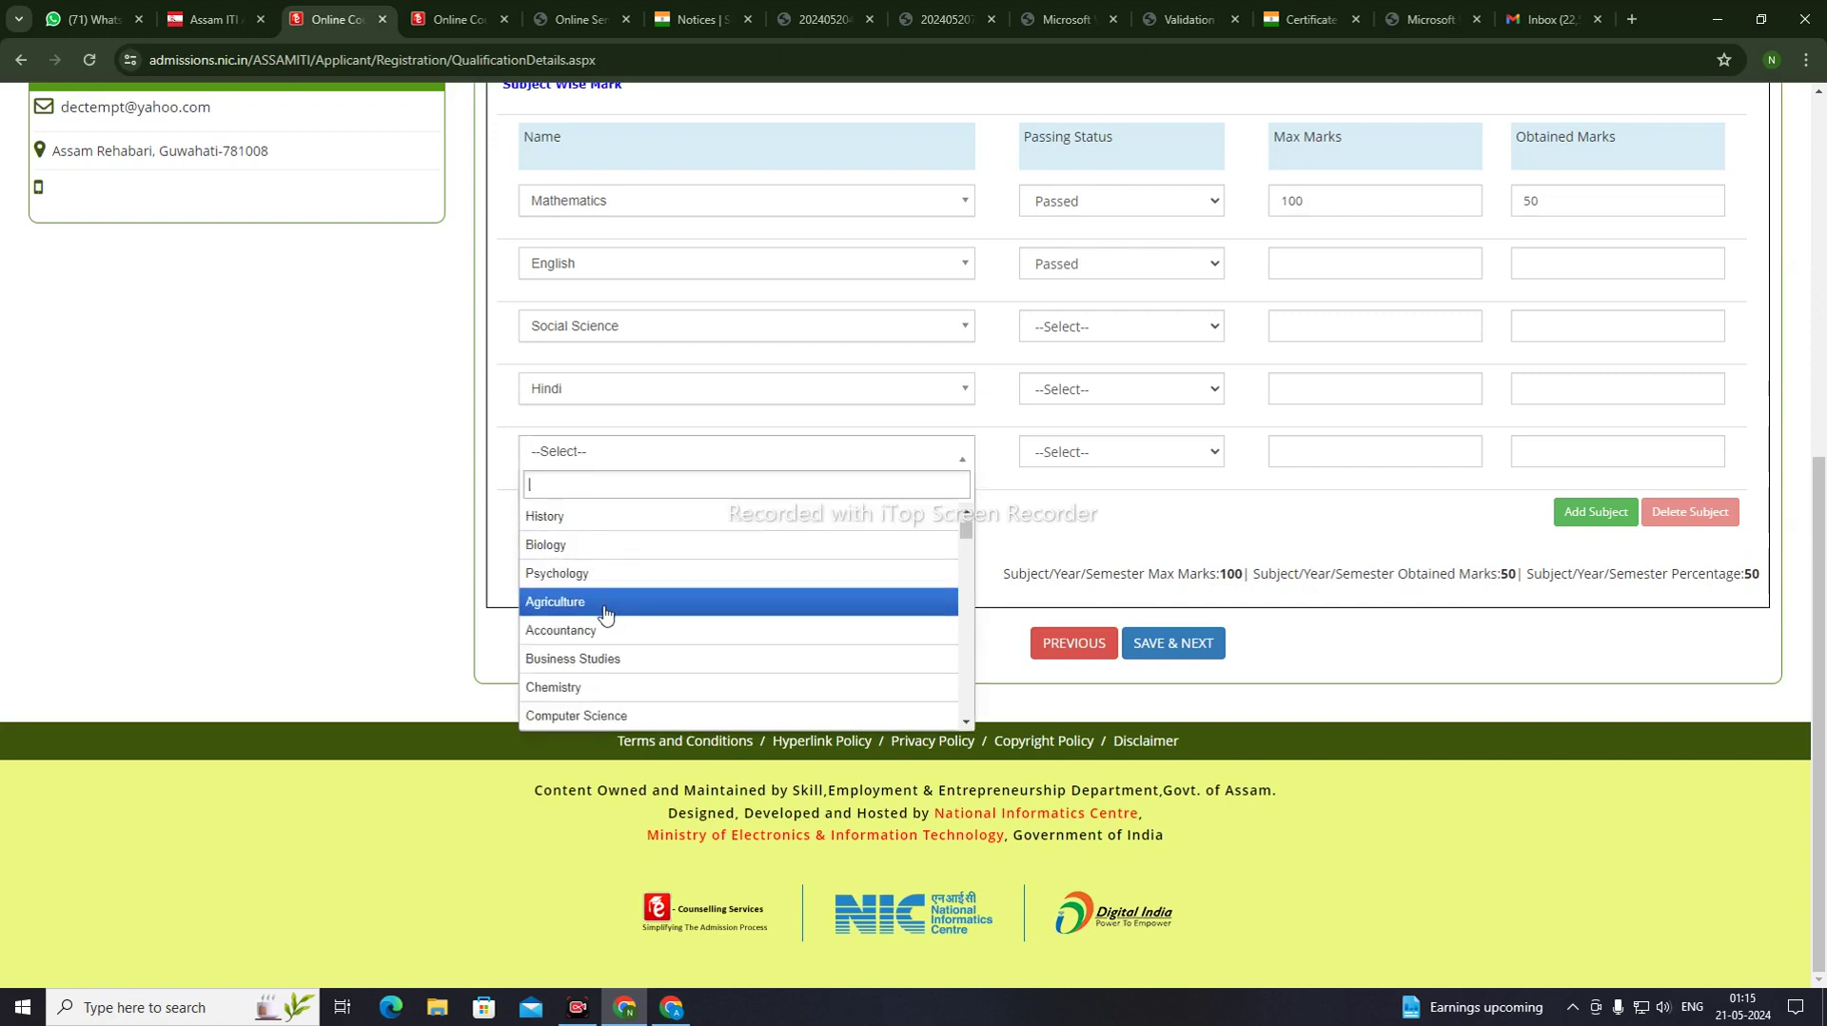
scroll(605, 614, down, 3)
scroll(606, 614, down, 2)
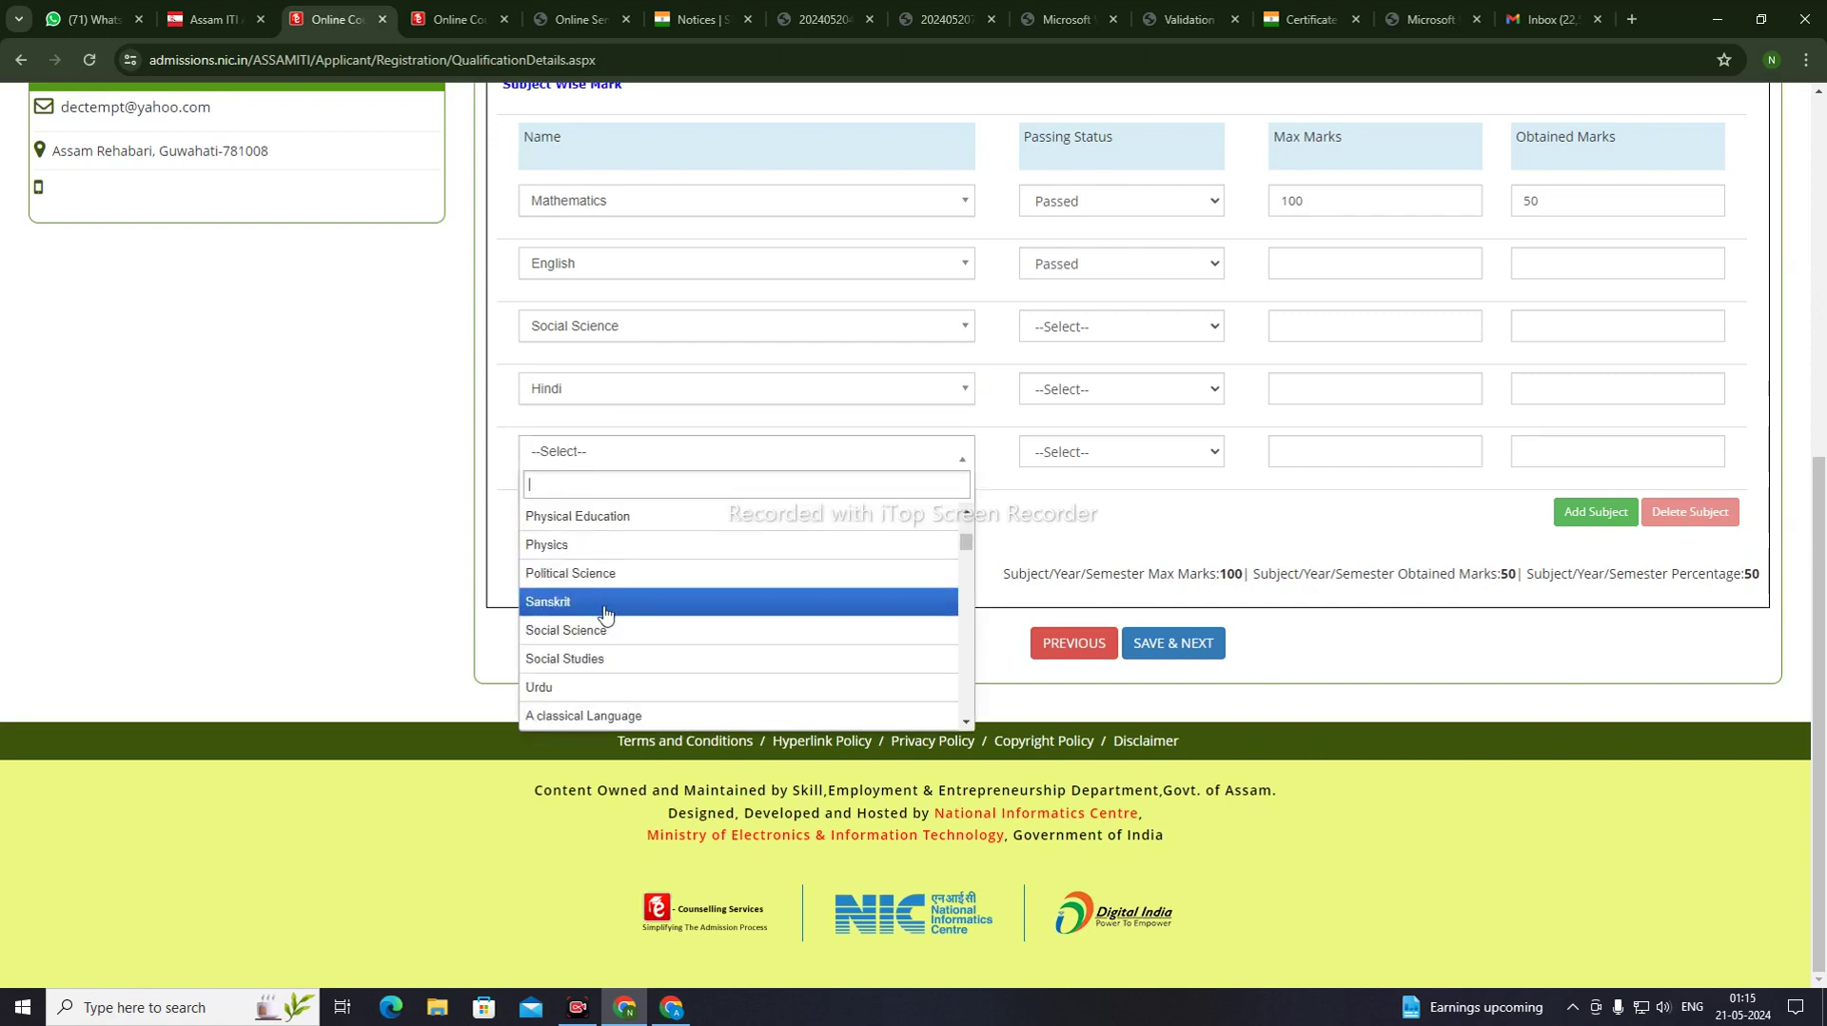
scroll(606, 614, down, 2)
scroll(606, 614, down, 6)
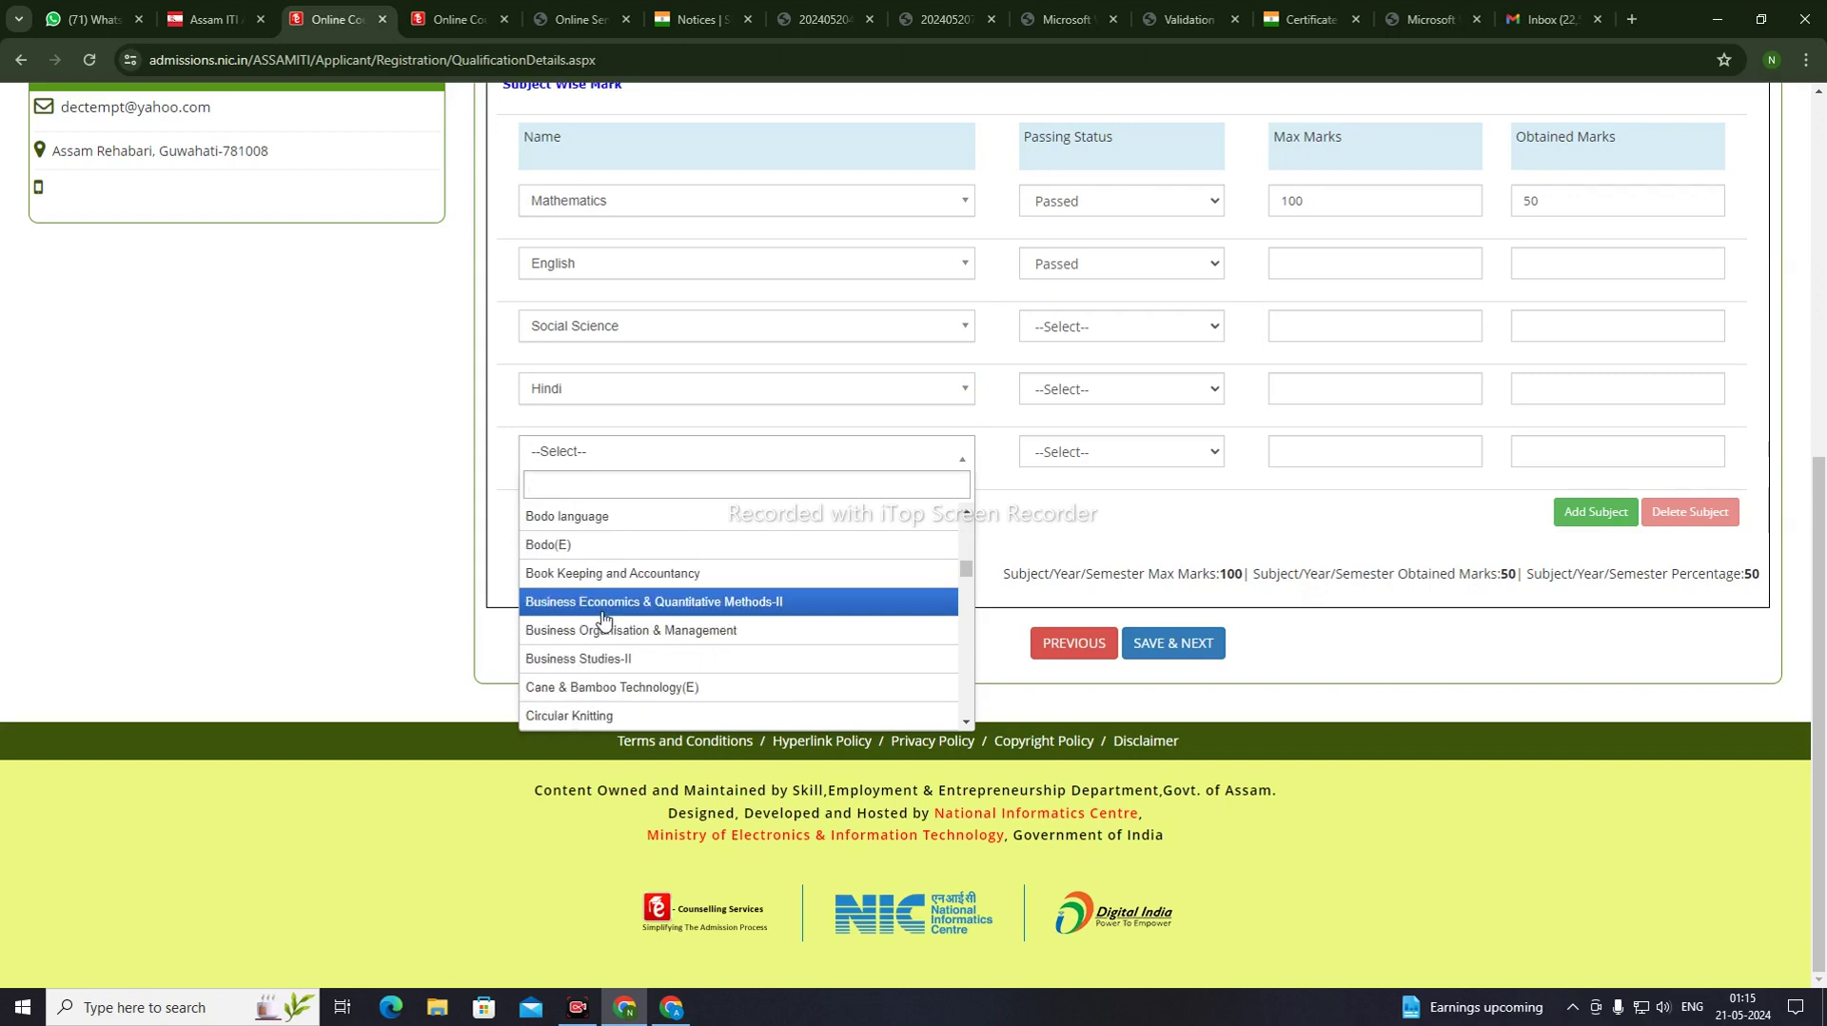
scroll(606, 674, down, 4)
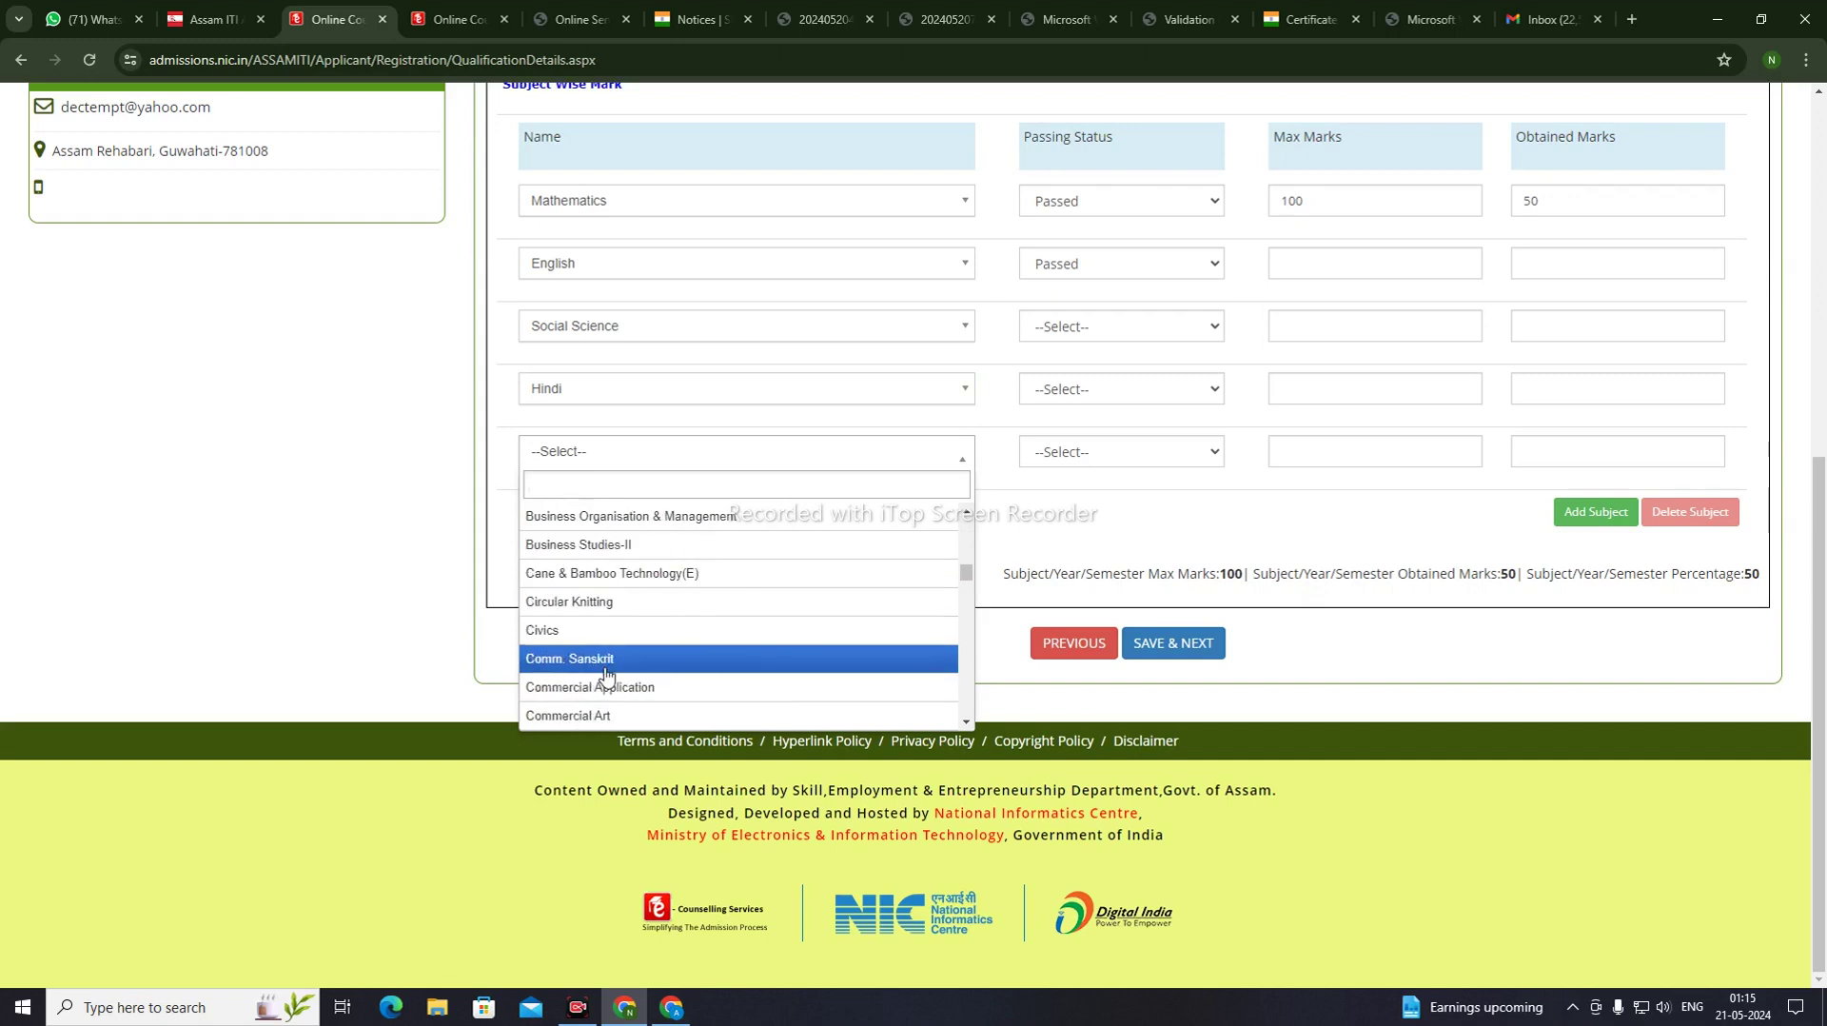
scroll(606, 674, down, 3)
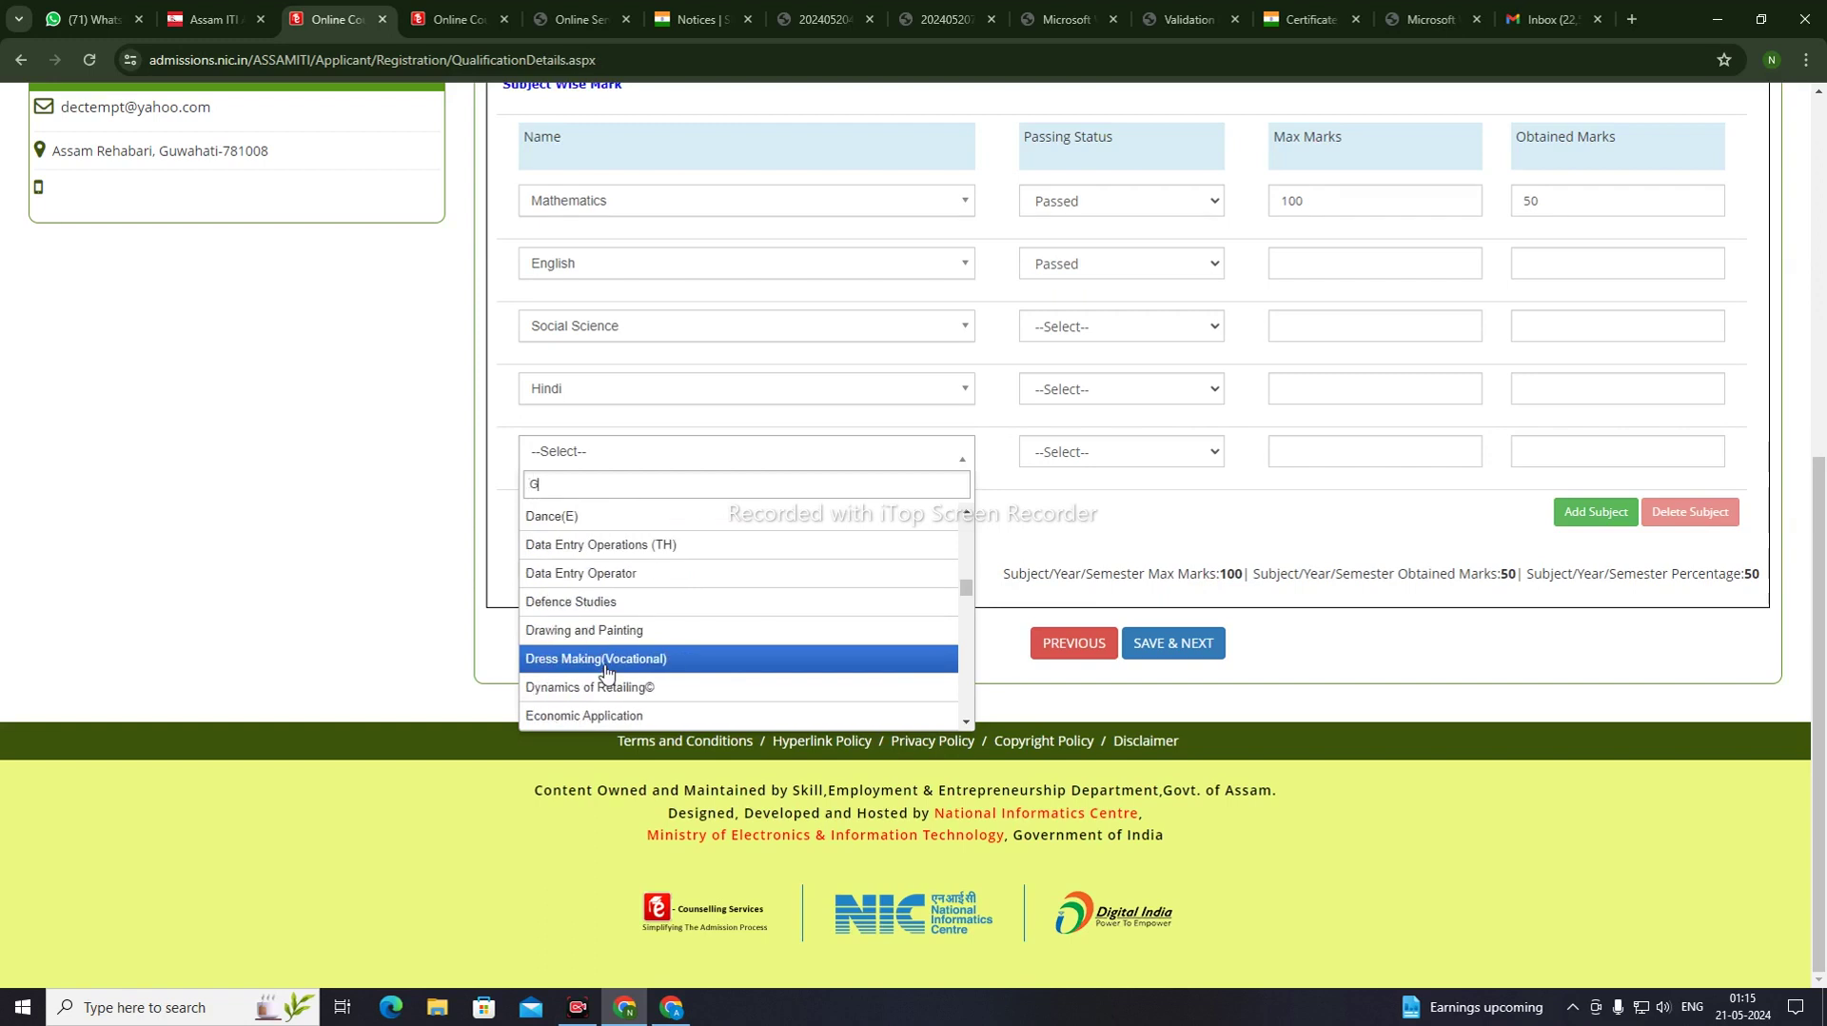
text(EN)
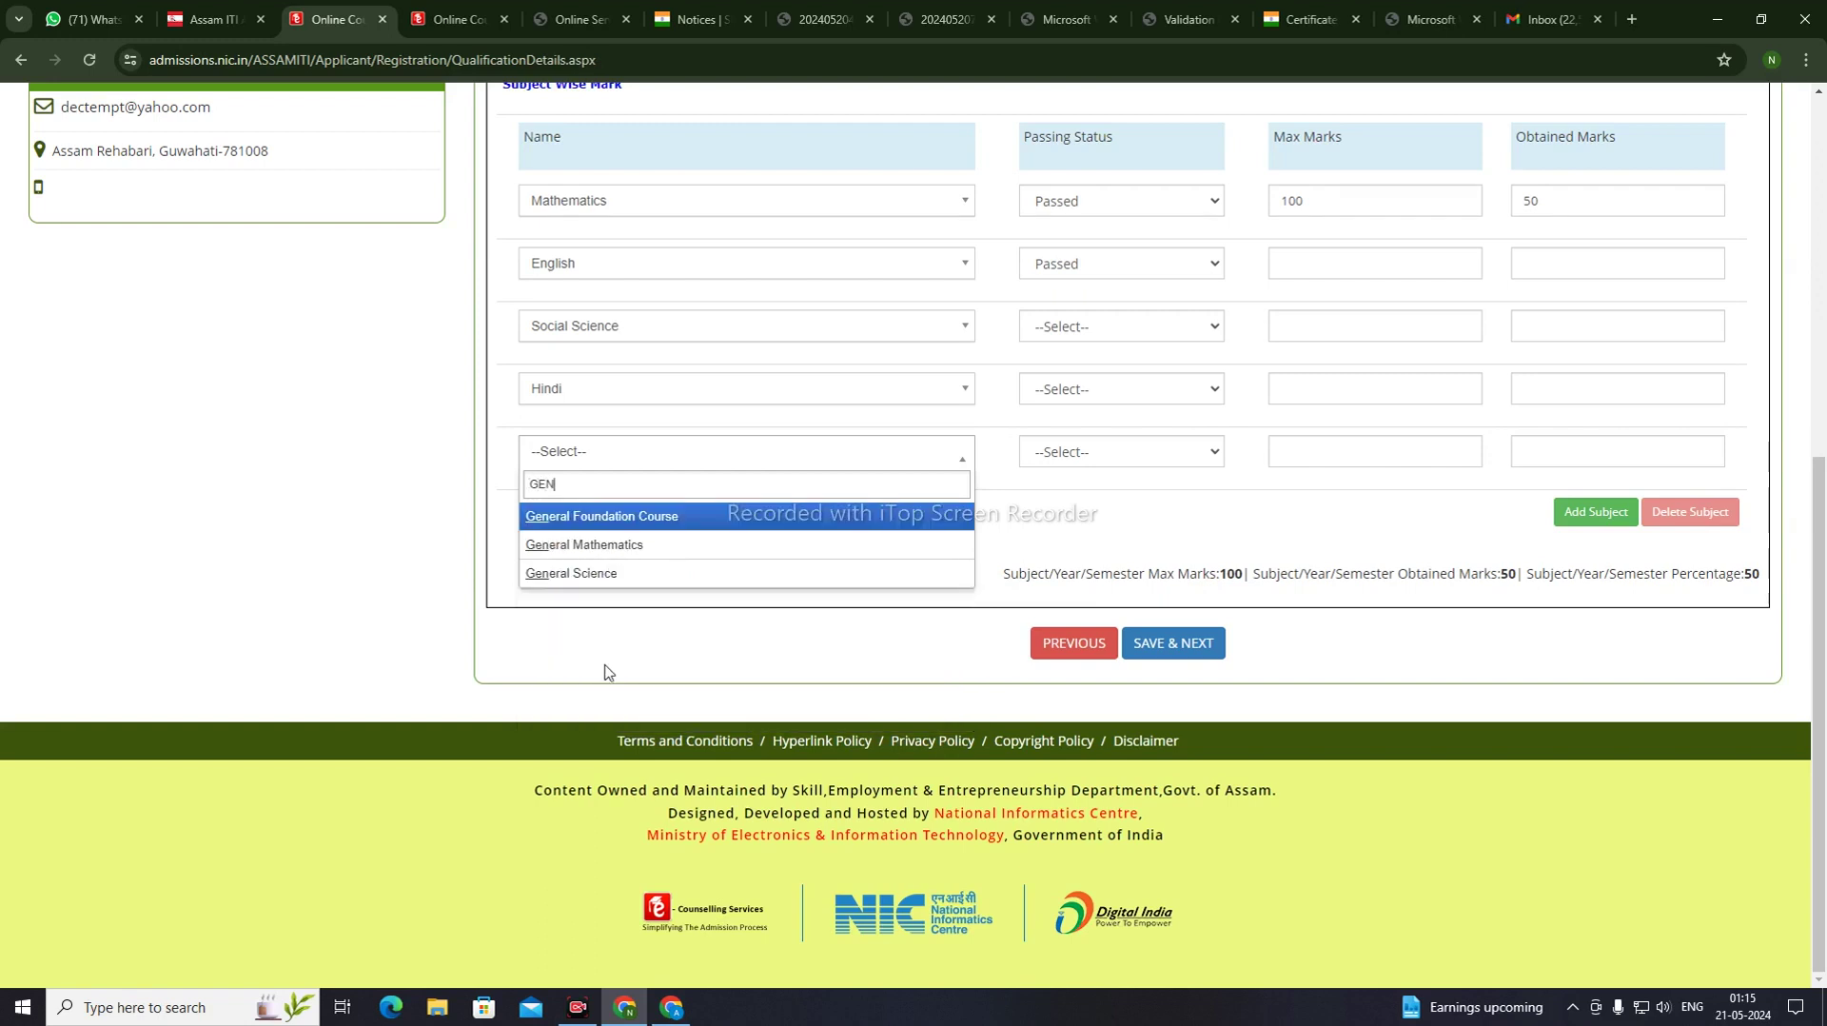
click(590, 575)
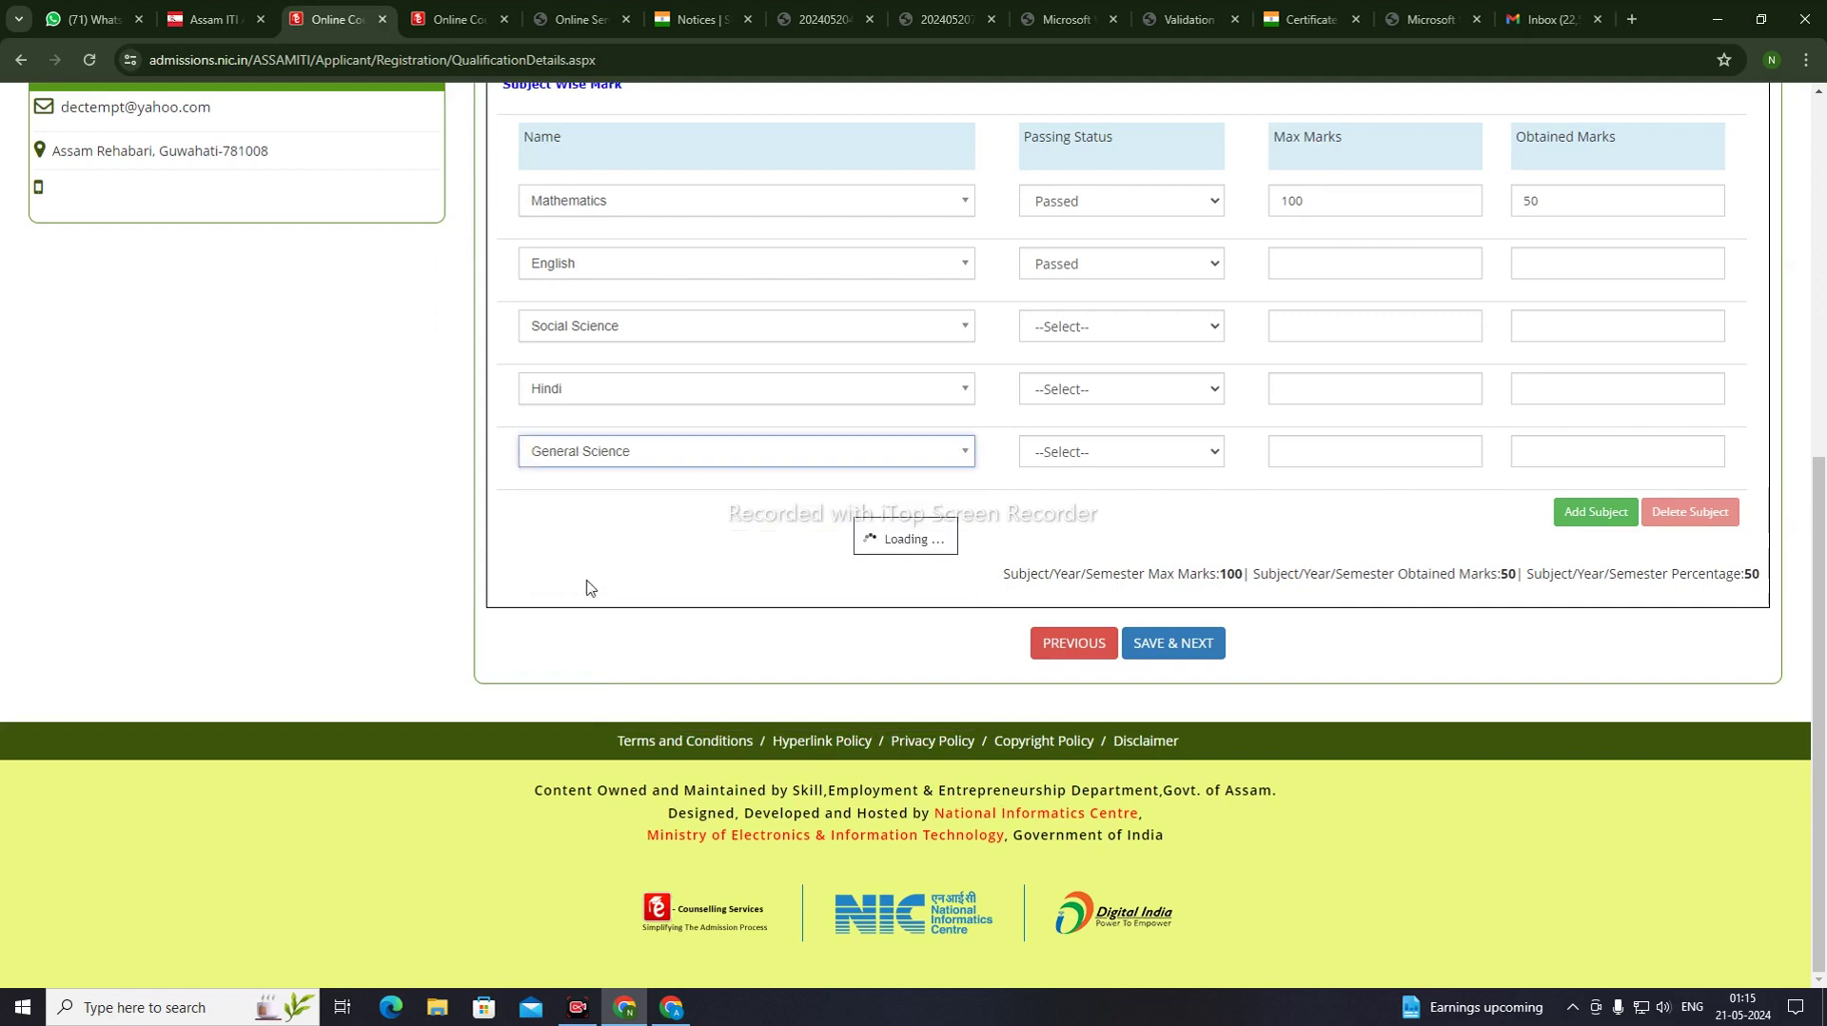
Set the passing status of Social Science, Hindi and General Science to Passed
click(1053, 328)
click(1066, 372)
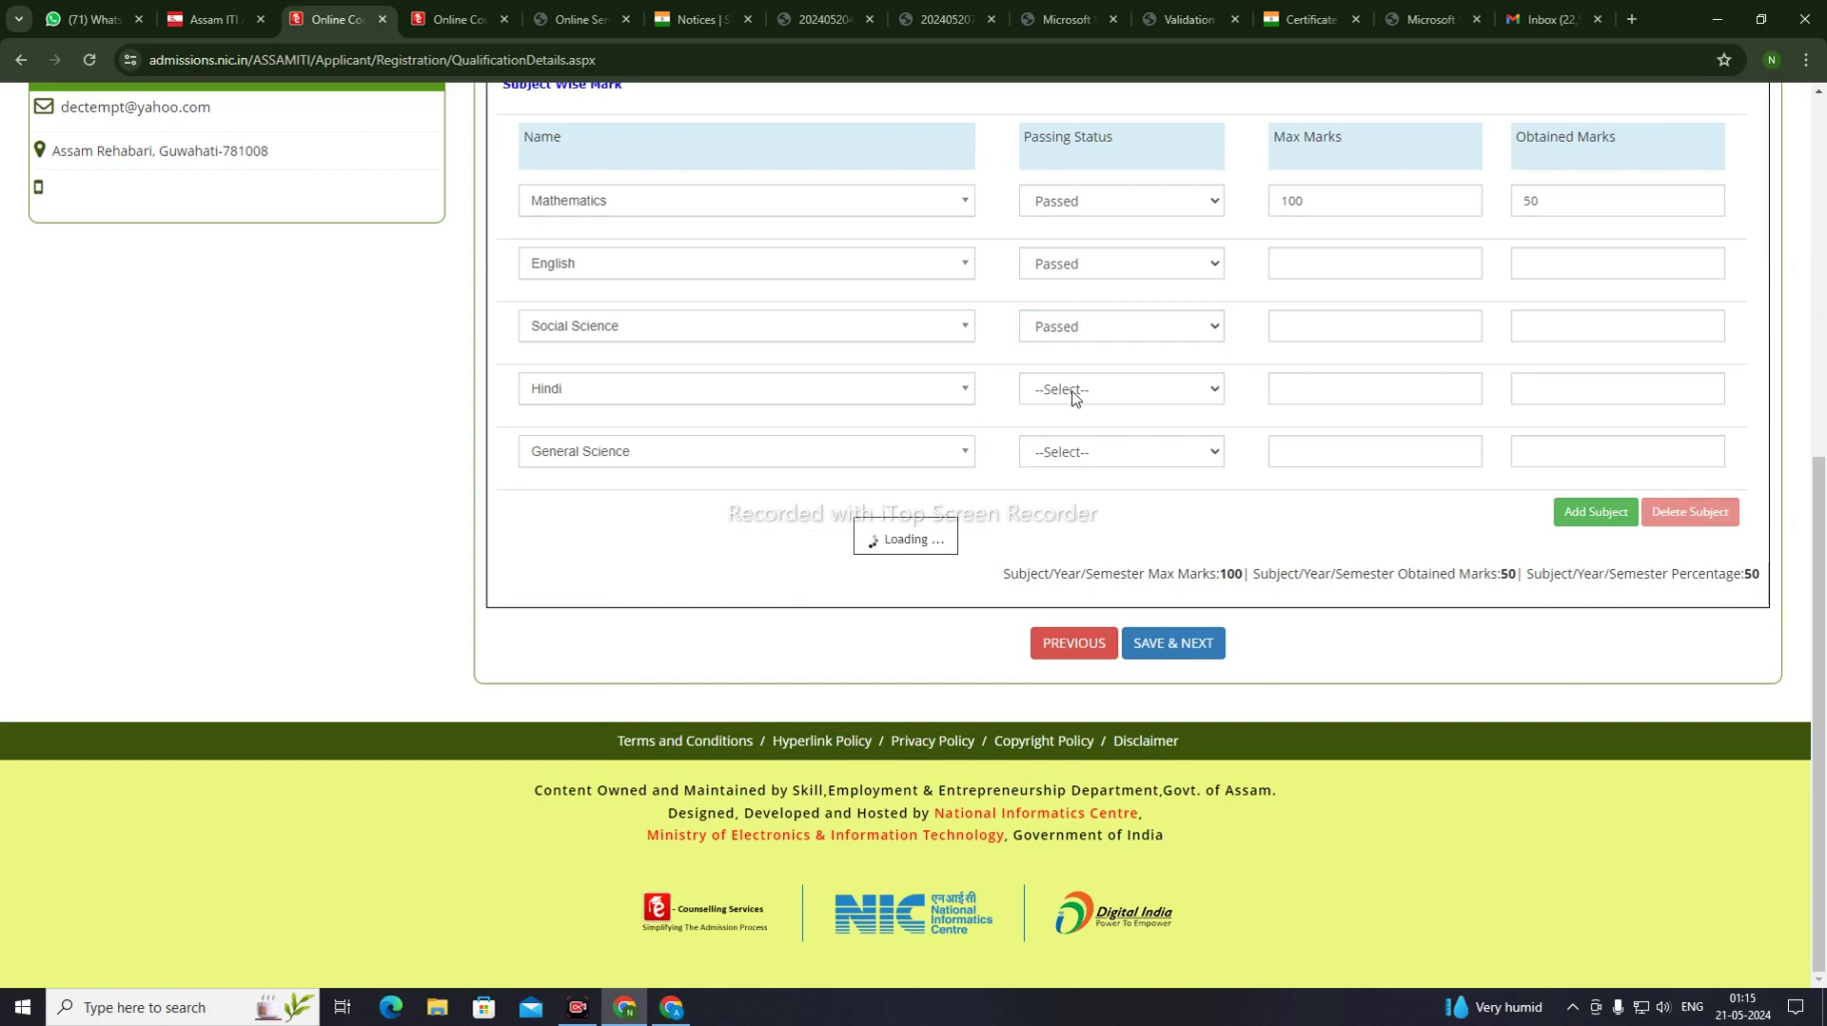
click(1080, 391)
click(1085, 434)
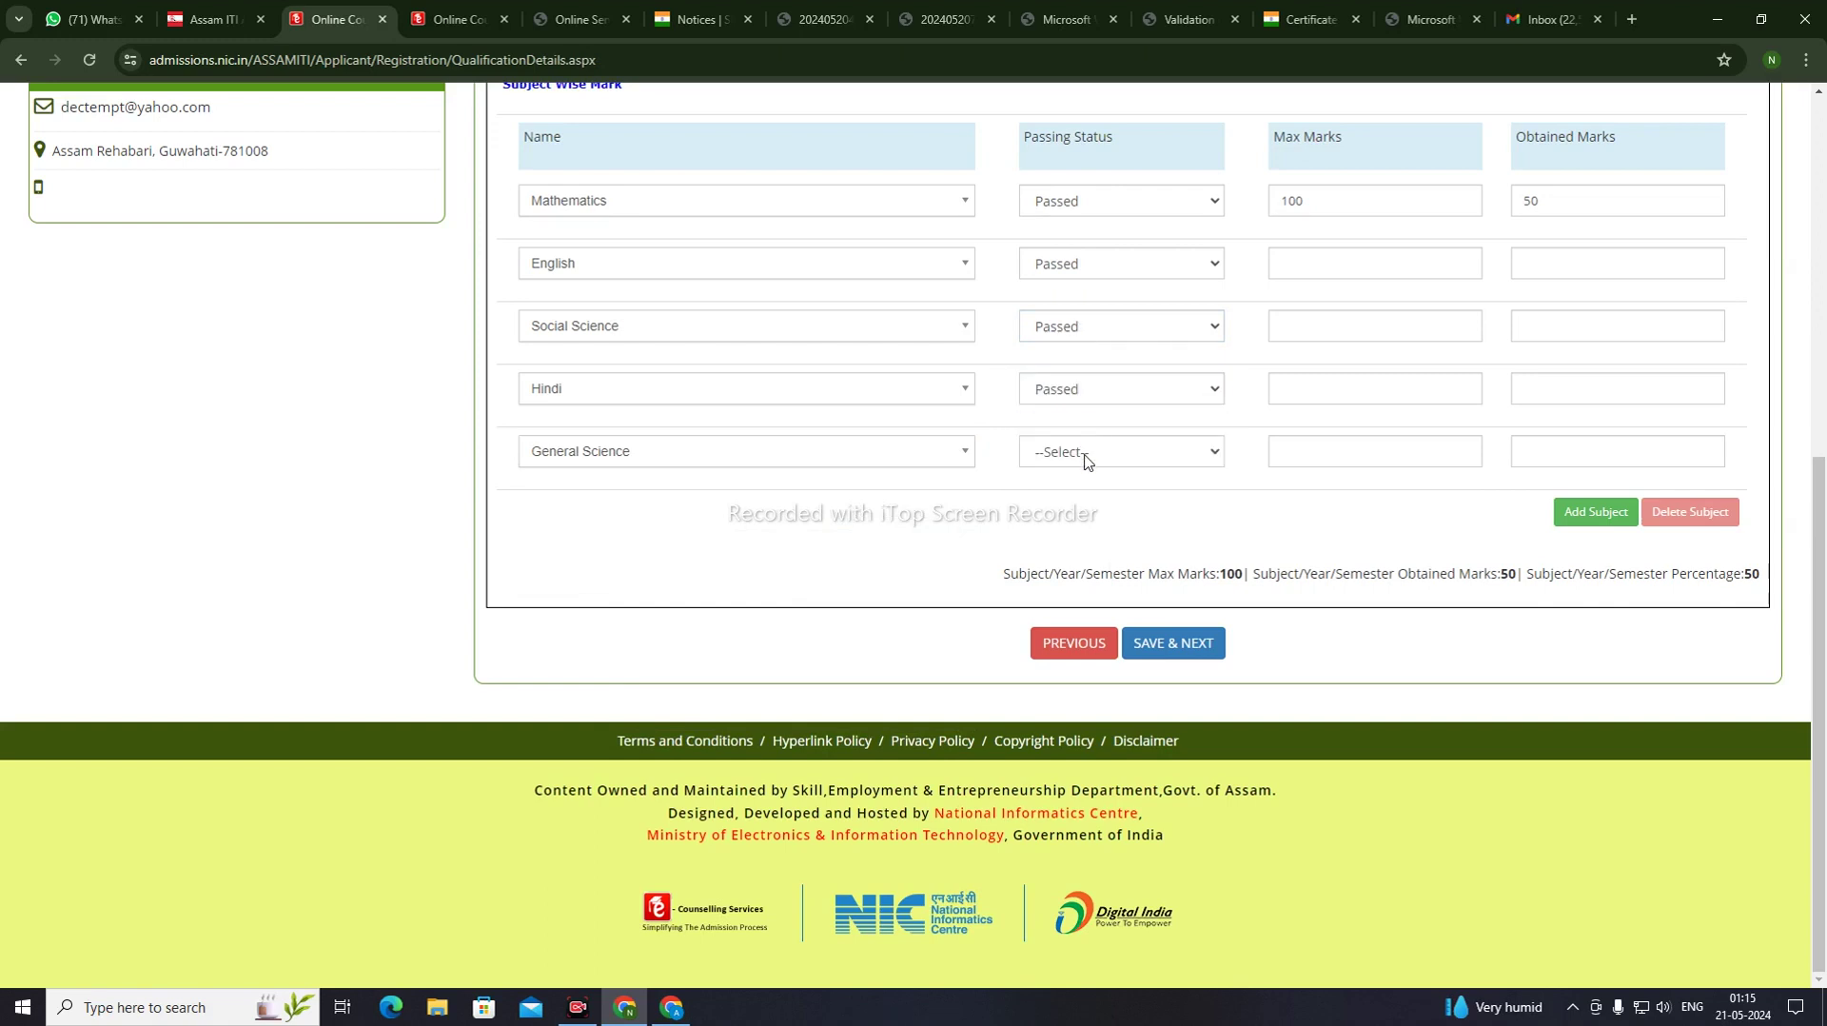
click(1085, 455)
click(1082, 494)
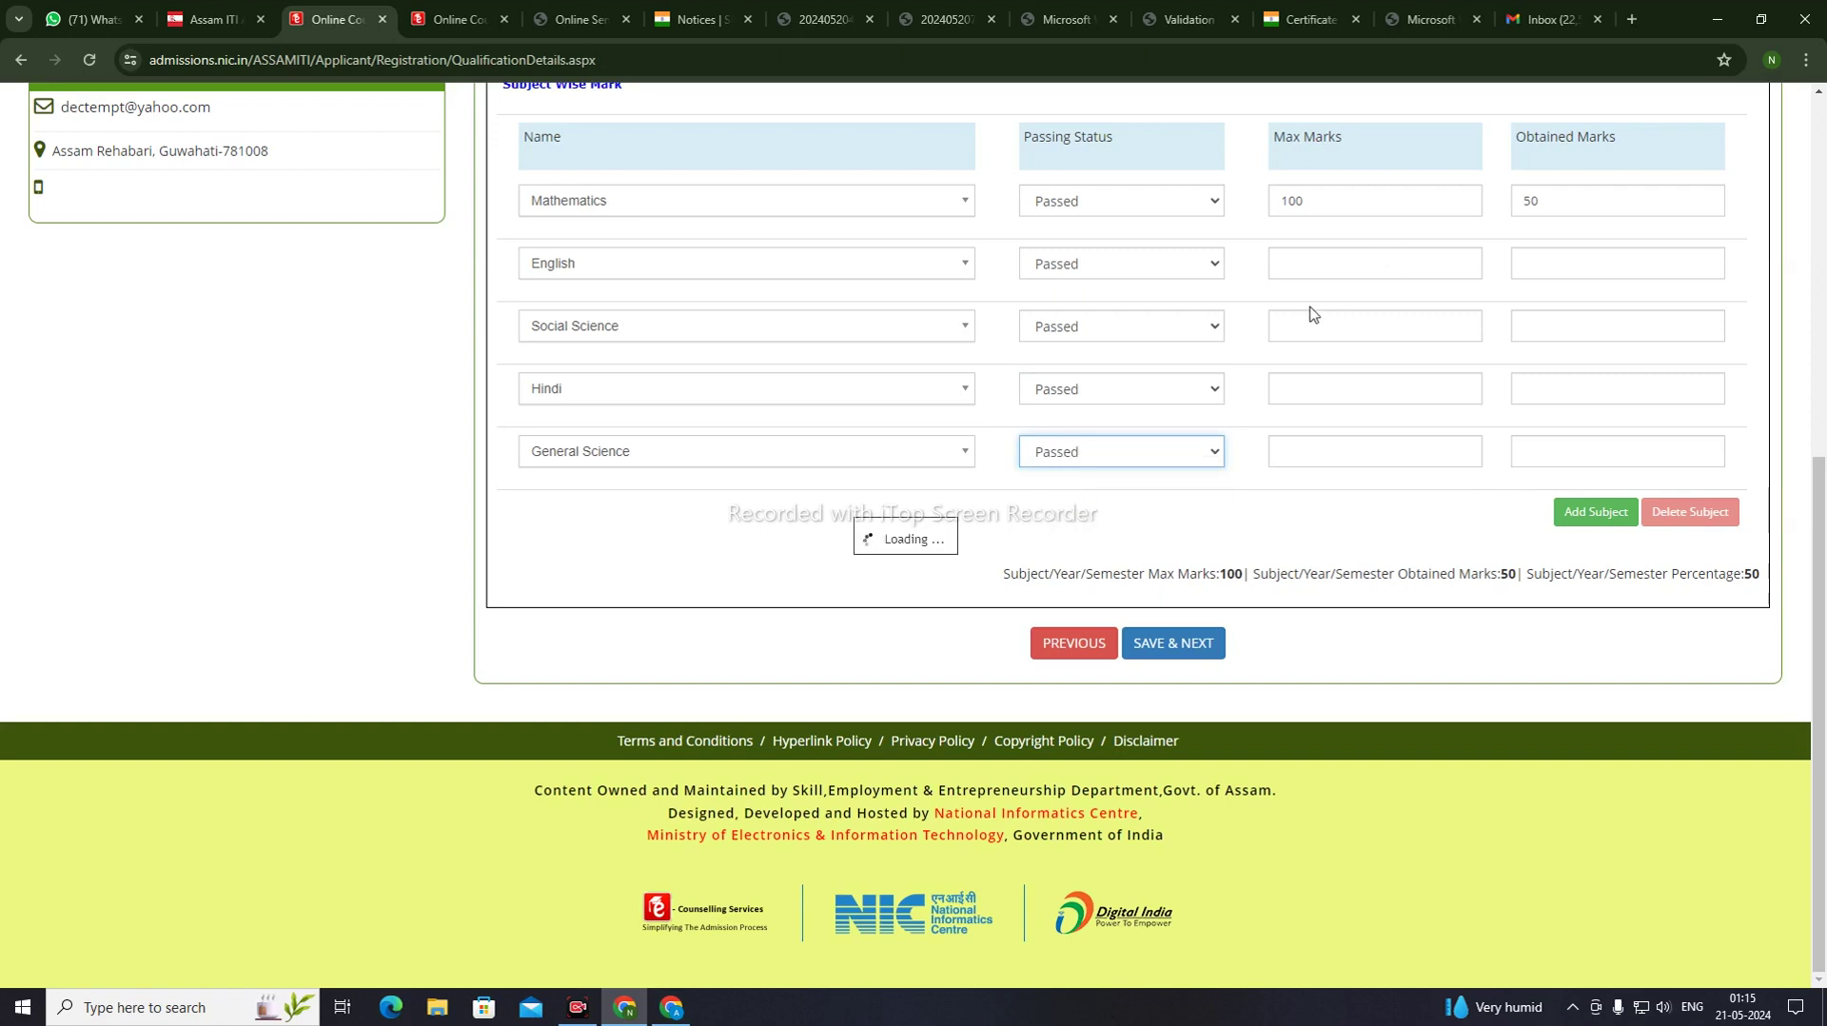
Enter max marks of 100 for English, Social Science, Hindi and General Science
click(1319, 255)
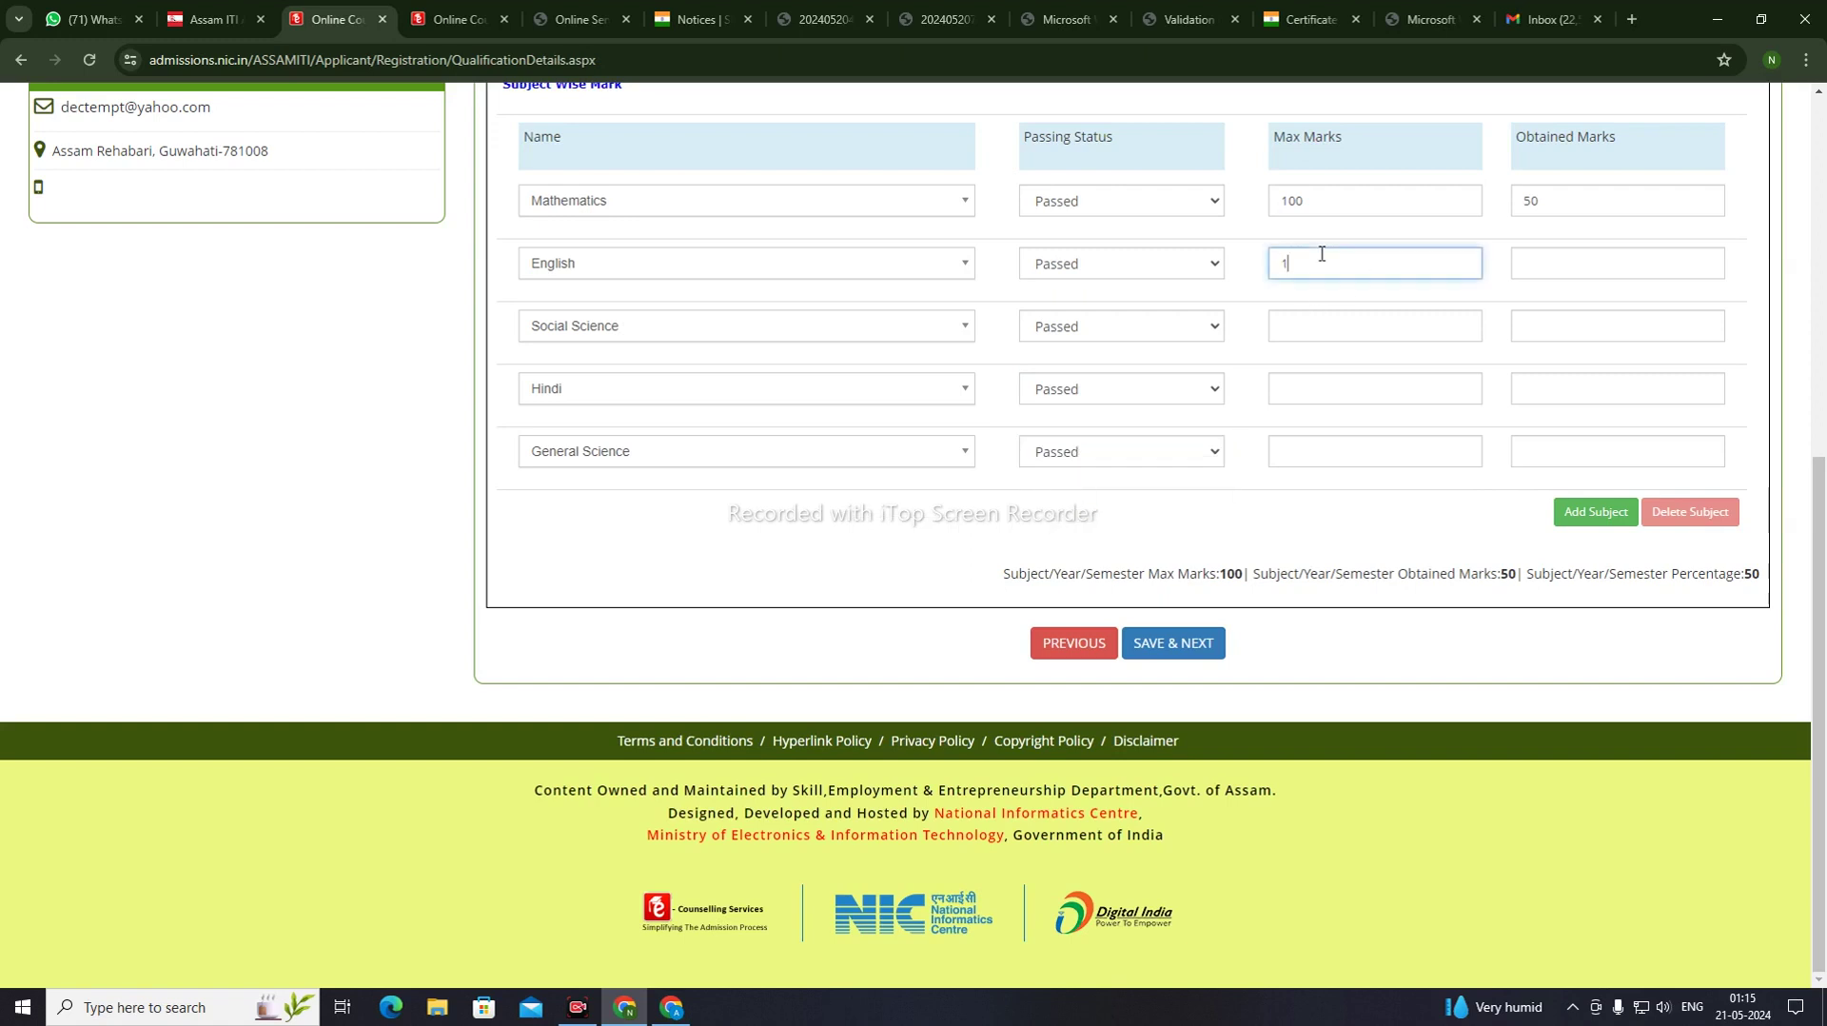
click(1326, 327)
text(1)
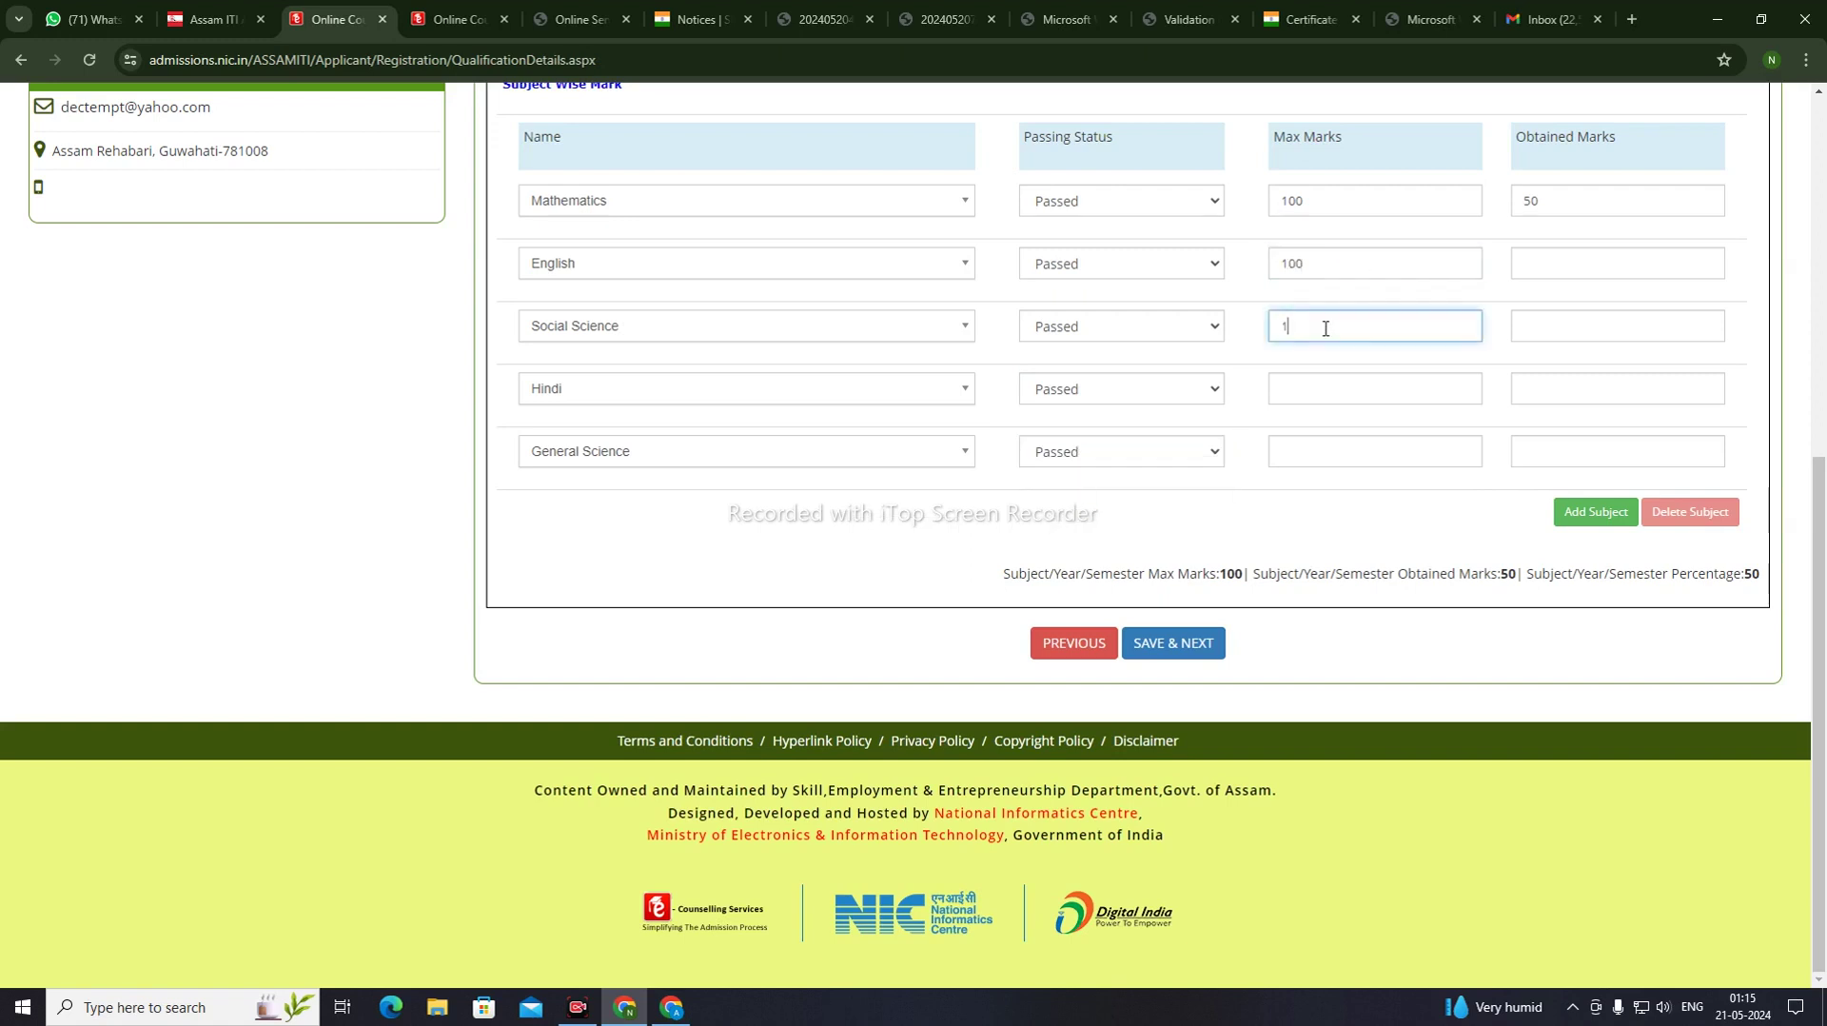
text(00)
click(1332, 396)
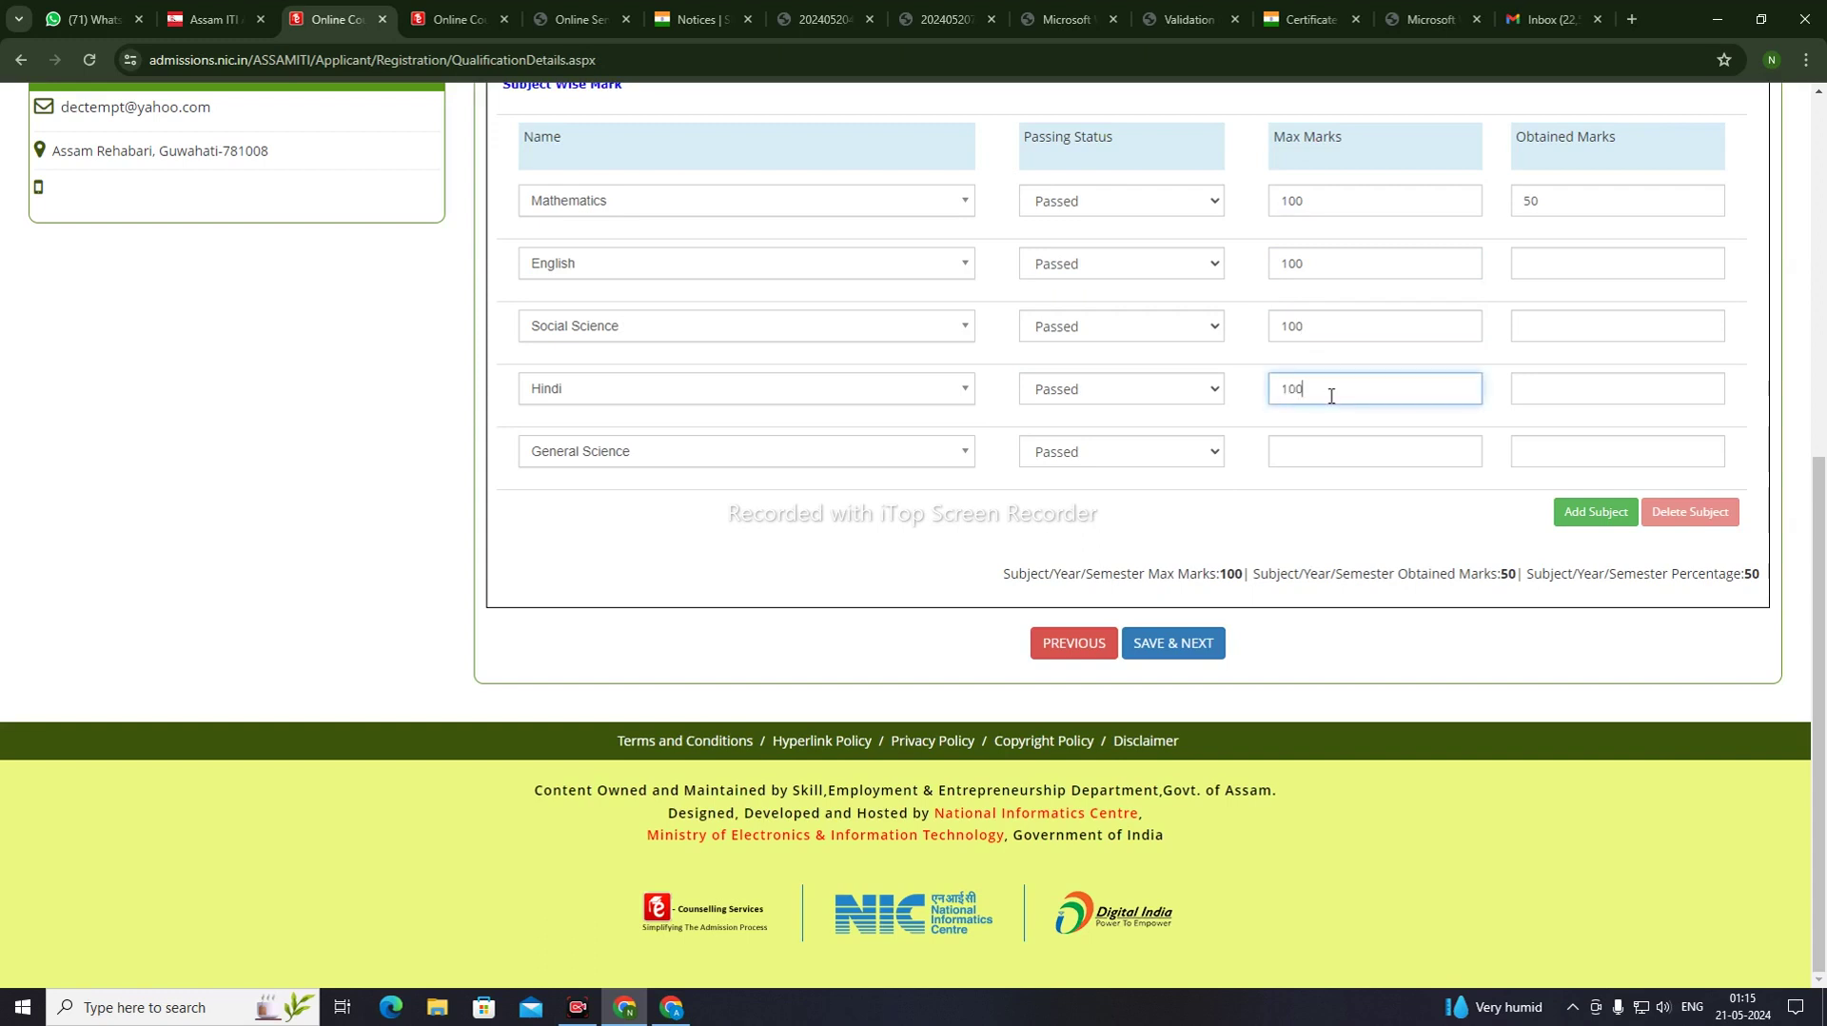
click(1348, 457)
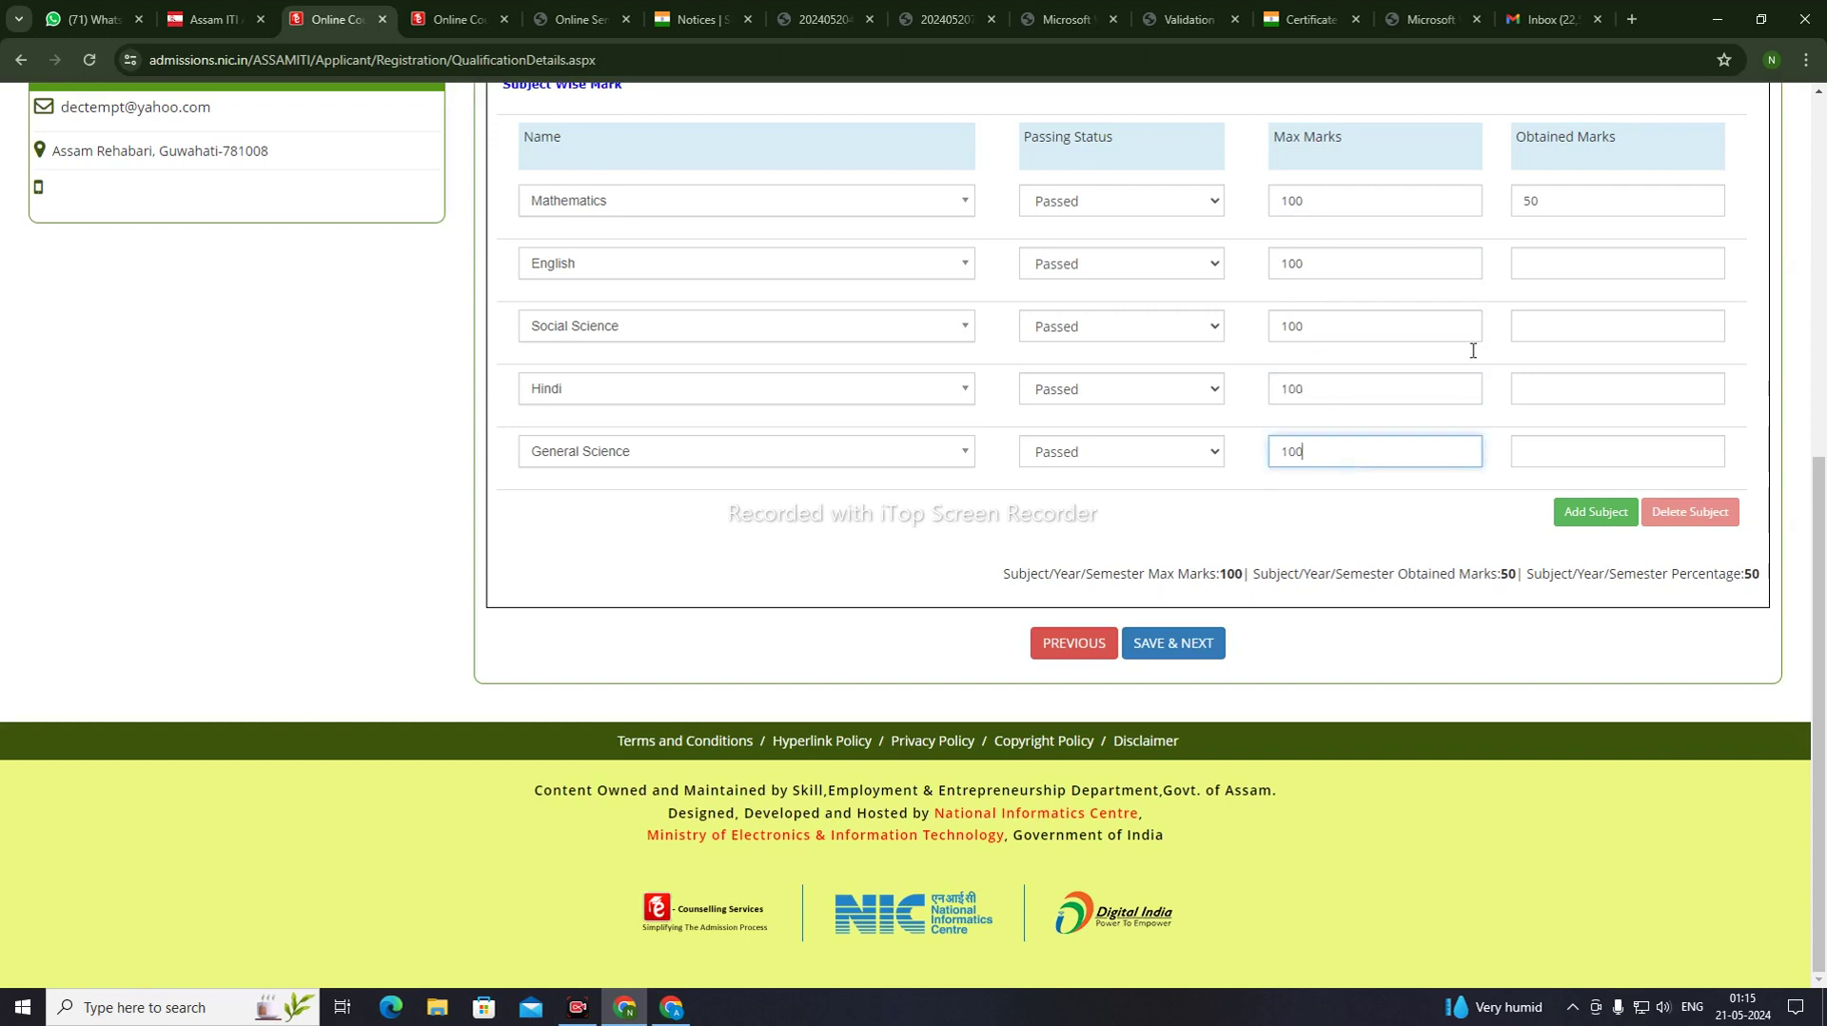
Enter obtained marks of 60 for English, 72 for Social Science, 45 for Hindi and 65 for General Science
click(1625, 276)
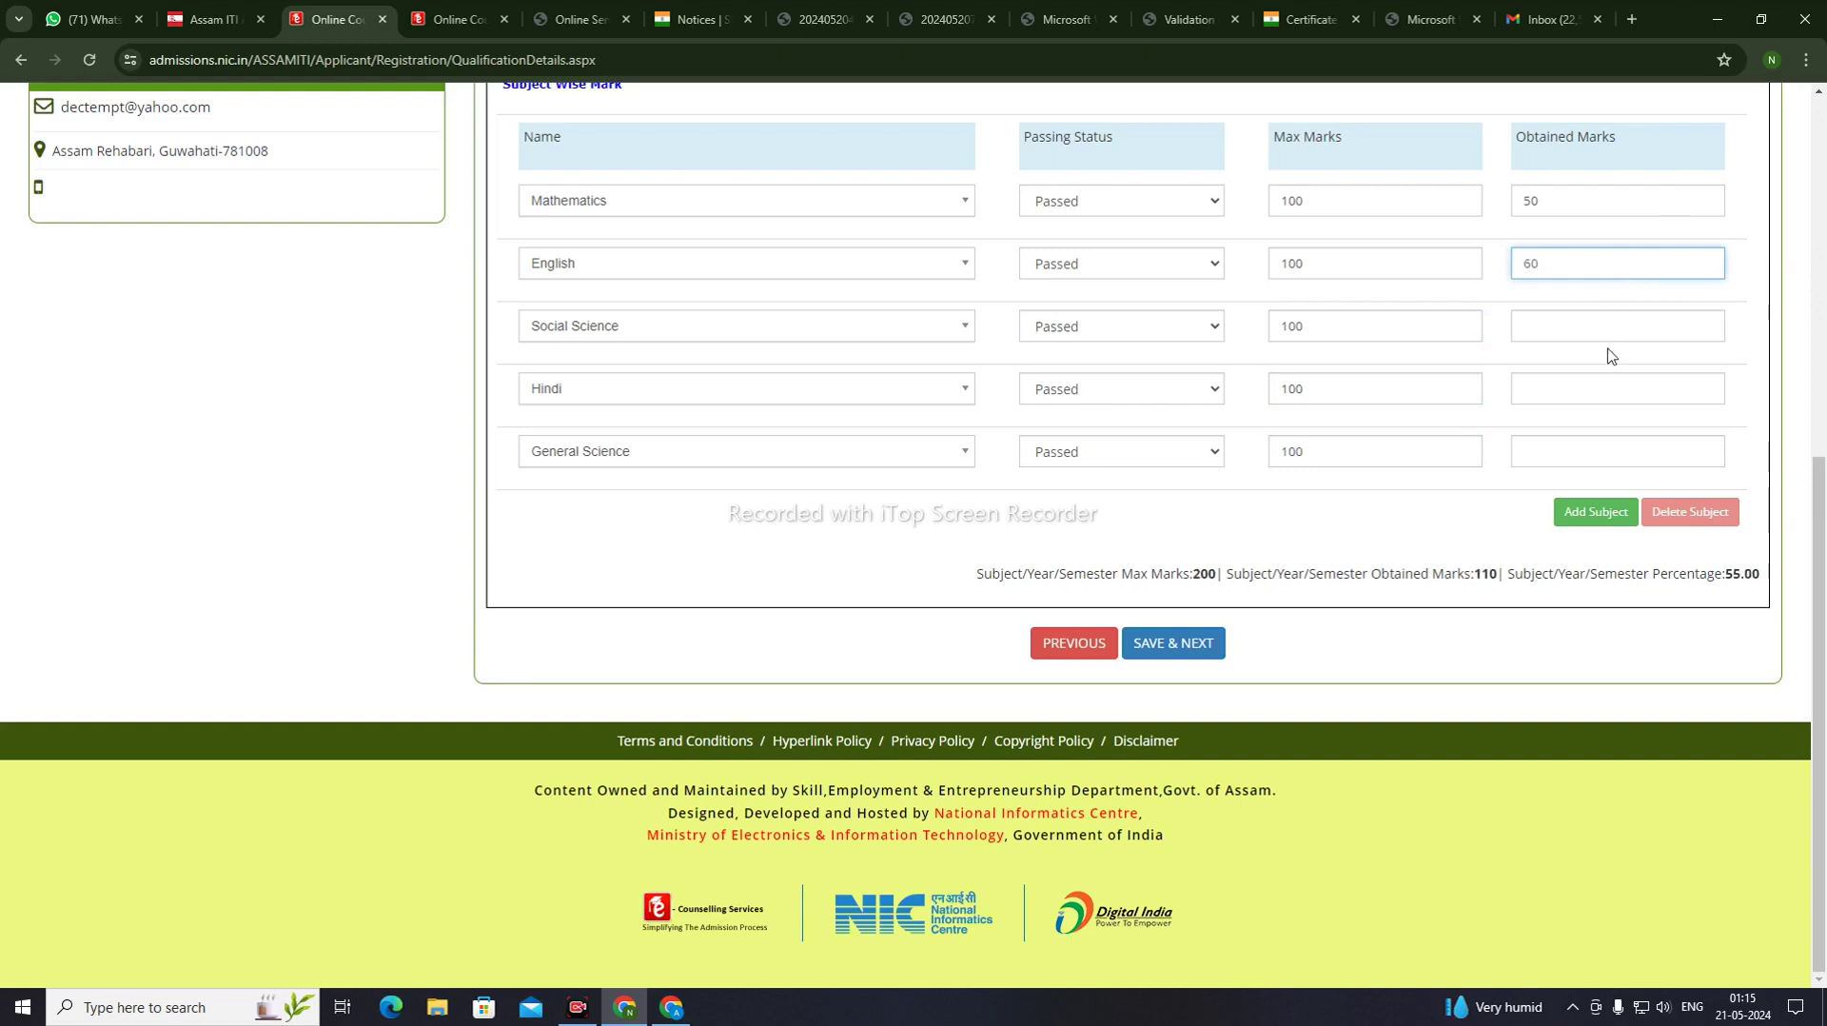
click(1620, 324)
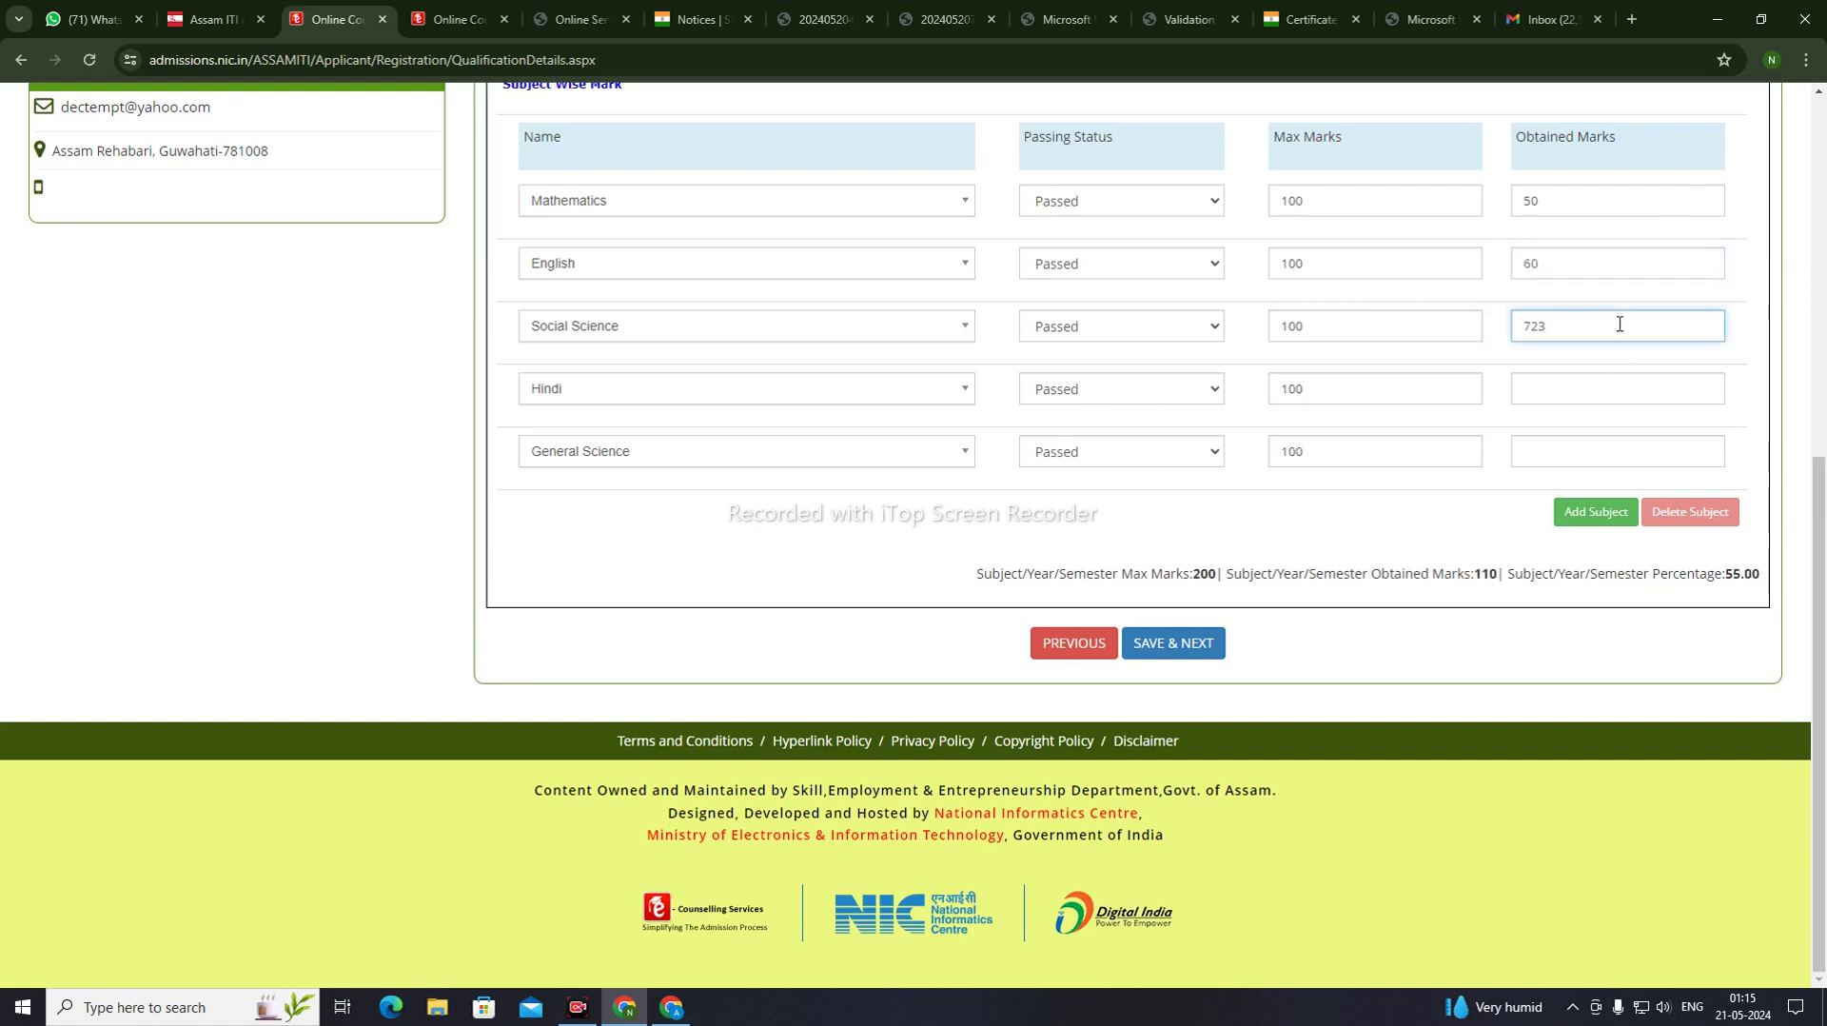
click(1569, 392)
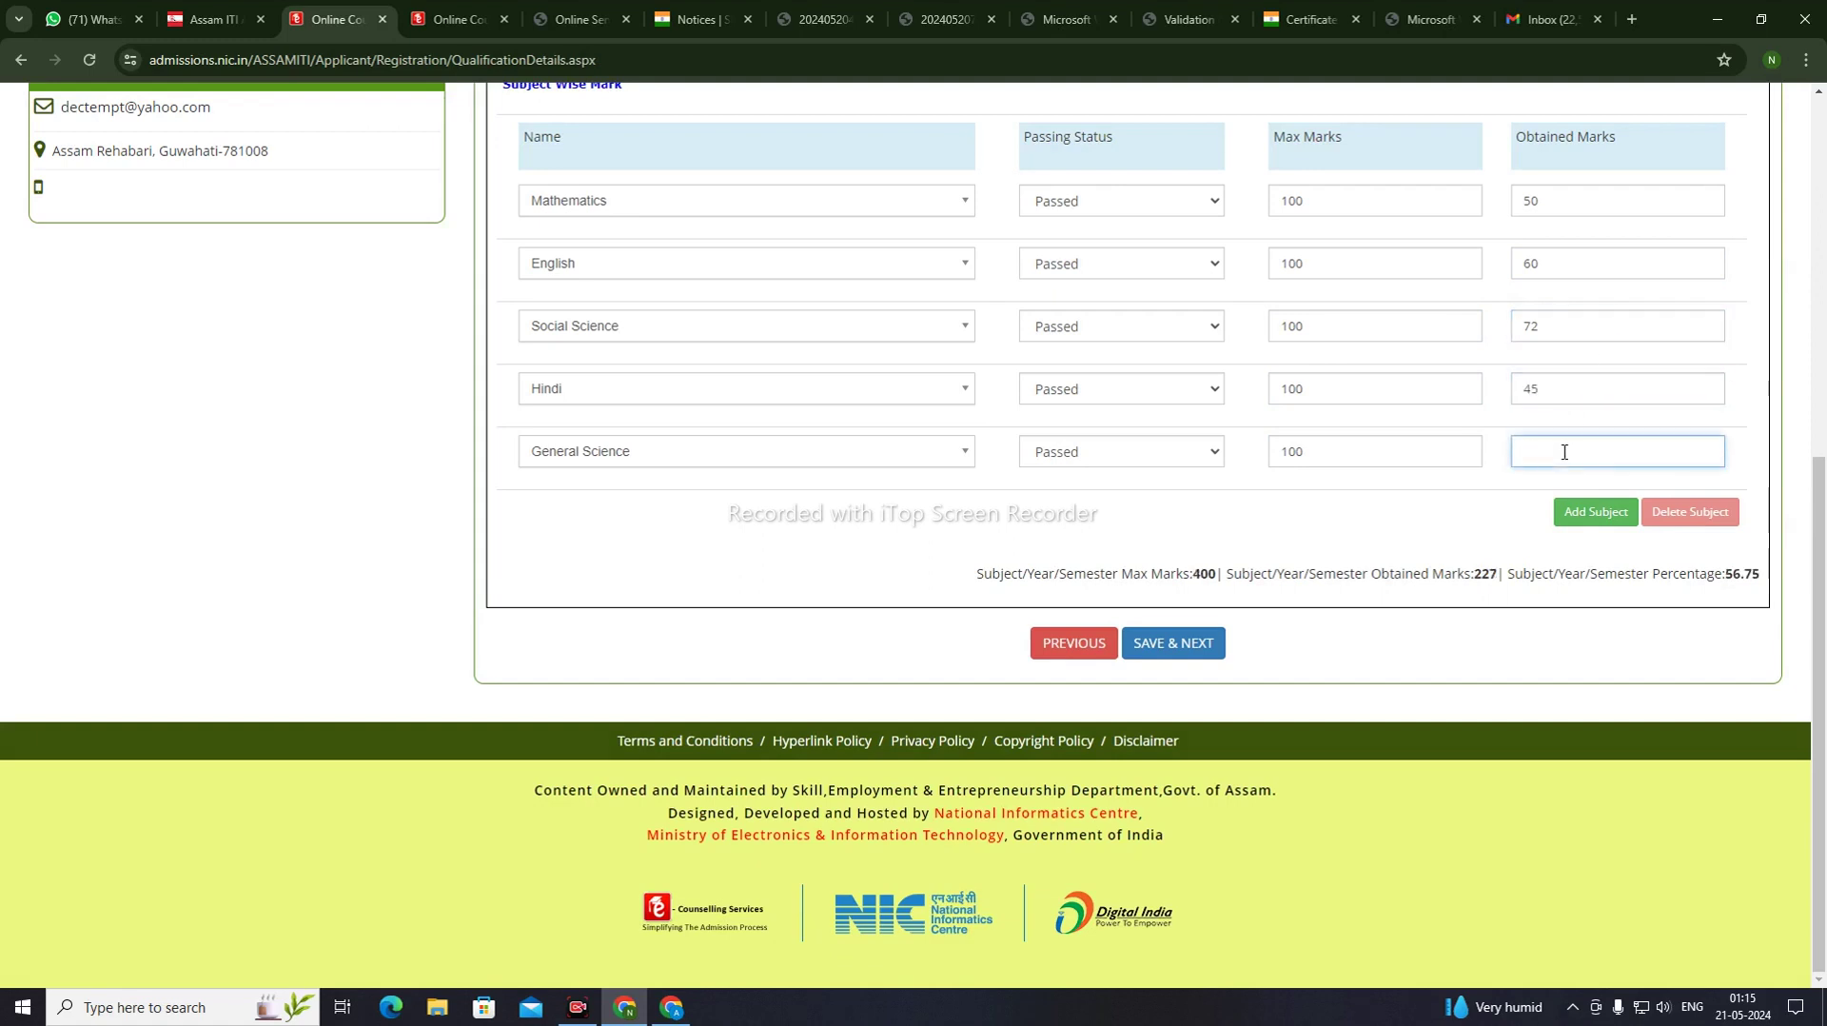
text(65)
Add a sixth Class 10th subject row and choose Bengali for it by searching for BE
click(1610, 525)
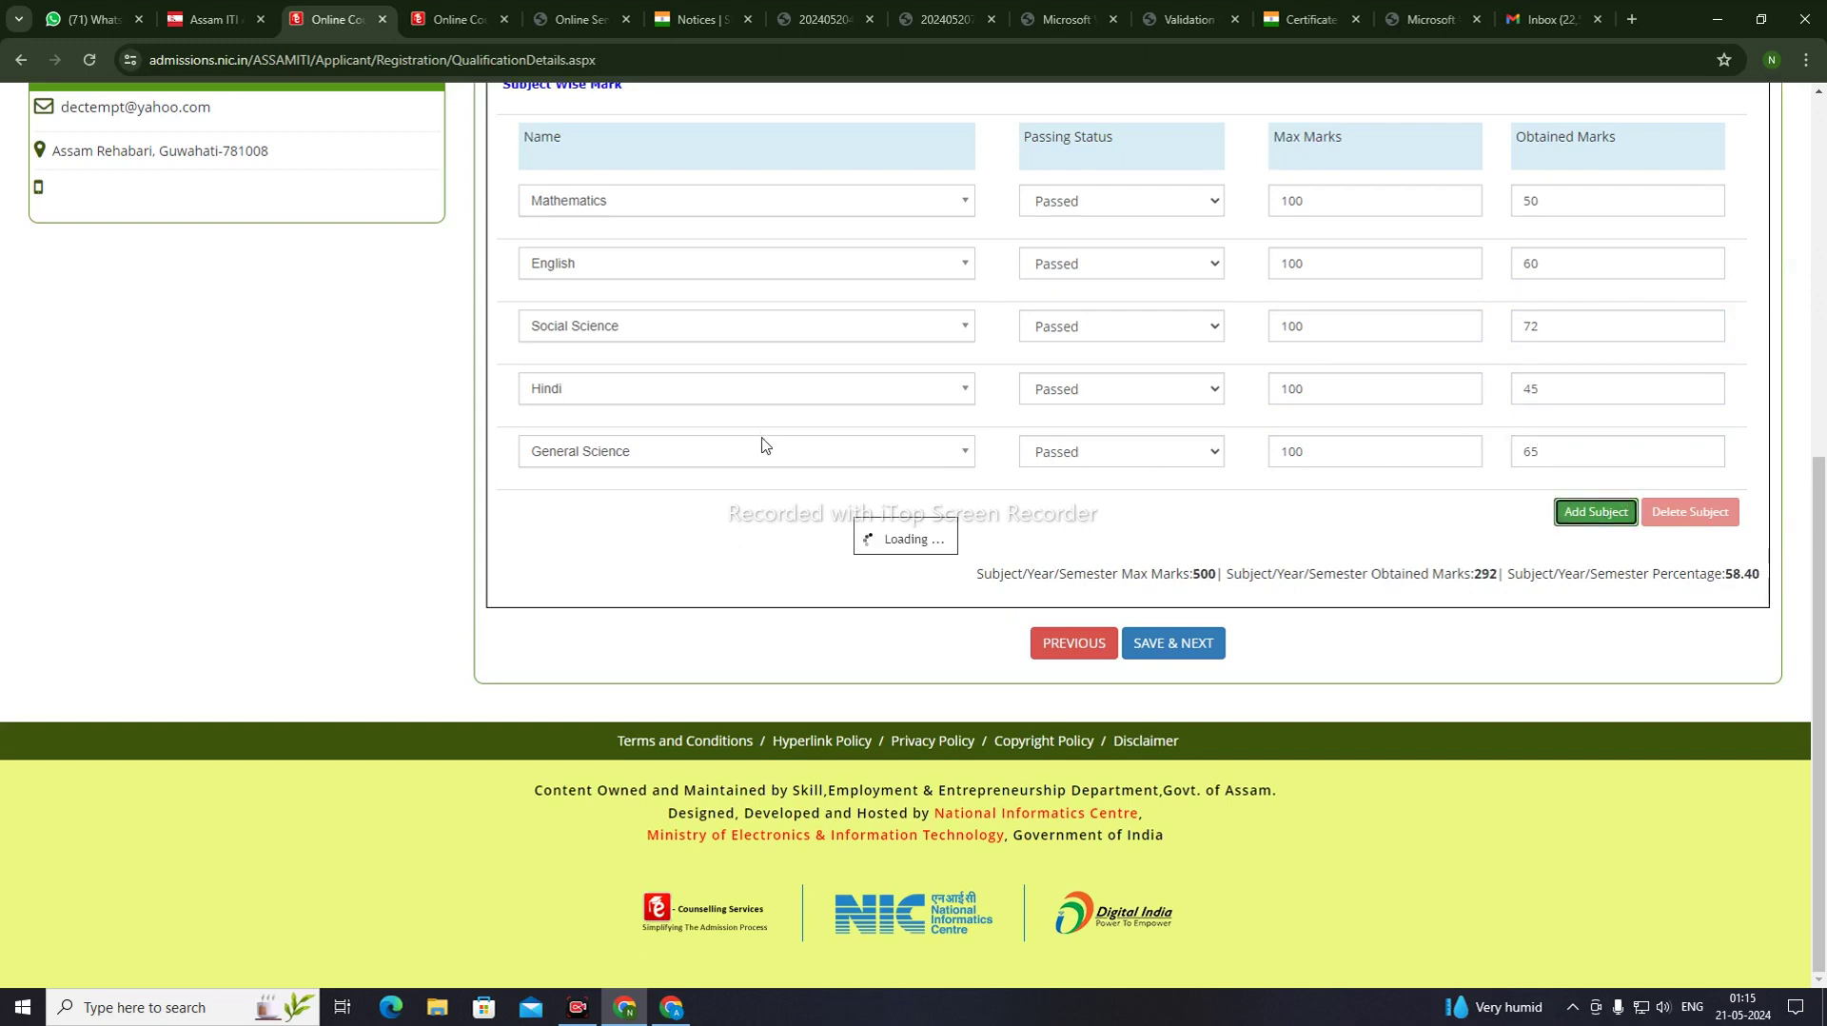
click(655, 512)
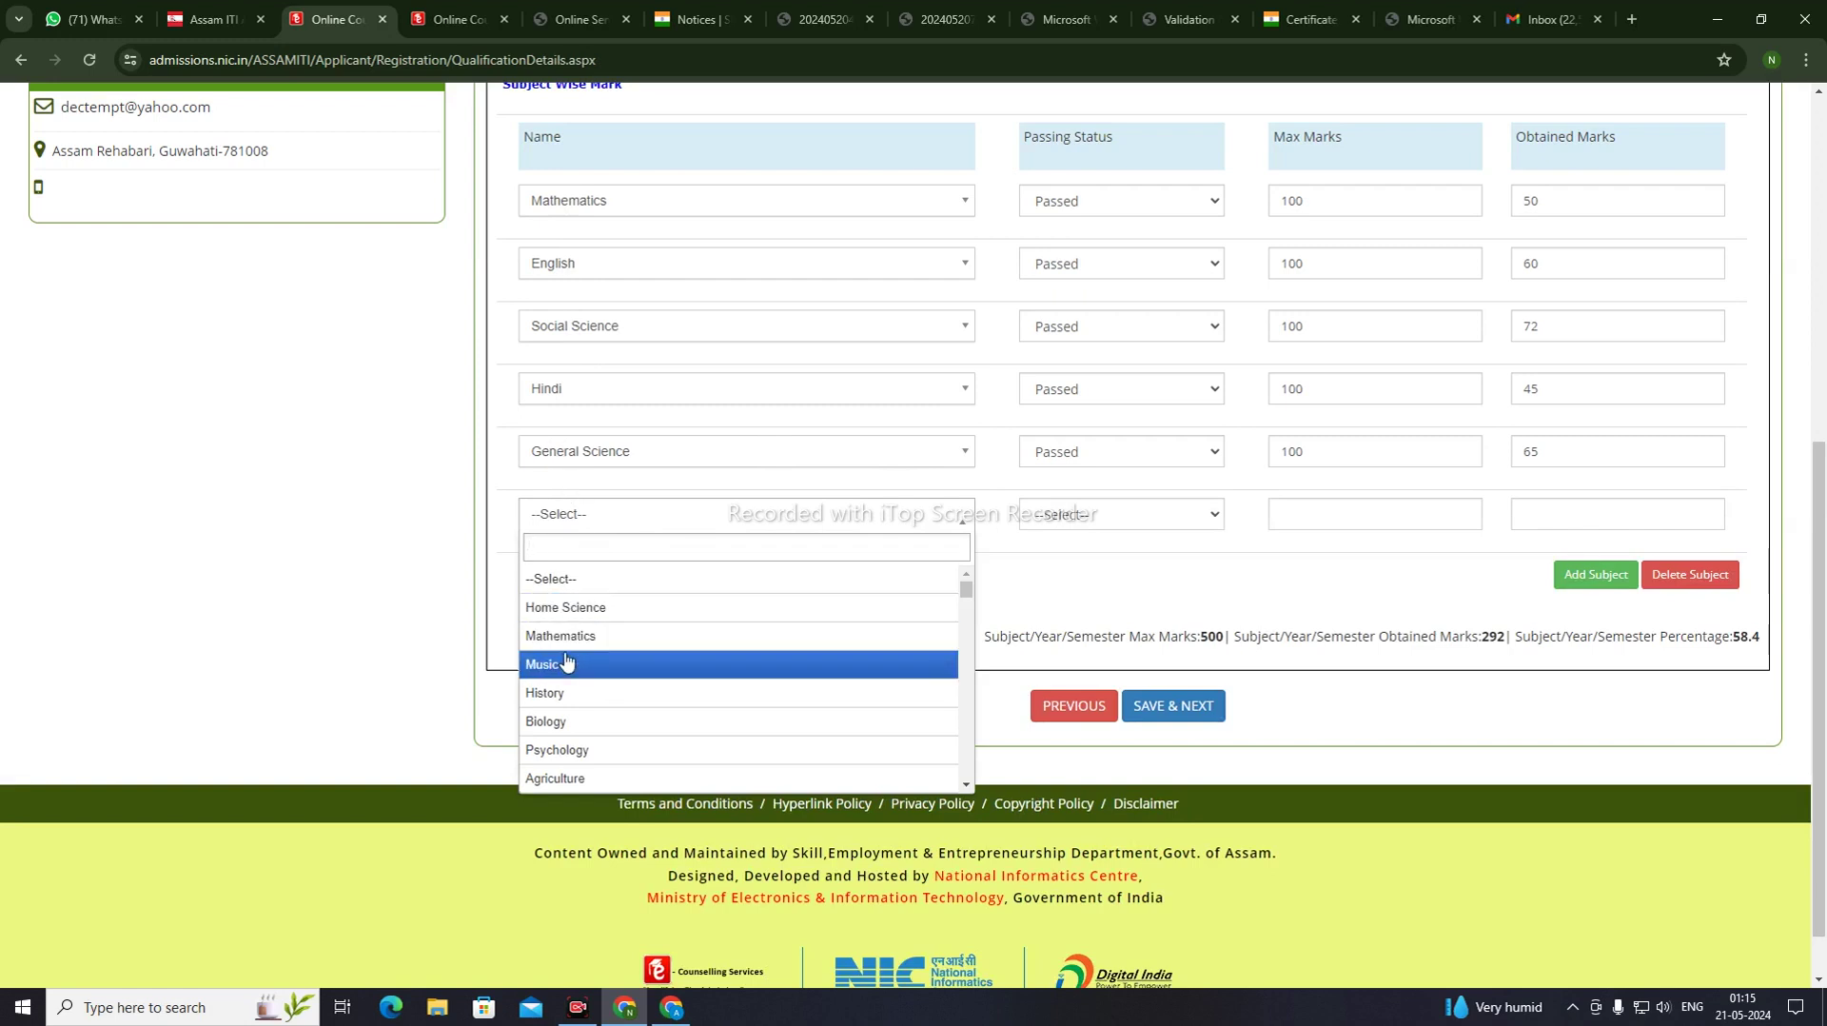
text(BE)
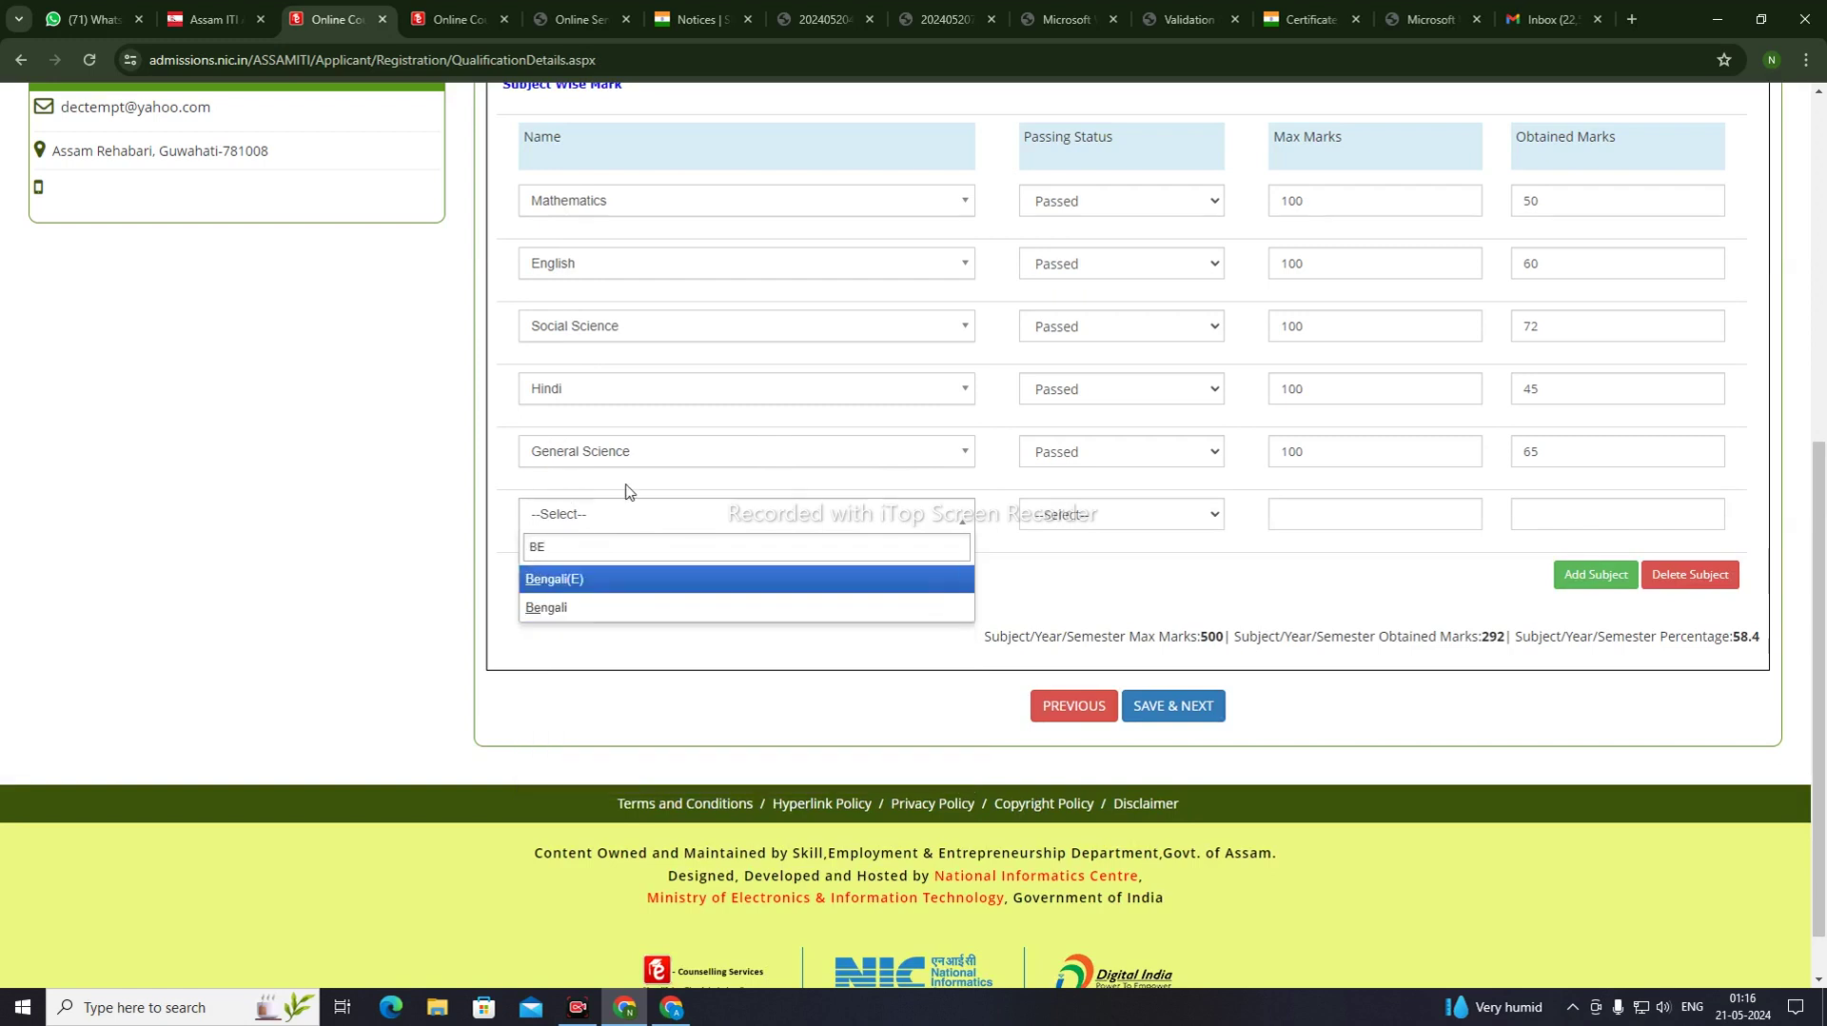
click(600, 608)
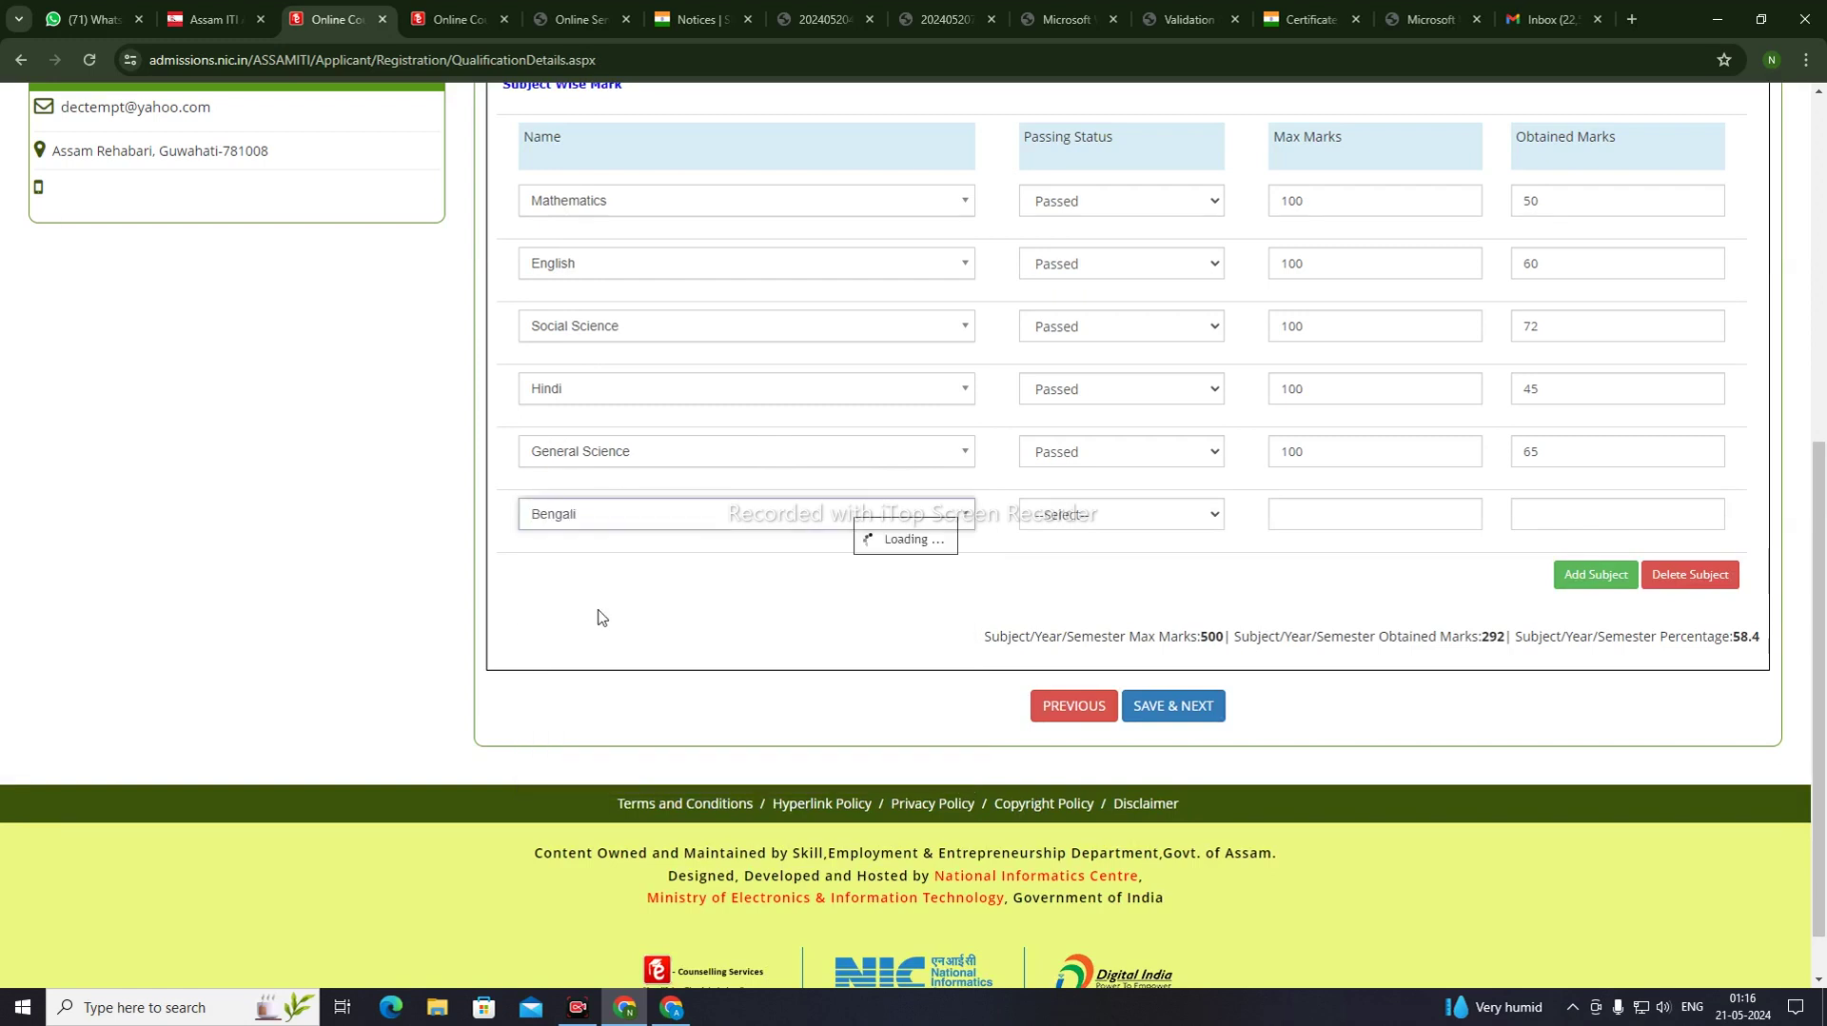
Set Bengali's passing status to Passed, with max marks of 100 and obtained marks of 54
click(1095, 518)
click(1093, 560)
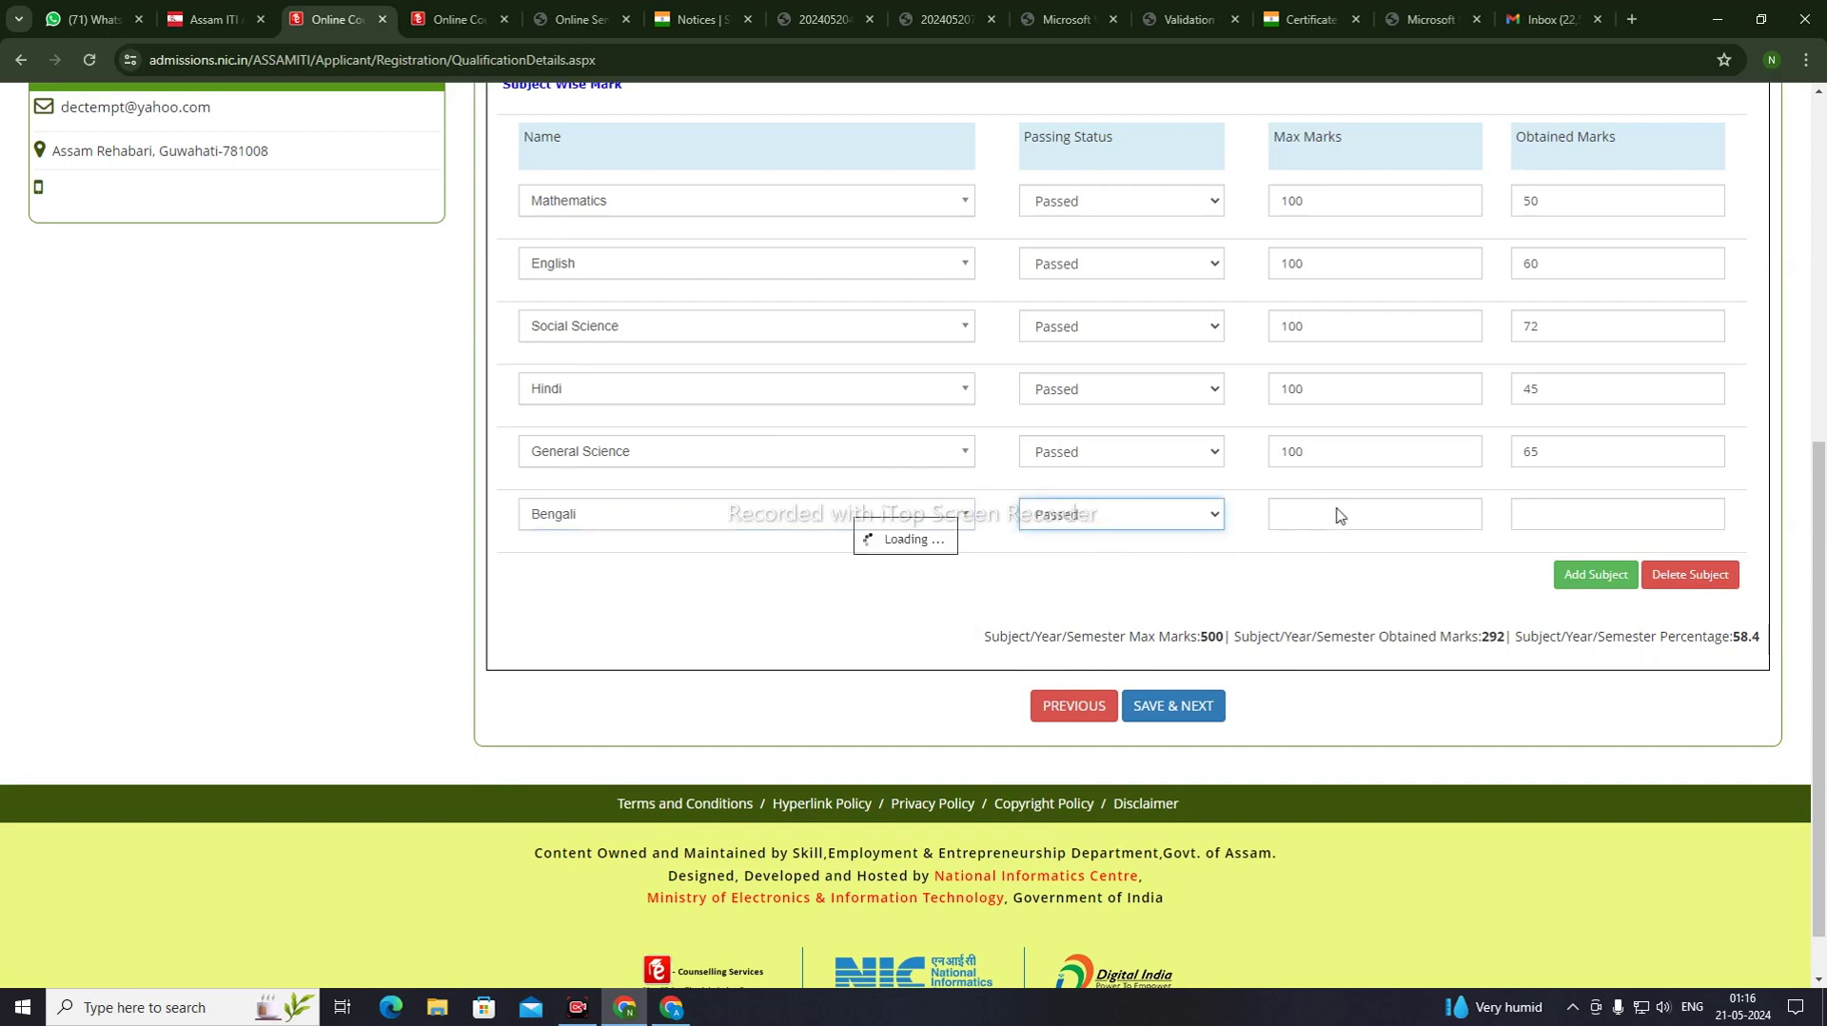
click(1345, 513)
text(1)
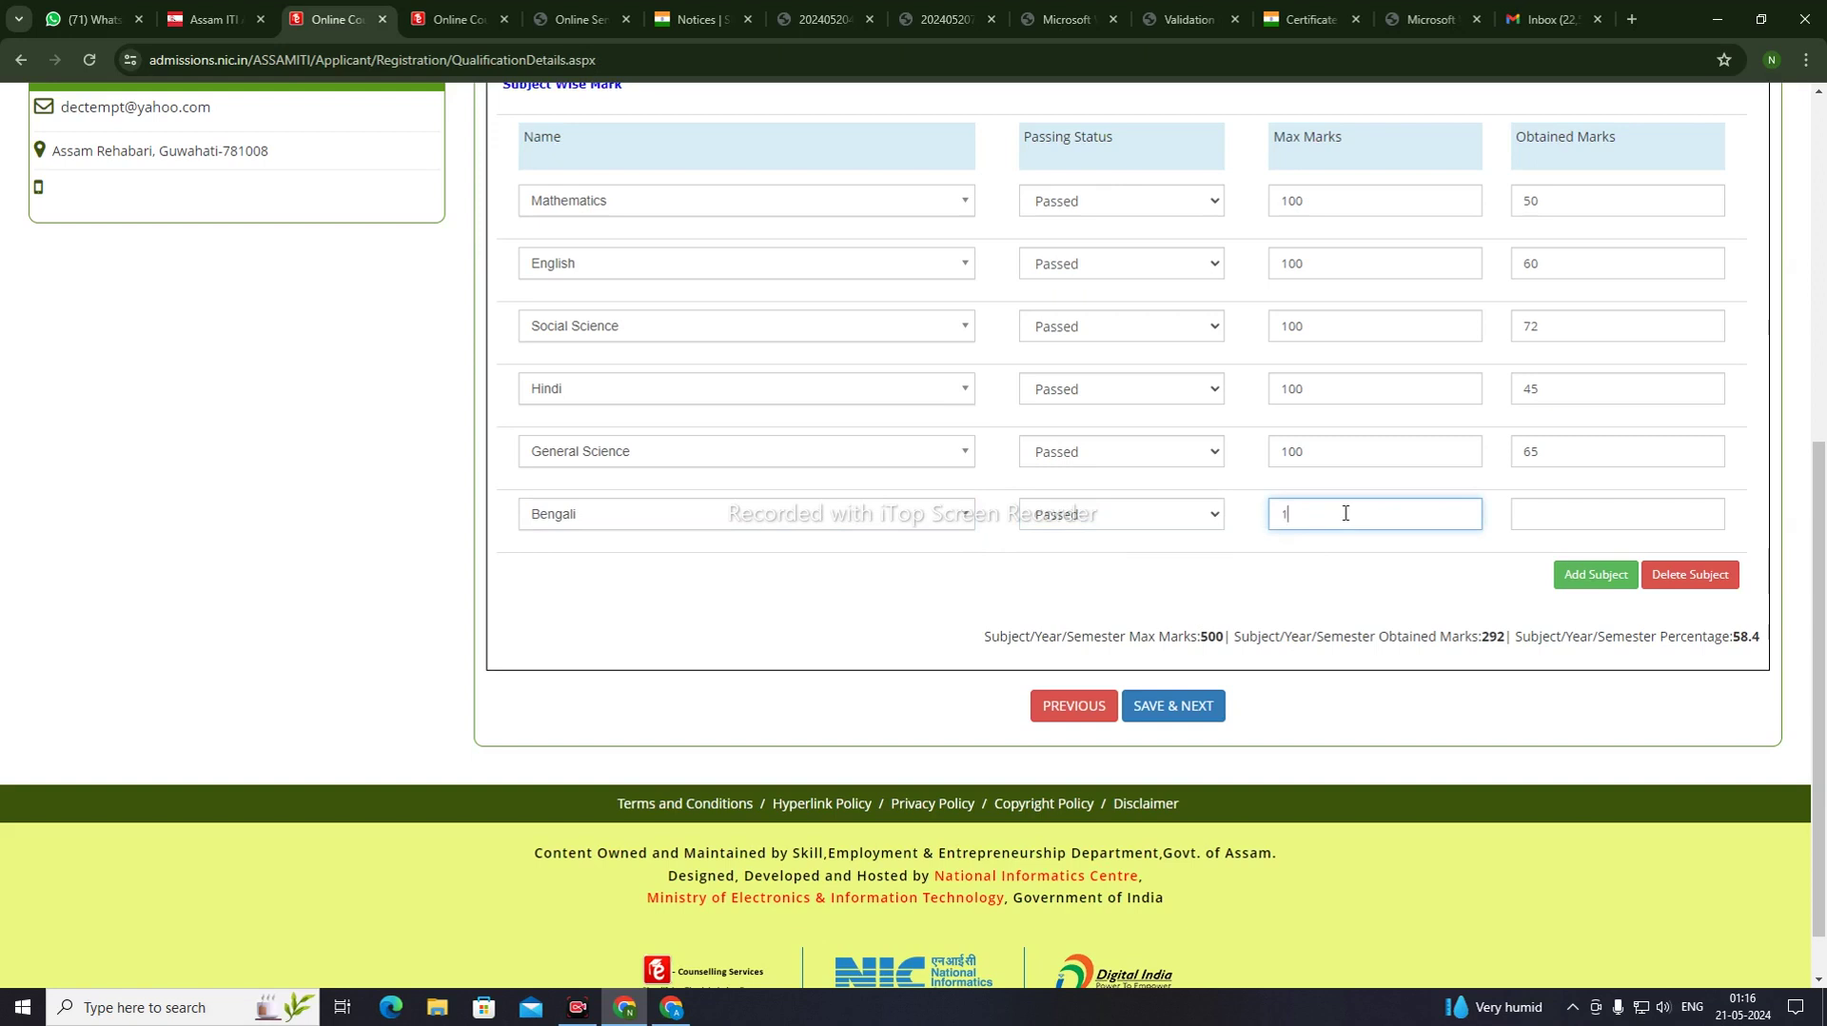
text(00)
click(1543, 518)
text(54)
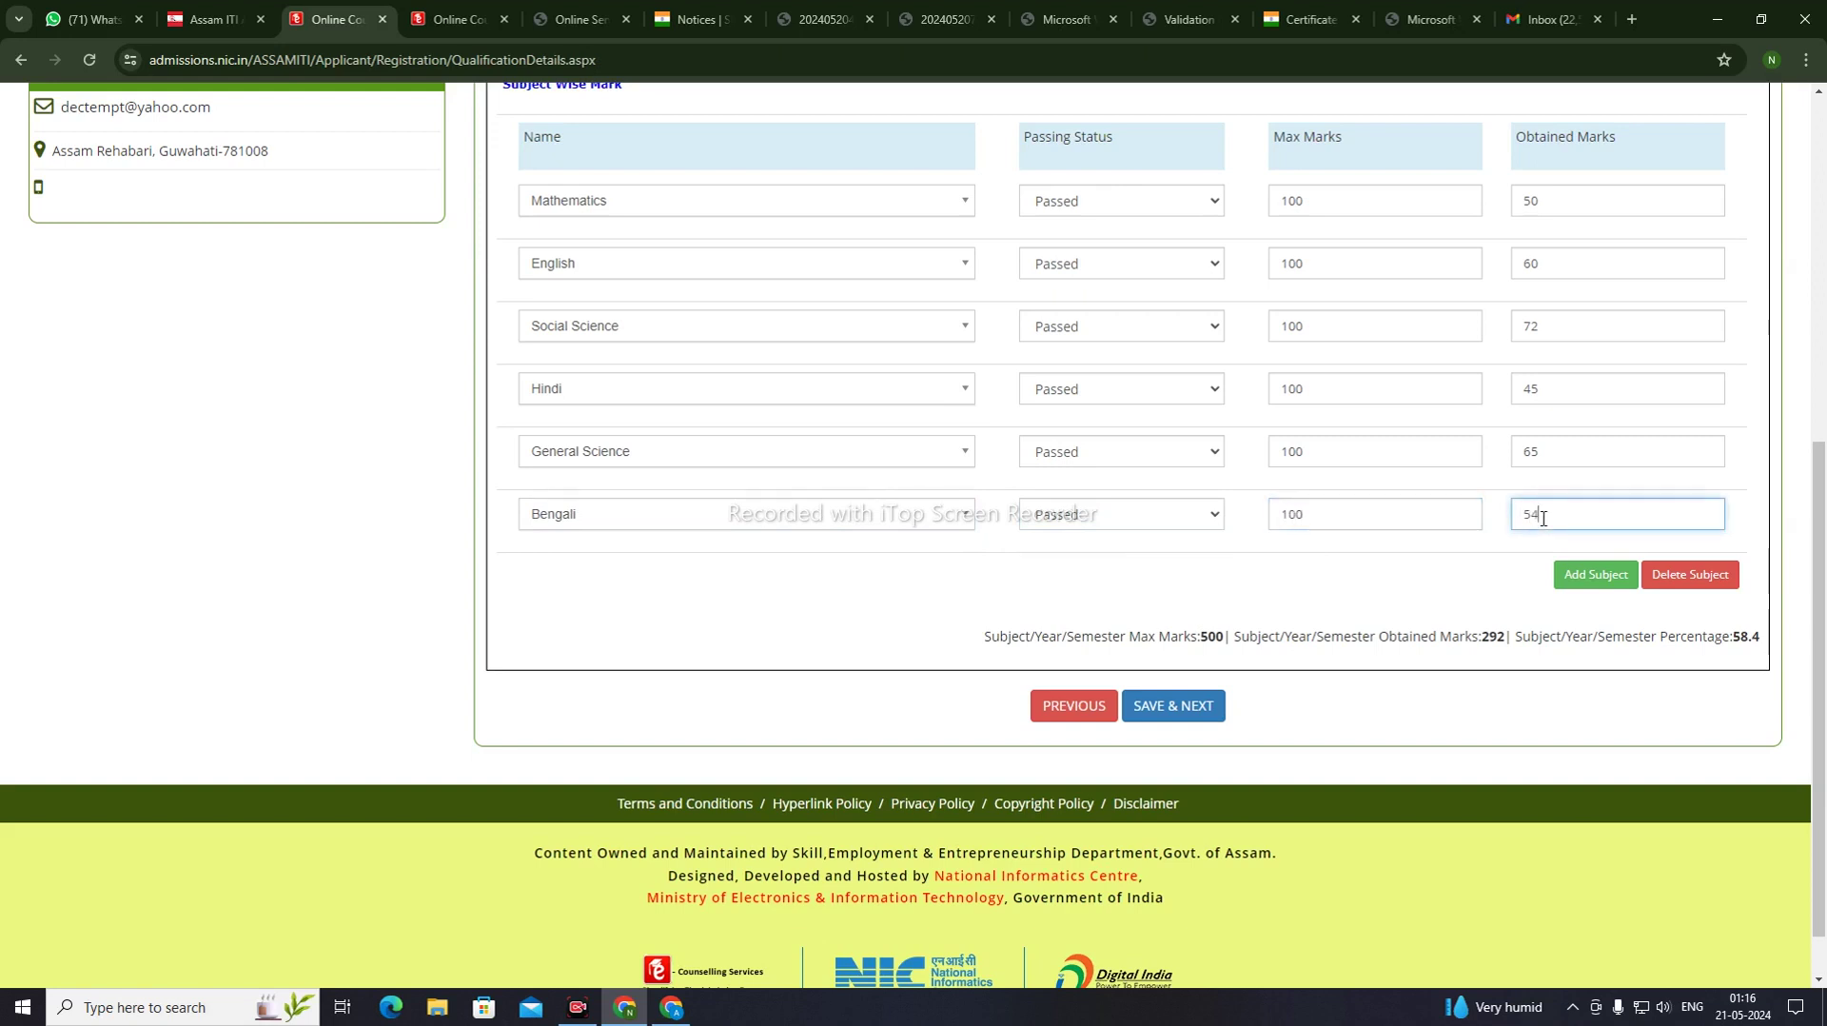
Save the qualification details, confirm the save and proceed to the contact details
scroll(1233, 609, down, 1)
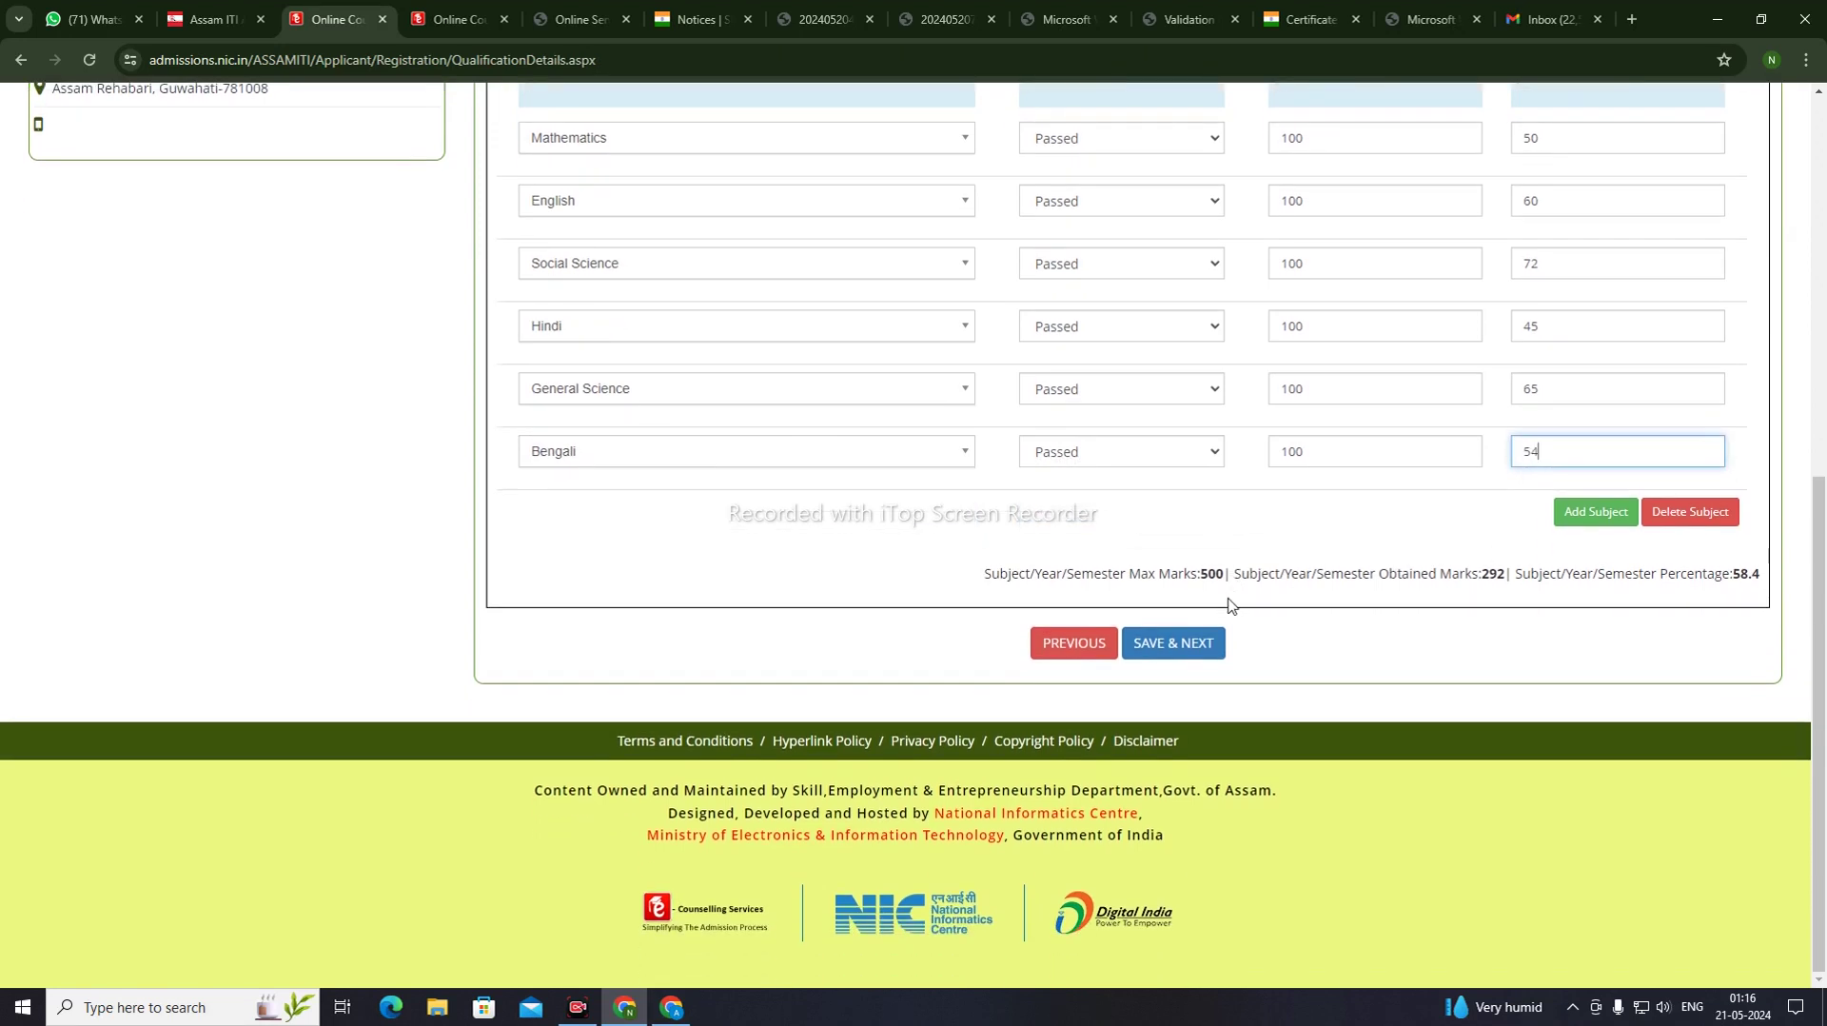
click(1176, 644)
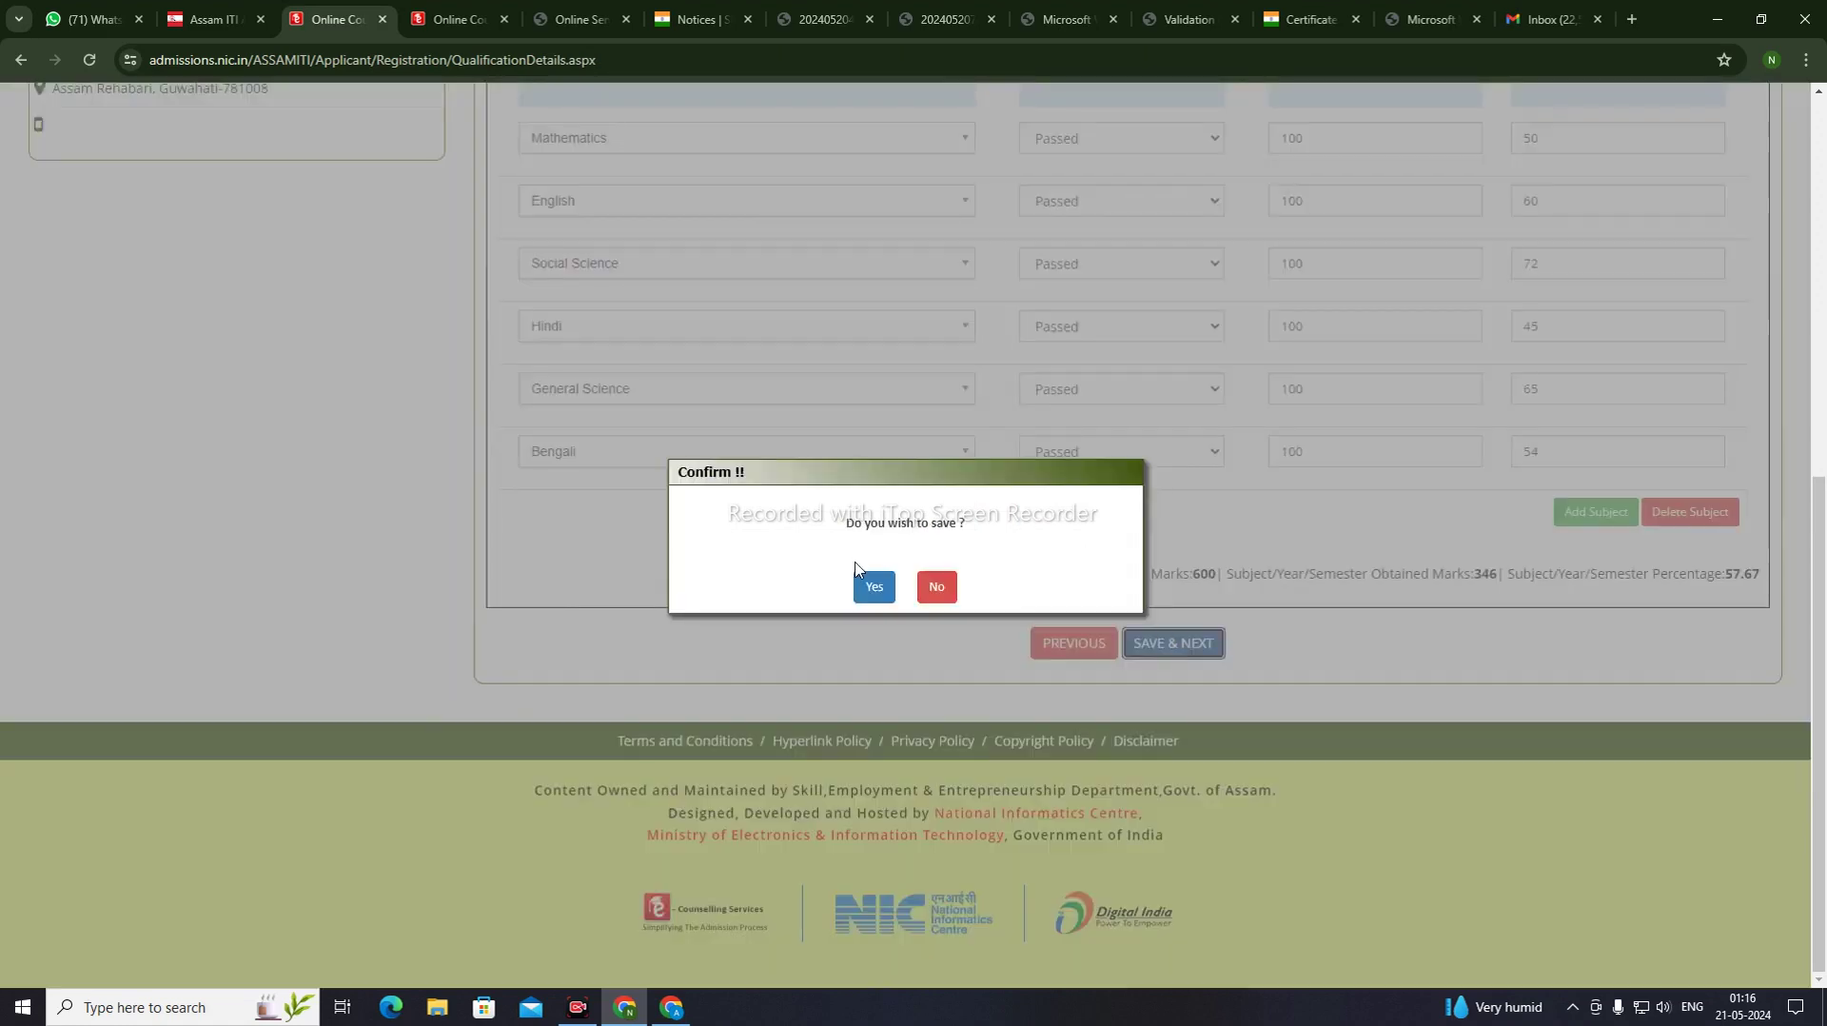
click(871, 587)
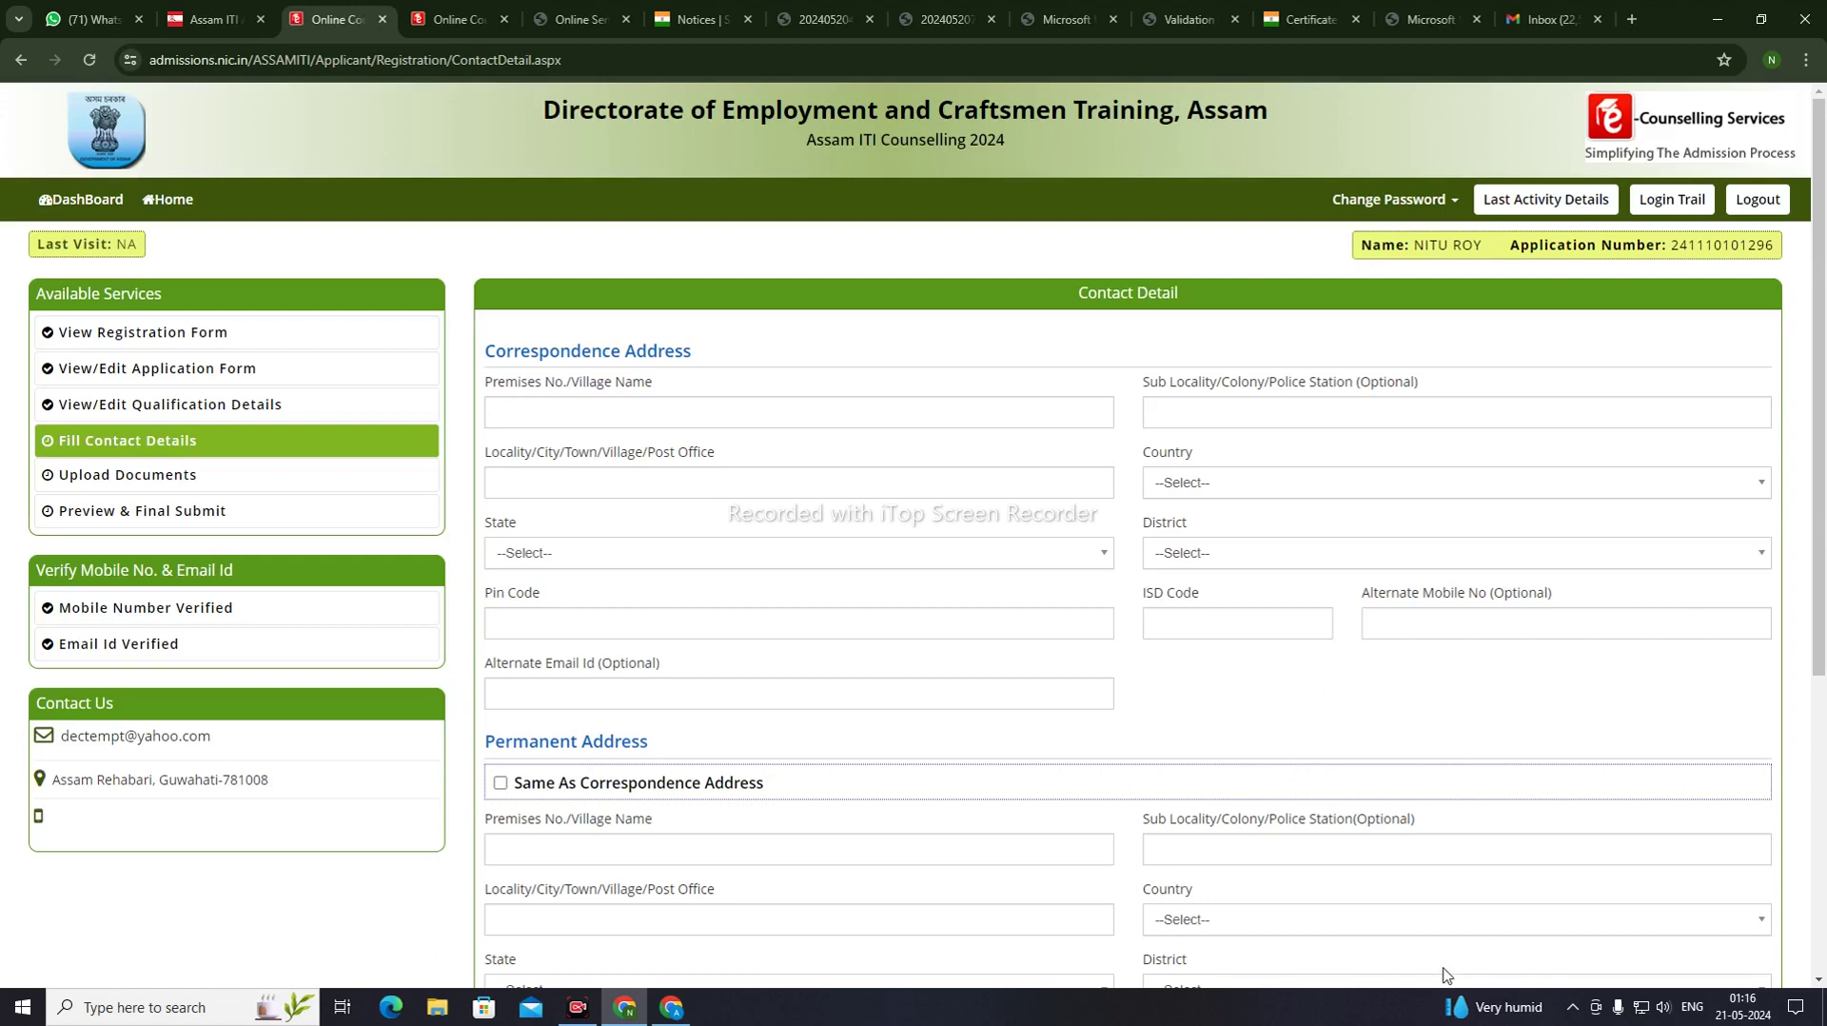
Review the contact details form and try to choose India as the correspondence address country
scroll(852, 444, down, 1)
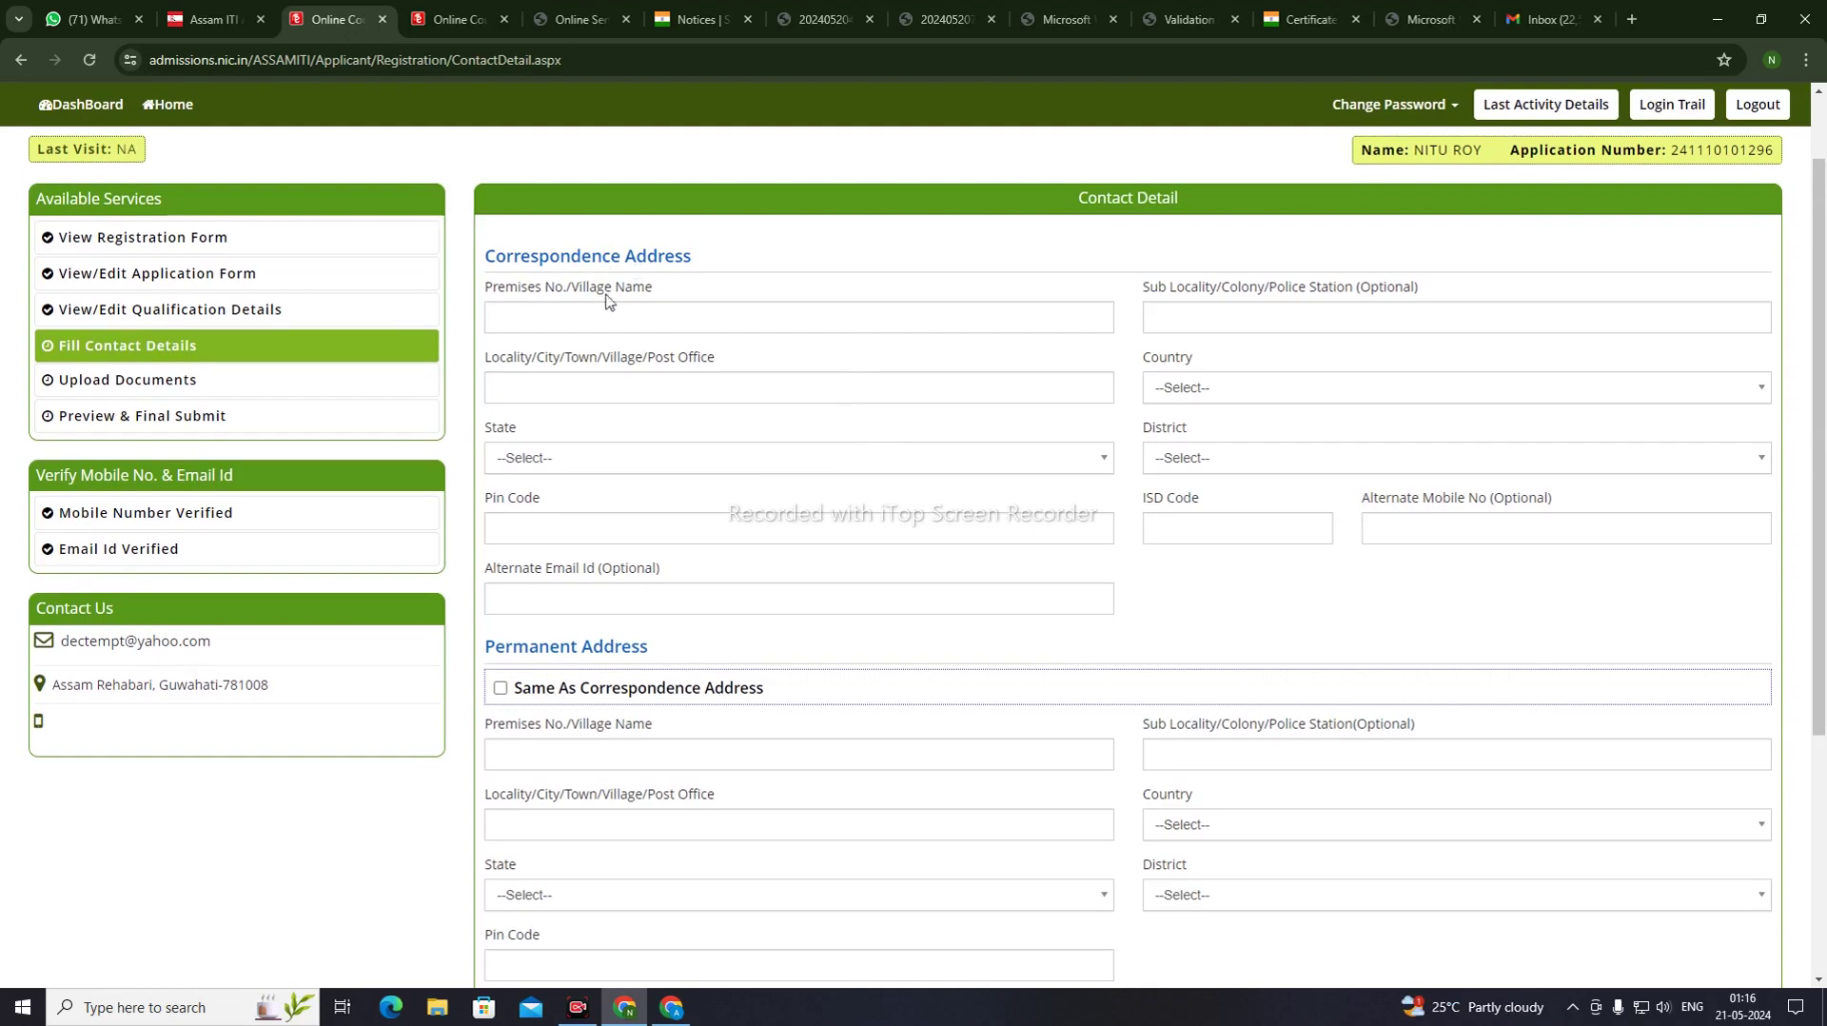
scroll(820, 452, down, 3)
scroll(694, 653, up, 3)
scroll(1447, 961, down, 1)
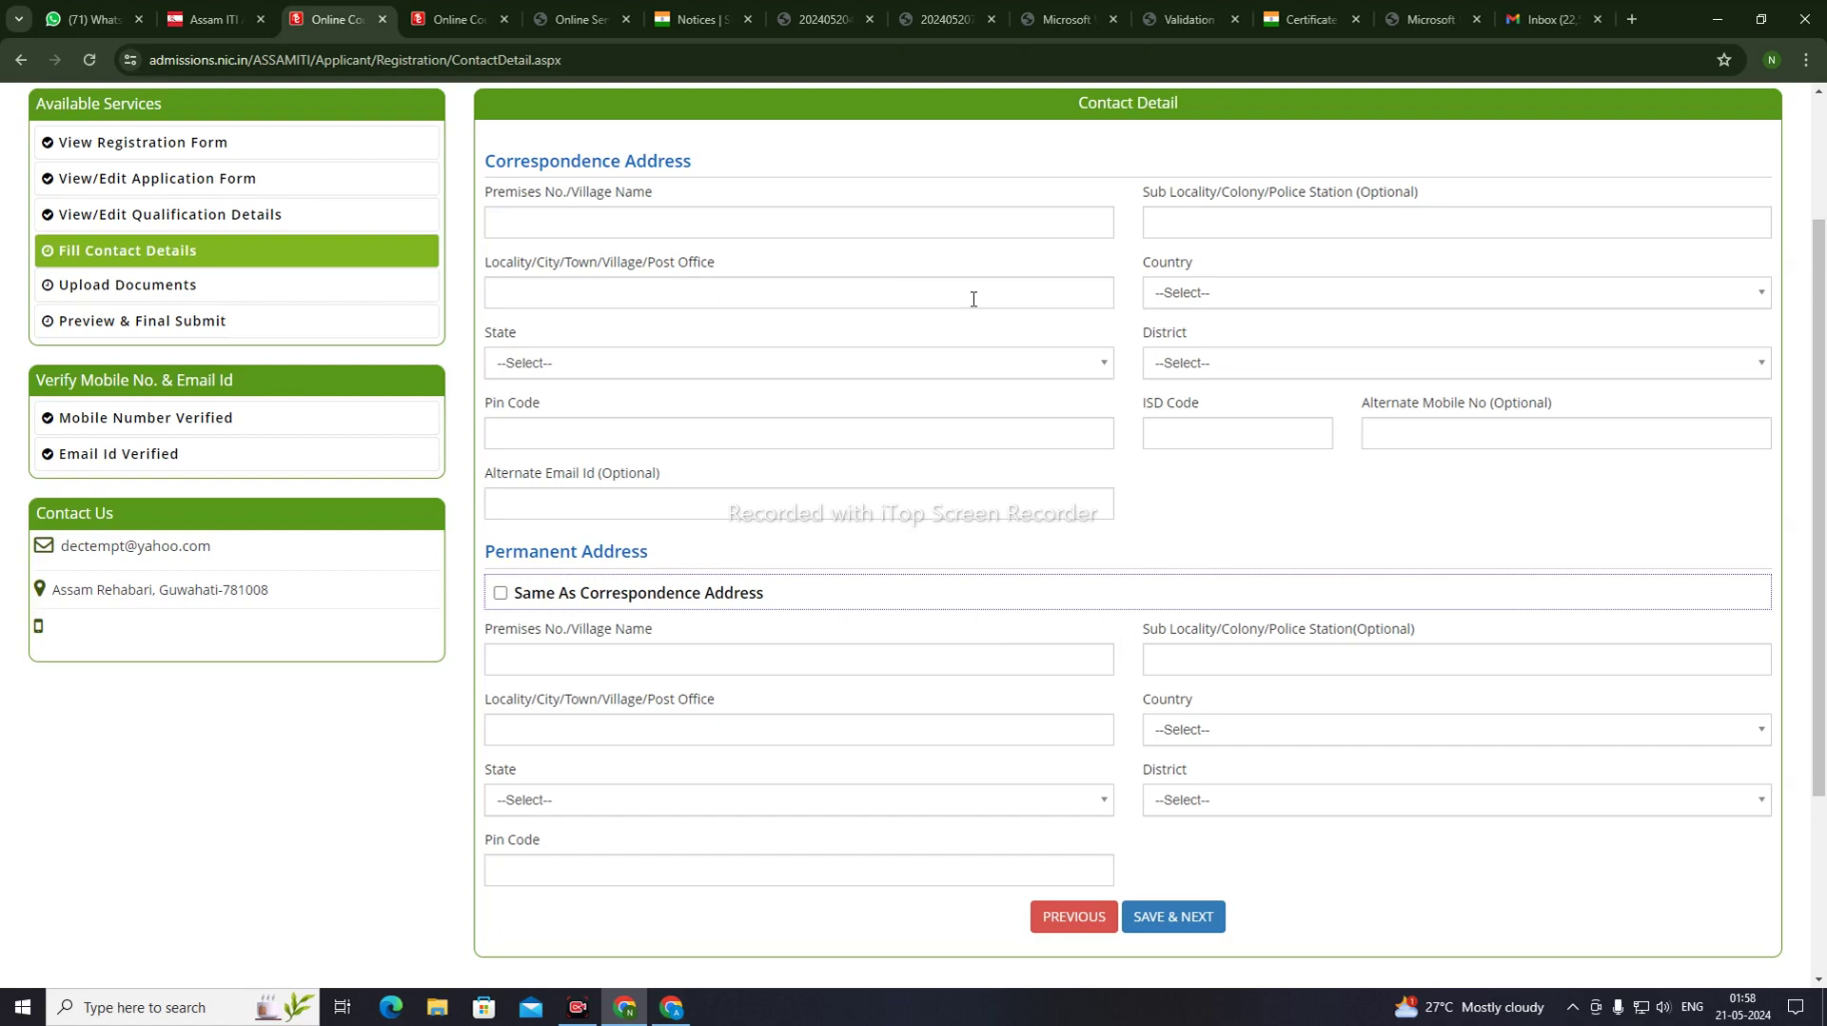
click(1185, 295)
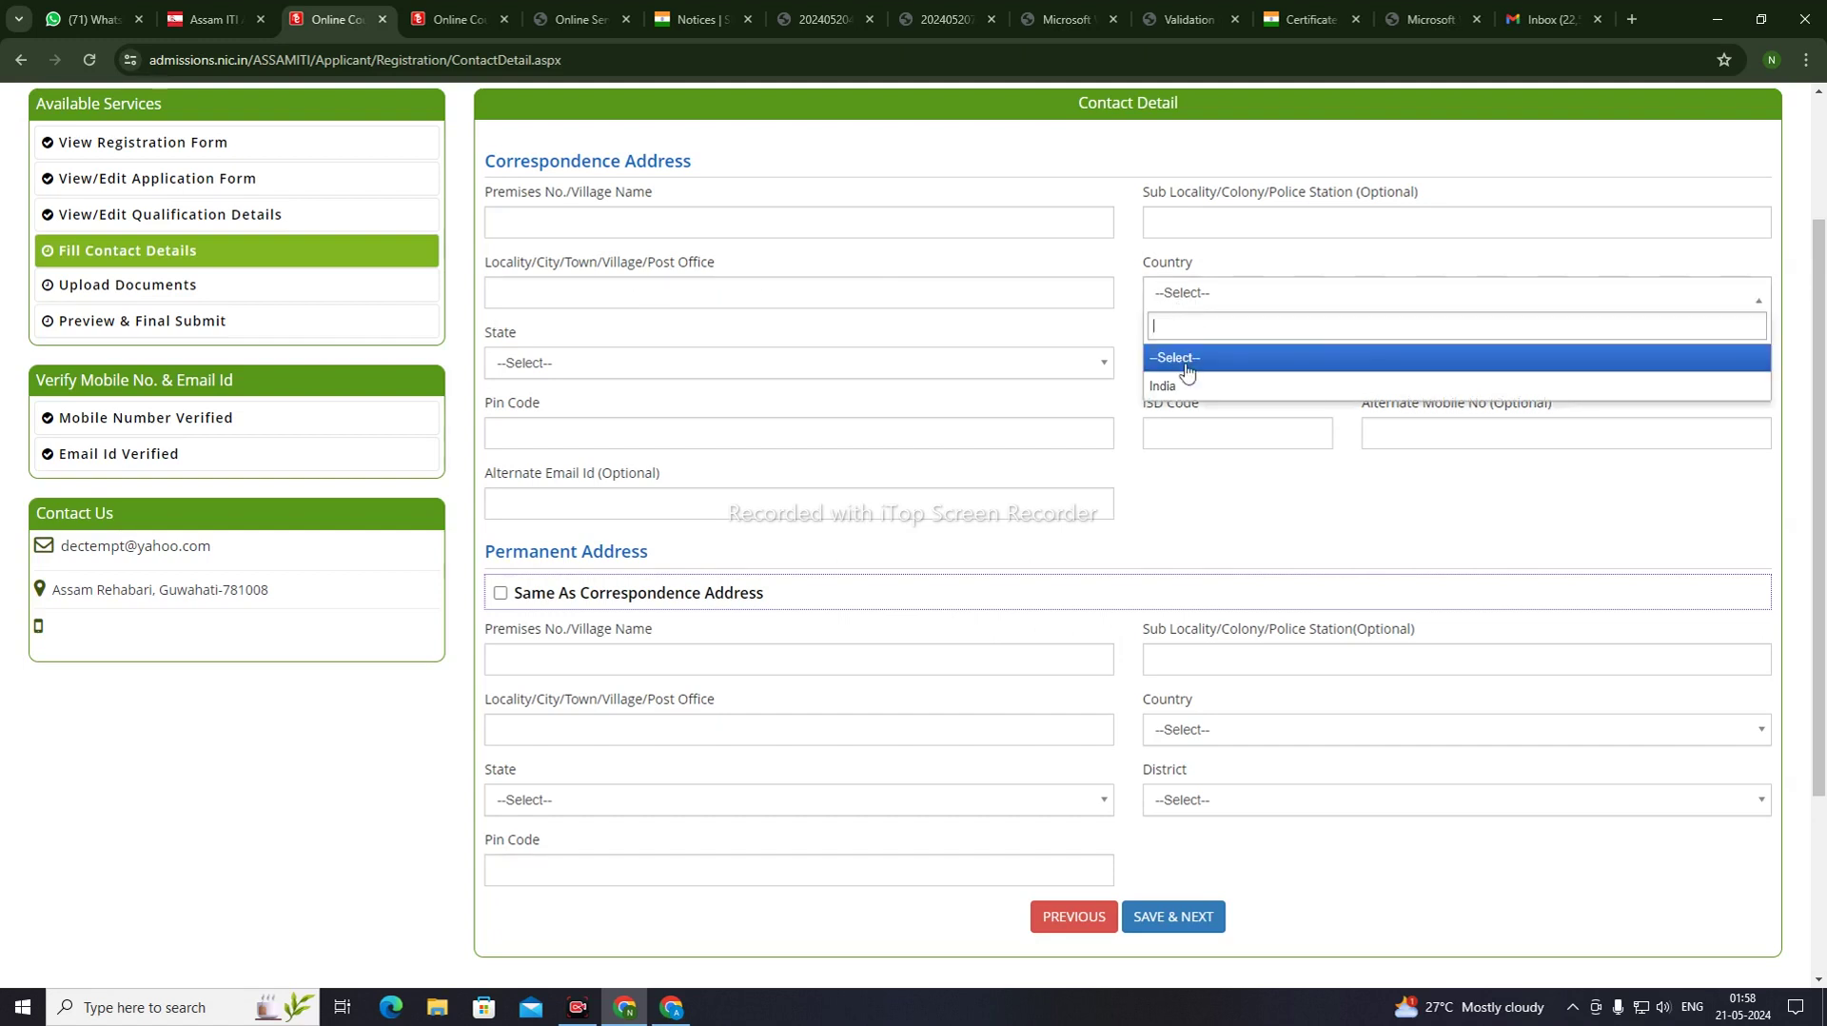
click(1188, 375)
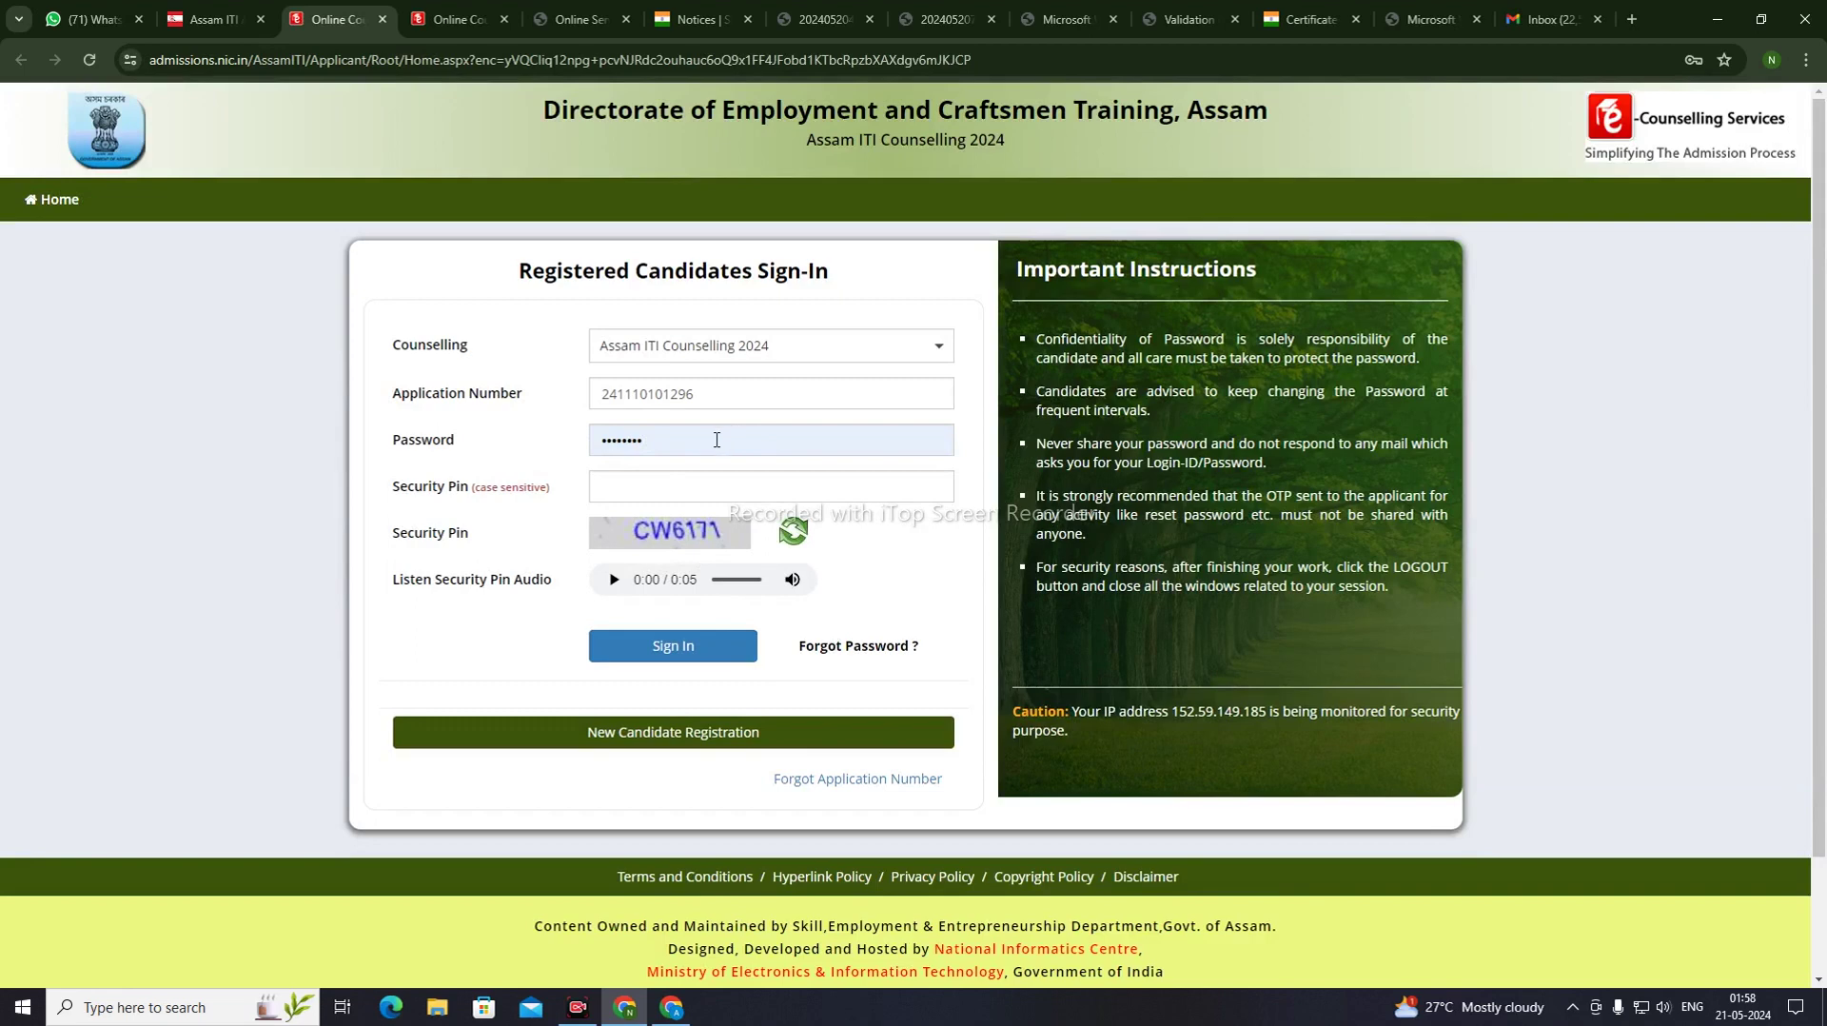
Re-enter the account password, fill in the security pin from the captcha and sign in to Assam ITI Counselling 2024
double_click(717, 440)
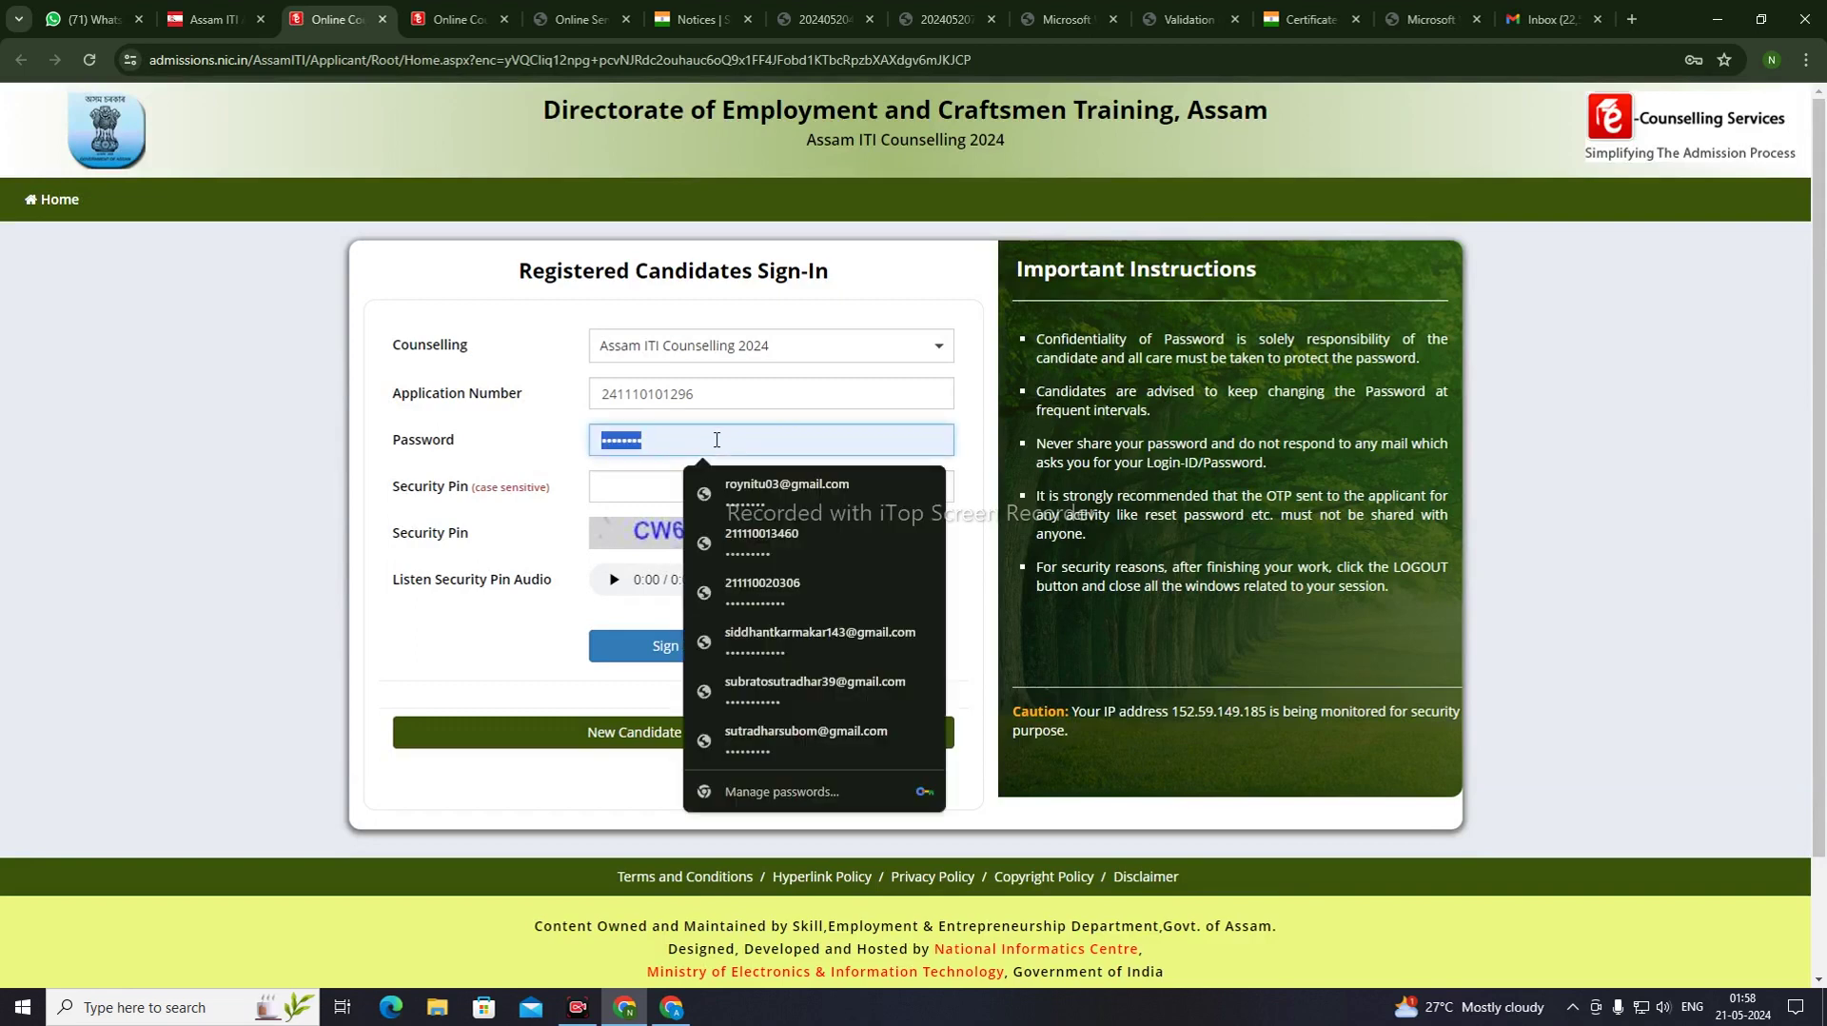
key(BackSpace)
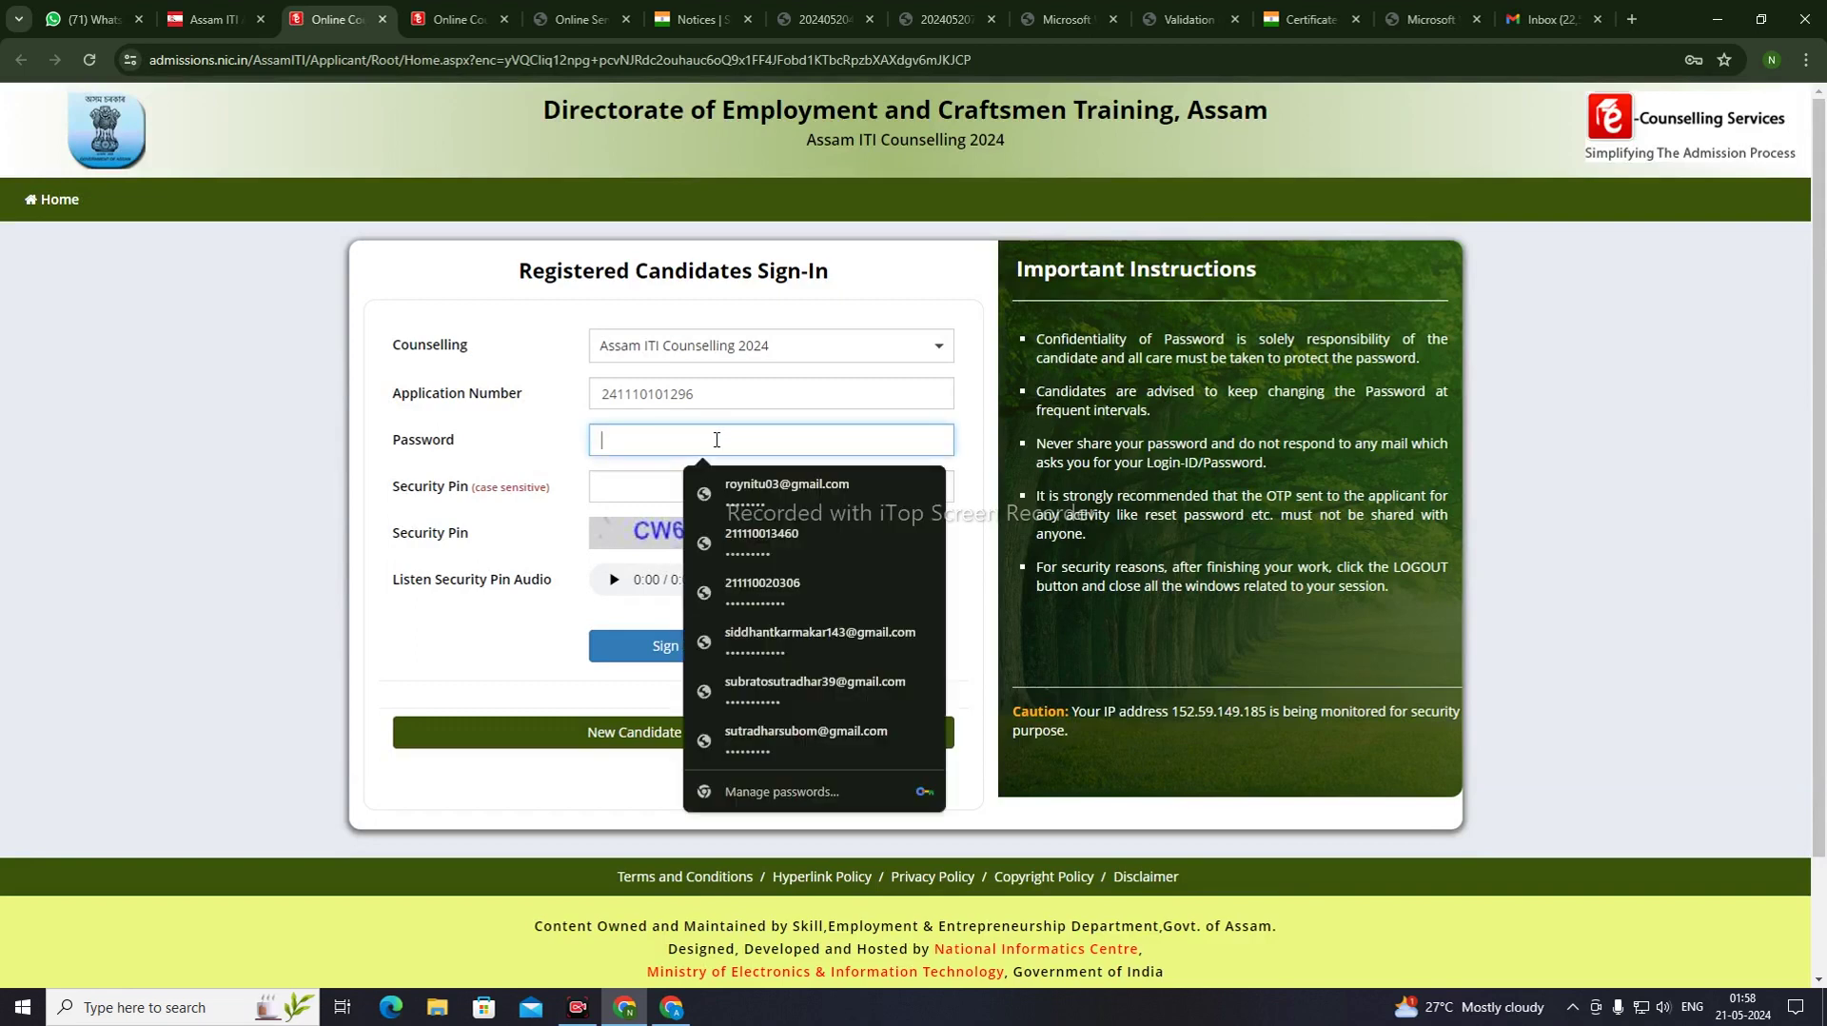
click(601, 429)
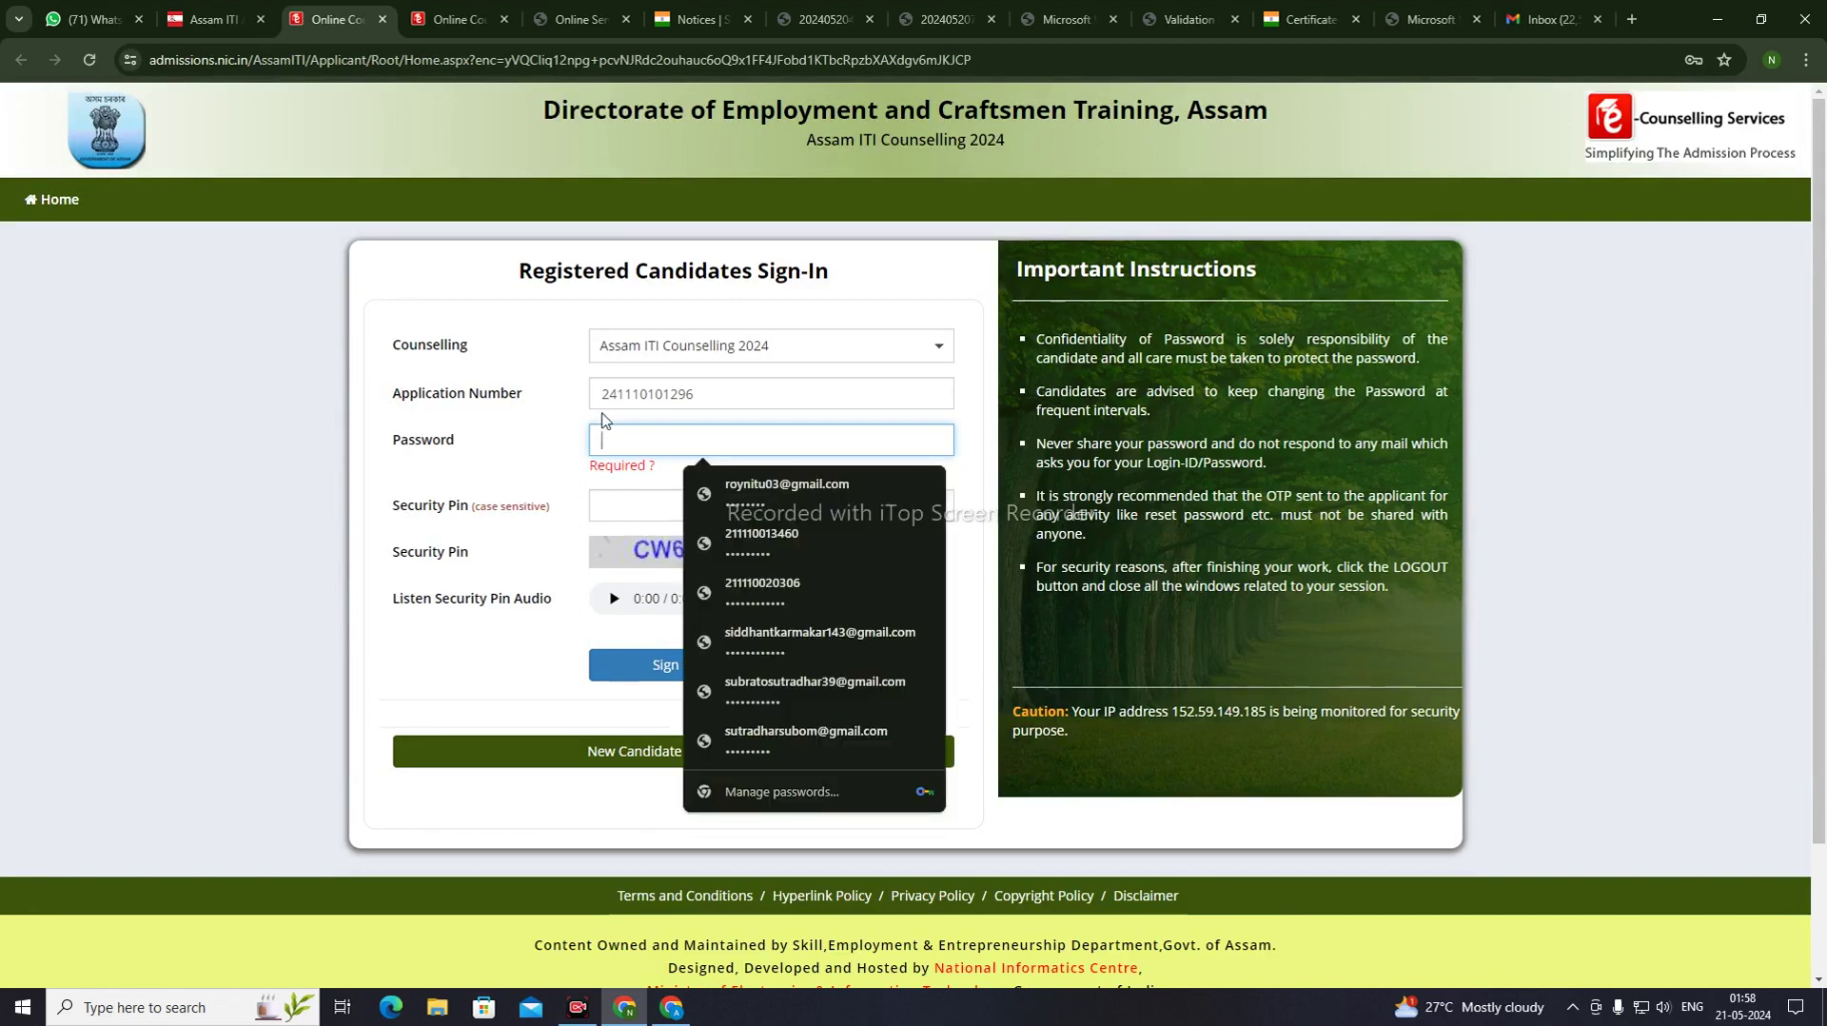
text(•)
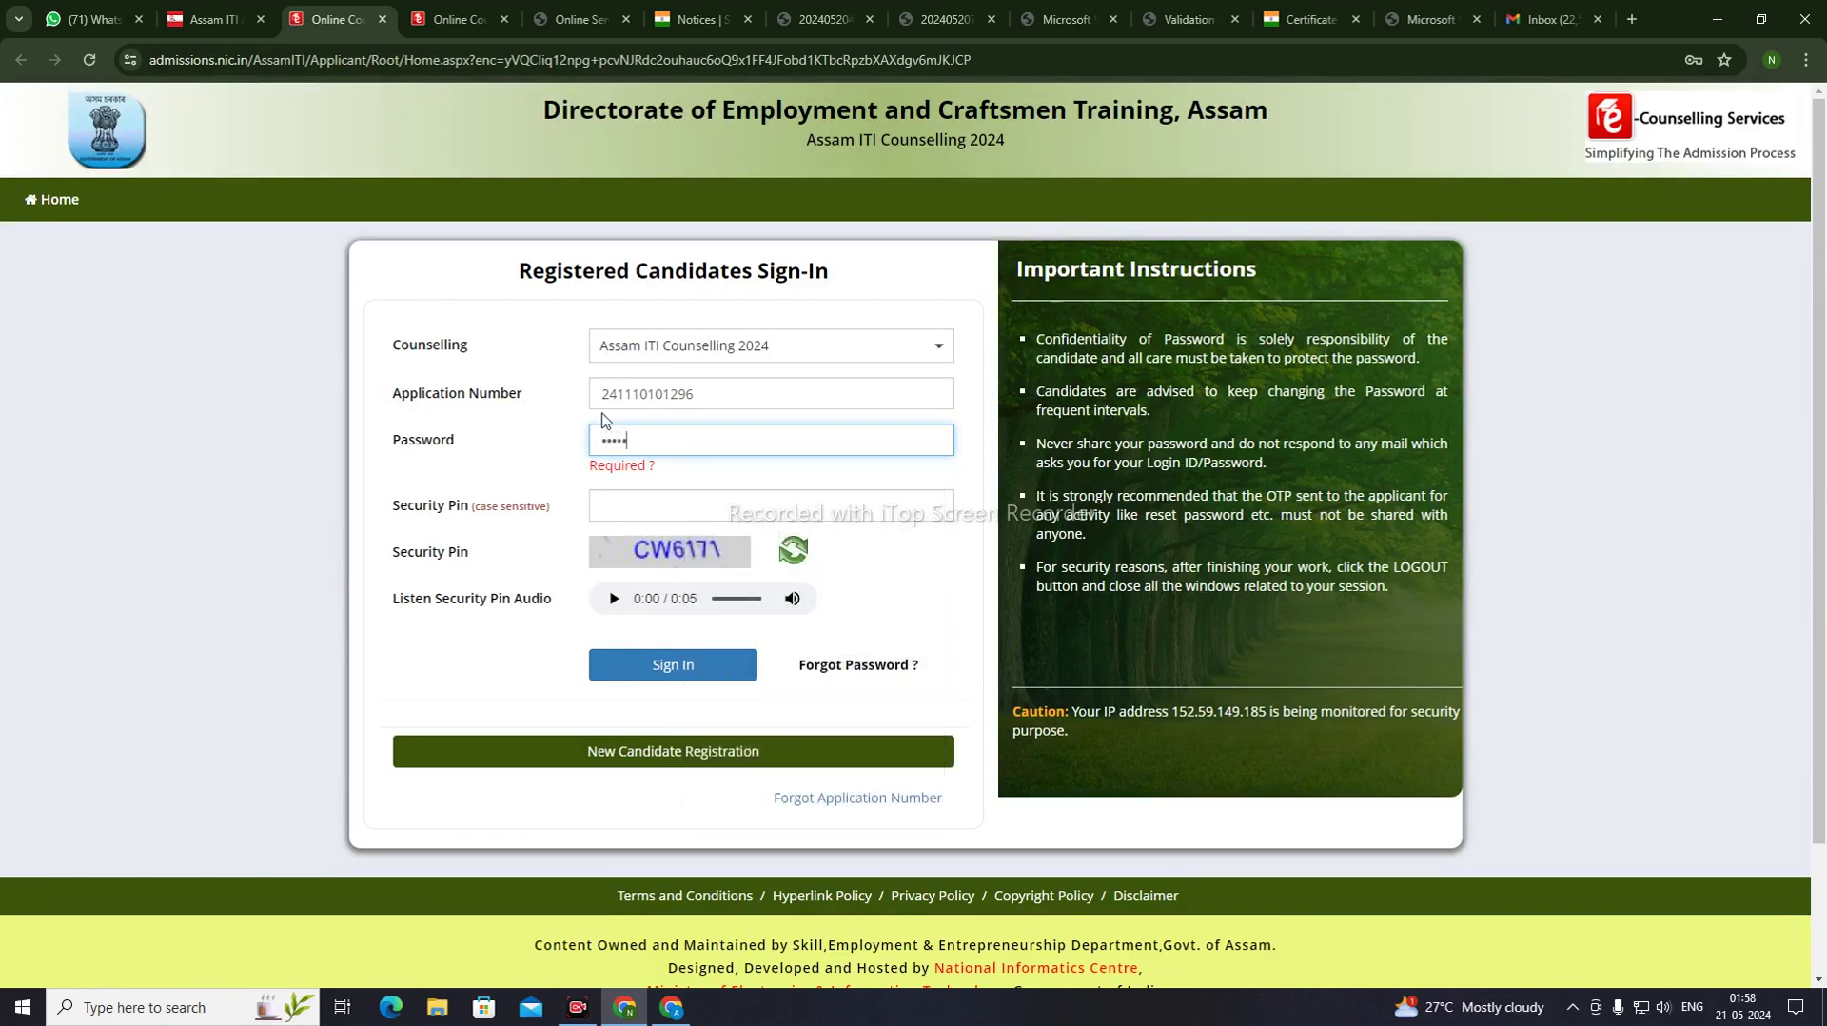
text(•••••••)
click(632, 511)
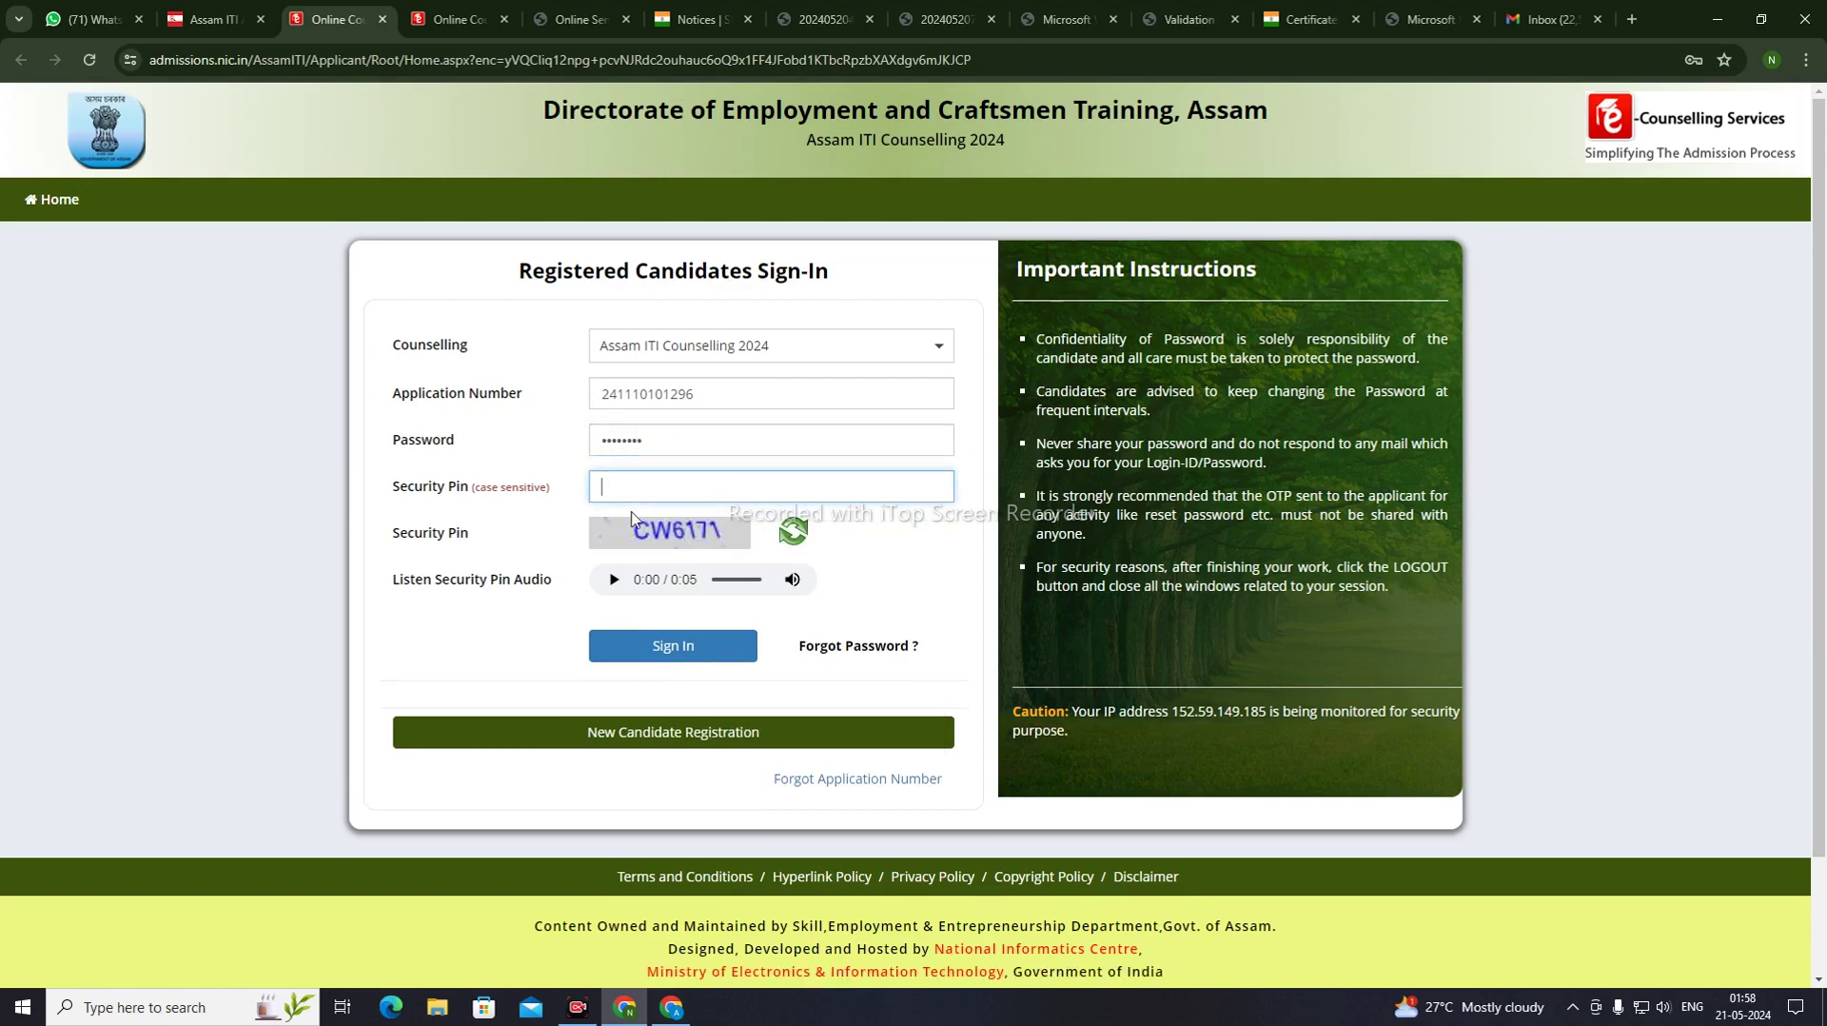
text(CW6171)
click(657, 646)
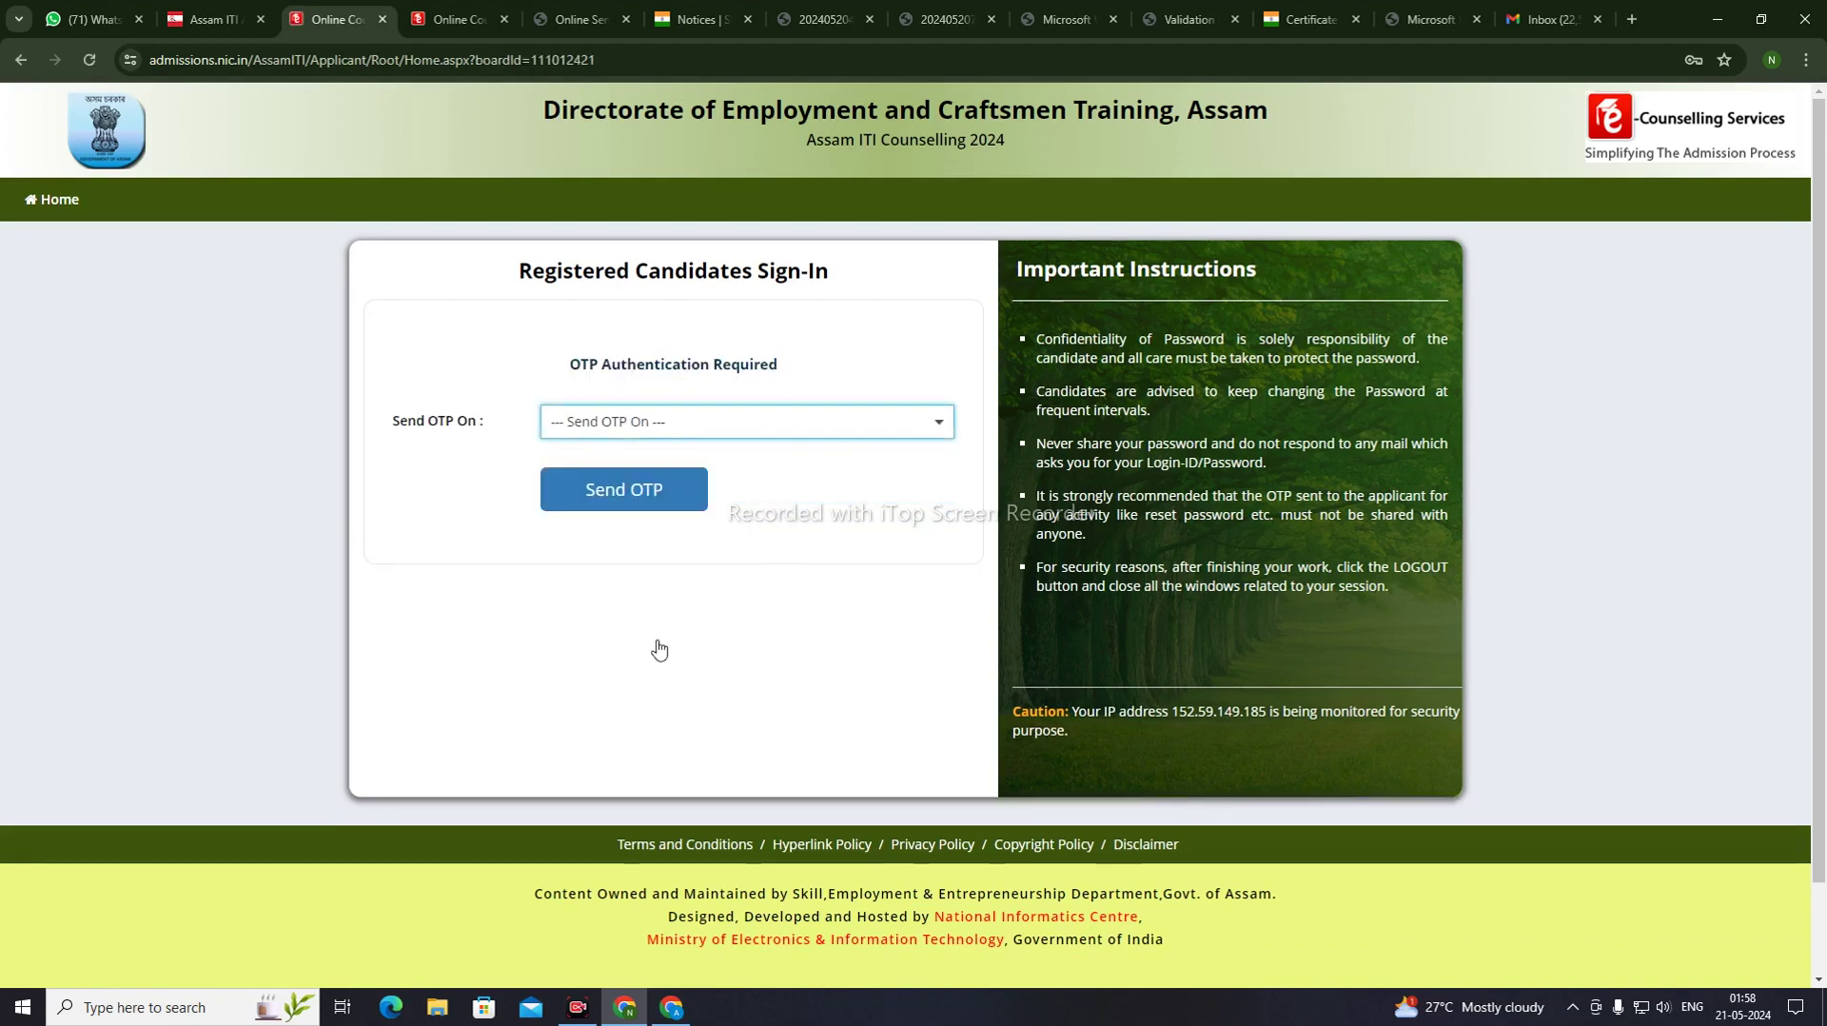
Choose Registered Email Id as the OTP destination and send the OTP
click(642, 436)
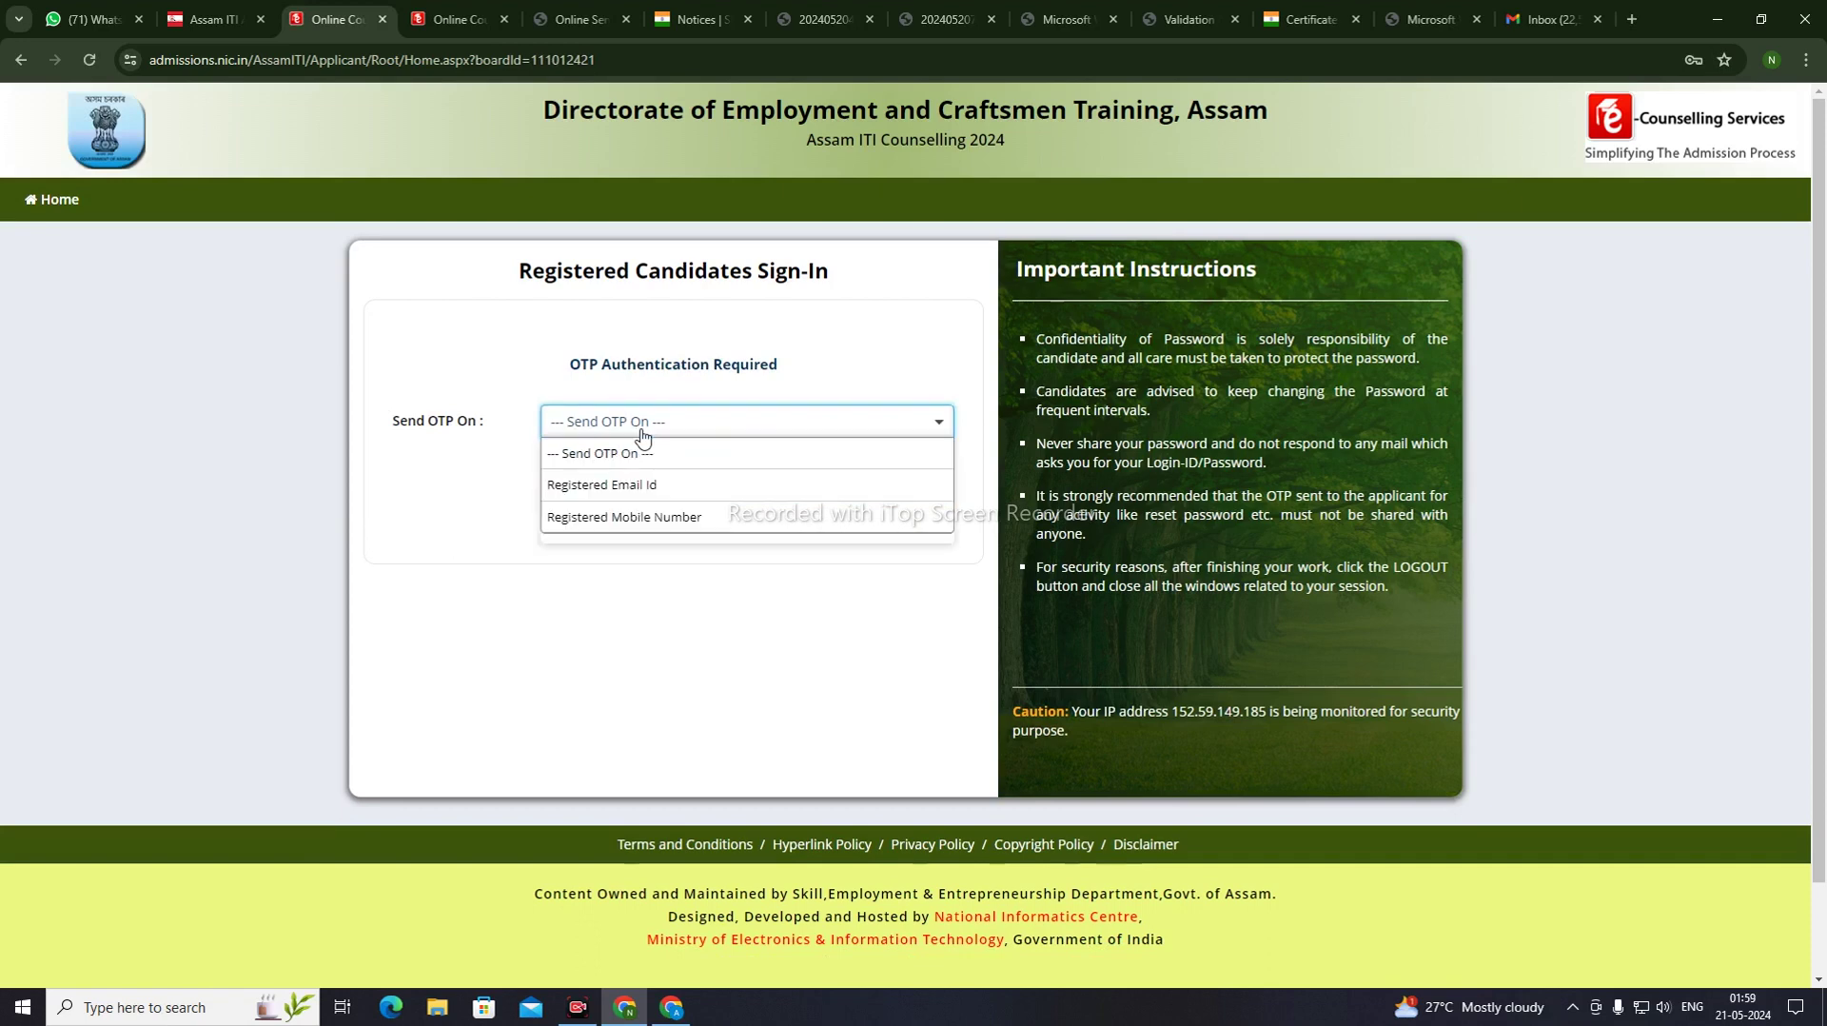
click(627, 487)
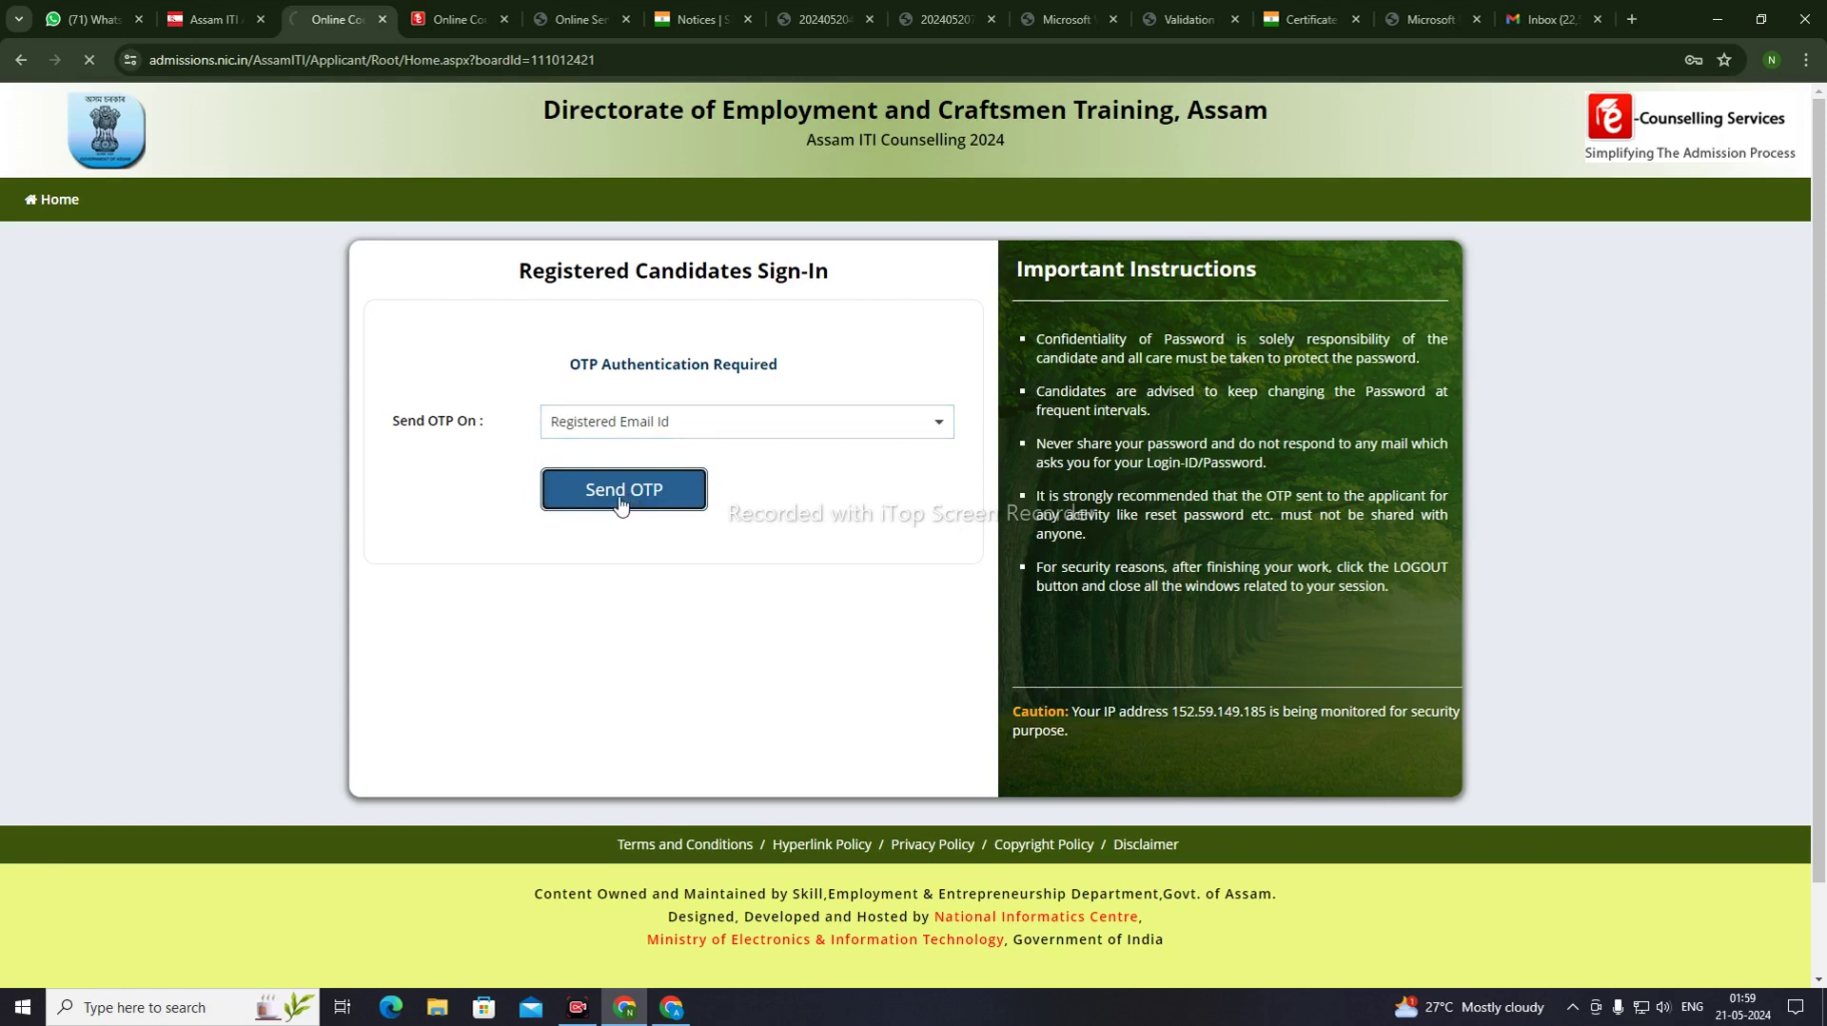
click(620, 504)
click(619, 504)
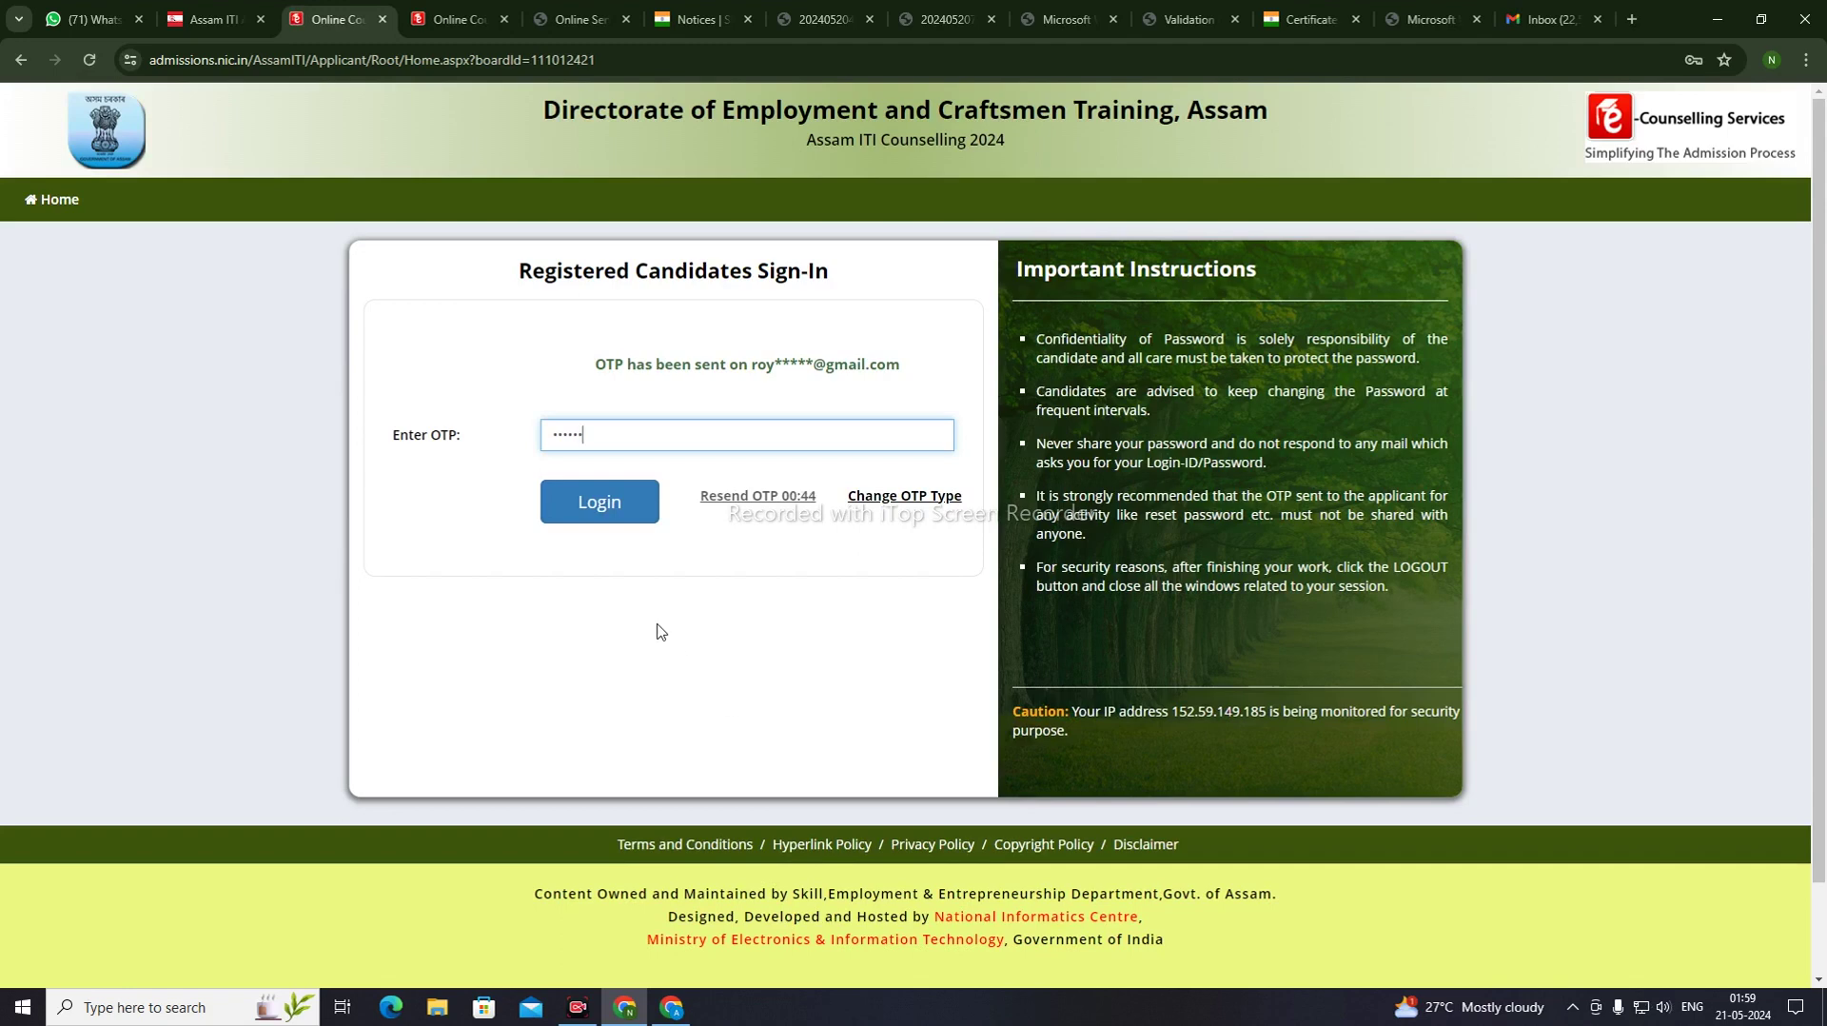
Enter the OTP sent to the registered email and log in, re-entering the code if it is rejected
click(604, 507)
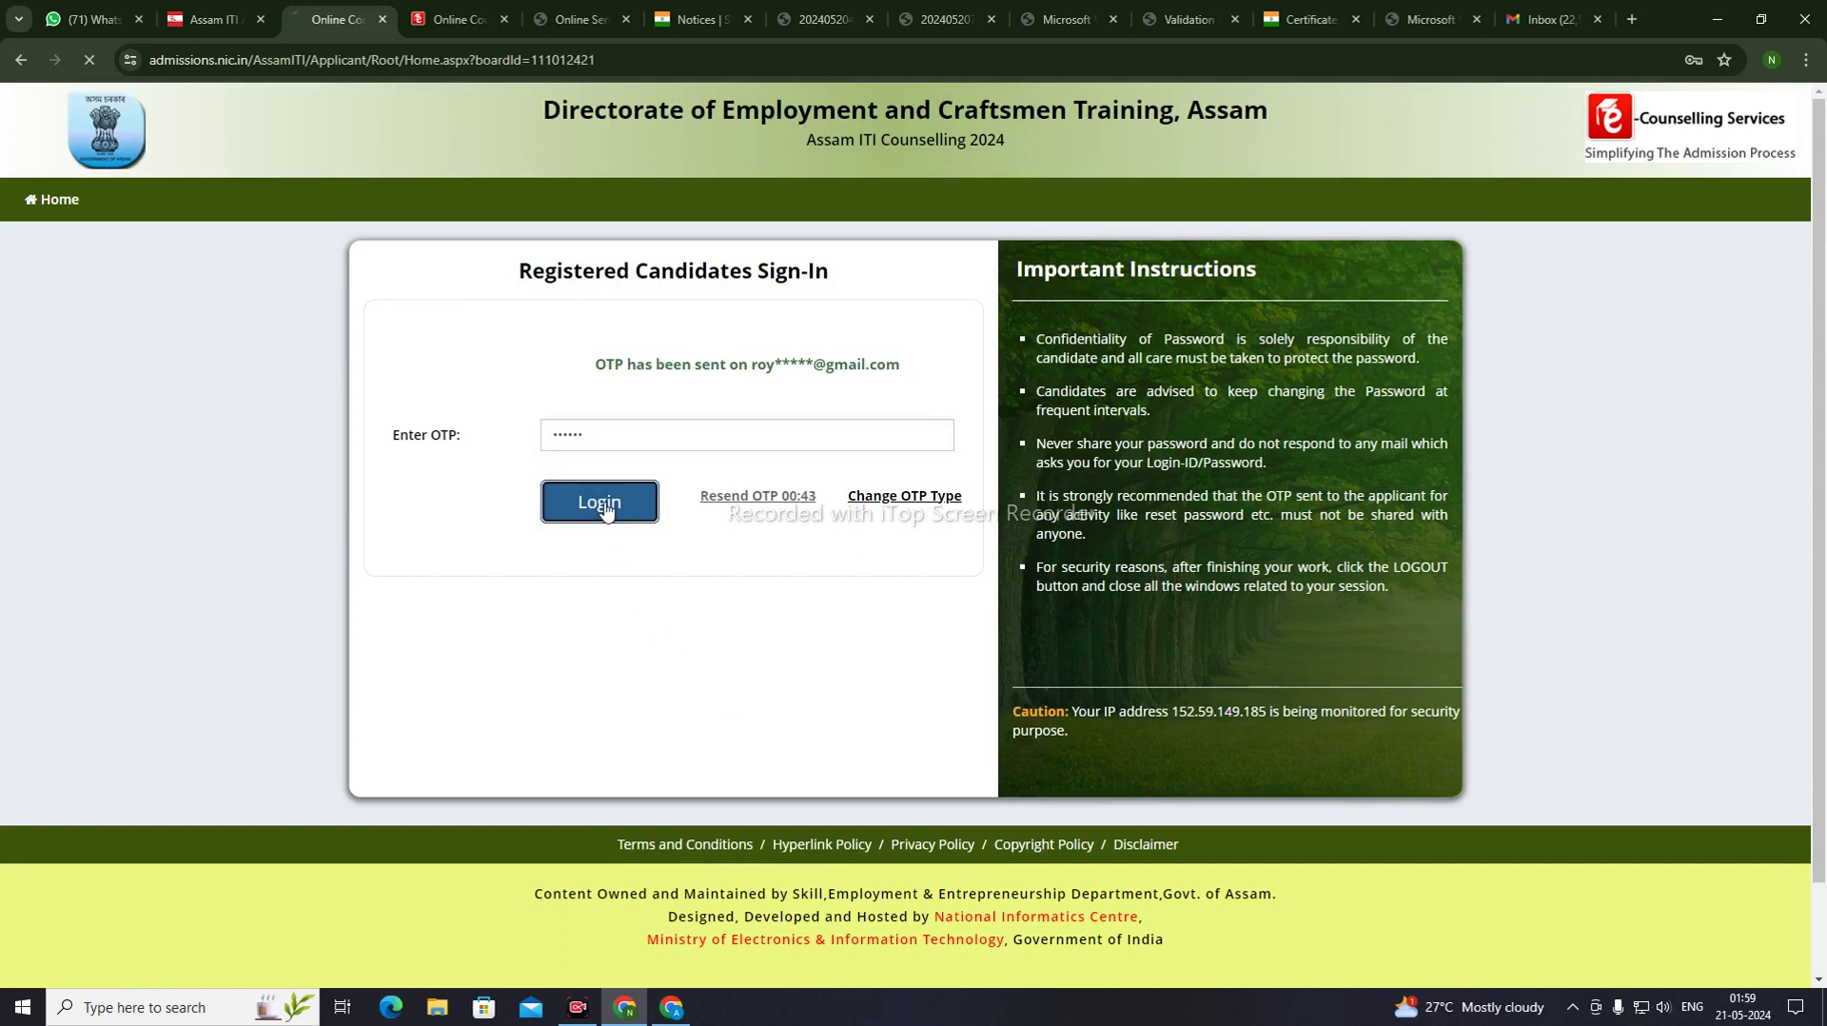
click(614, 434)
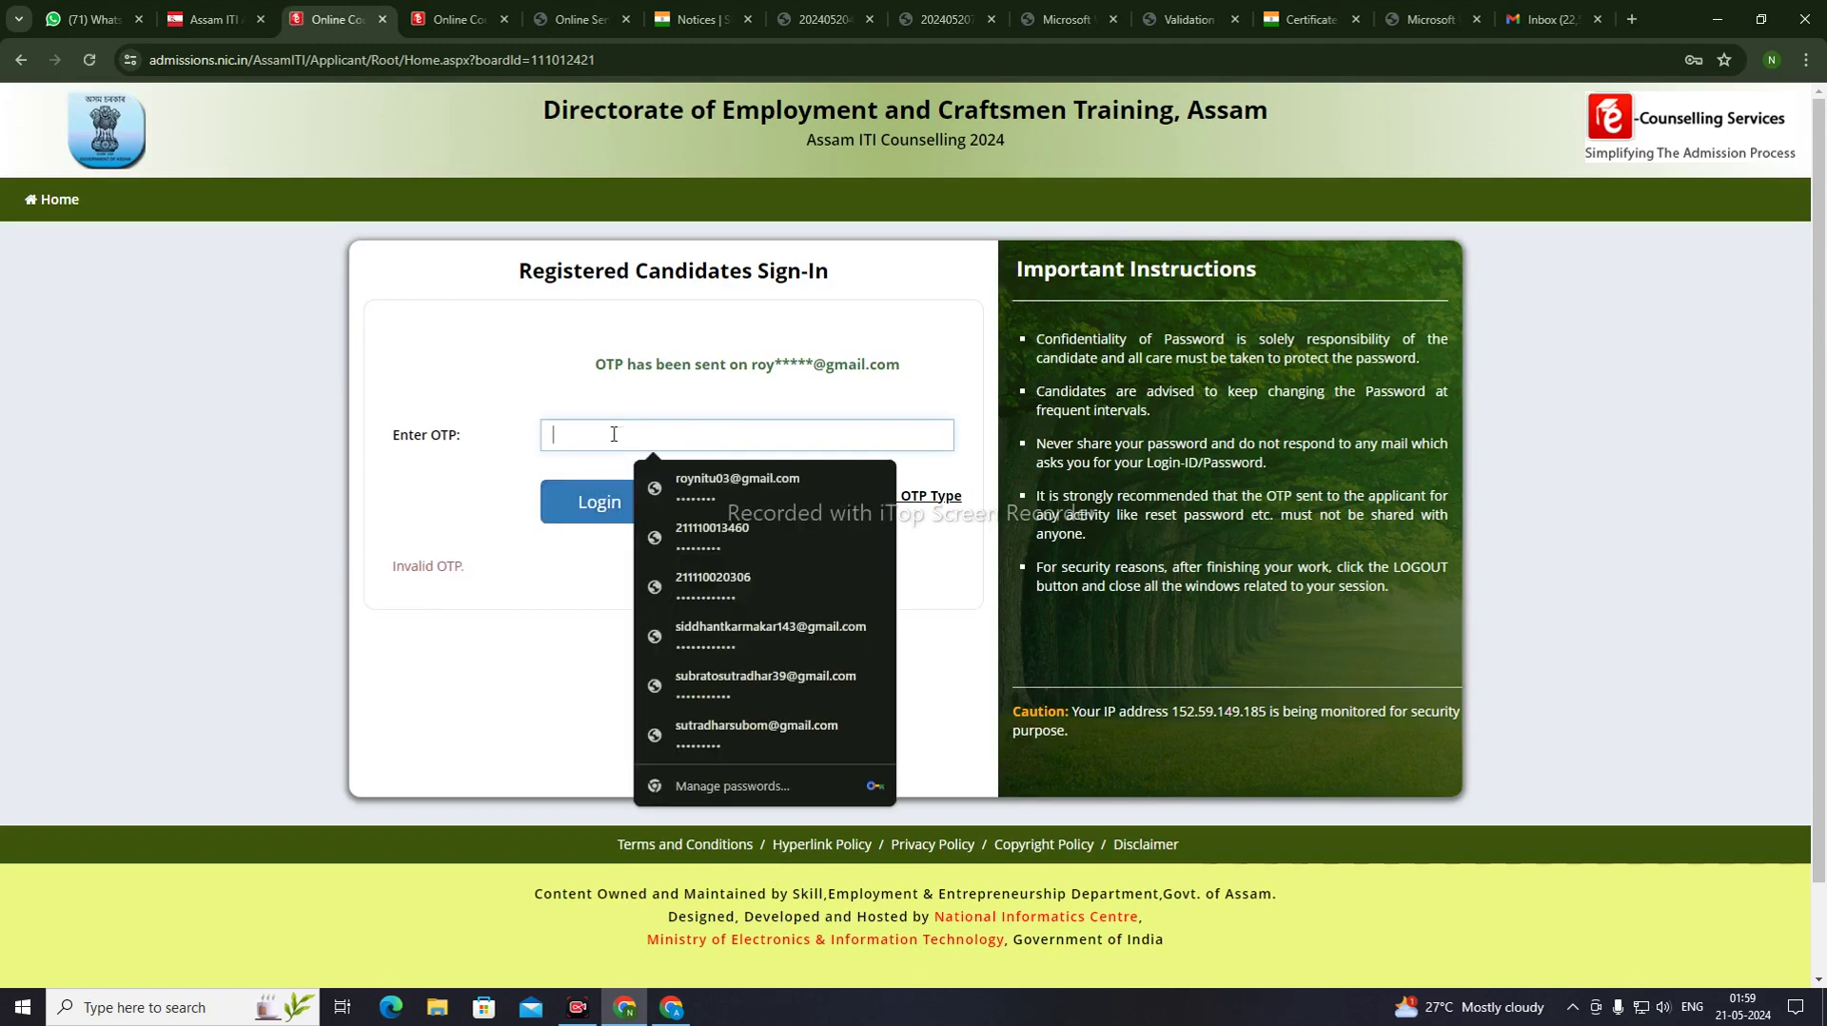
text(••••••)
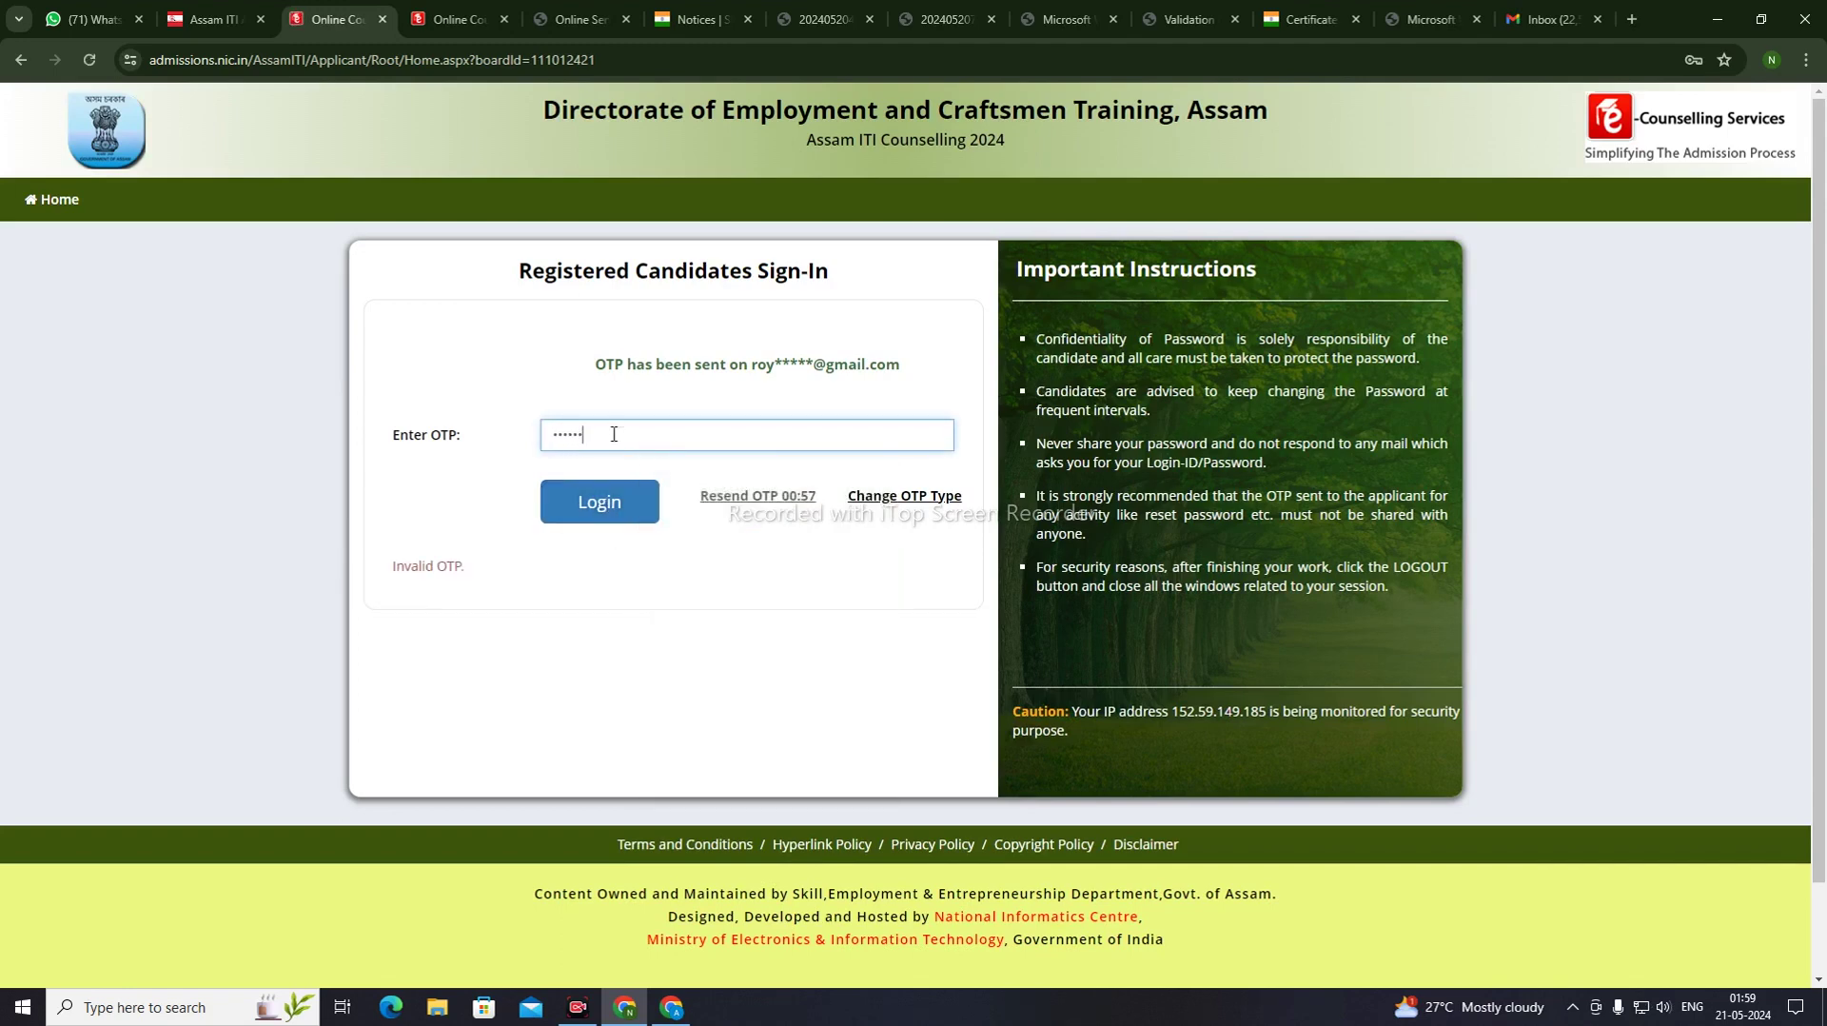
click(609, 502)
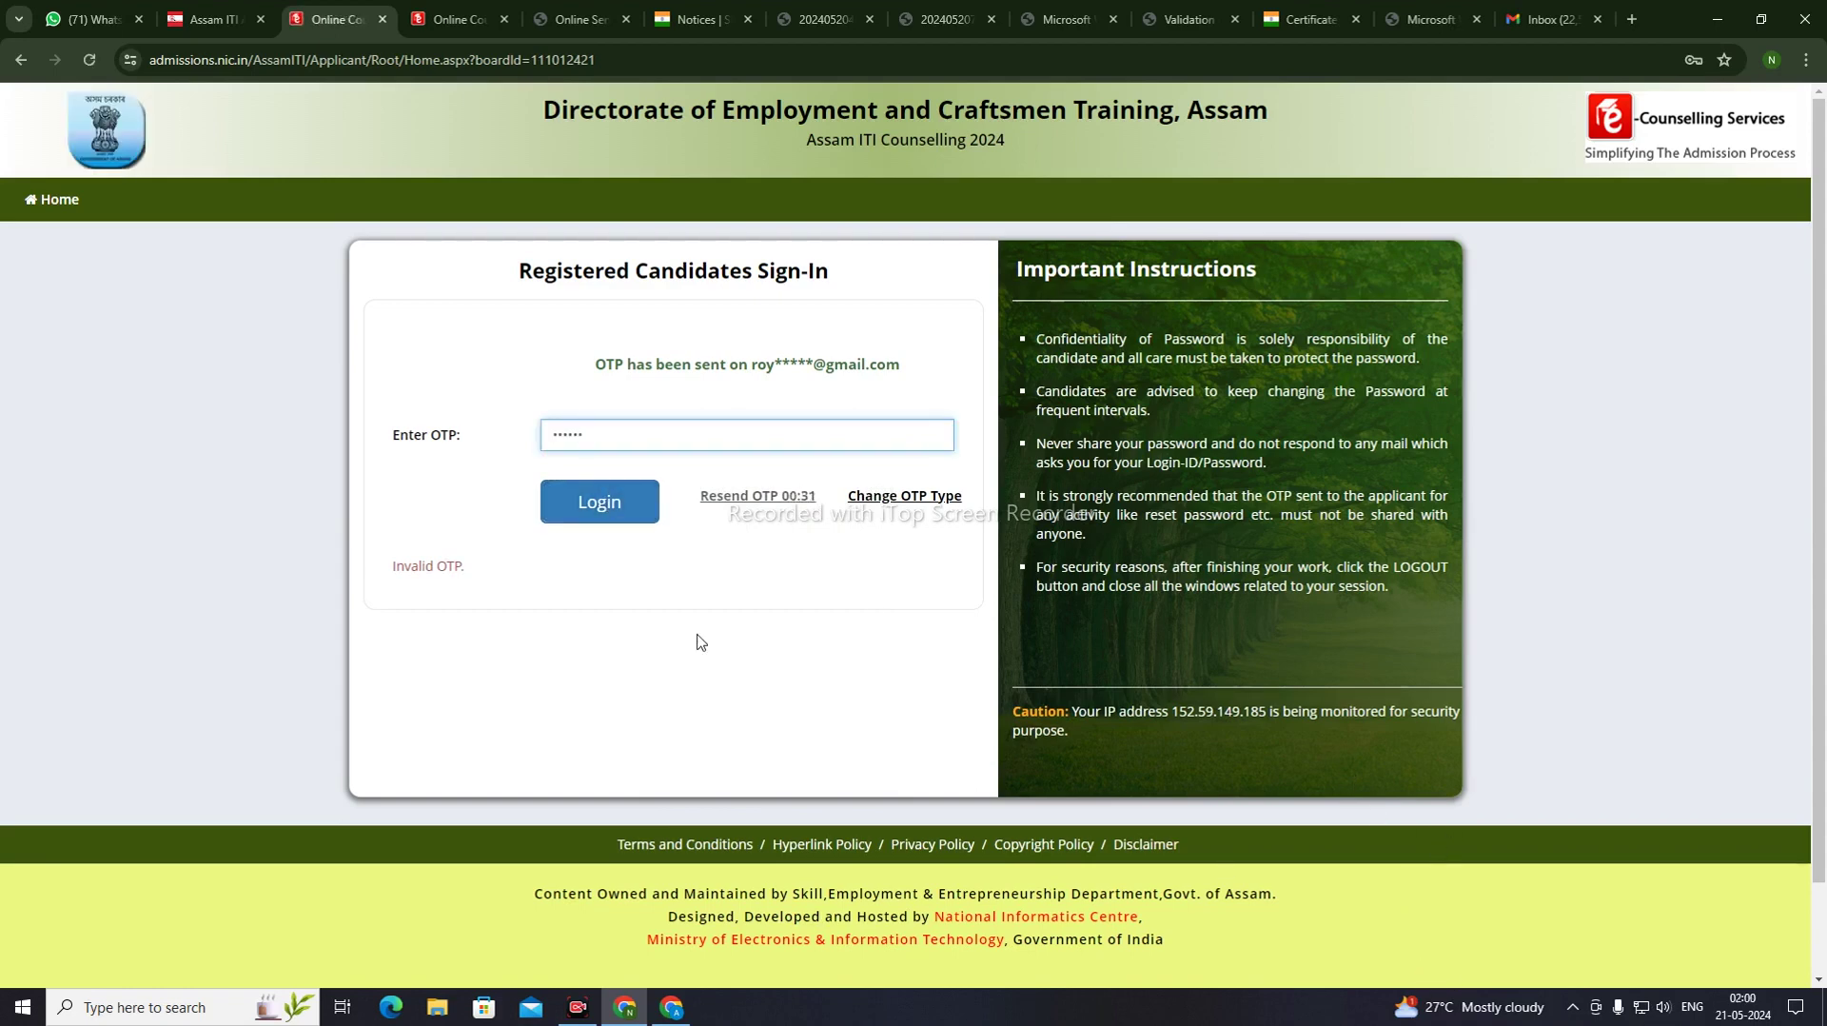
click(580, 503)
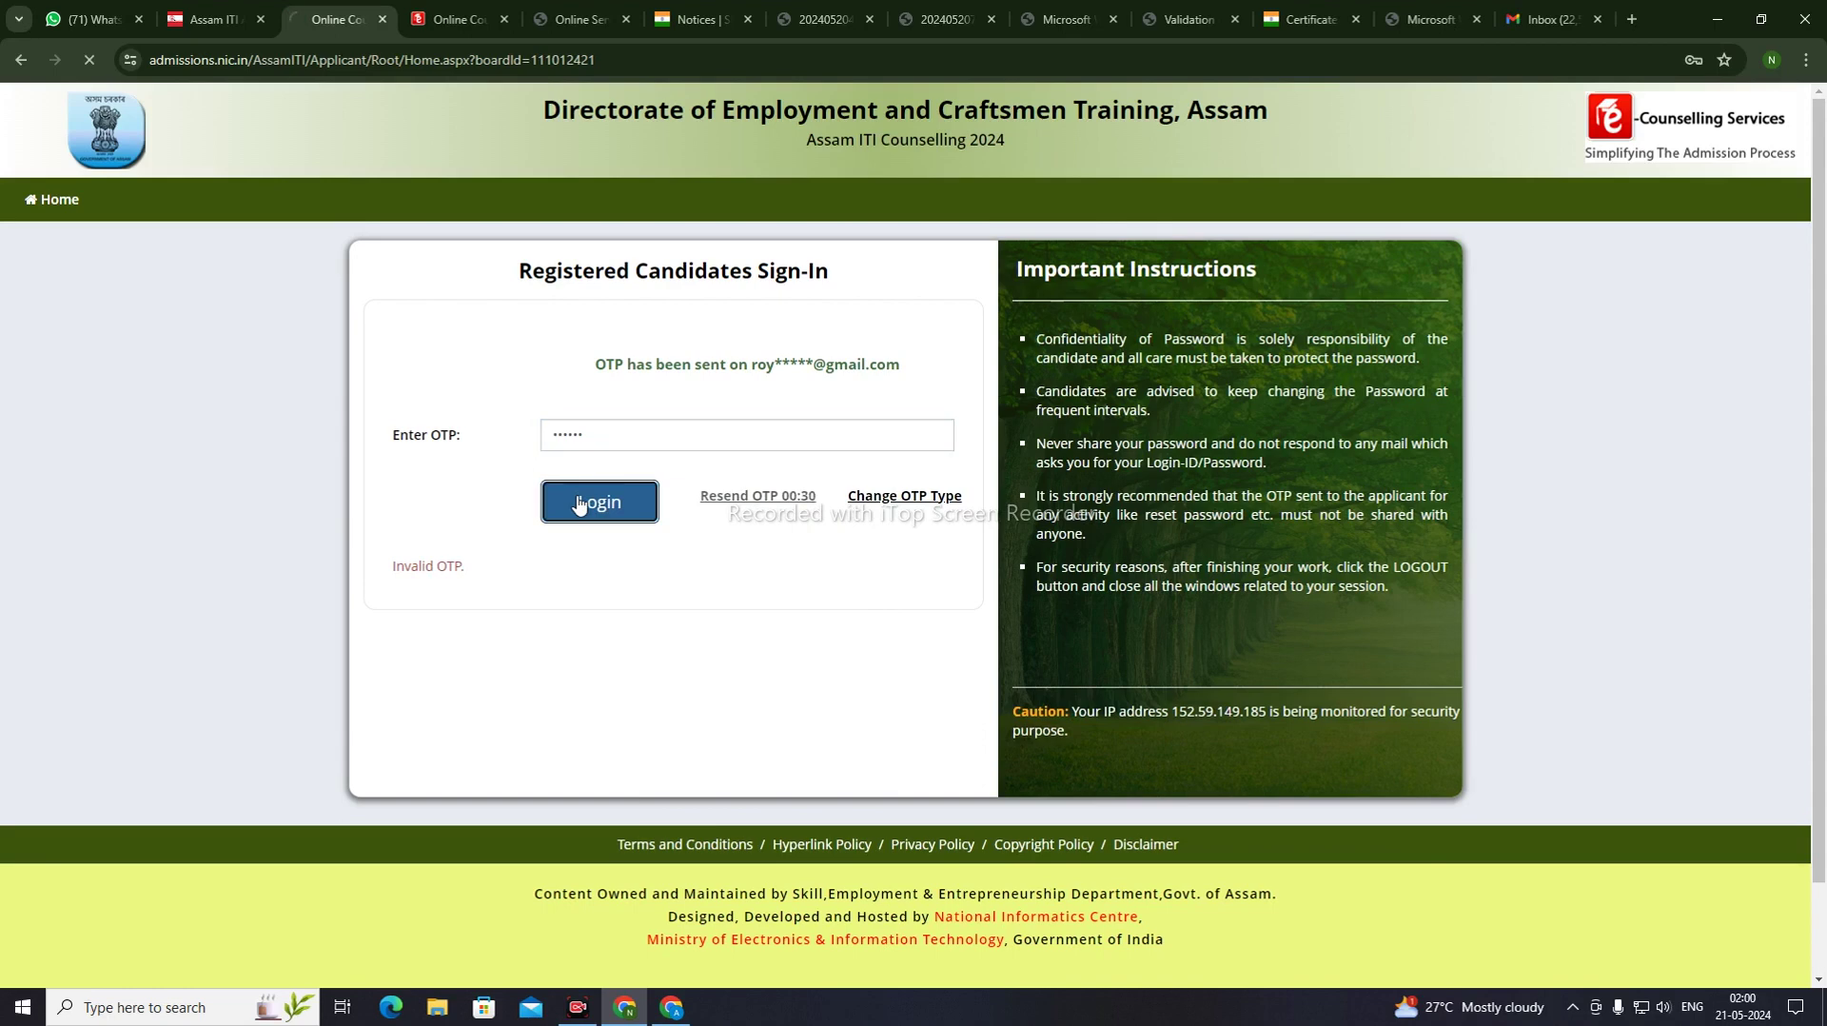